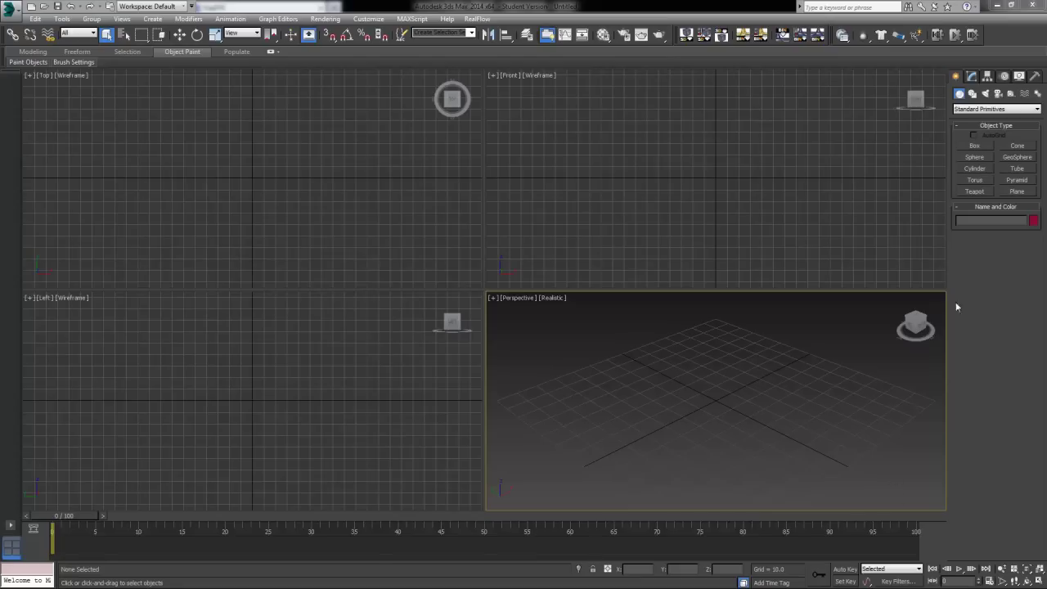
Choose the Plane primitive and reset its Length Segs and Width Segs to 1.
left_click(1024, 192)
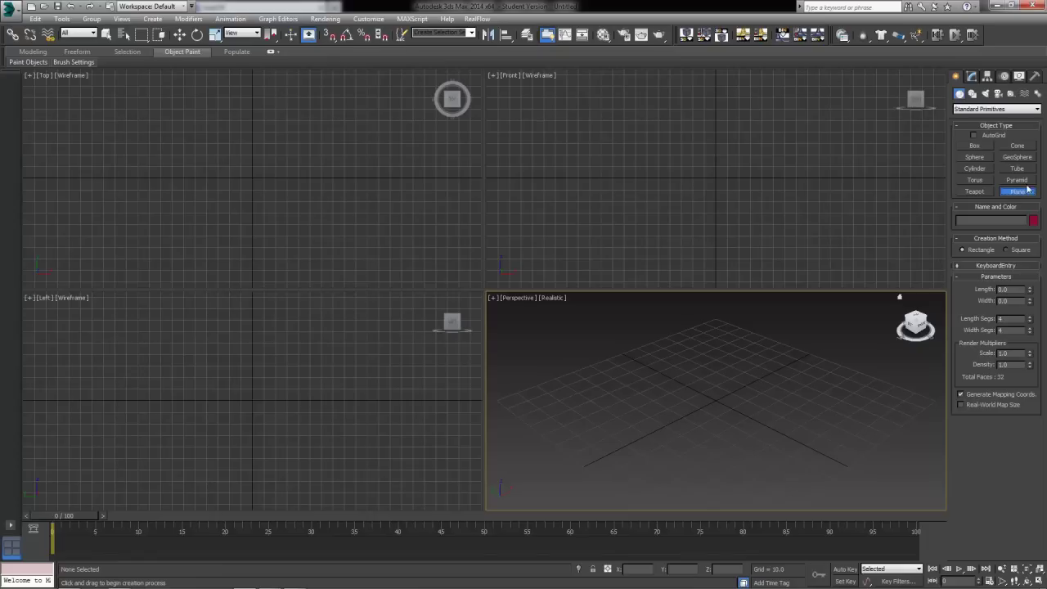
right_click(1029, 319)
right_click(1029, 331)
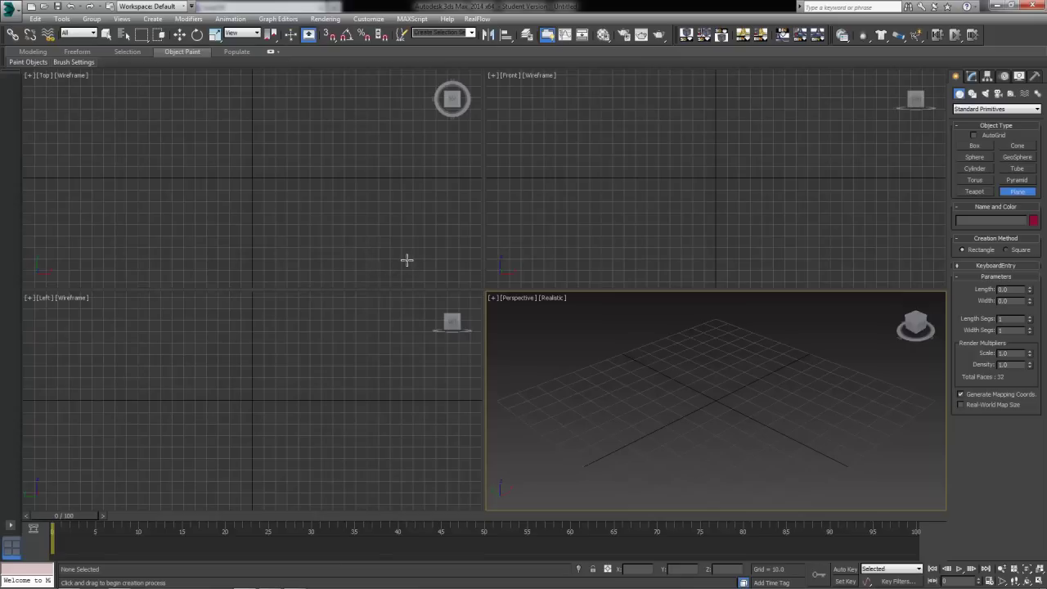
Draw Plane001 across the Top viewport and zero its X and Y coordinates.
left_click_drag(113, 82, 406, 285)
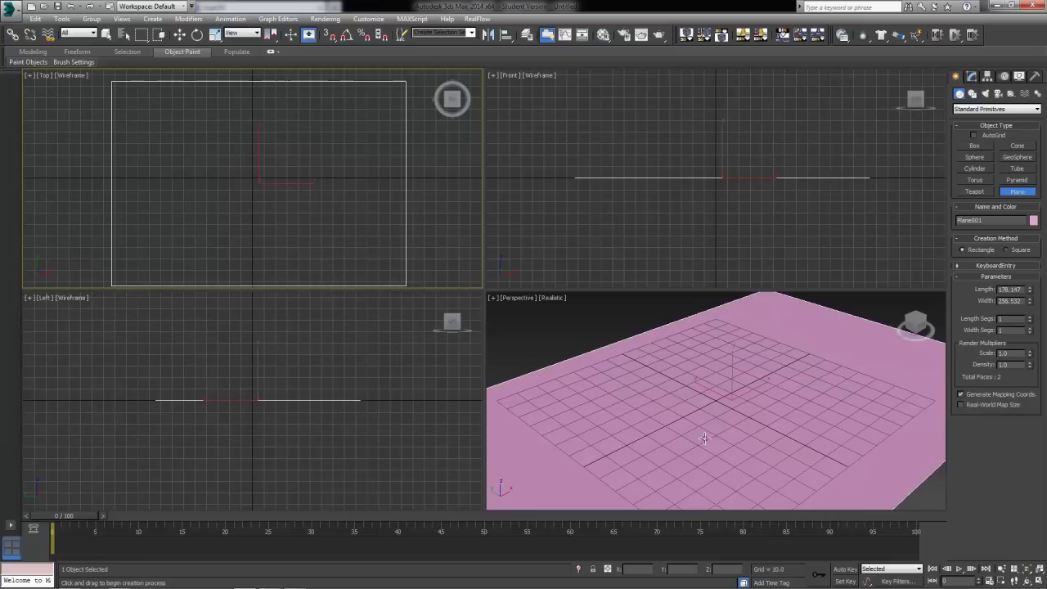
left_click(179, 34)
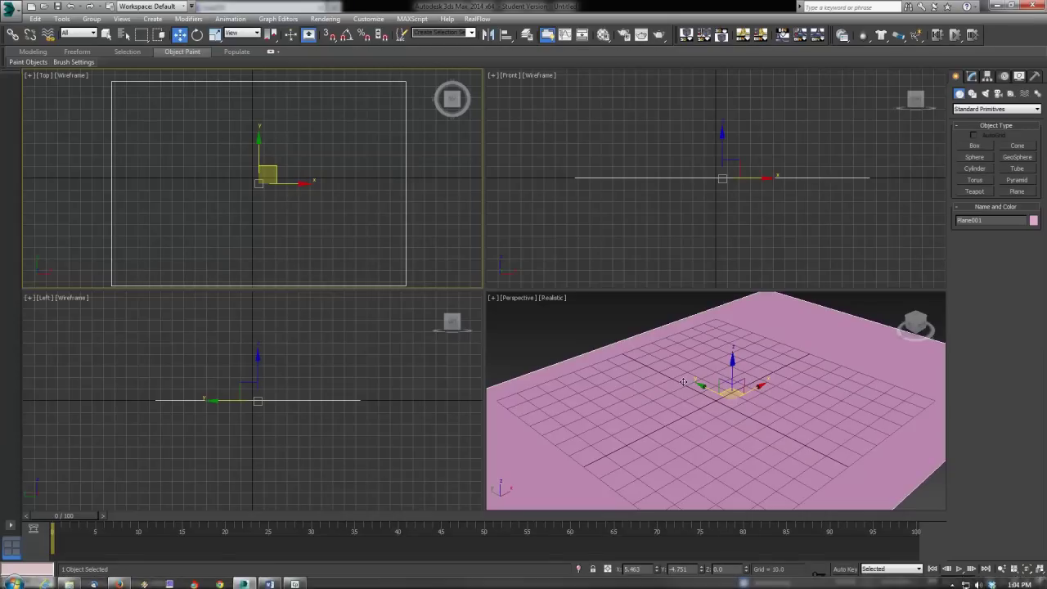
left_click(759, 345)
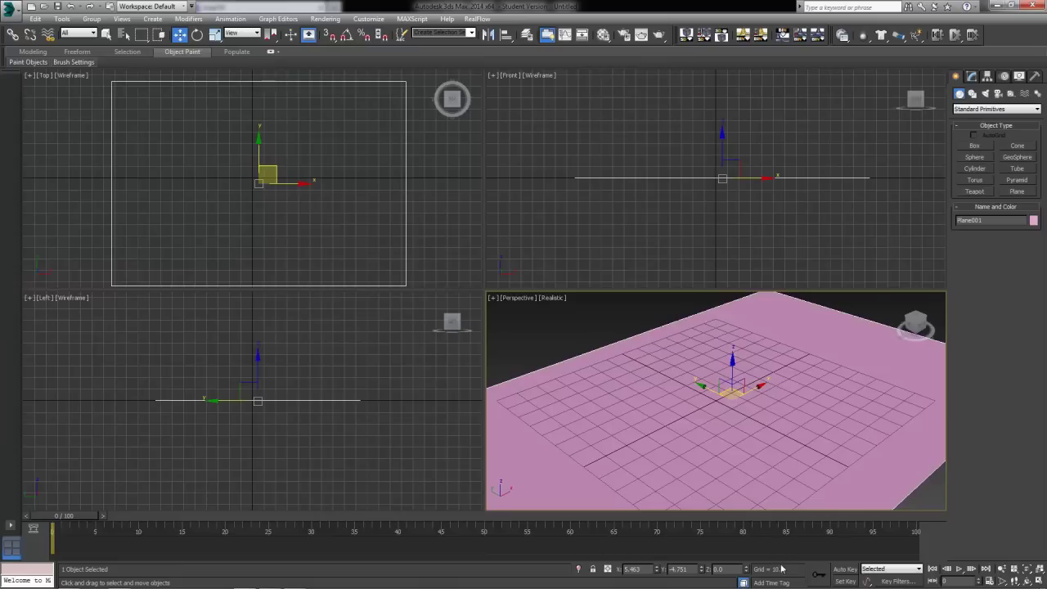
right_click(657, 570)
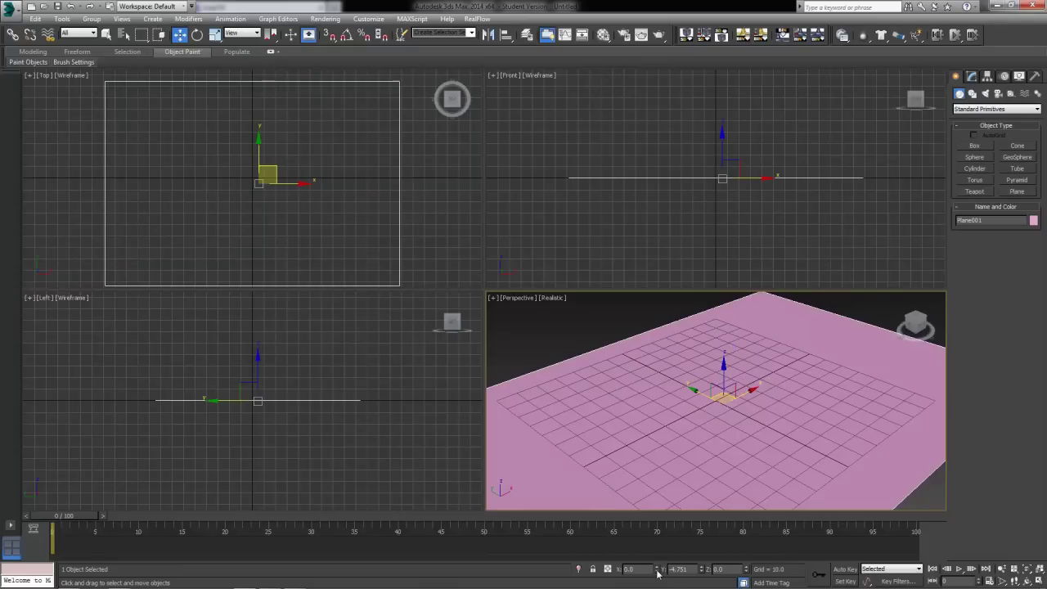
right_click(702, 569)
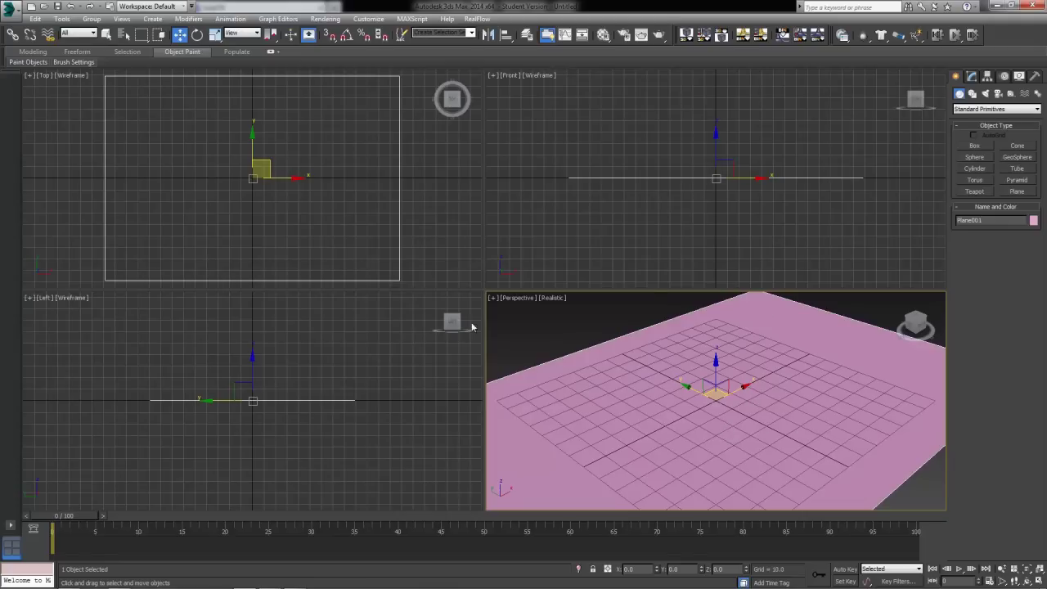
Open Render Setup and load the dlnt1 render preset with all categories.
left_click(621, 36)
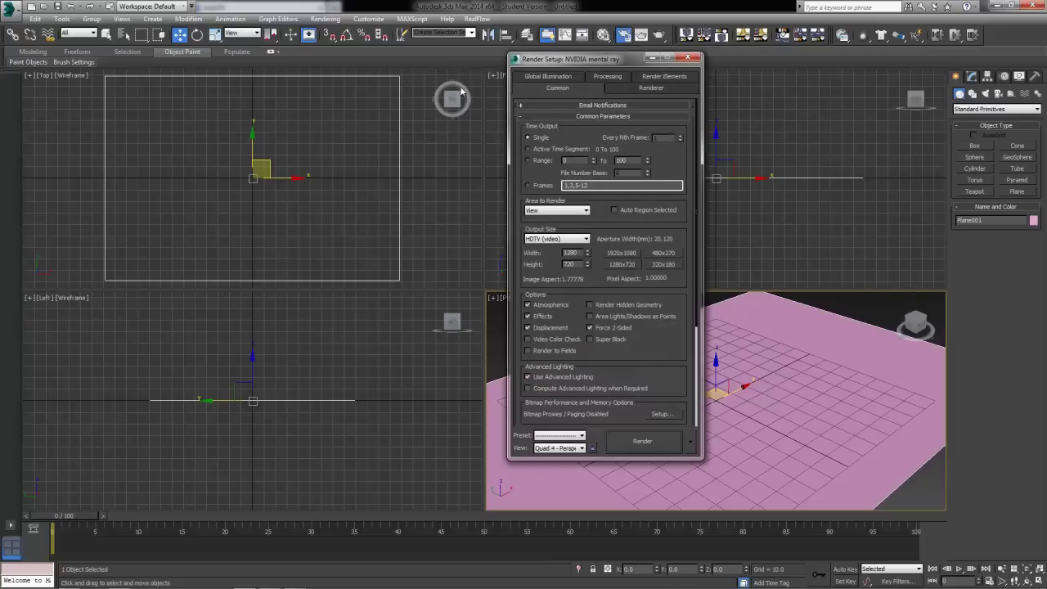
left_click_drag(592, 63, 600, 38)
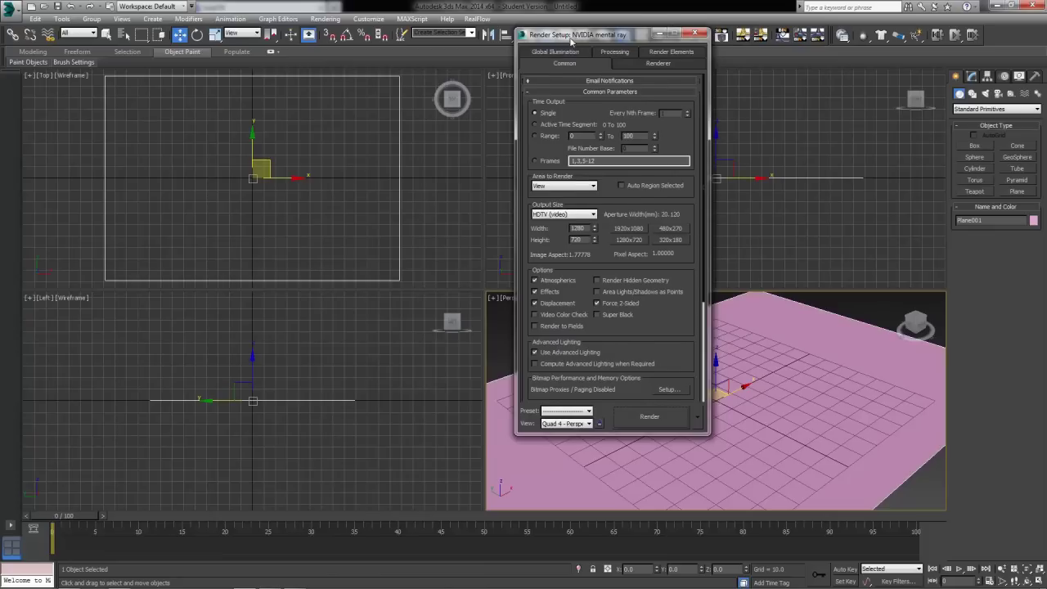
left_click_drag(534, 40, 505, 45)
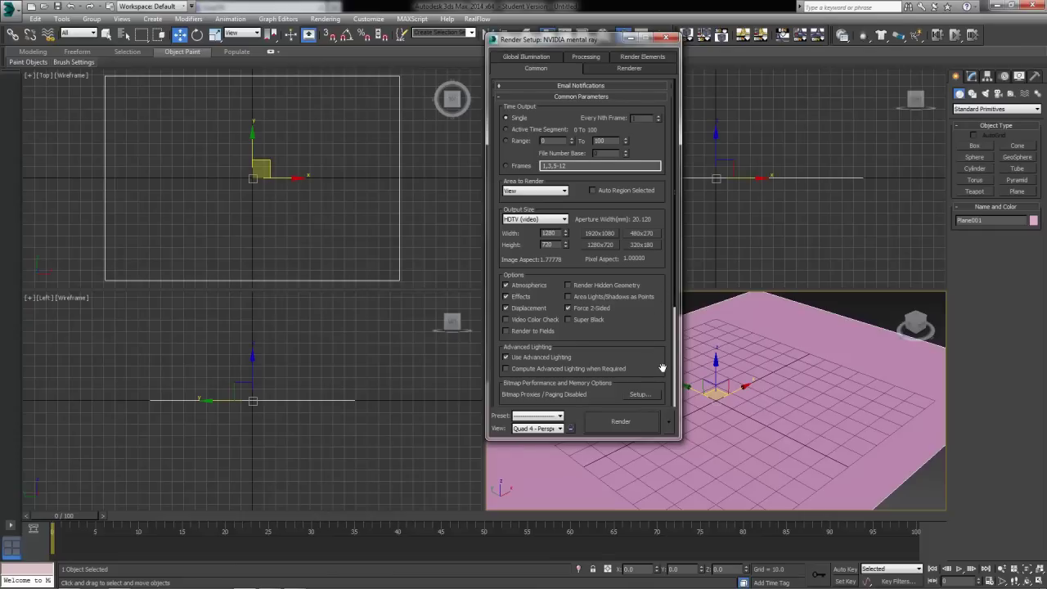
left_click(558, 418)
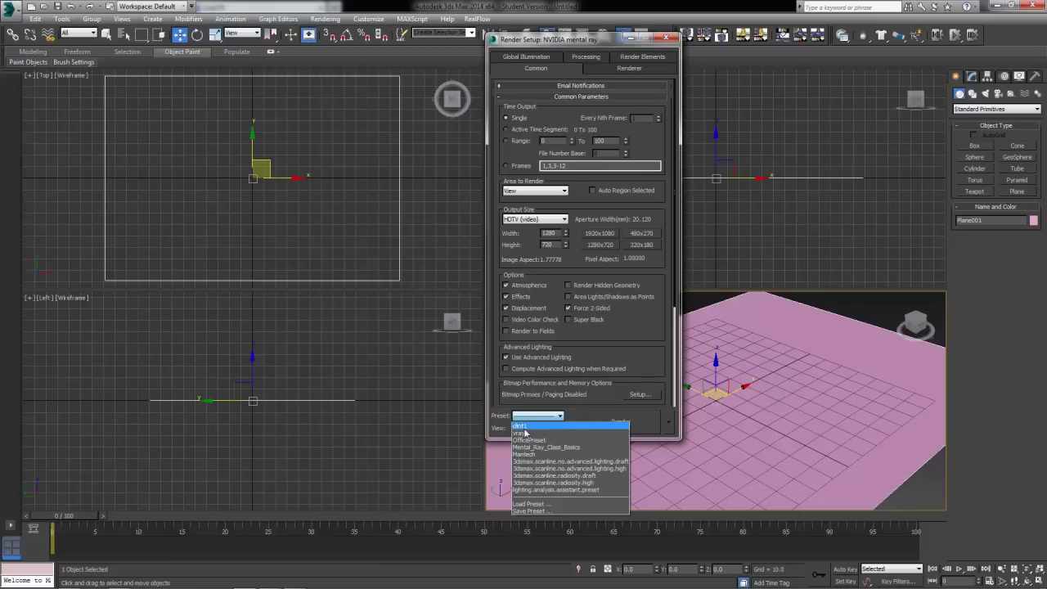
left_click(522, 426)
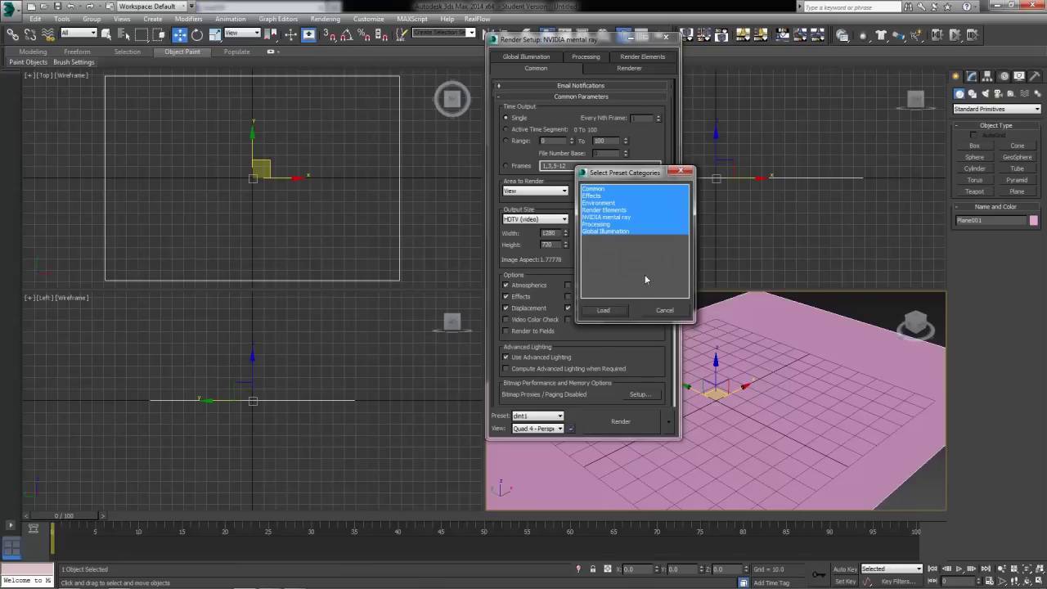
left_click(603, 310)
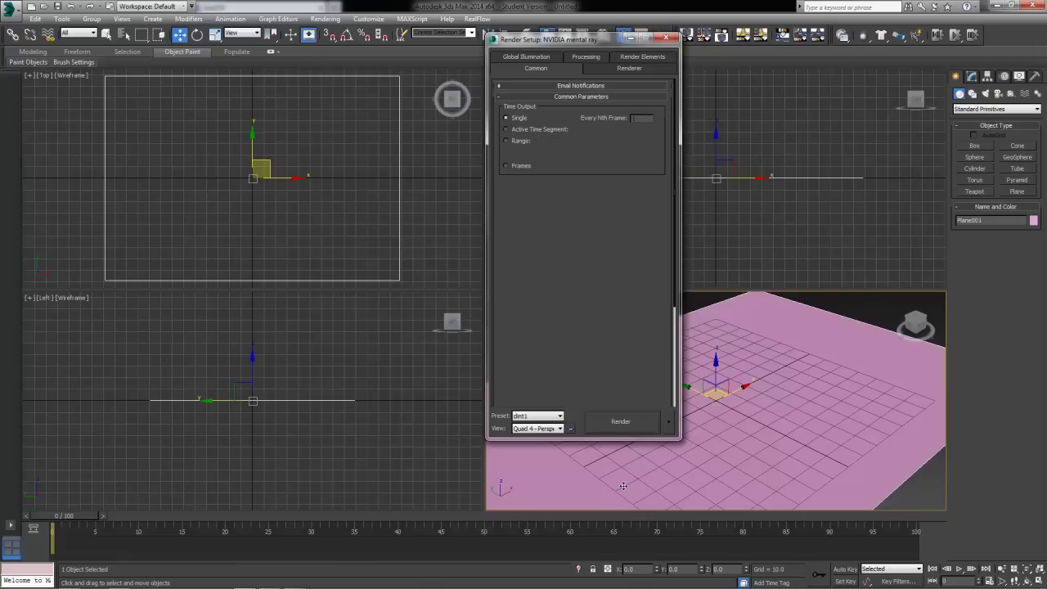
left_click(561, 418)
left_click(561, 426)
left_click(665, 310)
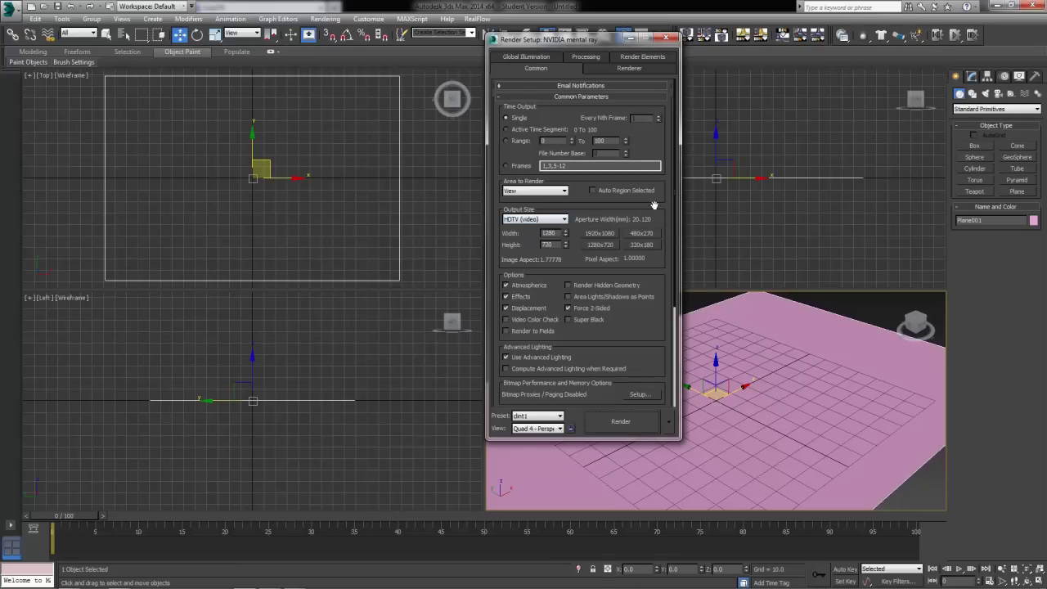
Switch the output size format to Custom and back to HDTV (video).
left_click(533, 219)
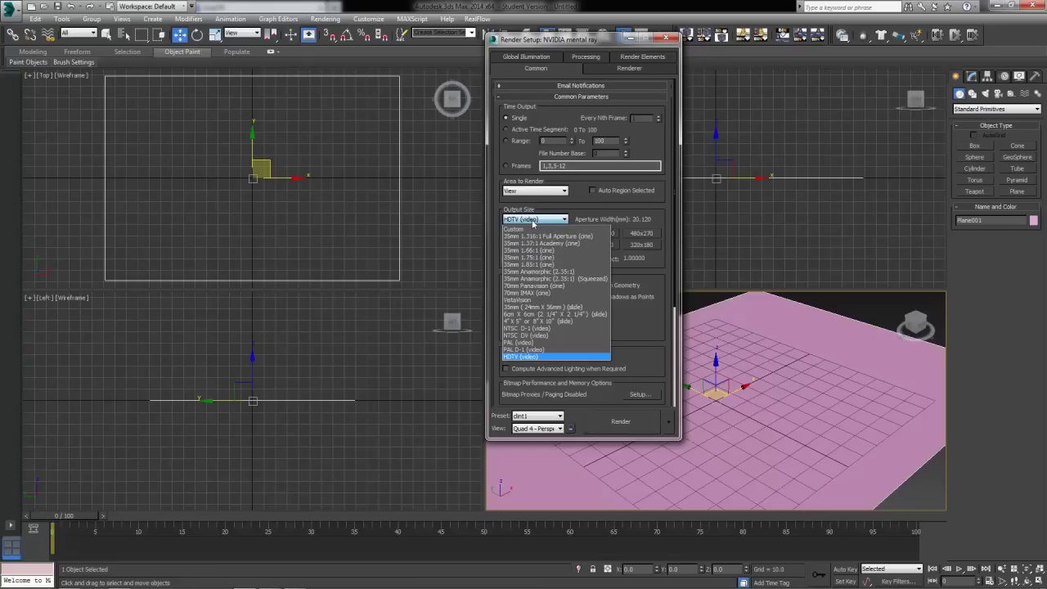
left_click(524, 230)
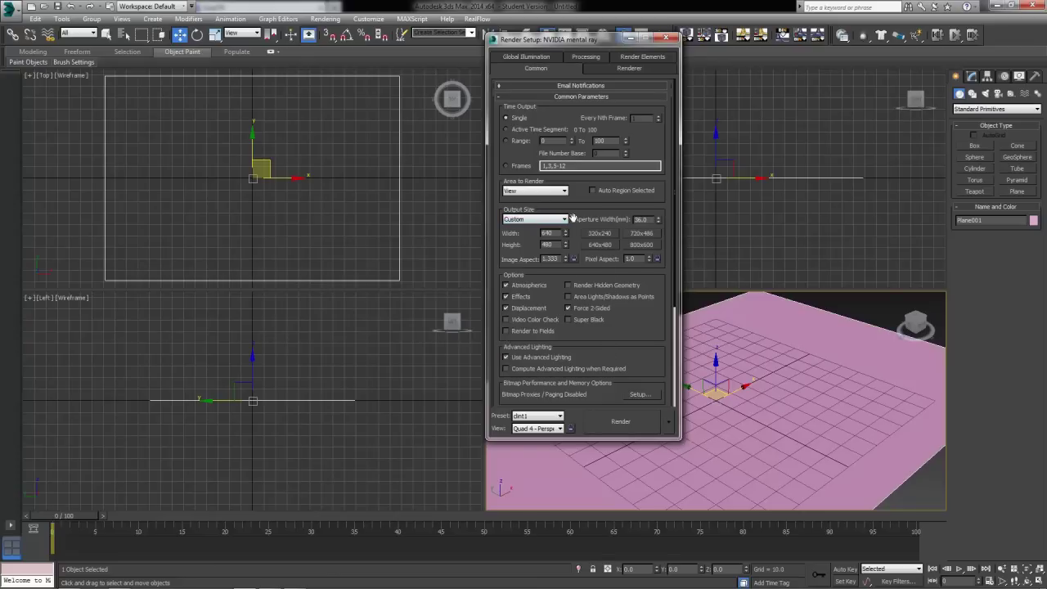
left_click(548, 221)
left_click(524, 360)
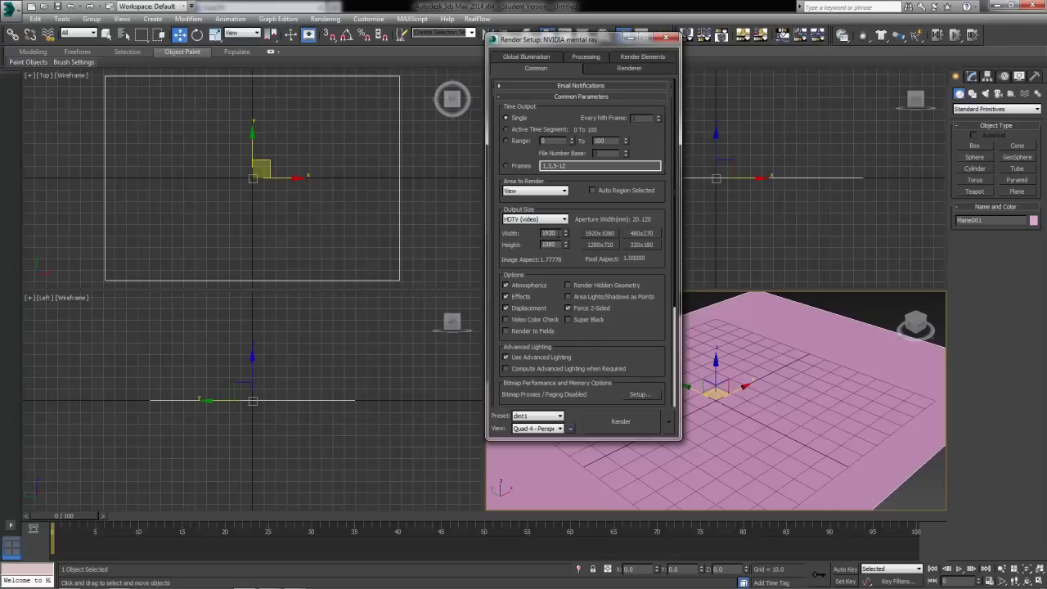
Set the output Width to 800, giving a Height of 450.
left_click_drag(559, 245, 497, 252)
key("shift+Tab")
type("800")
key("Tab")
double_click(546, 234)
key("Tab")
Turn on Force 2-Sided rendering.
left_click(568, 309)
left_click_drag(642, 354, 638, 245)
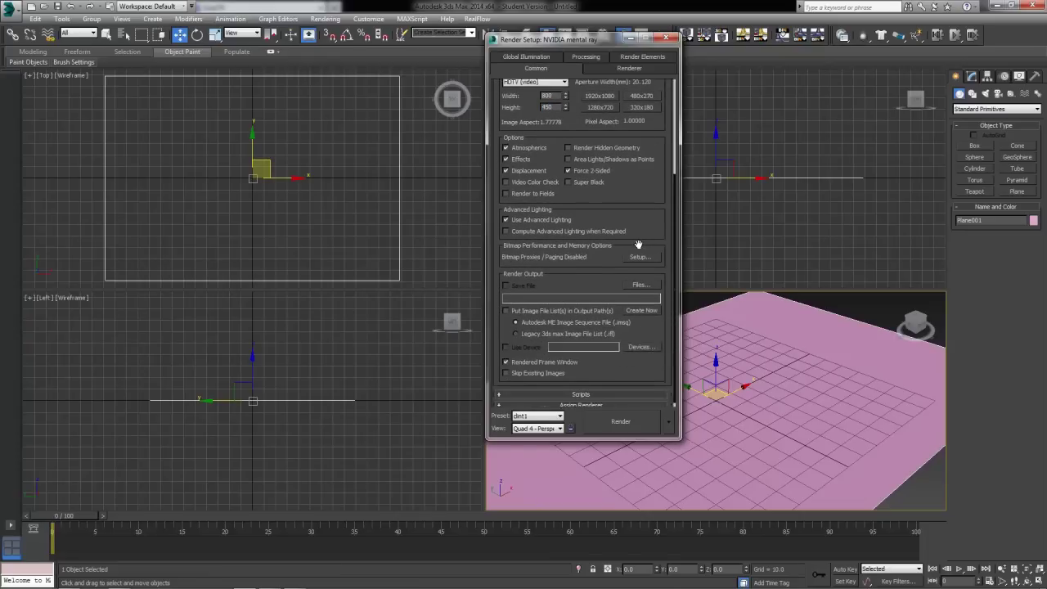
mouse_move(665, 317)
left_mouse_down()
mouse_move(661, 367)
mouse_move(654, 316)
left_mouse_up()
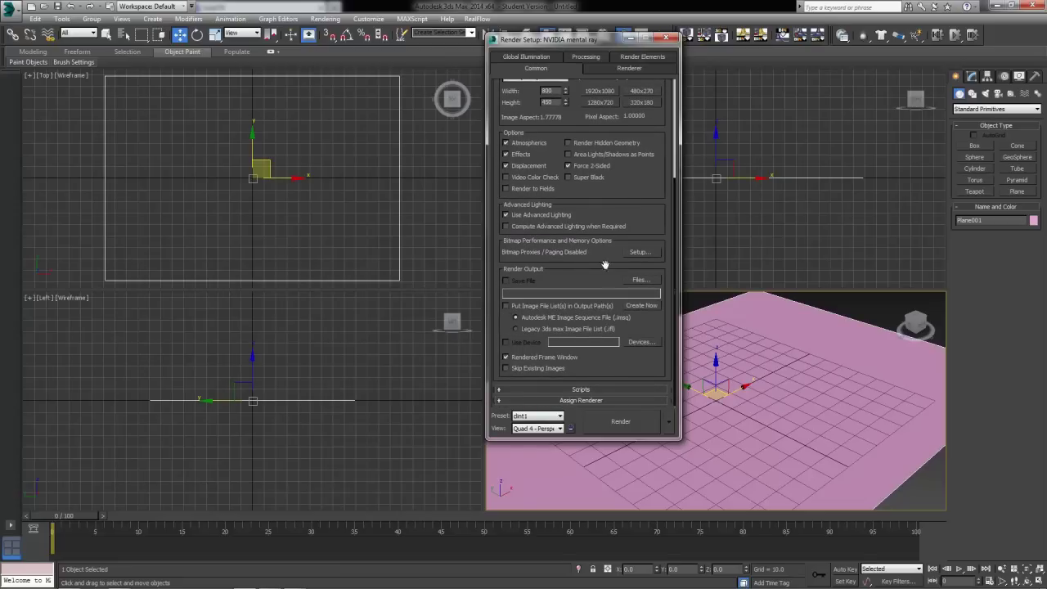
scroll(627, 209, "up", 3)
scroll(631, 216, "down", 3)
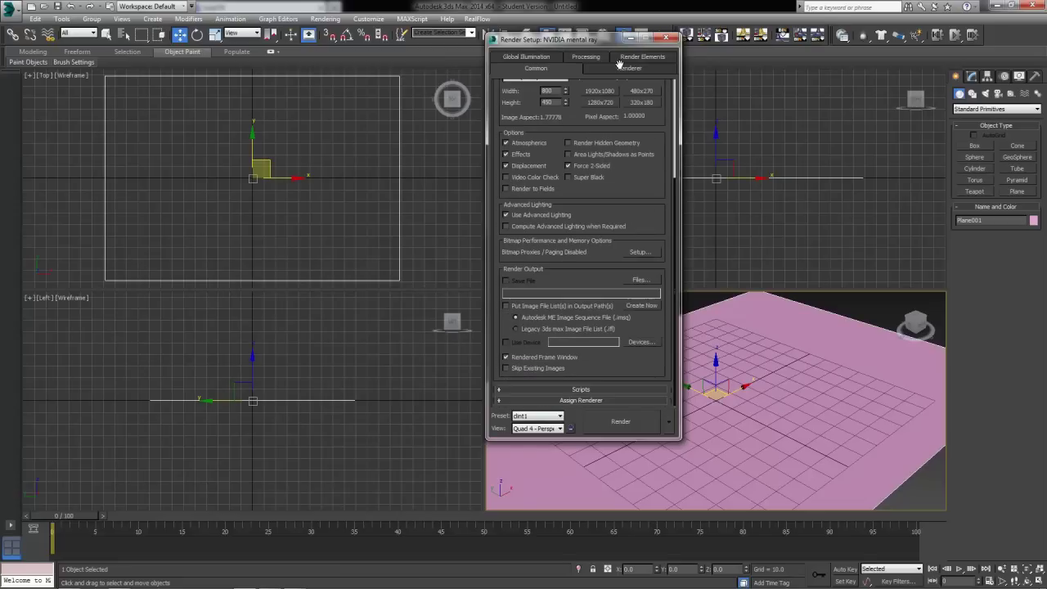
Assign NVIDIA mental ray as the production renderer.
left_click(574, 401)
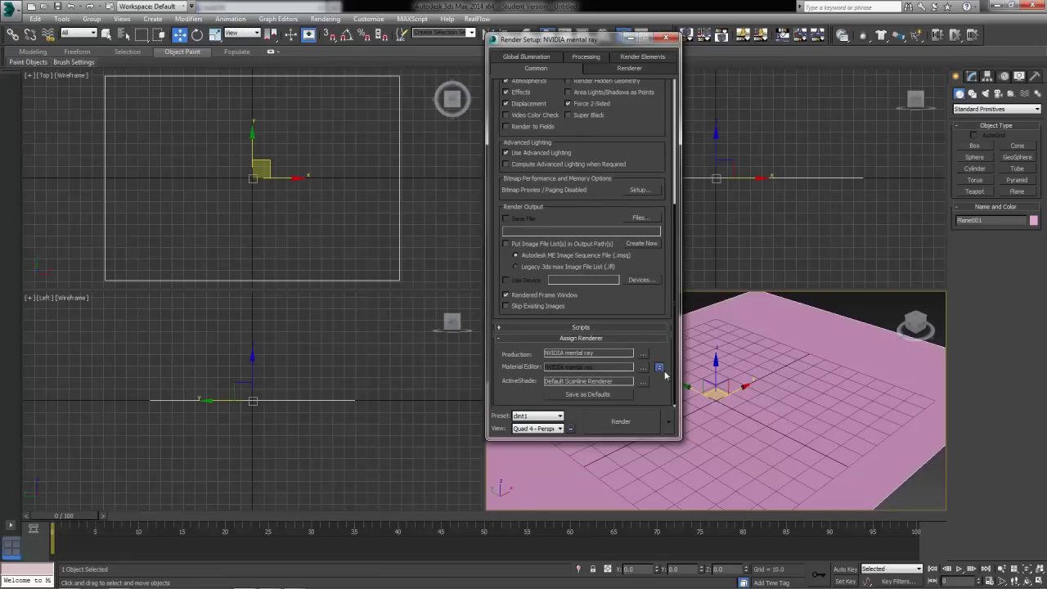
left_click(643, 353)
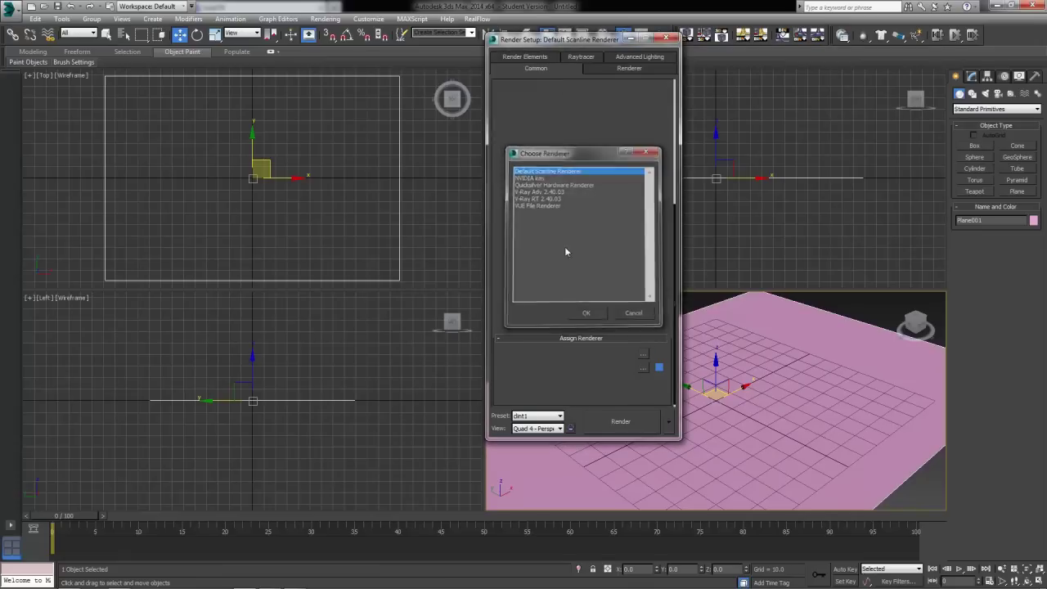
left_click(586, 312)
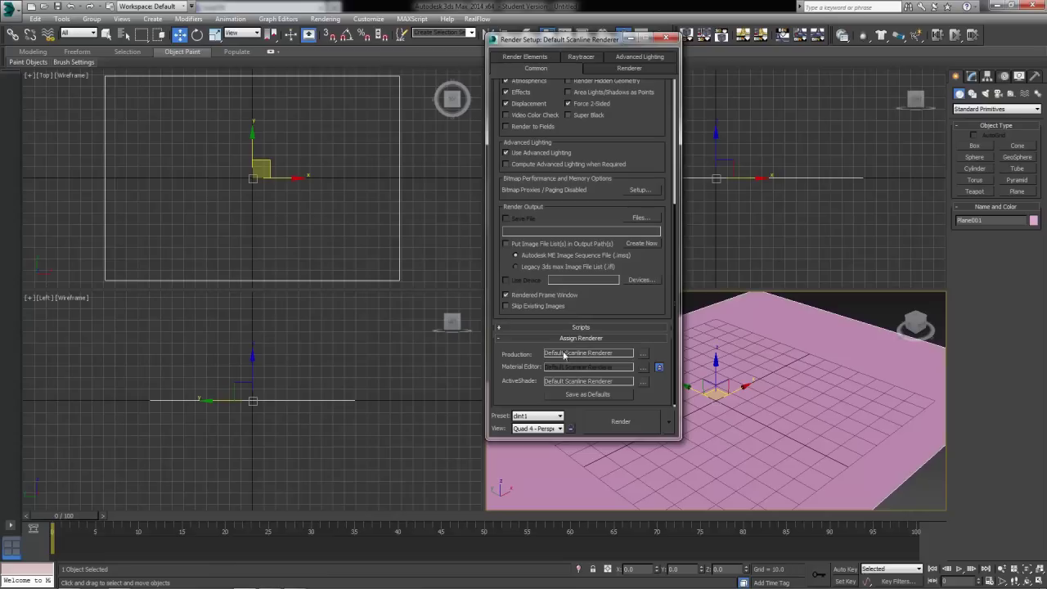
left_click(642, 354)
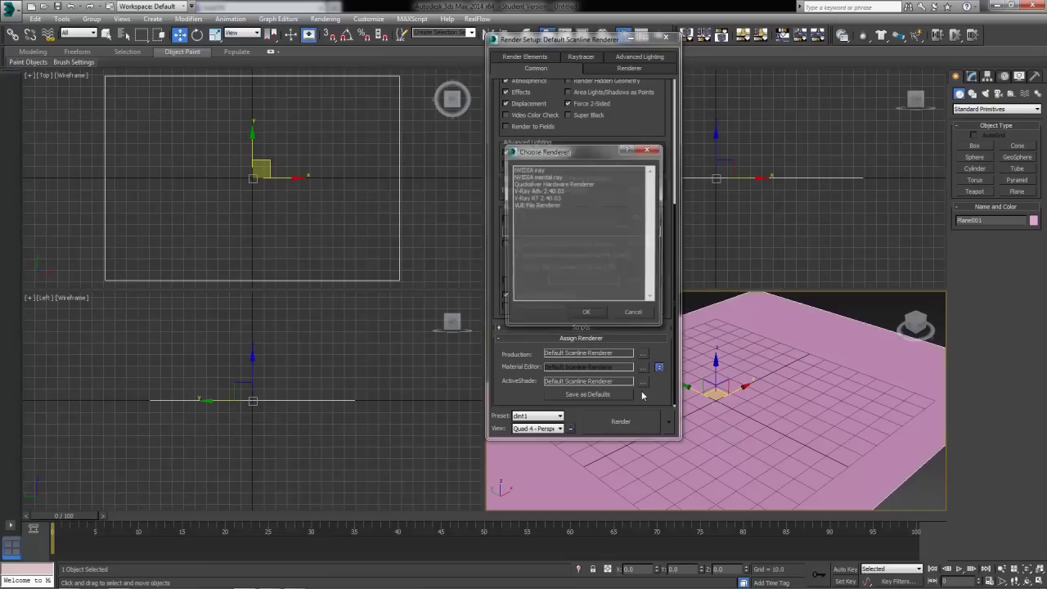
left_click(532, 176)
left_click(603, 312)
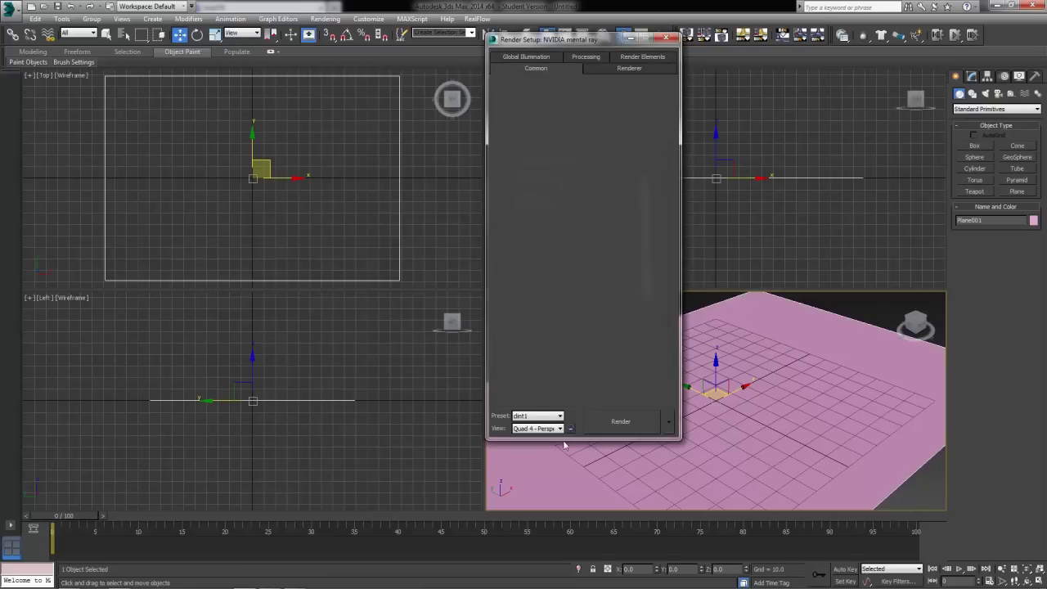
left_click_drag(613, 136, 629, 320)
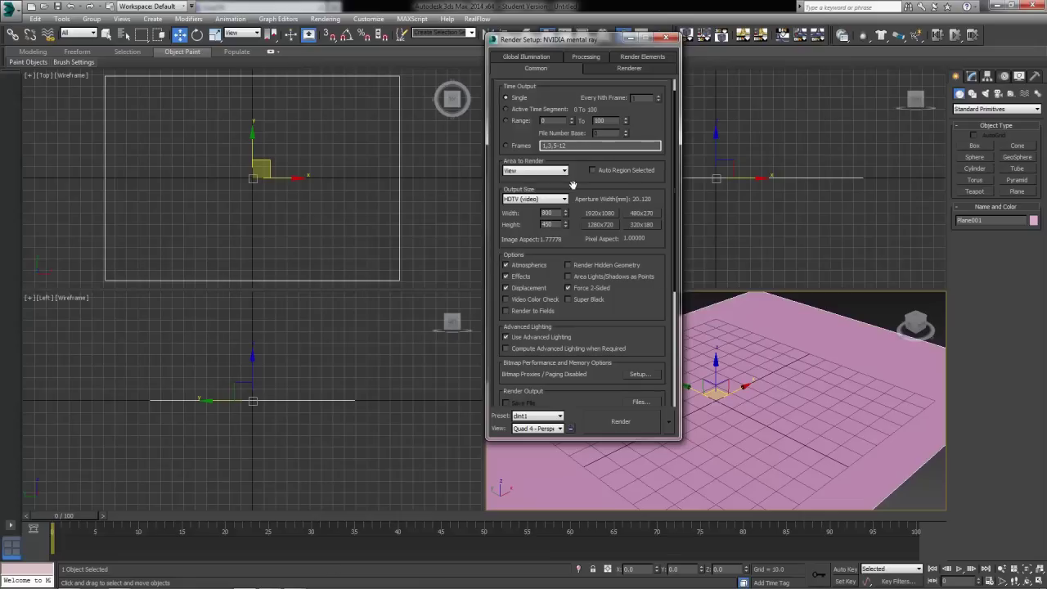
Set final gather Rays per FG Point to 30 and Noise Filtering to Very High.
left_click(549, 224)
left_click_drag(561, 291, 652, 418)
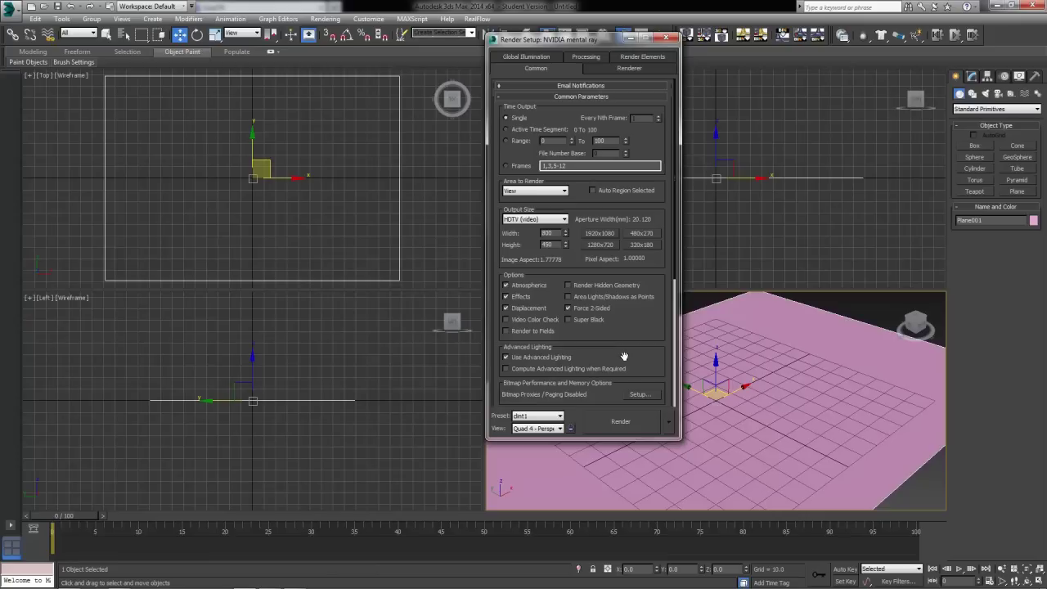
left_click(527, 59)
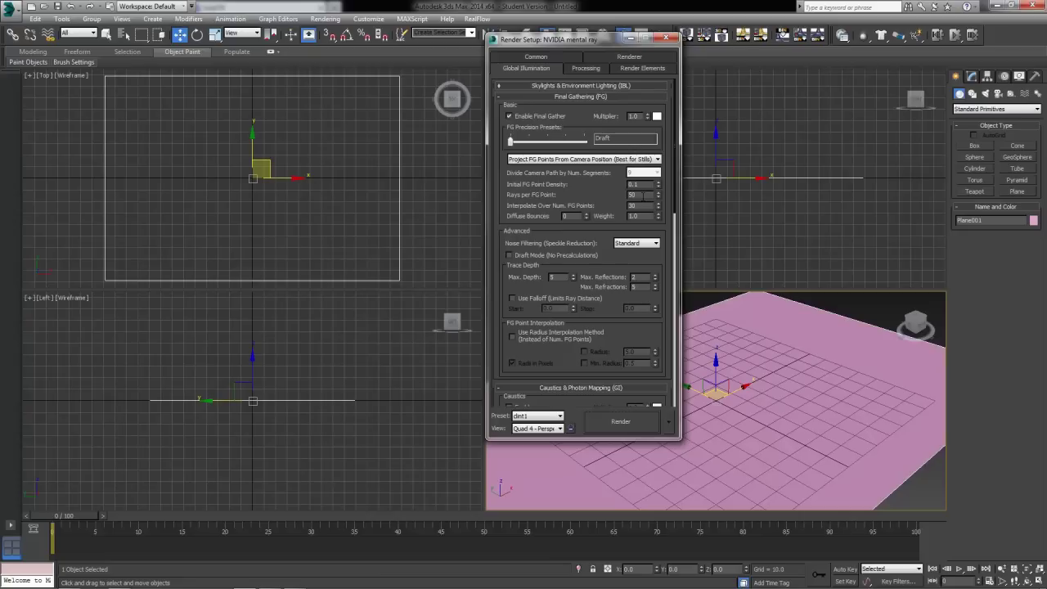
double_click(640, 195)
type("300")
key("Tab")
left_click(641, 245)
left_click(628, 271)
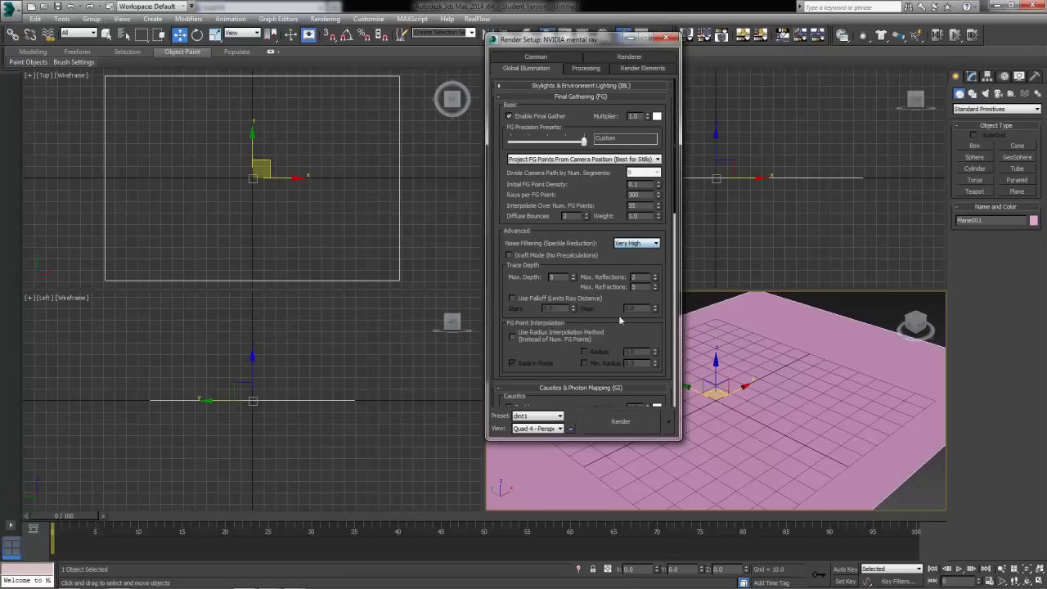
left_click_drag(596, 239, 611, 301)
Change the sampling Filter Type to Mitchell on the Renderer tab.
left_click(628, 58)
left_click(642, 131)
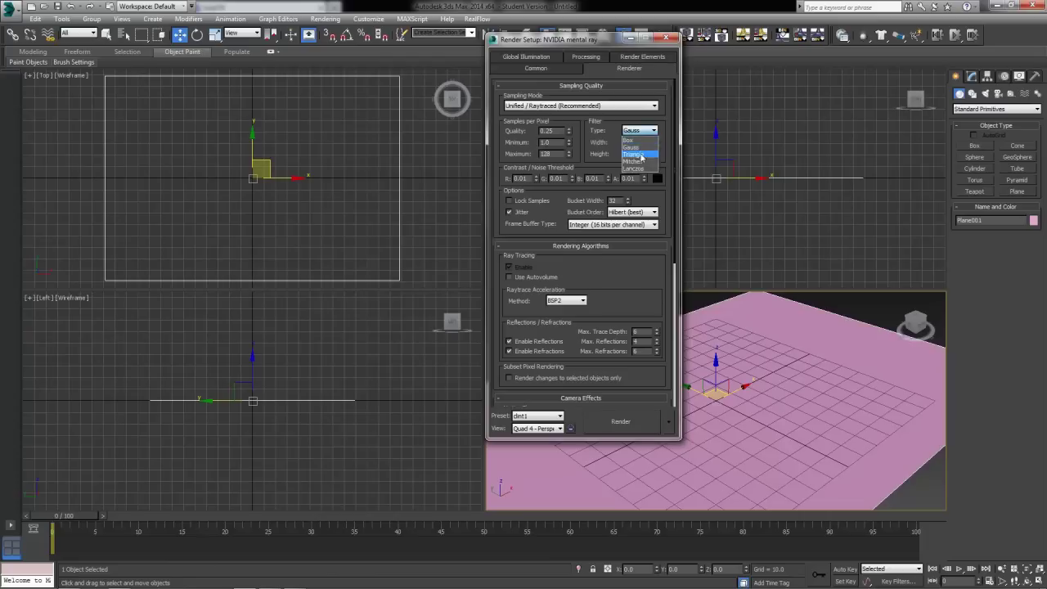
left_click(637, 162)
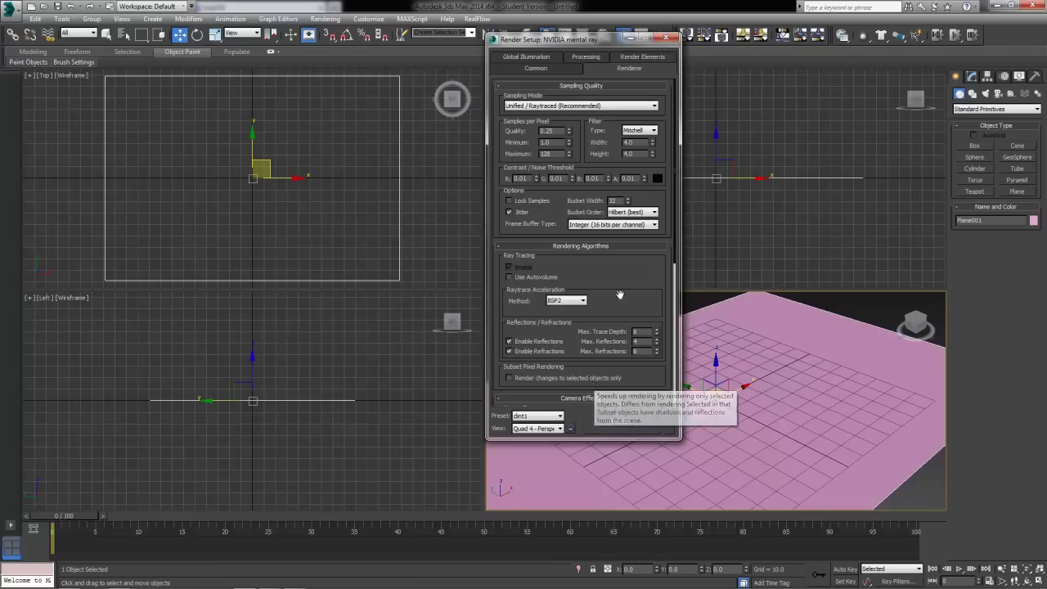
left_click(539, 71)
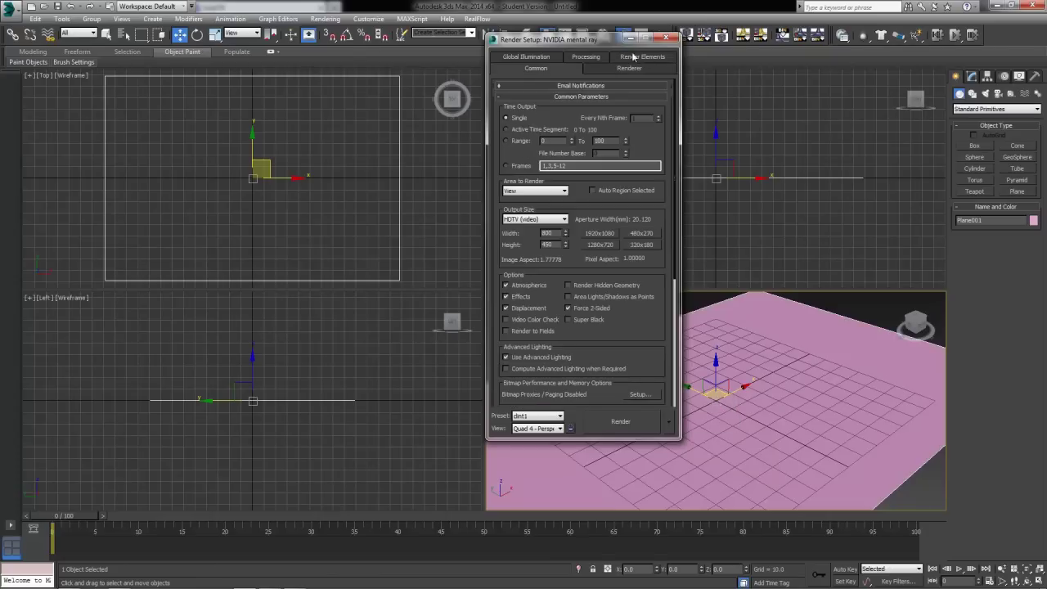
left_click_drag(611, 225, 632, 311)
left_click(561, 418)
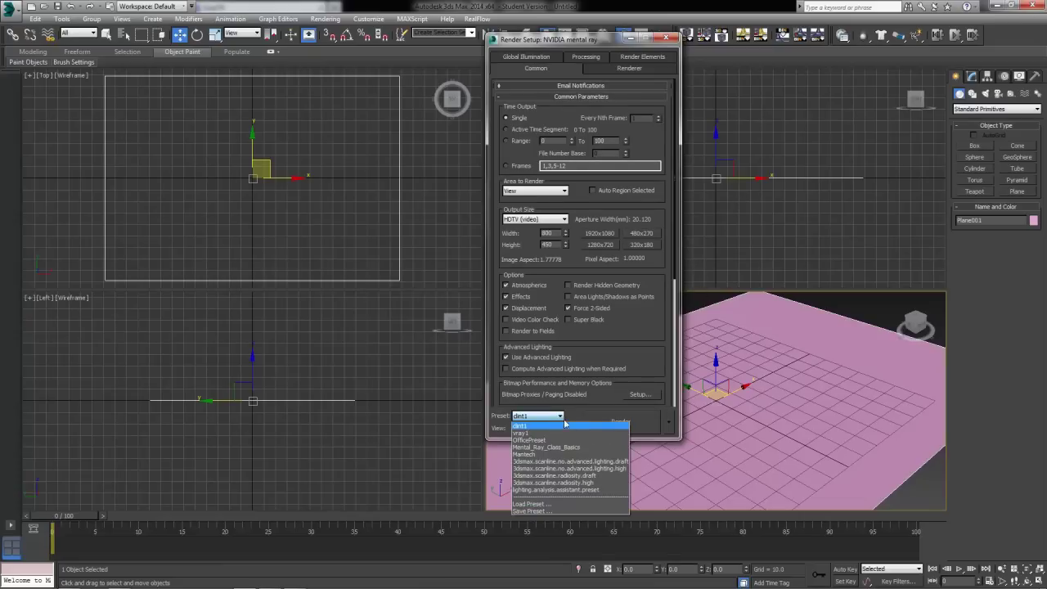
left_click(527, 511)
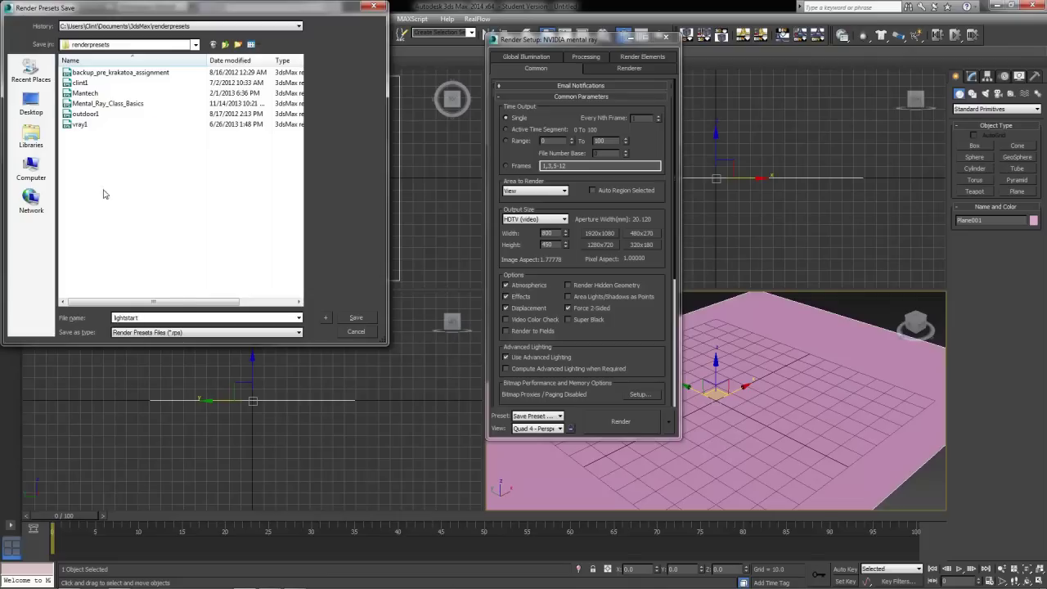
double_click(127, 319)
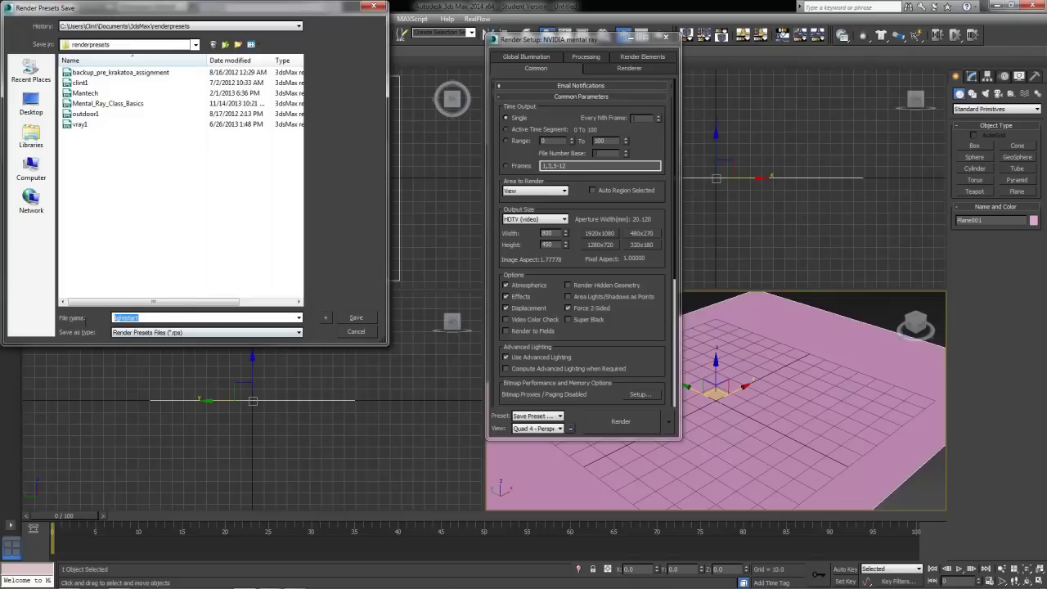
left_click(357, 333)
left_click(528, 416)
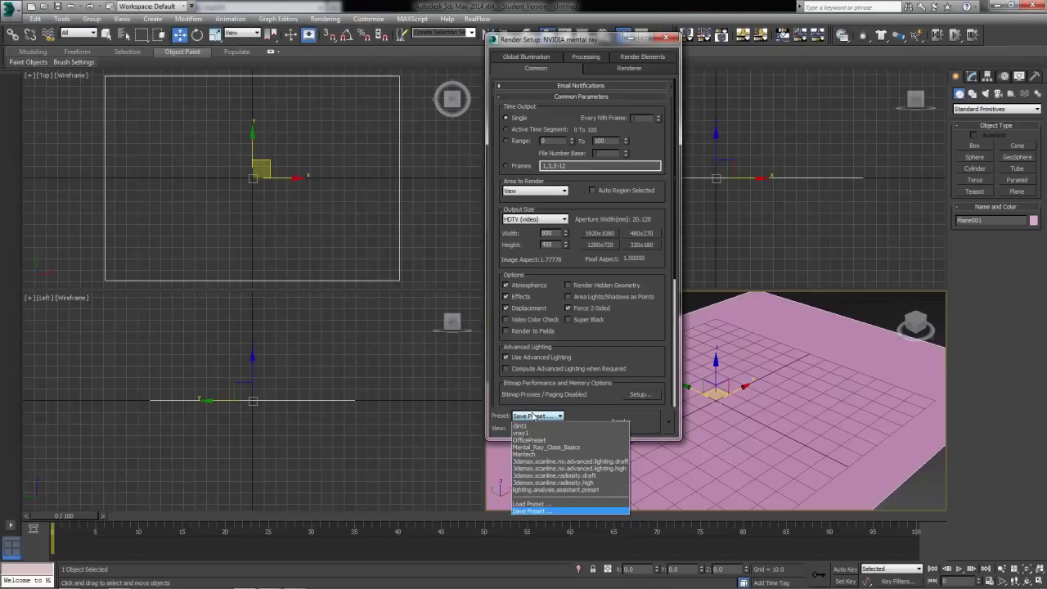
left_click(533, 511)
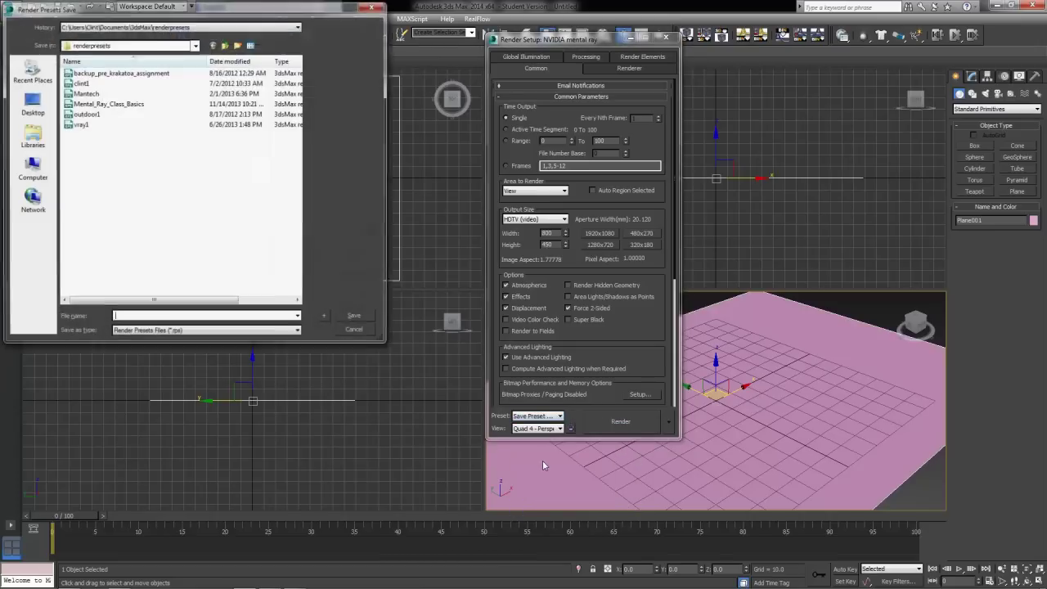
left_click(356, 331)
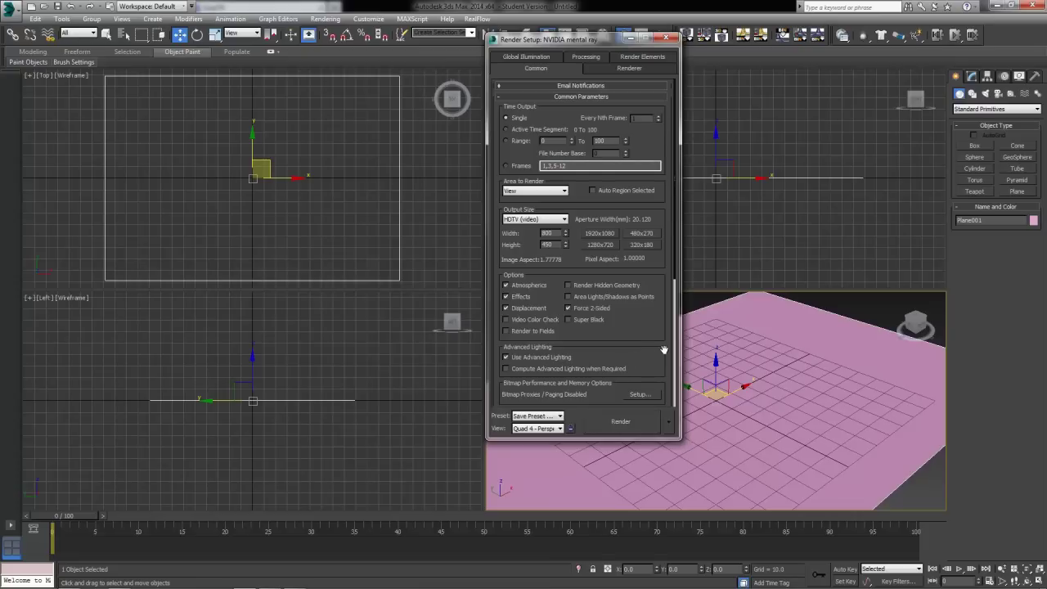
scroll(665, 350, "down", 2)
scroll(664, 350, "up", 2)
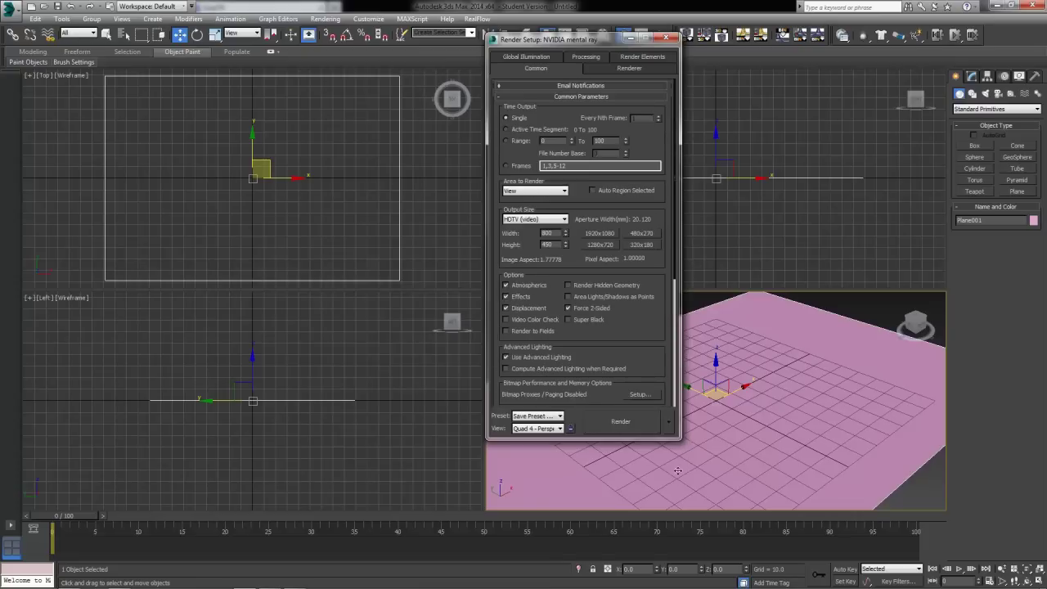
Close Render Setup, show the safe frame, and lower the Perspective view across the plane.
left_click(669, 41)
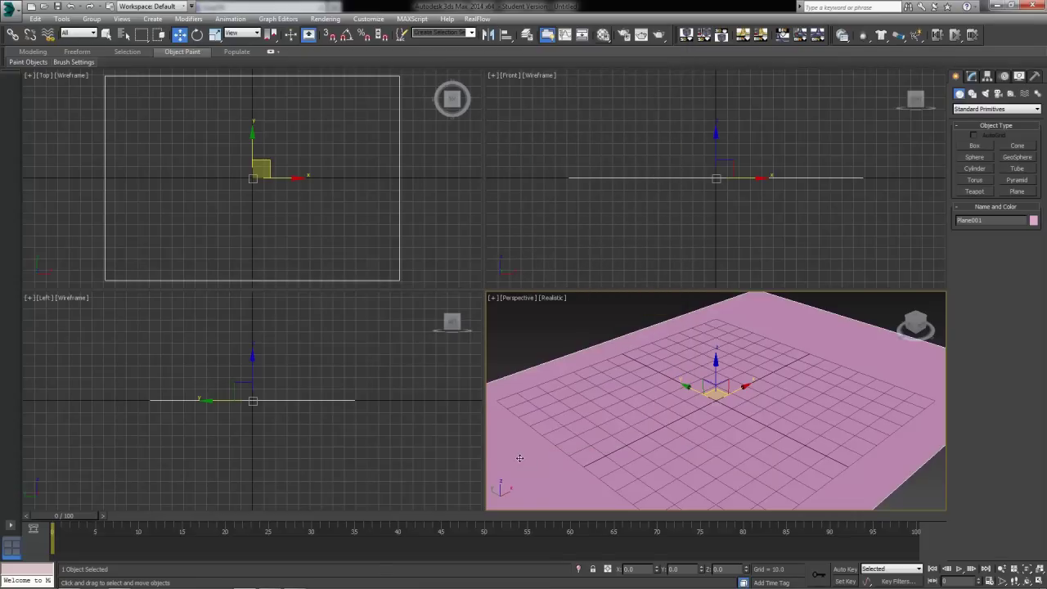
left_click(568, 332)
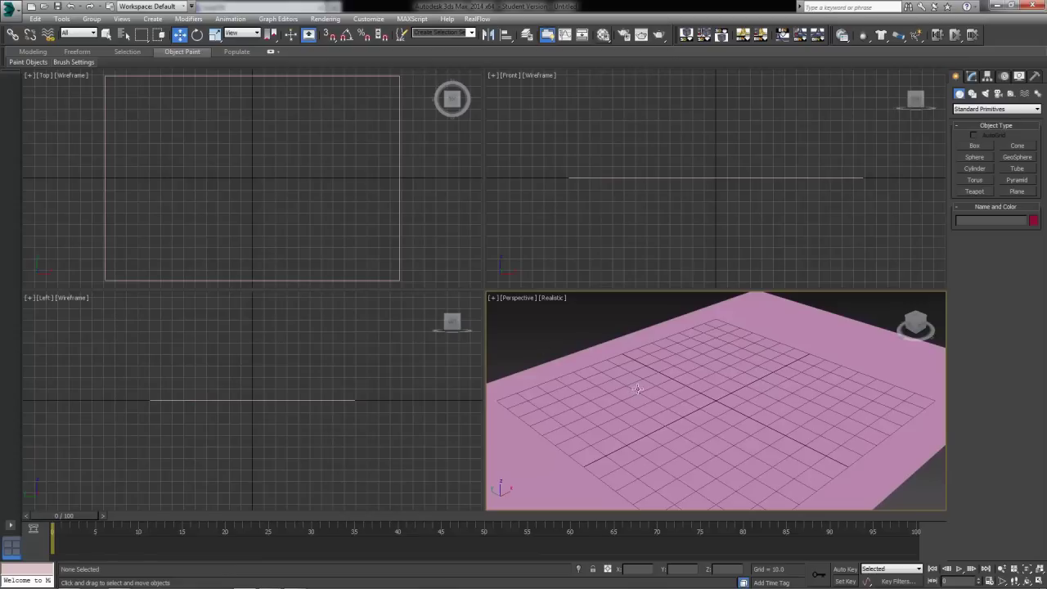
key("shift+f")
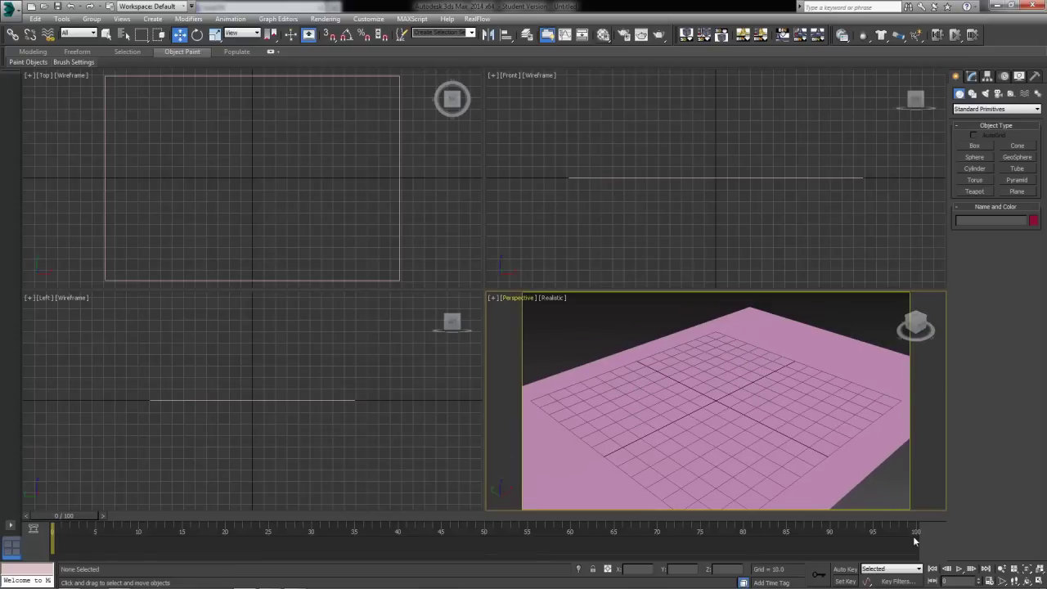
mouse_move(726, 442)
middle_mouse_down()
mouse_move(676, 428)
mouse_move(731, 439)
mouse_move(680, 468)
mouse_move(712, 458)
mouse_move(703, 444)
mouse_move(728, 477)
mouse_move(731, 427)
mouse_move(731, 465)
mouse_move(739, 437)
middle_mouse_up()
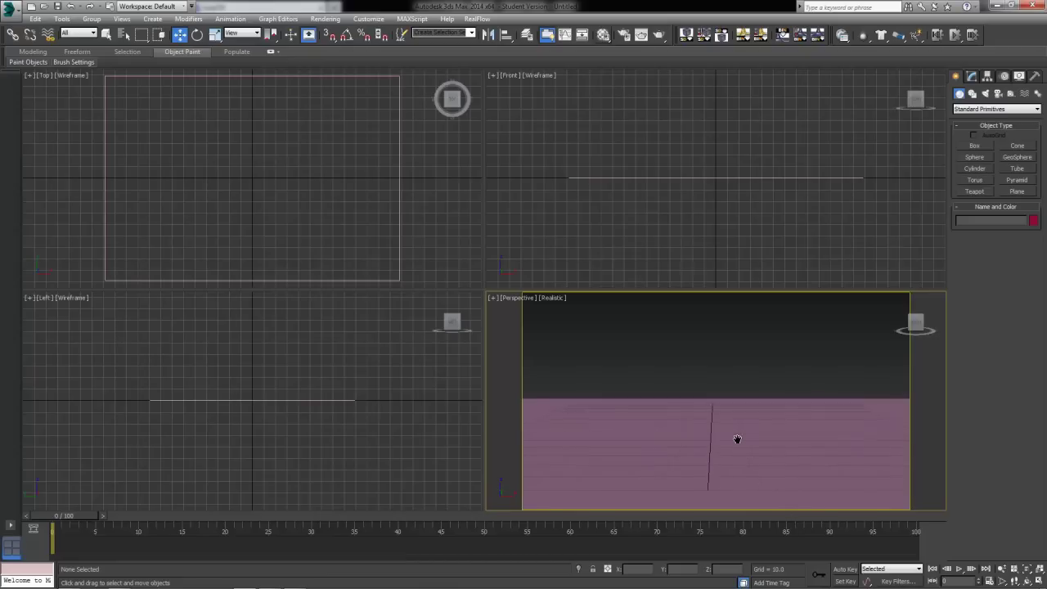
scroll(707, 427, "up", 2)
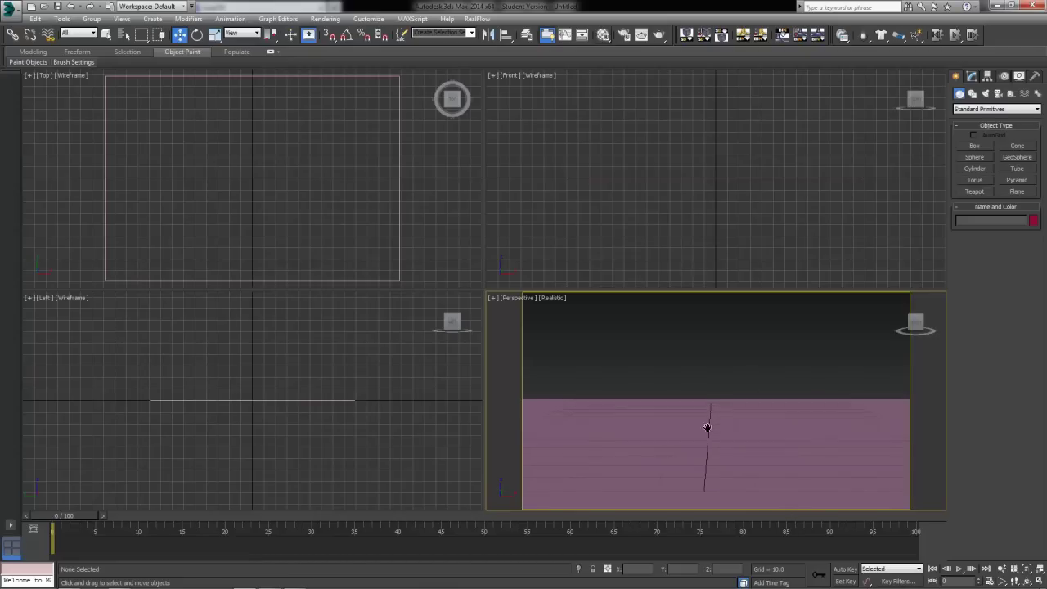
Set Plane001's Length and Width to 500 in the Modify panel.
left_click(746, 484)
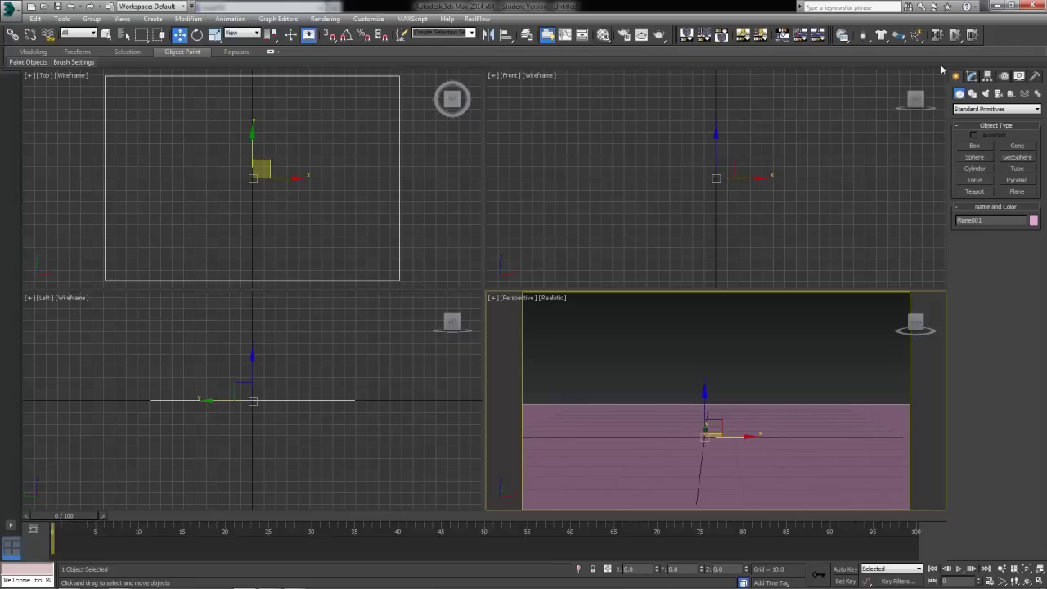
left_click(972, 76)
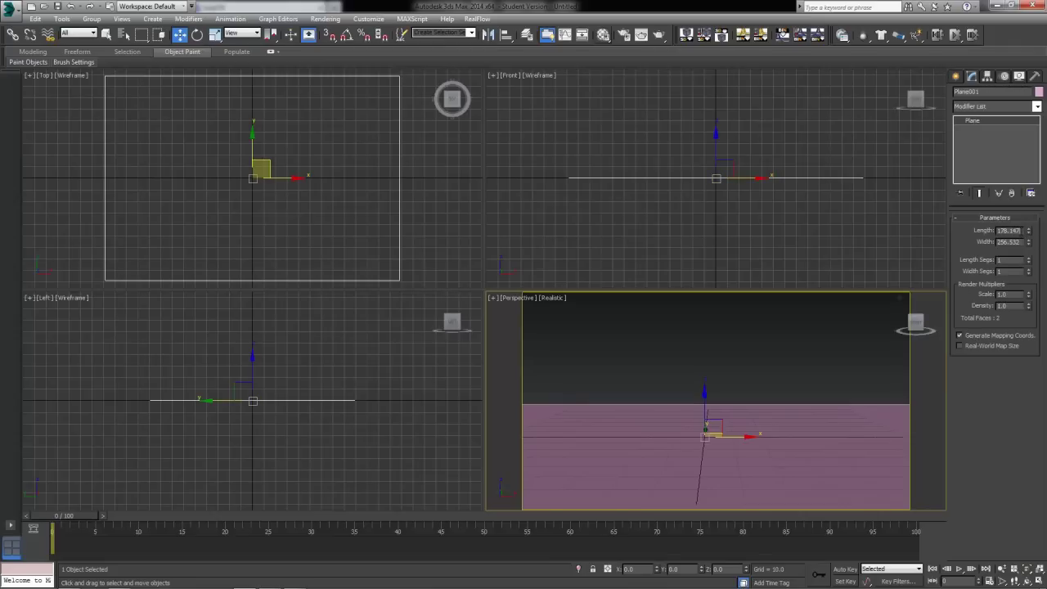
double_click(1009, 231)
type("500")
key("Tab")
type("500")
key("Return")
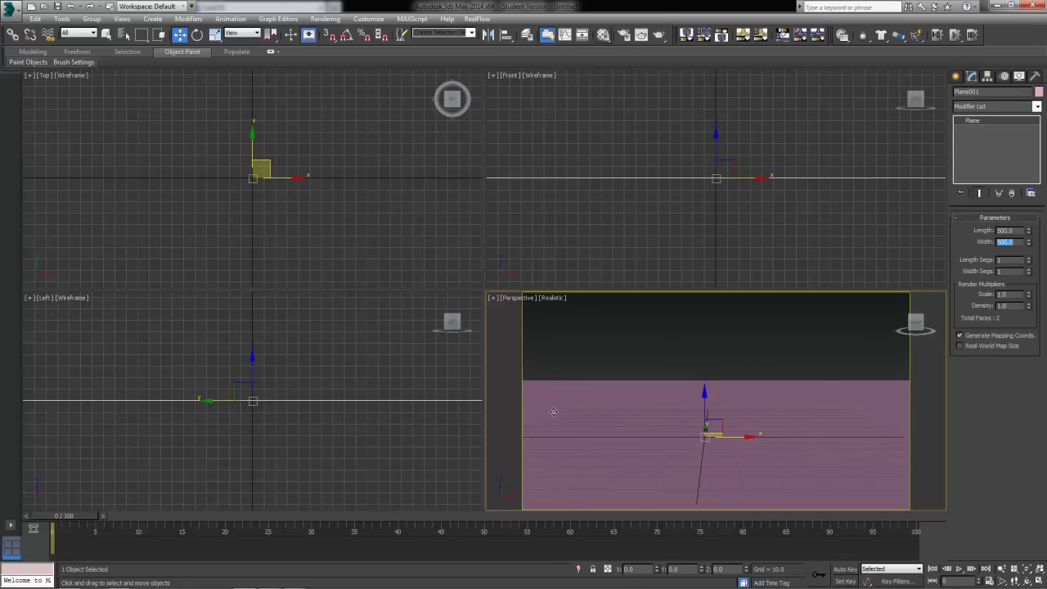
middle_click_drag(718, 466, 775, 466)
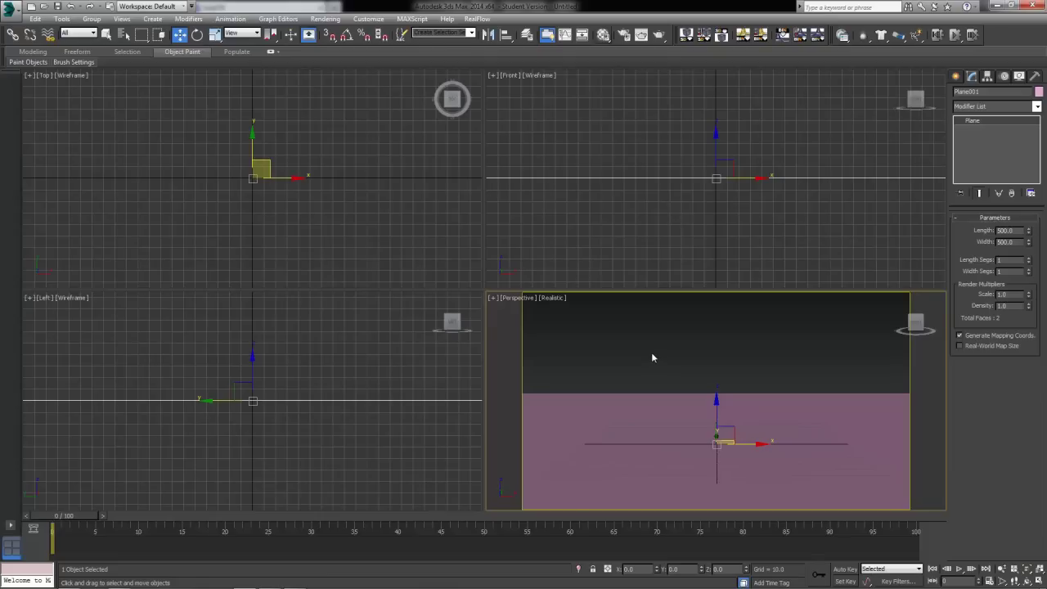
Create Camera001 from the Perspective view with Ctrl+C and frame it in the Top and Left views.
key("ctrl+c")
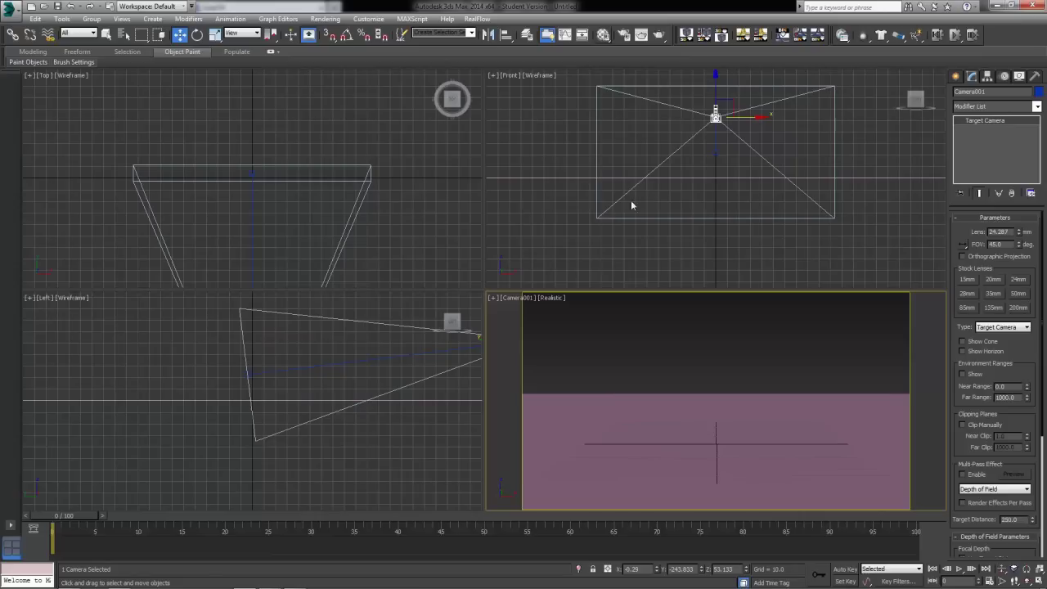
middle_click_drag(341, 224, 320, 164)
scroll(321, 172, "down", 3)
middle_click_drag(355, 409, 207, 439)
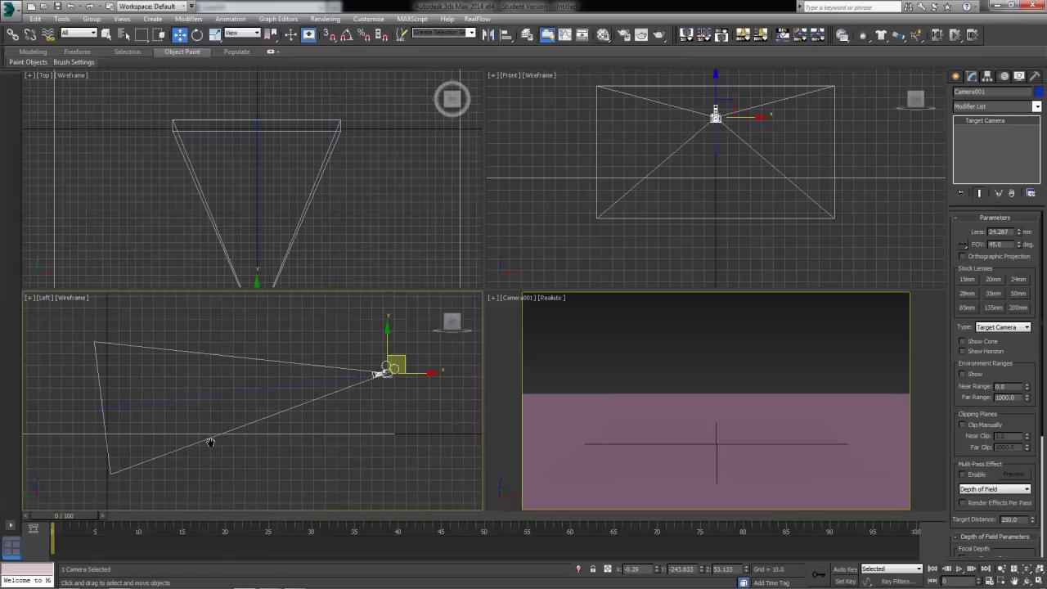
scroll(245, 433, "down", 3)
Lower Camera001 and its target toward the plane, then render a test frame from it.
left_click(147, 392)
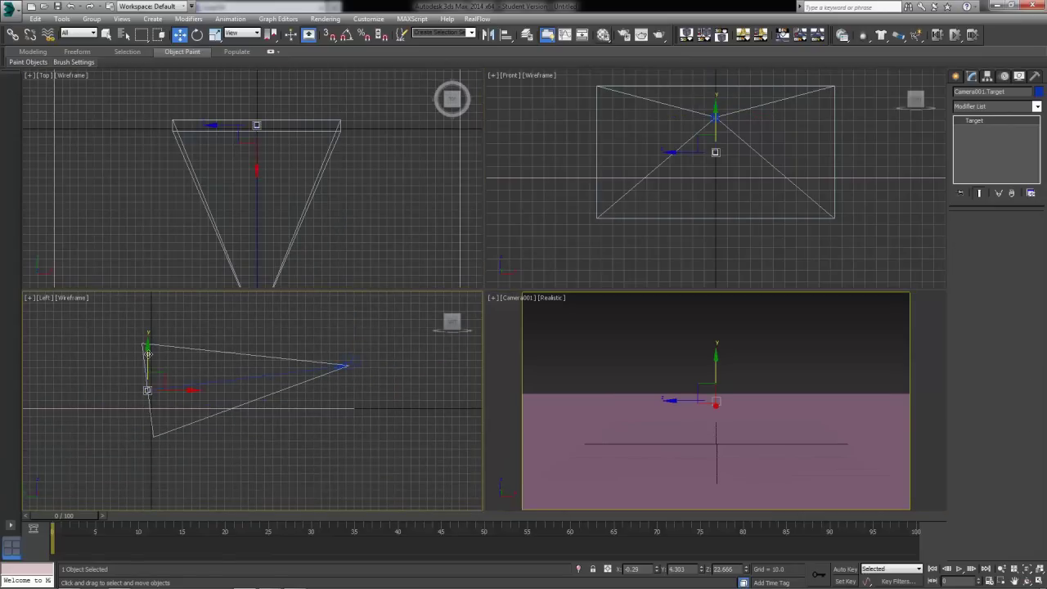
left_click_drag(150, 355, 153, 368)
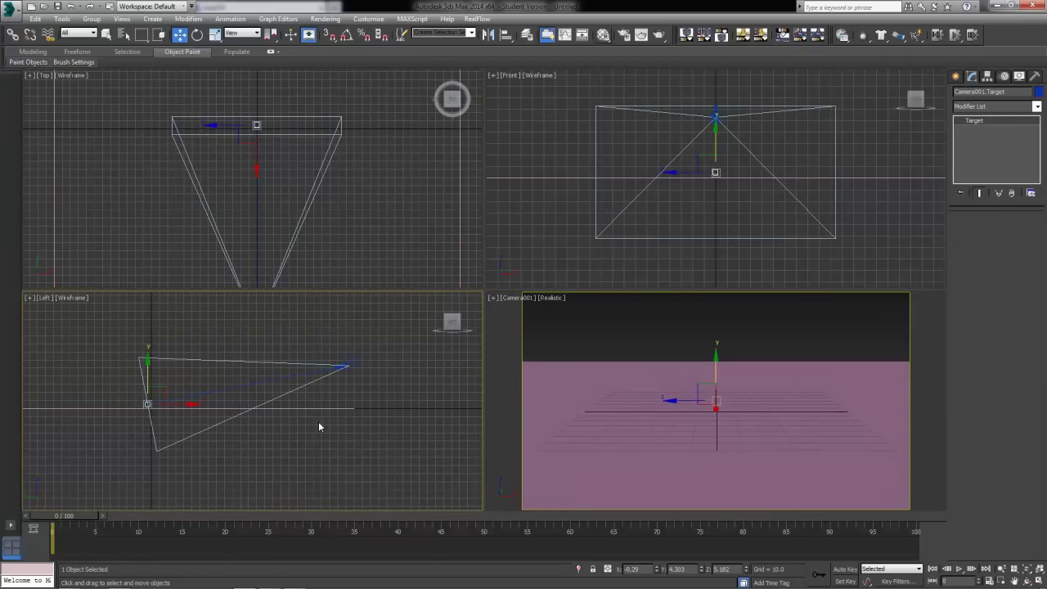
left_click(343, 366)
left_click_drag(350, 337, 350, 373)
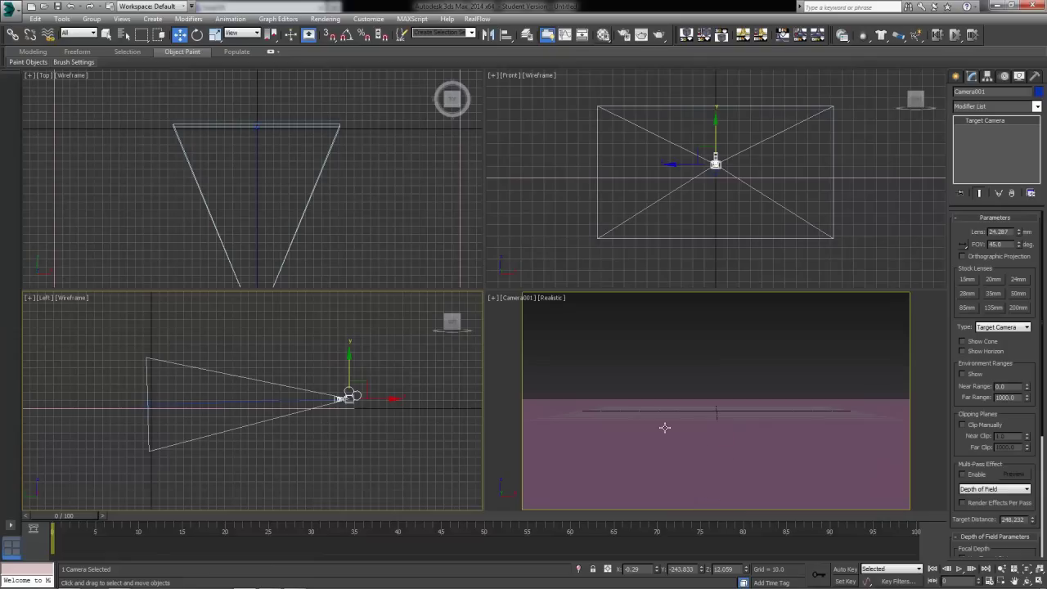
right_click(661, 344)
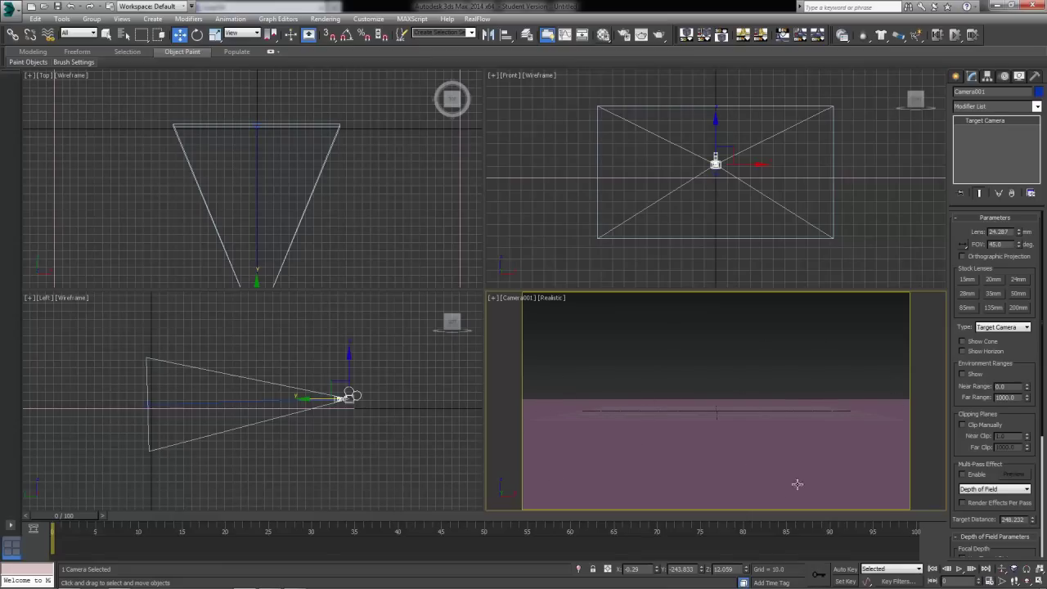
left_click(659, 34)
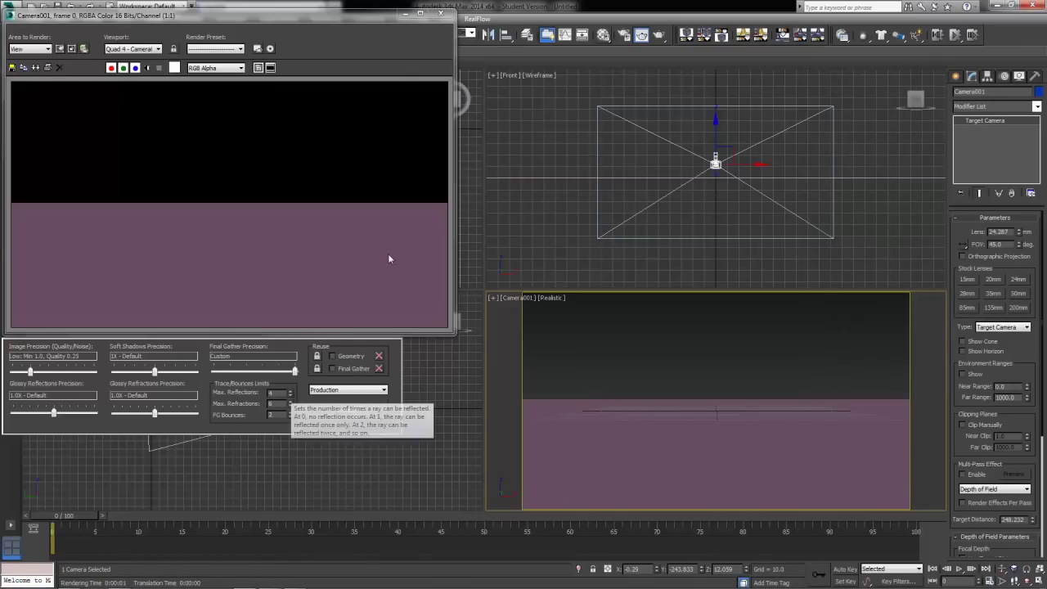
Close the rendered frame, hide the camera, and maximize the Camera001 viewport.
left_click(440, 14)
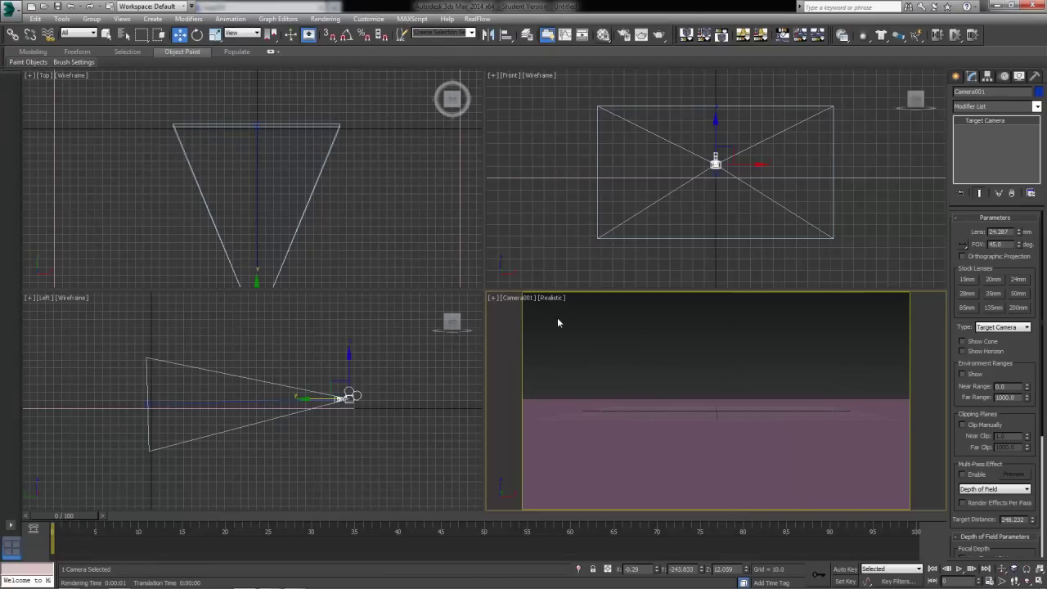
key("Delete")
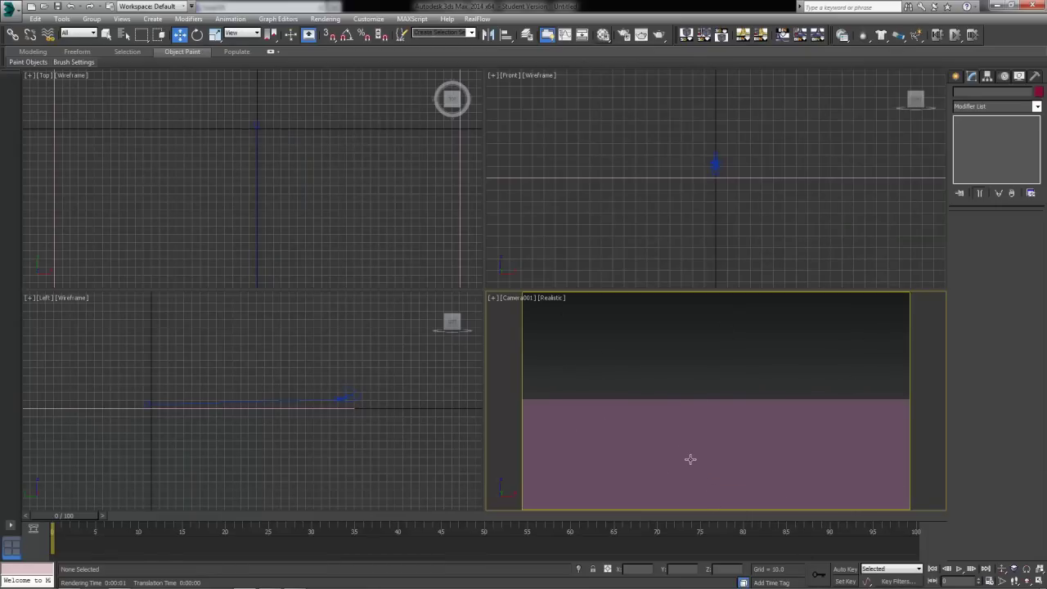
key("alt+w")
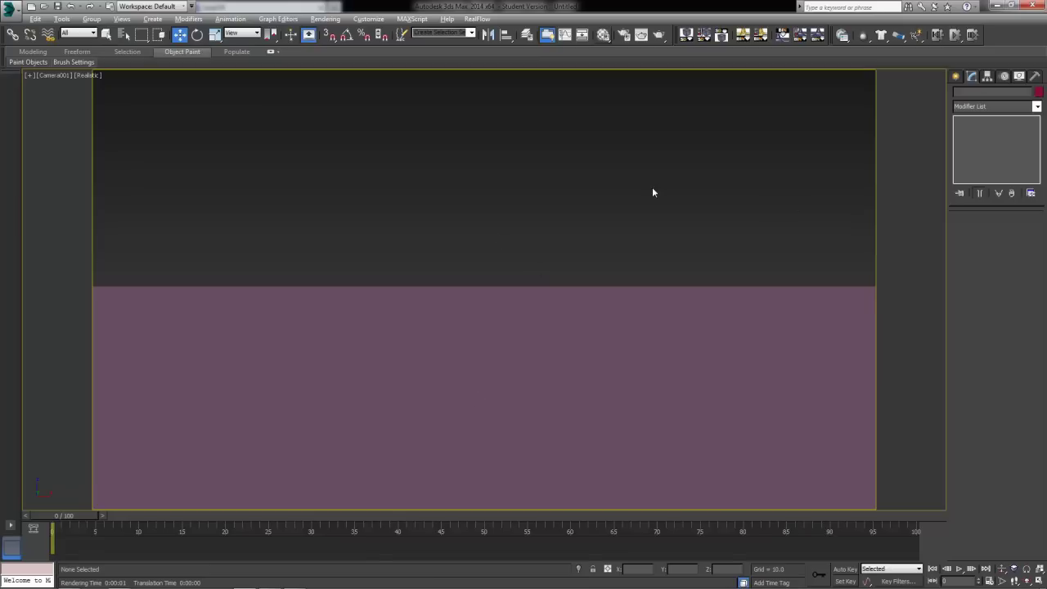
Change material 01 - Default to a mental ray Arch & Design material.
key("m")
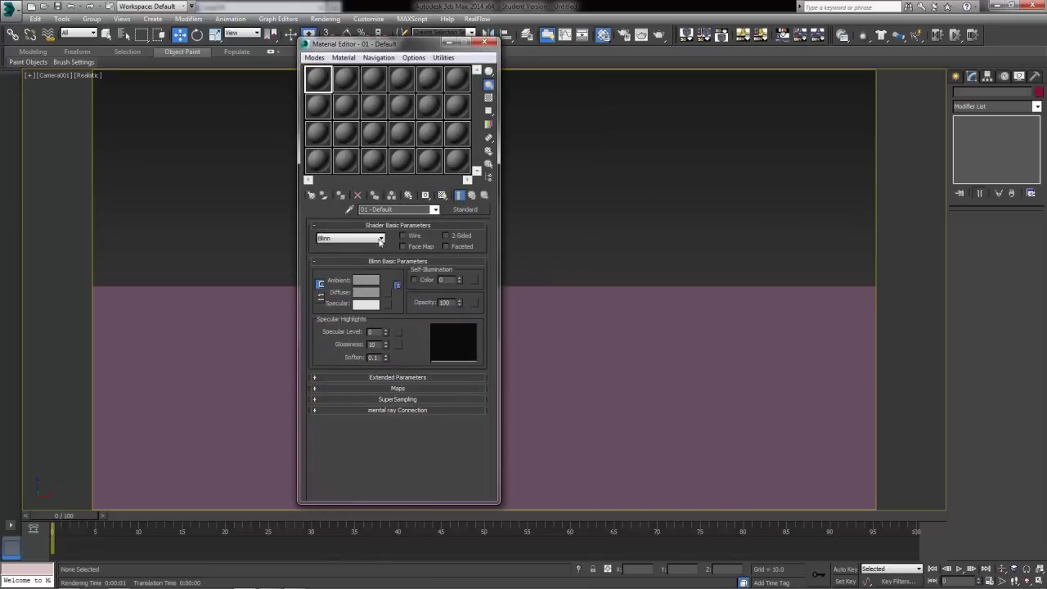
left_click_drag(385, 44, 167, 52)
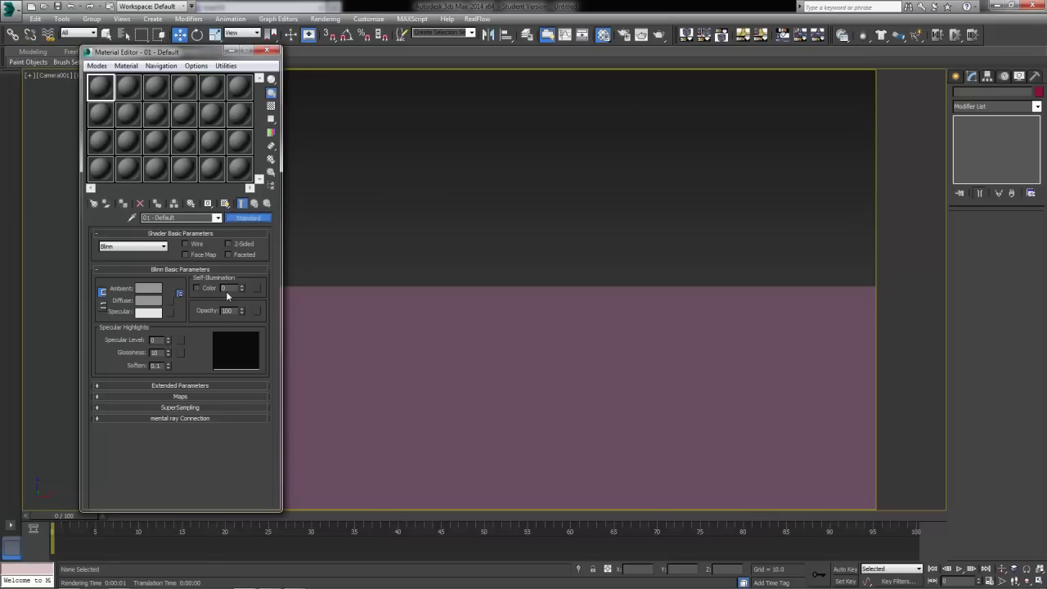
left_click(248, 218)
left_click(621, 91)
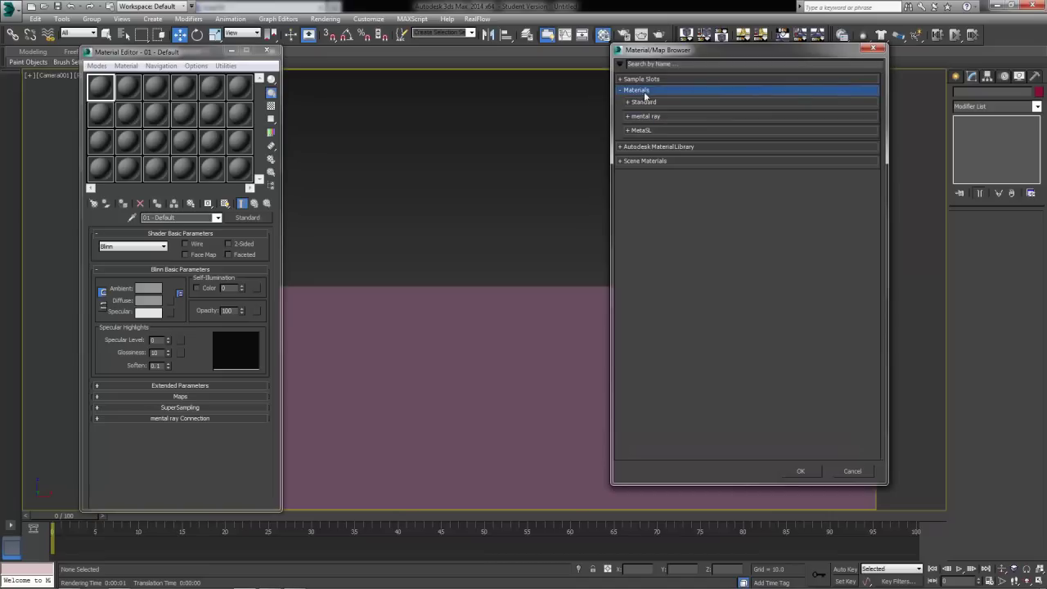
left_click(631, 119)
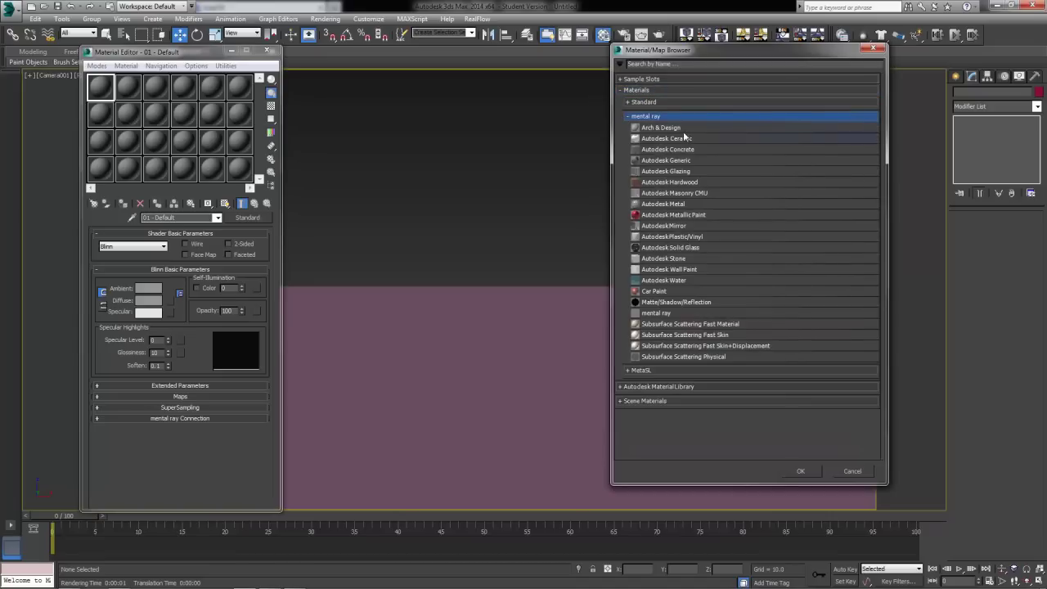
left_click(655, 128)
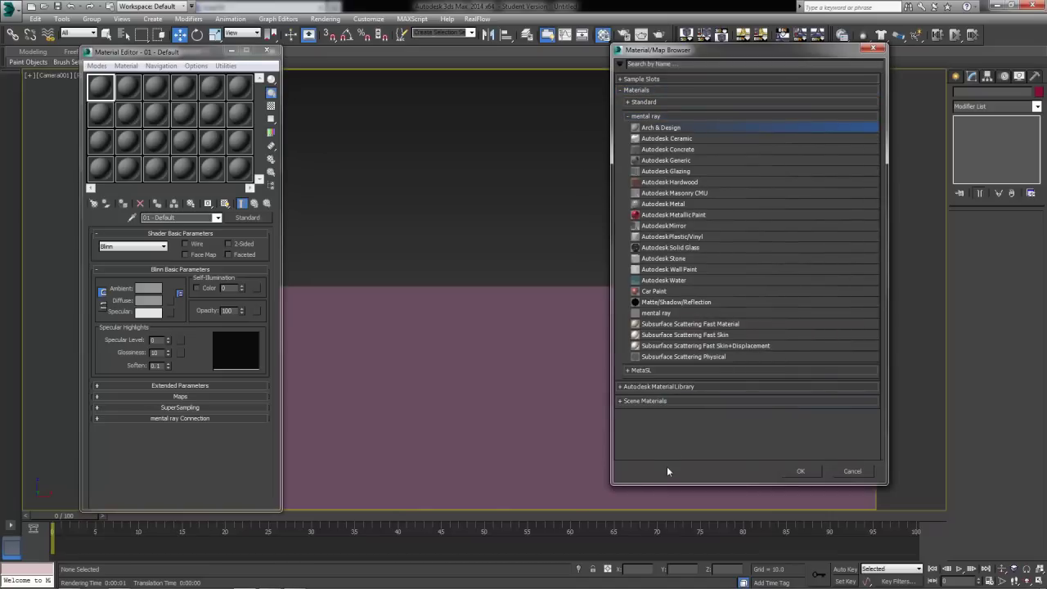
left_click(800, 472)
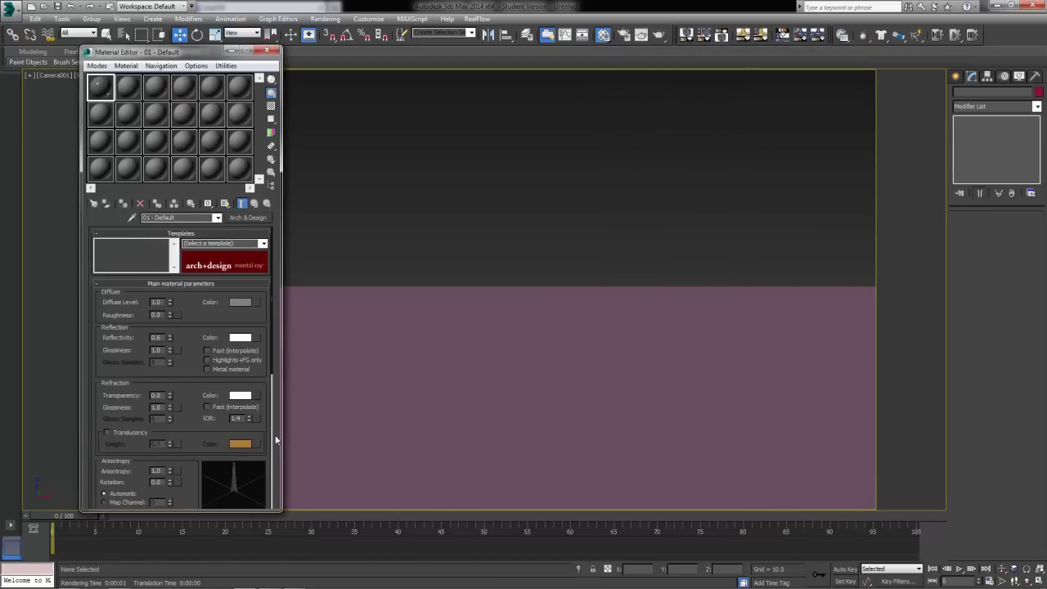
Apply the 'Water, Reflective surface' template to the Arch & Design material.
left_click(263, 244)
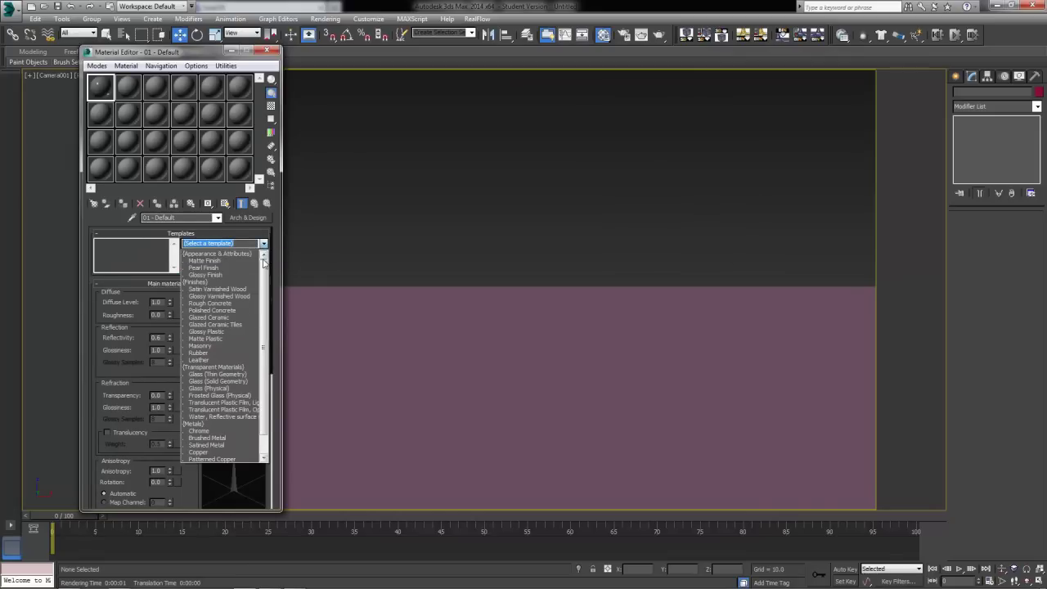
left_click_drag(263, 261, 270, 312)
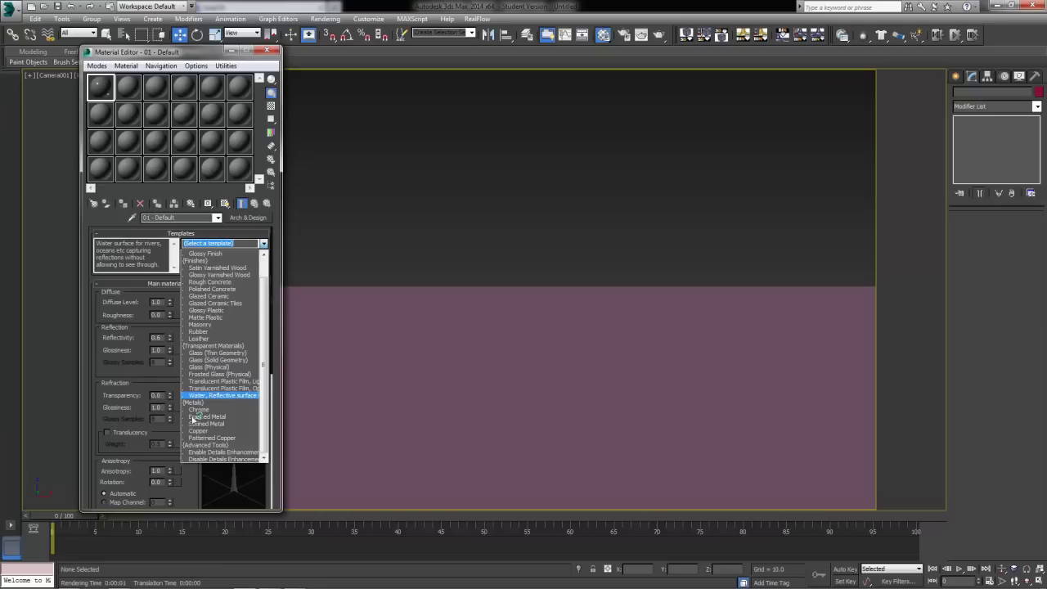
left_click(237, 396)
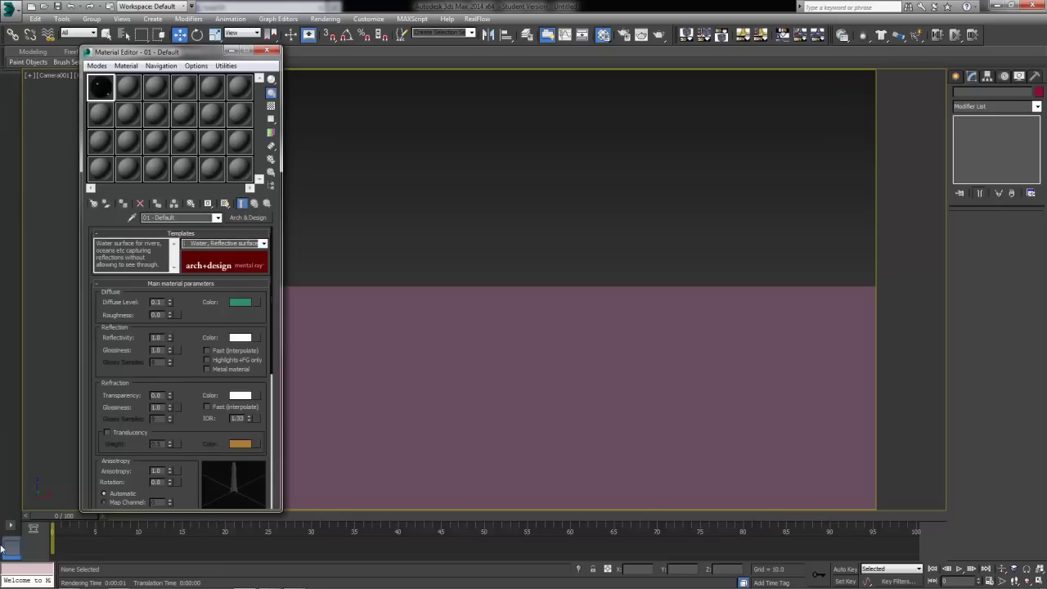
Magnify the 01 - Default sample sphere and render the Camera001 view with Shift+Q.
double_click(103, 91)
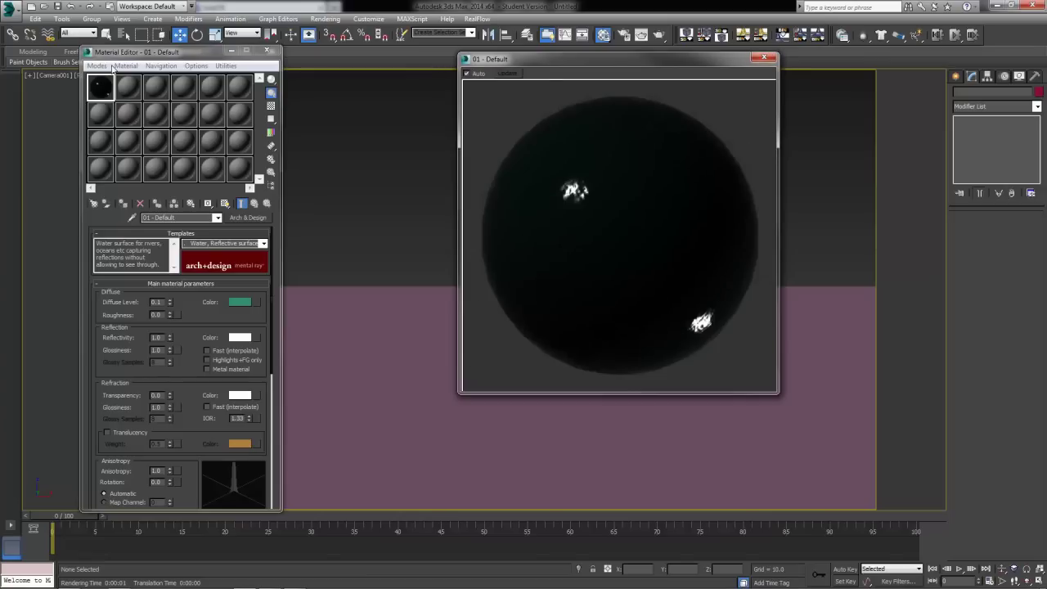
left_click(98, 90)
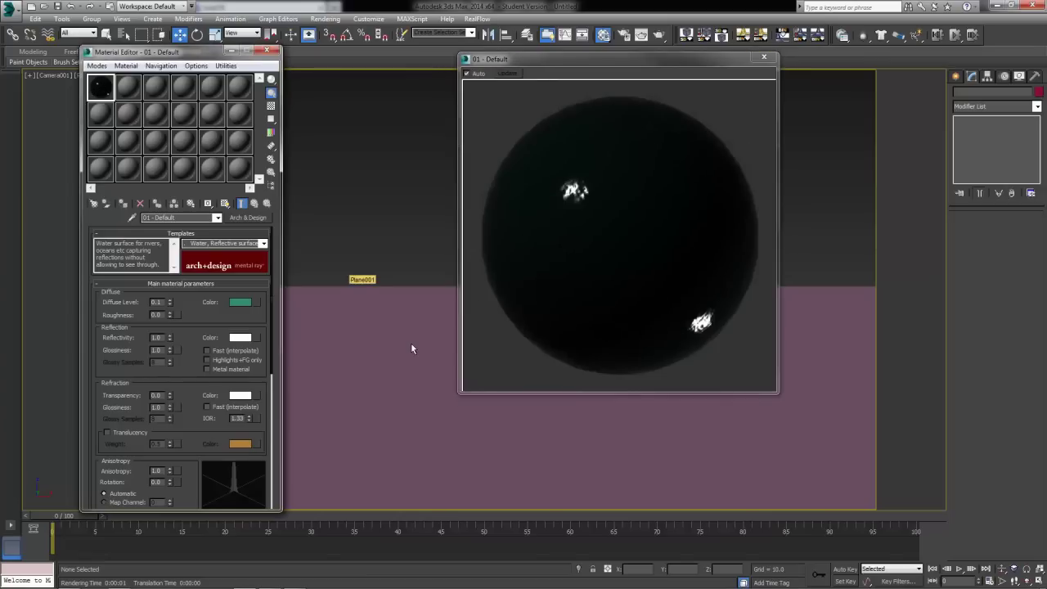
key("shift+q")
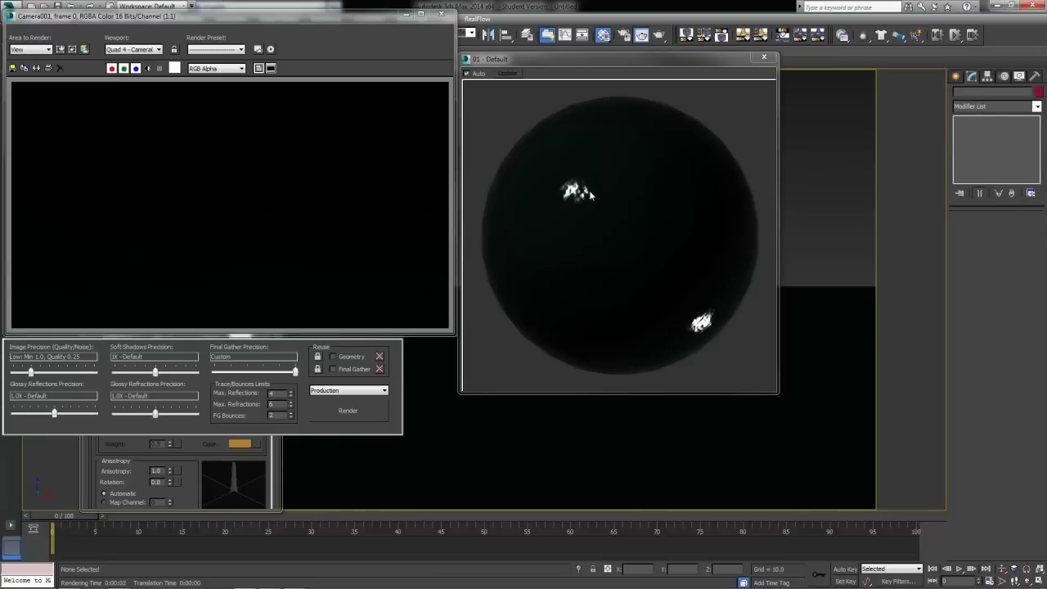
Close the enlarged material preview and rendered frame, hide the Material Editor, and restore four viewports.
left_click(763, 58)
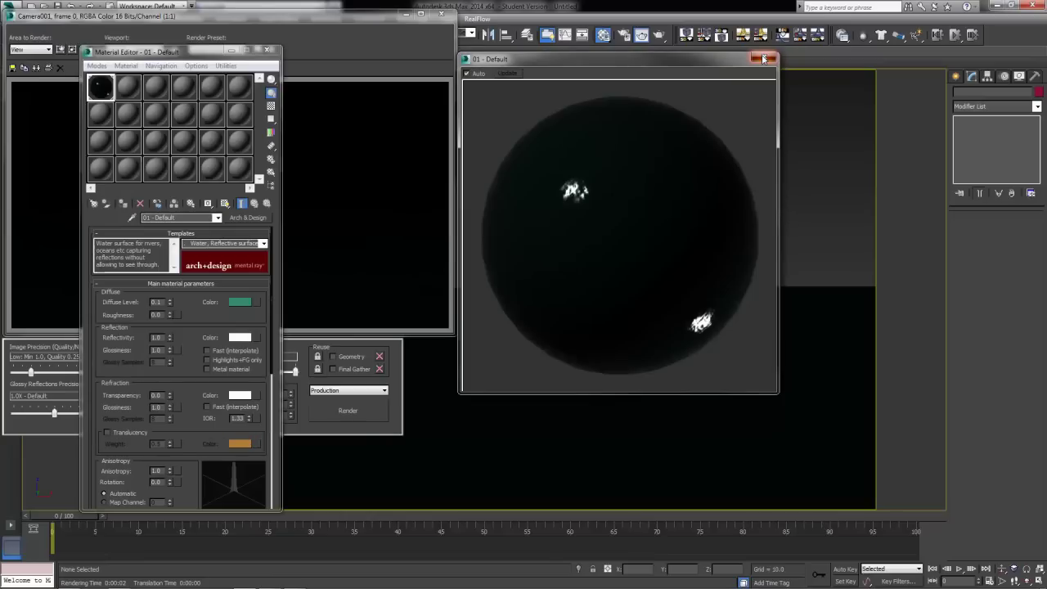
left_click(763, 58)
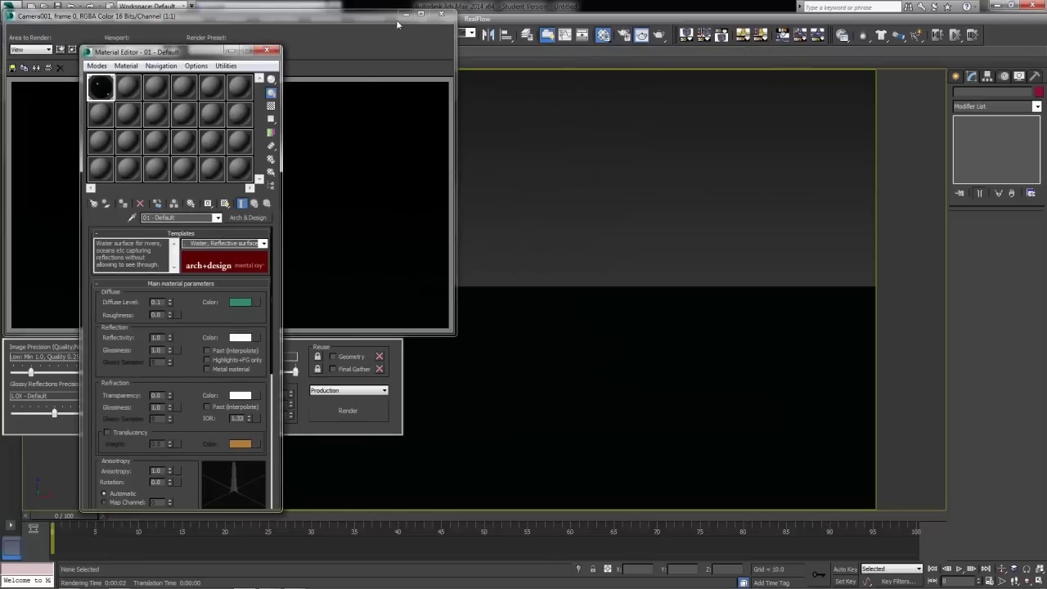
left_click(442, 14)
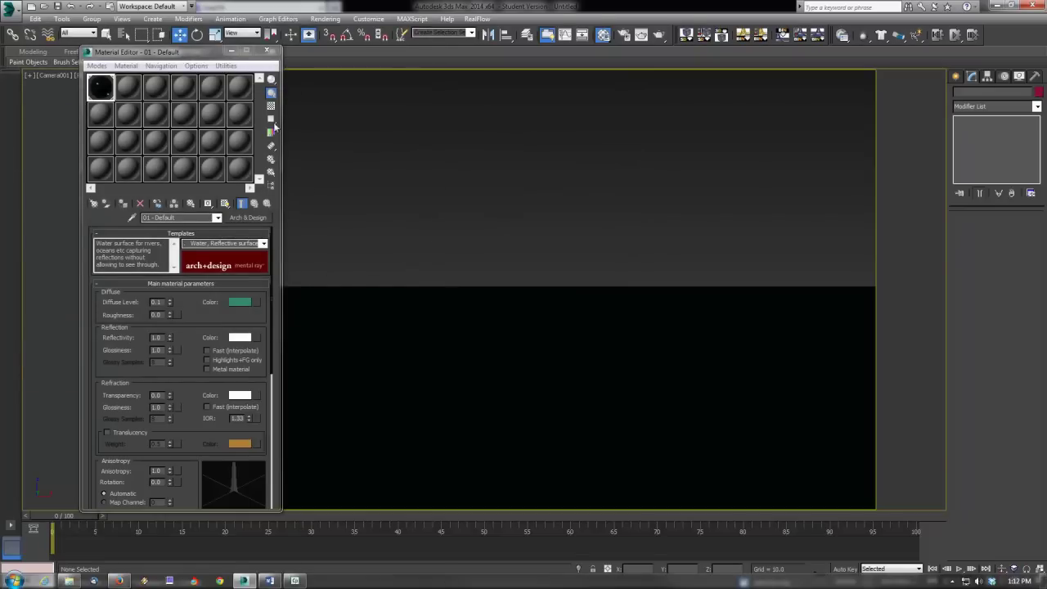
left_click(234, 51)
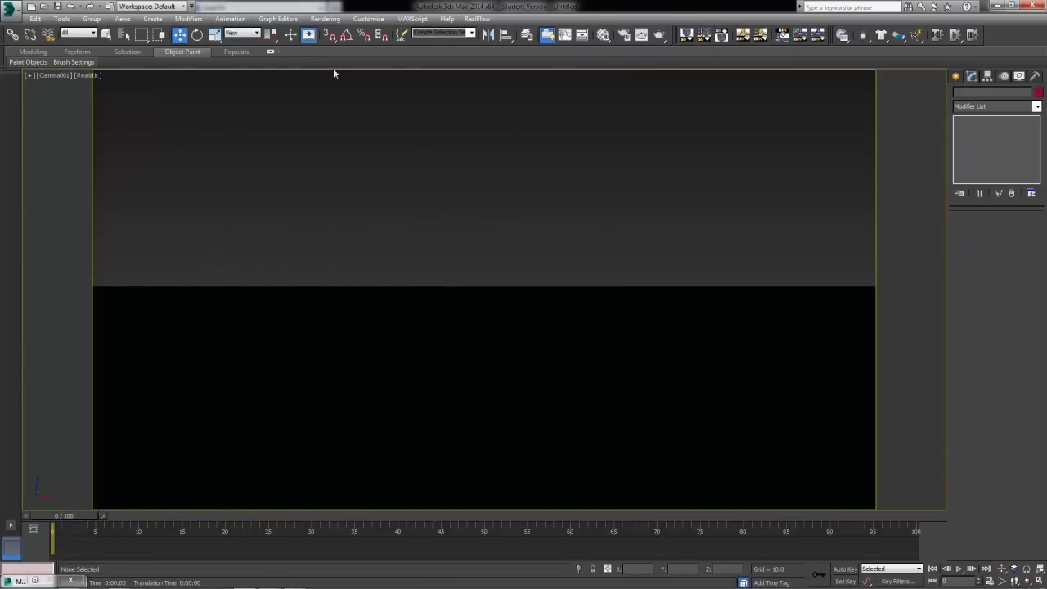
key("m")
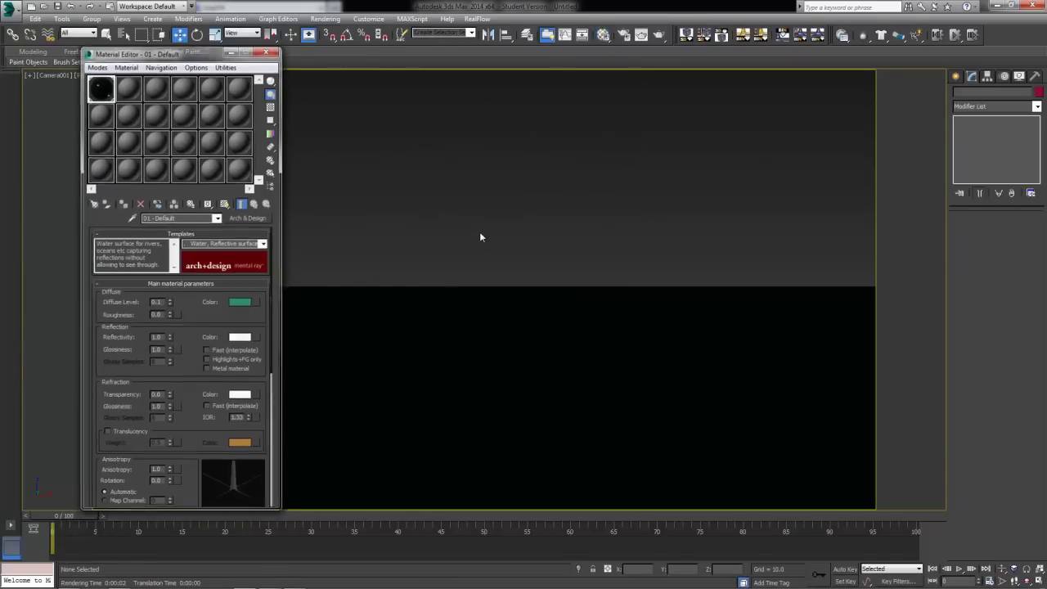
key("m")
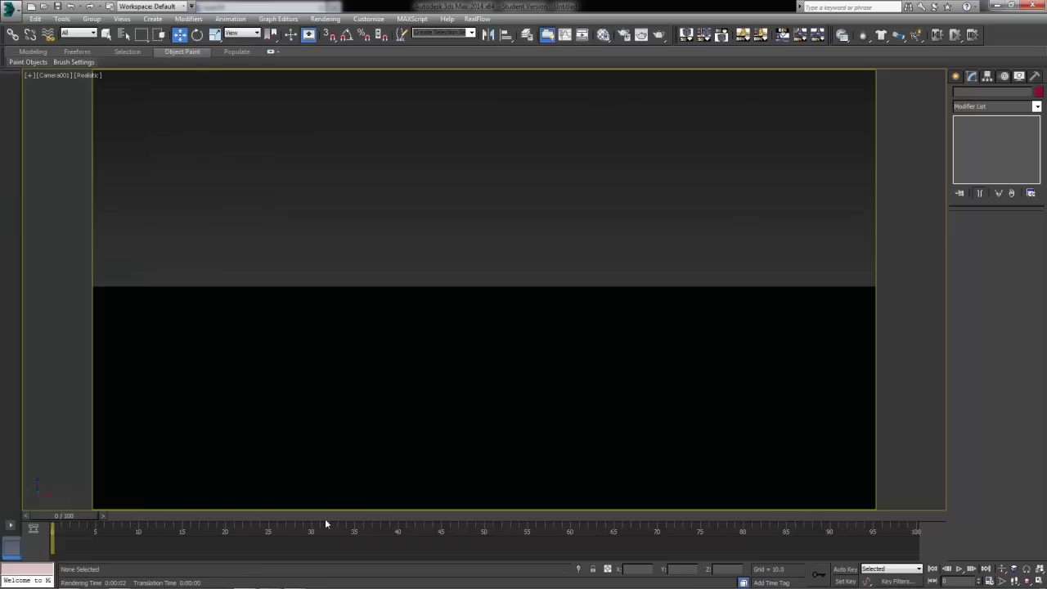
key("alt+w")
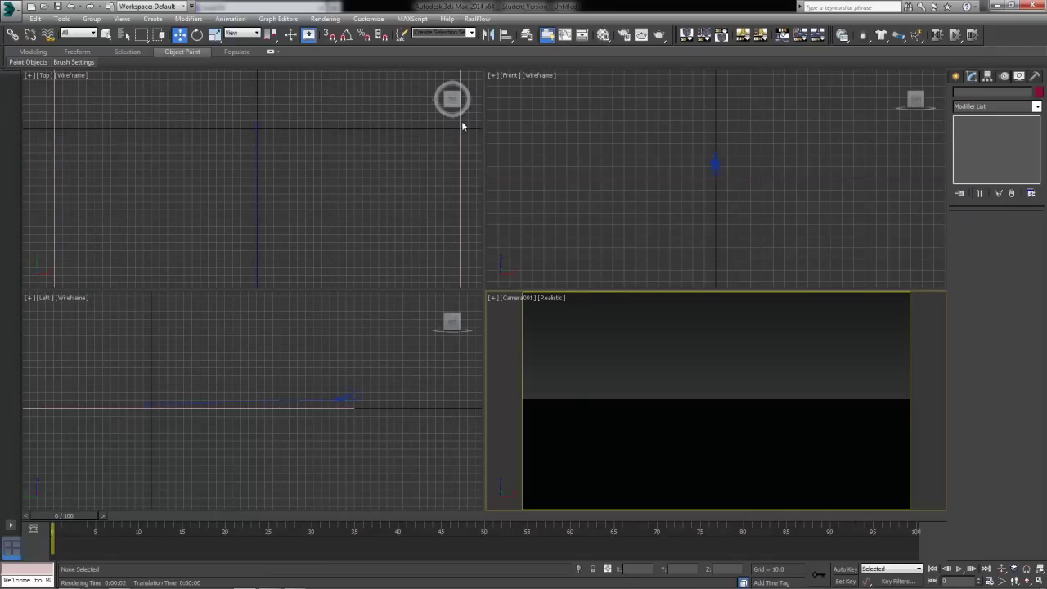
Frame the plane in the Top view and set the Create > Lights family to Standard.
scroll(300, 196, "down", 2)
scroll(327, 217, "down", 3)
middle_click_drag(316, 257, 304, 216)
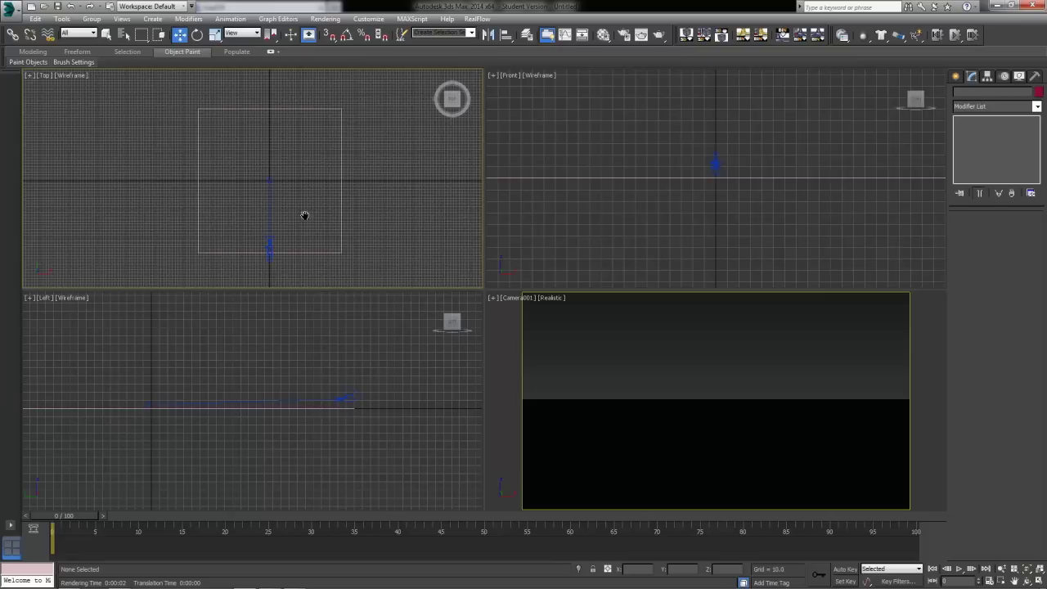
left_click(955, 77)
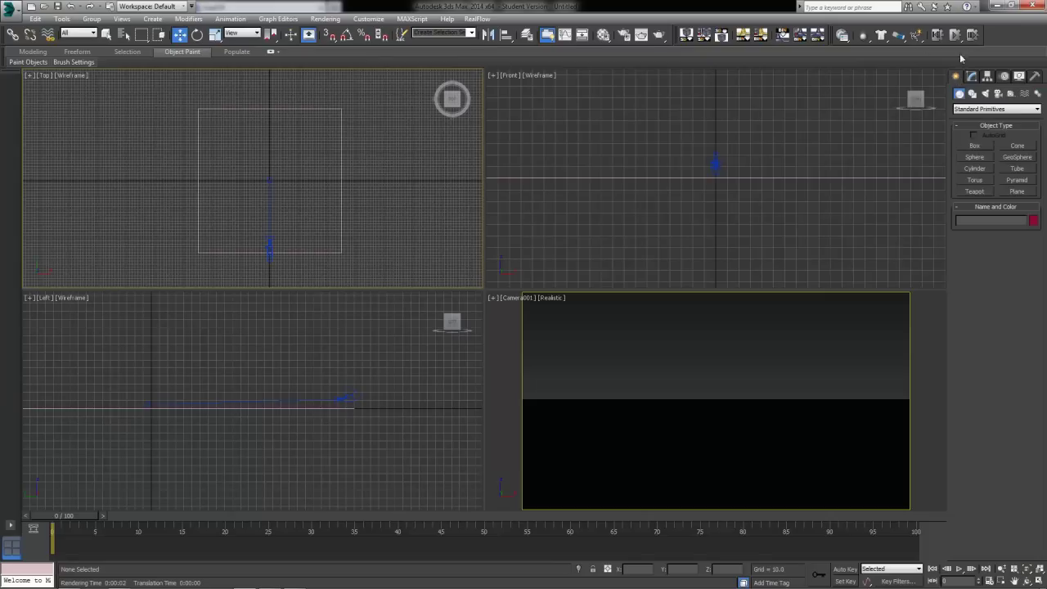
left_click(985, 94)
left_click(1016, 109)
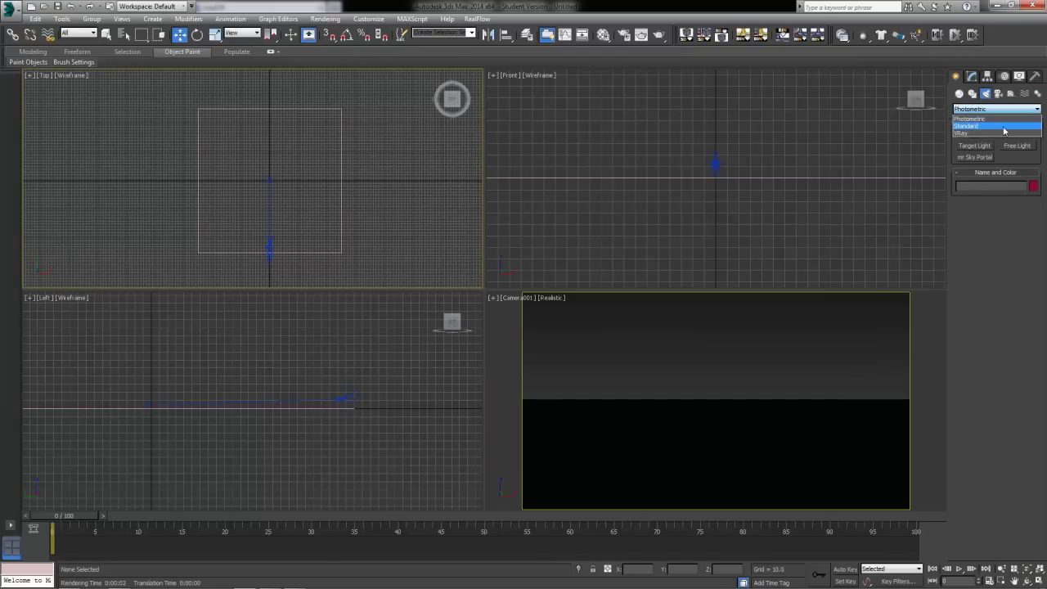
left_click(1005, 129)
left_click(990, 111)
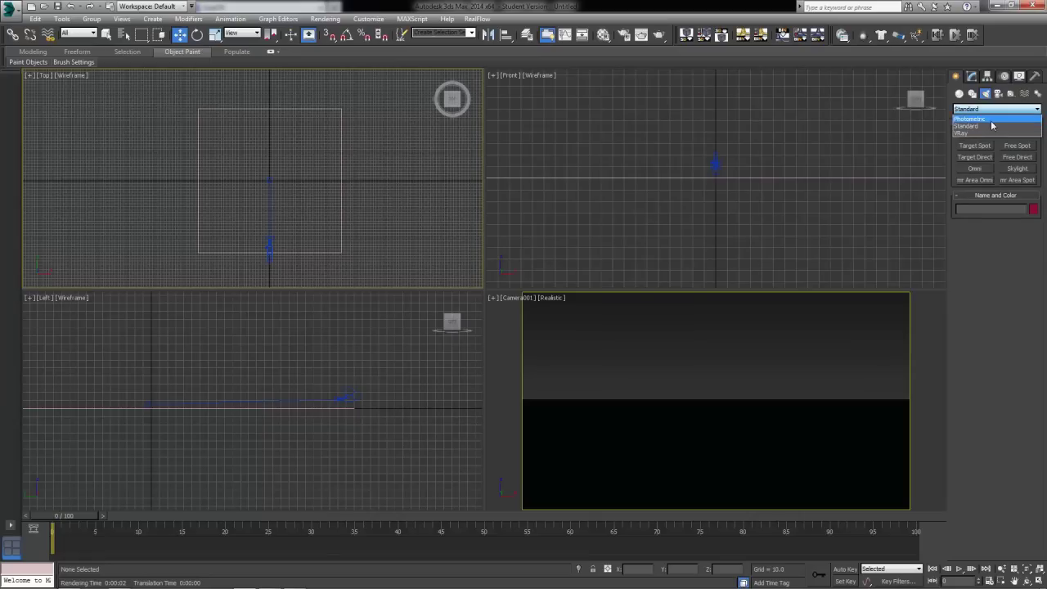
left_click(991, 120)
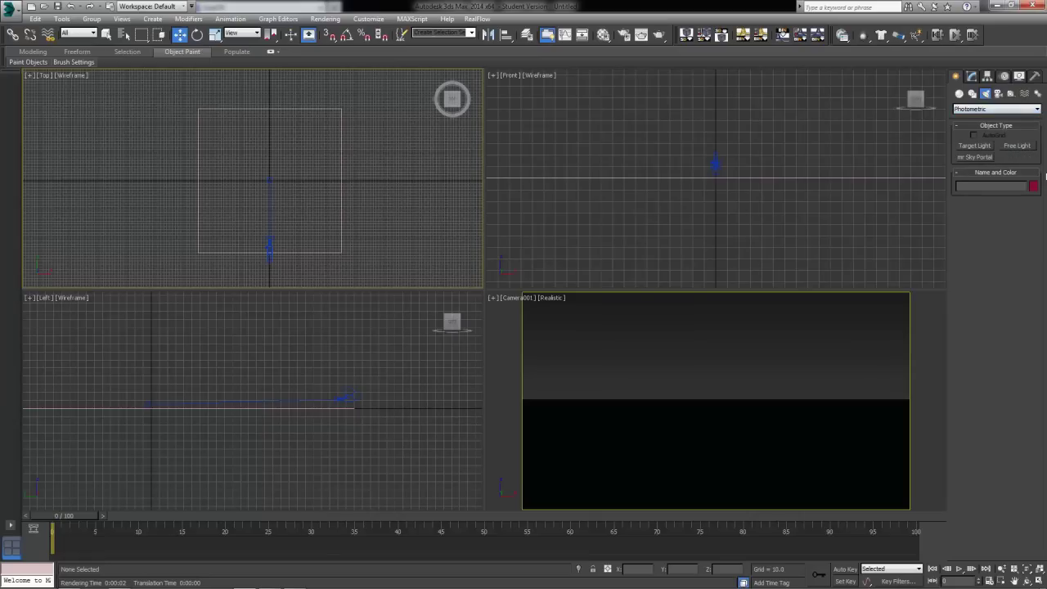
left_click(1014, 111)
left_click(1004, 130)
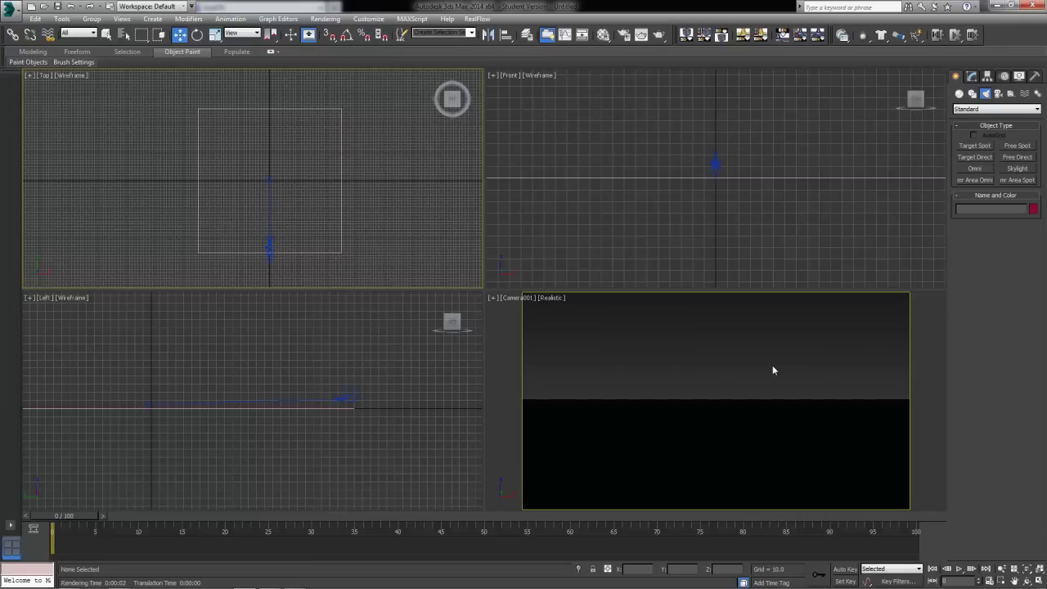
Activate the camera viewport and list Standard systems such as Daylight under Create > Systems.
left_click(685, 360)
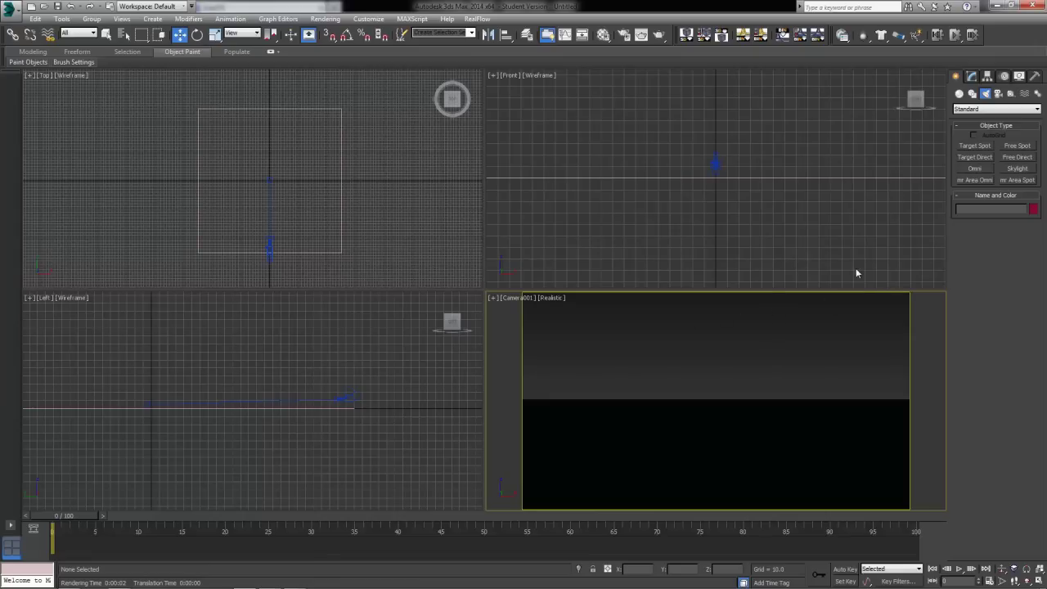
left_click(1038, 95)
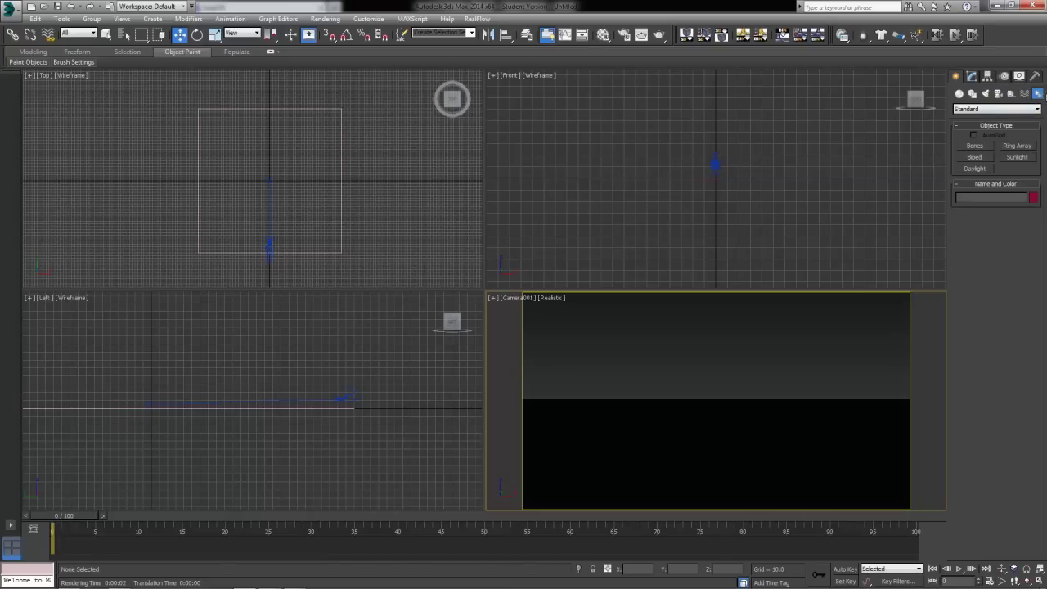
left_click(999, 112)
left_click(997, 112)
left_click(985, 111)
left_click(964, 121)
left_click(971, 110)
left_click(970, 120)
Start a Daylight system and accept mr Photographic exposure control at exposure value 15.
left_click(980, 169)
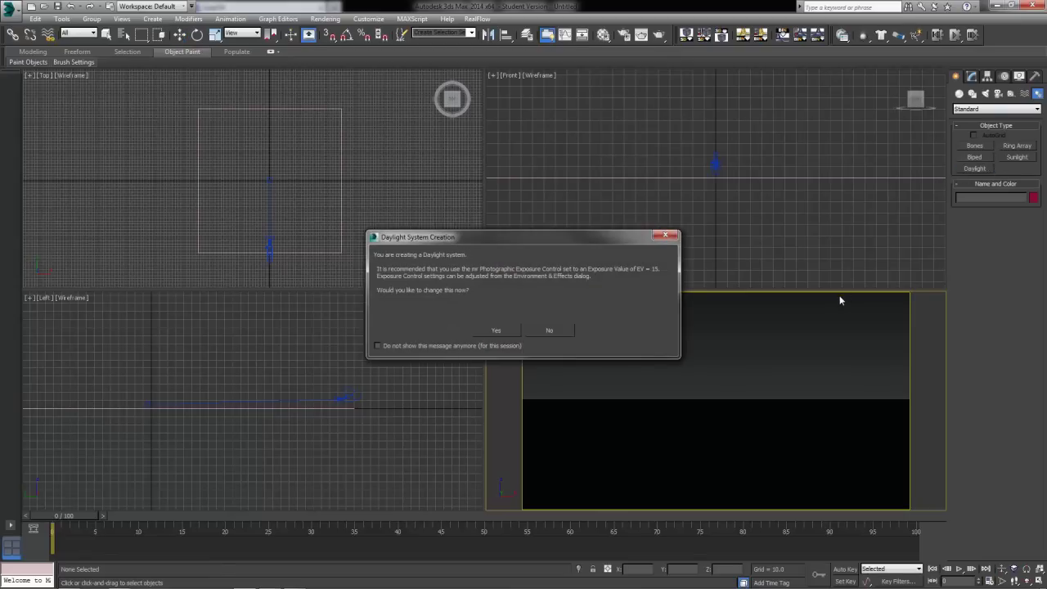
left_click_drag(507, 244, 452, 234)
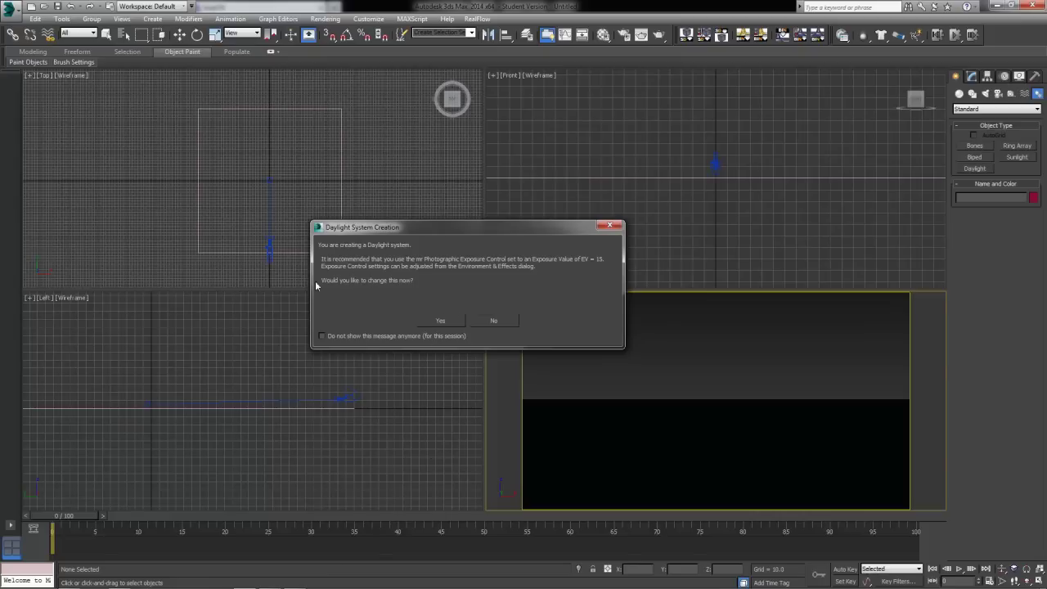
left_click(440, 321)
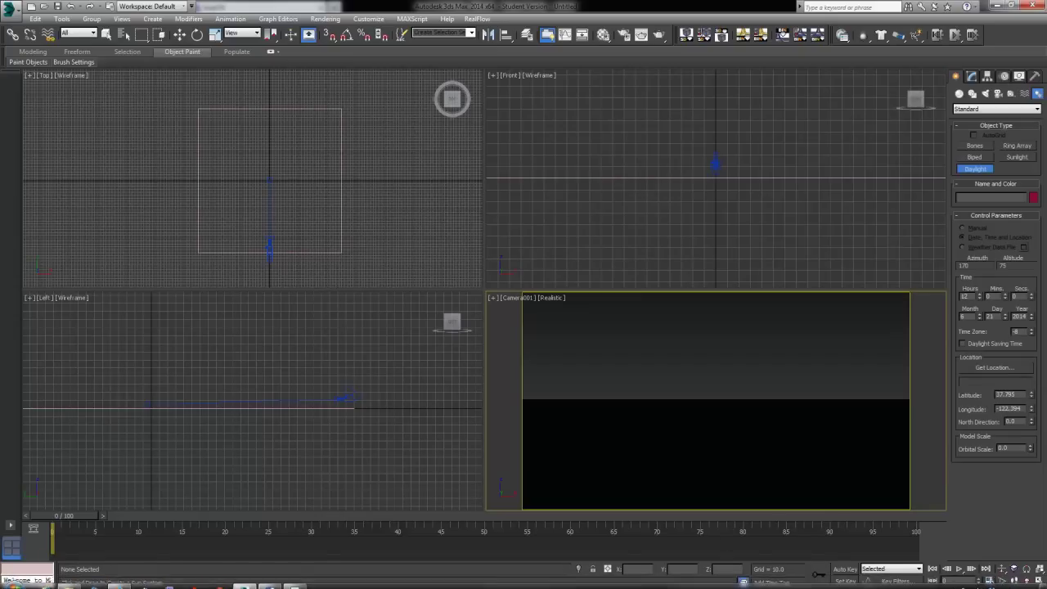
key("8")
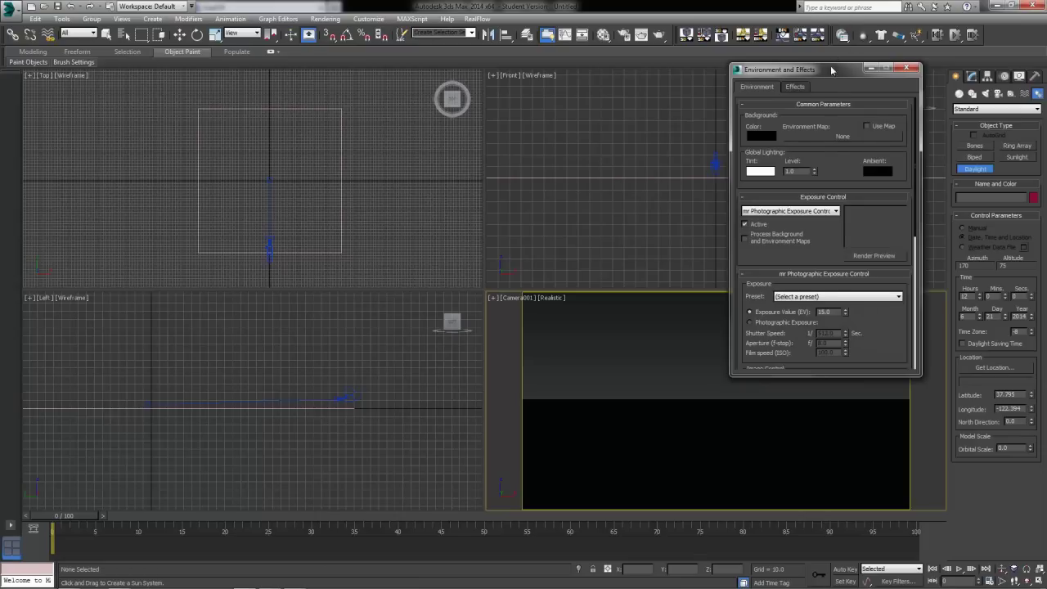
left_click_drag(831, 69, 535, 112)
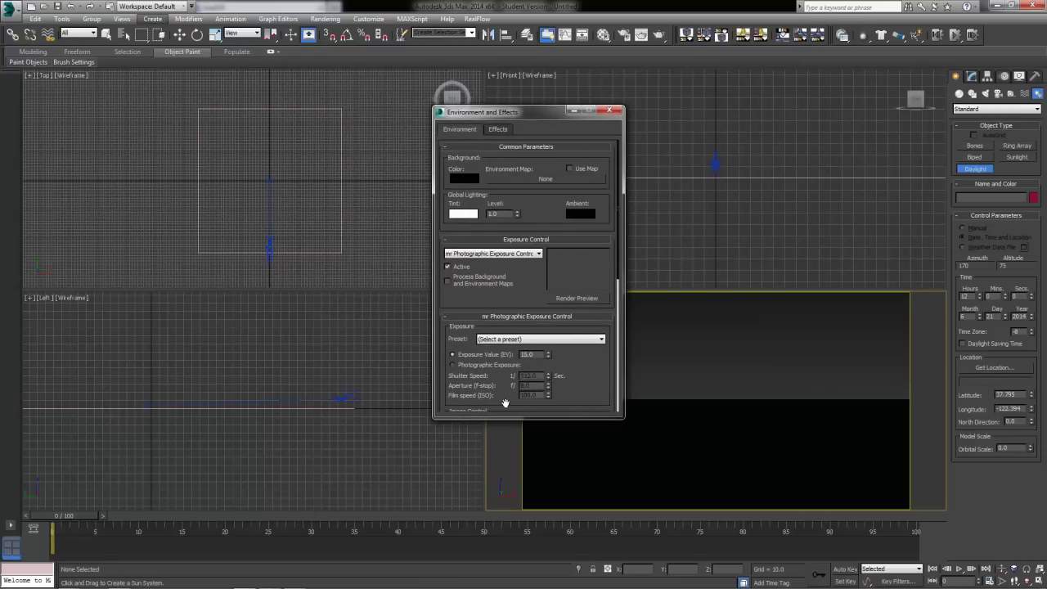
left_click(327, 19)
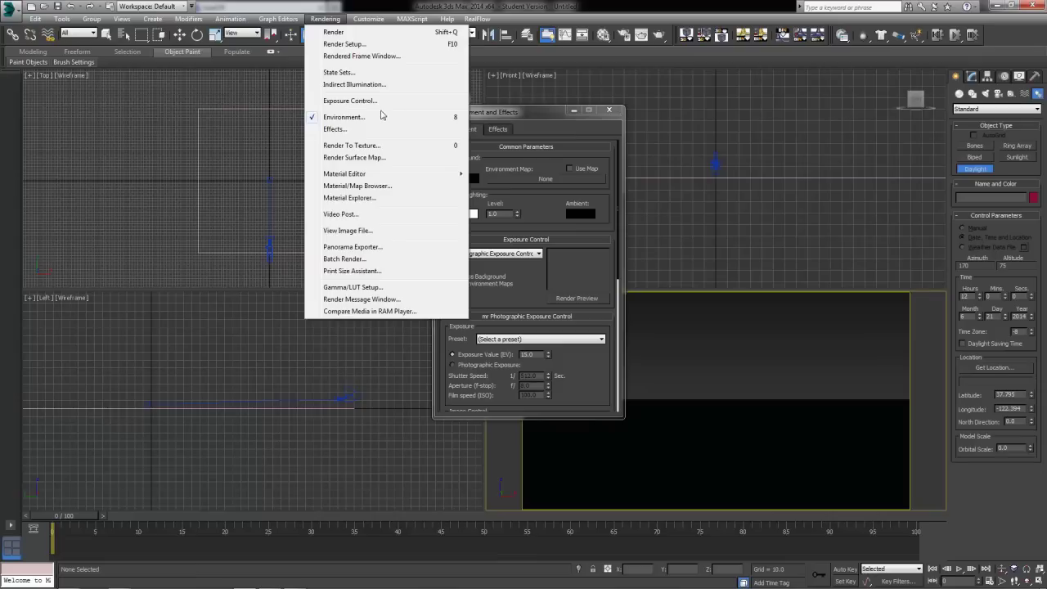
left_click(474, 120)
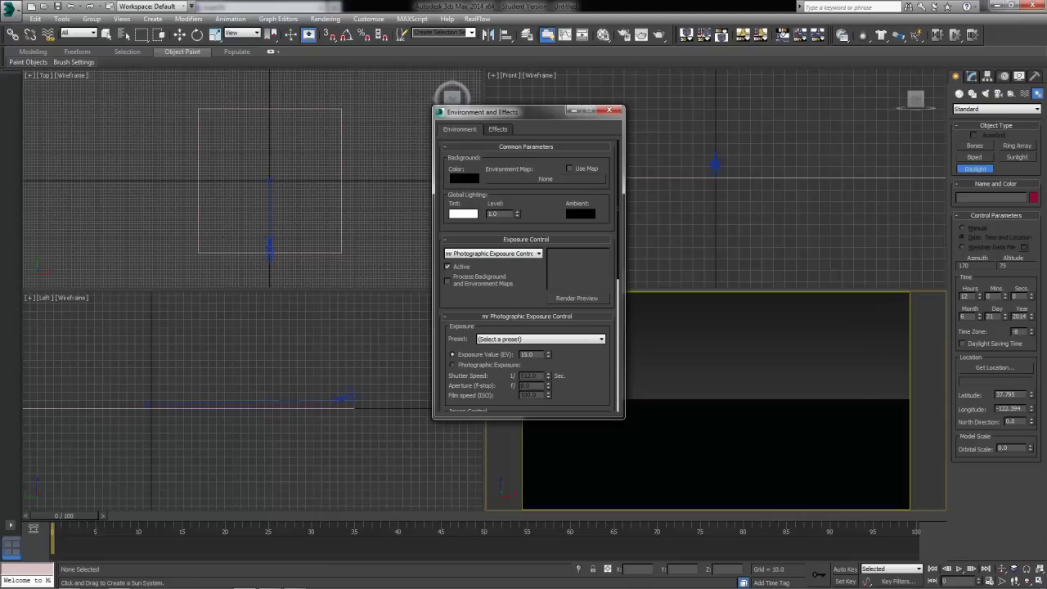
scroll(529, 260, "down", 5)
scroll(529, 260, "up", 5)
left_click(539, 256)
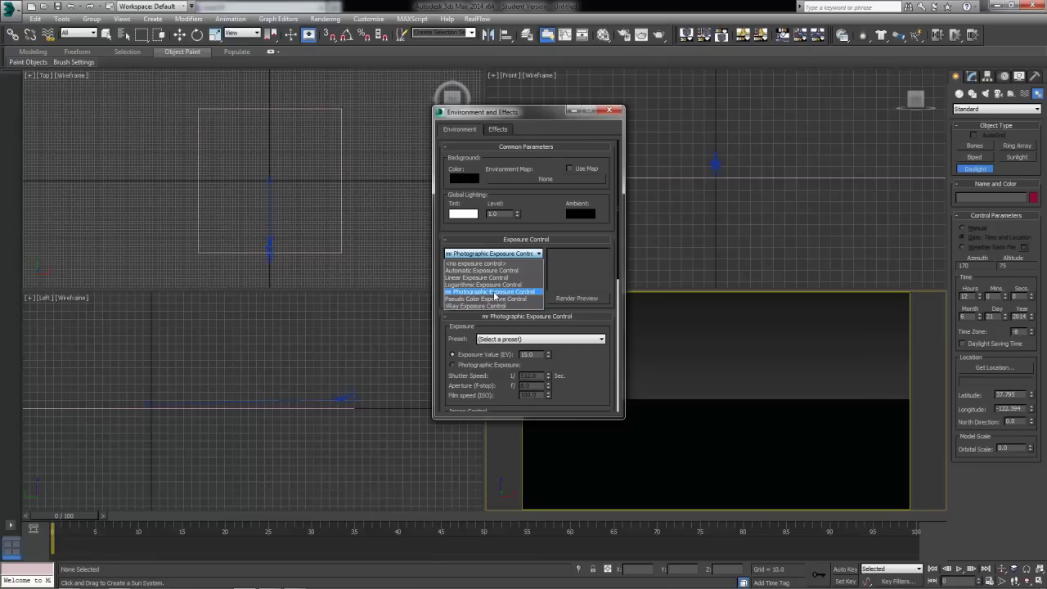
left_click(455, 292)
left_click(536, 254)
left_click(536, 255)
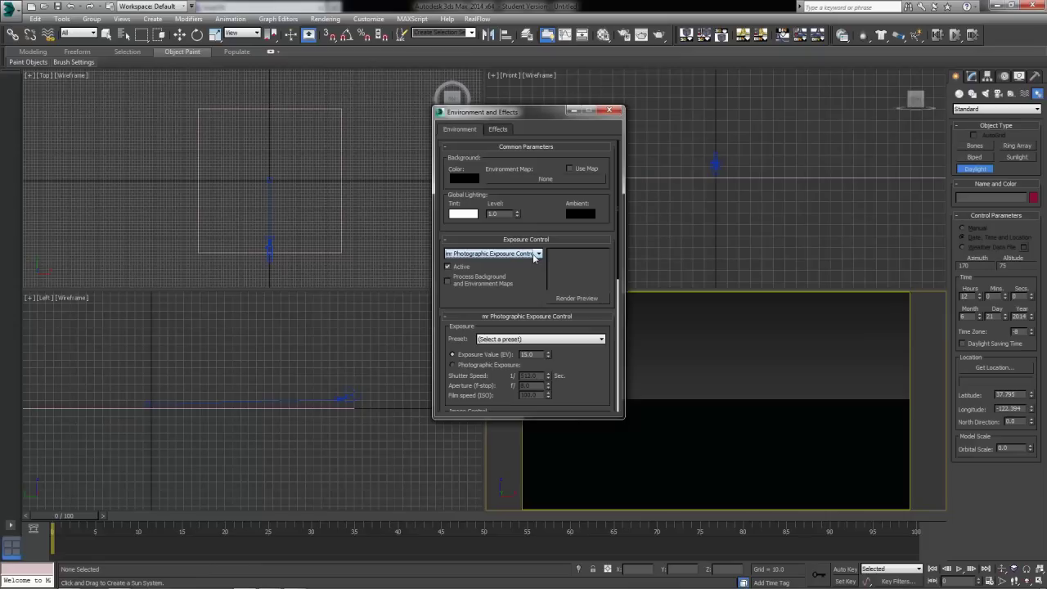
left_click(535, 255)
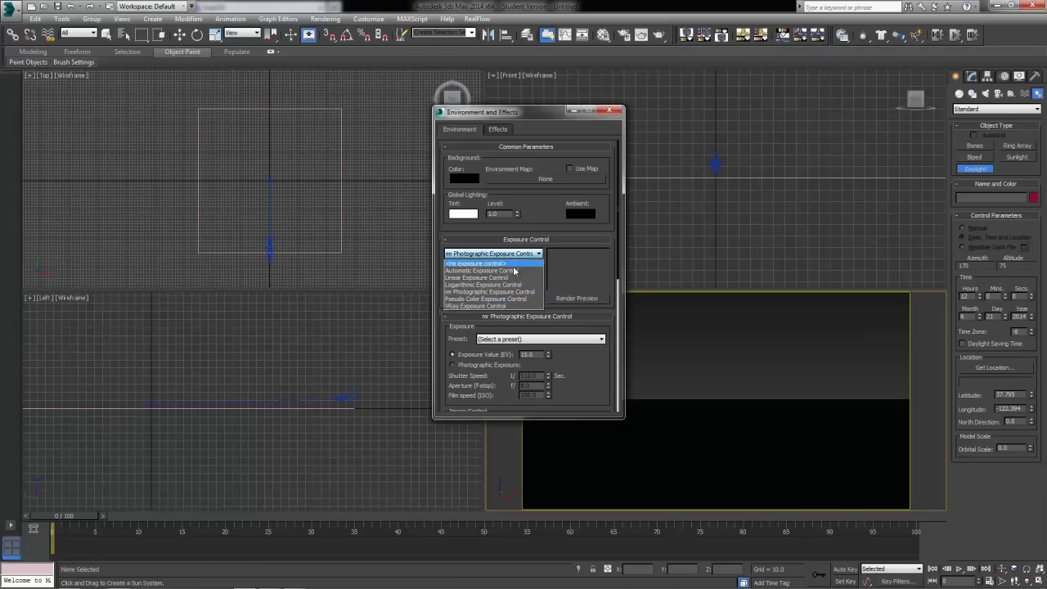
left_click(500, 264)
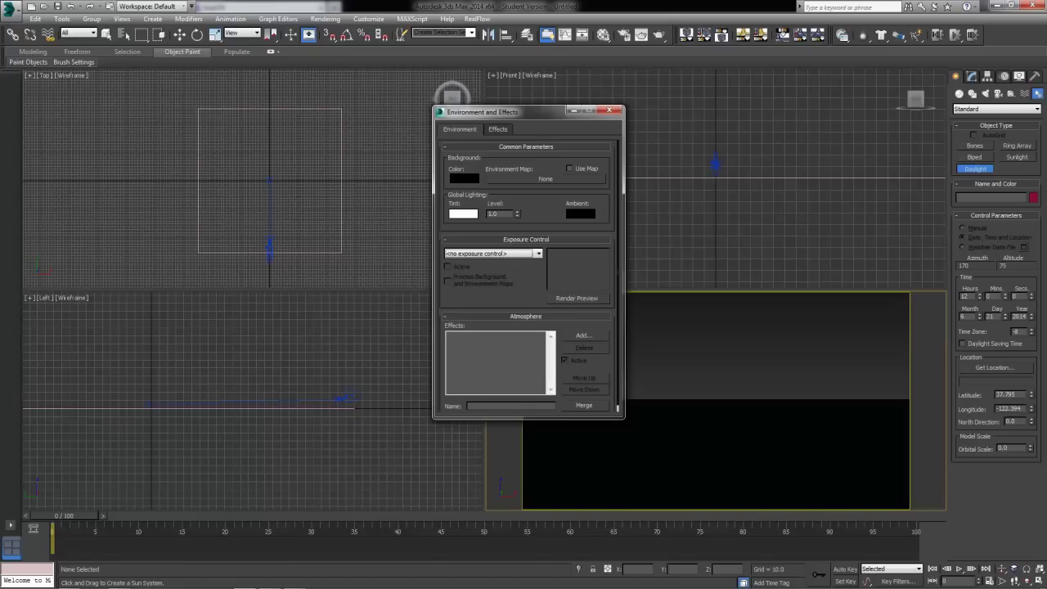
left_click(539, 253)
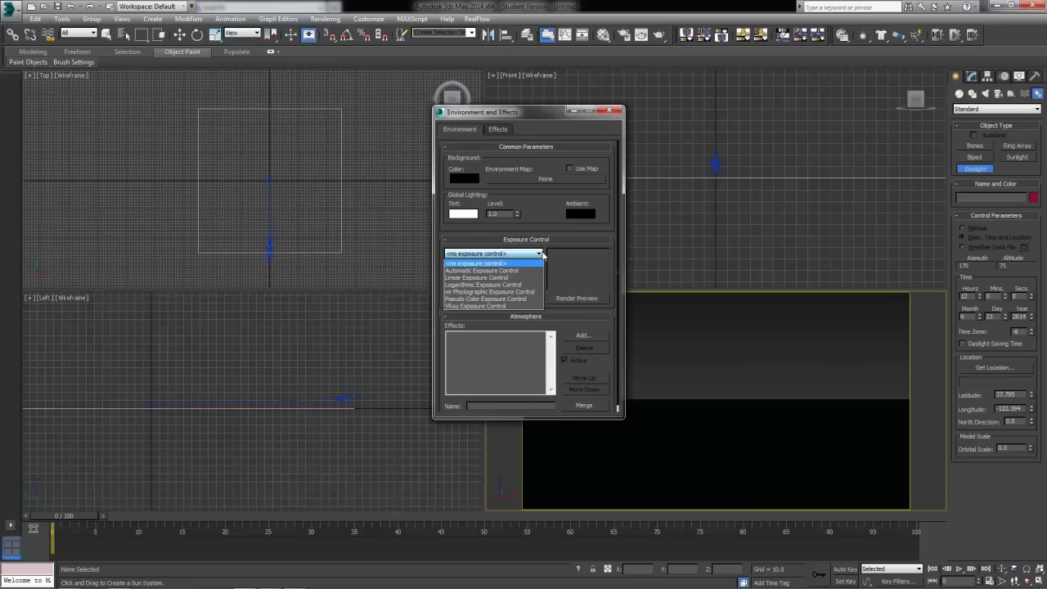
left_click(489, 292)
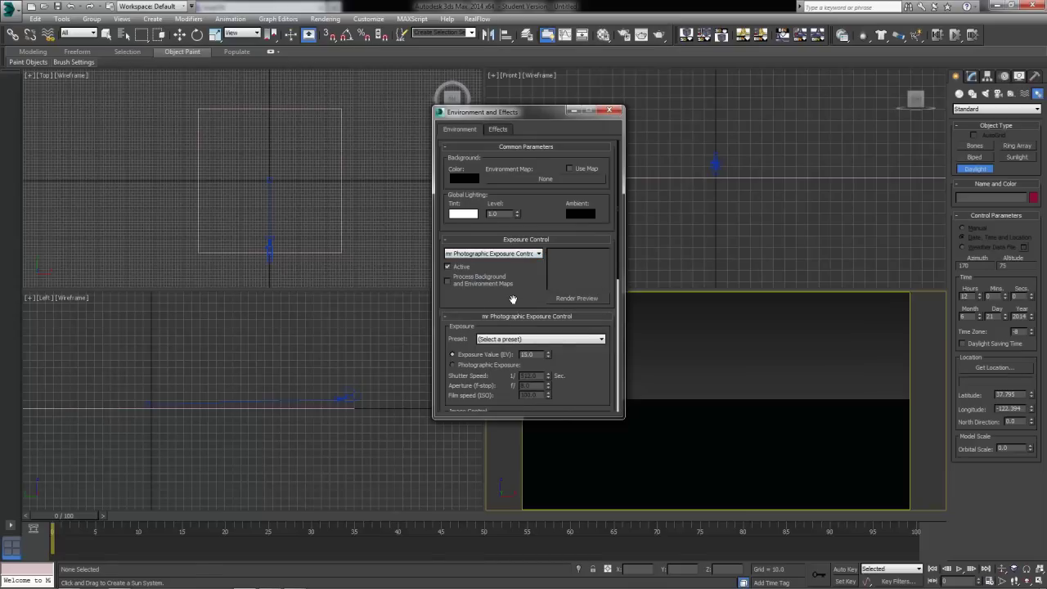
left_click_drag(513, 299, 425, 297)
scroll(589, 384, "down", 3)
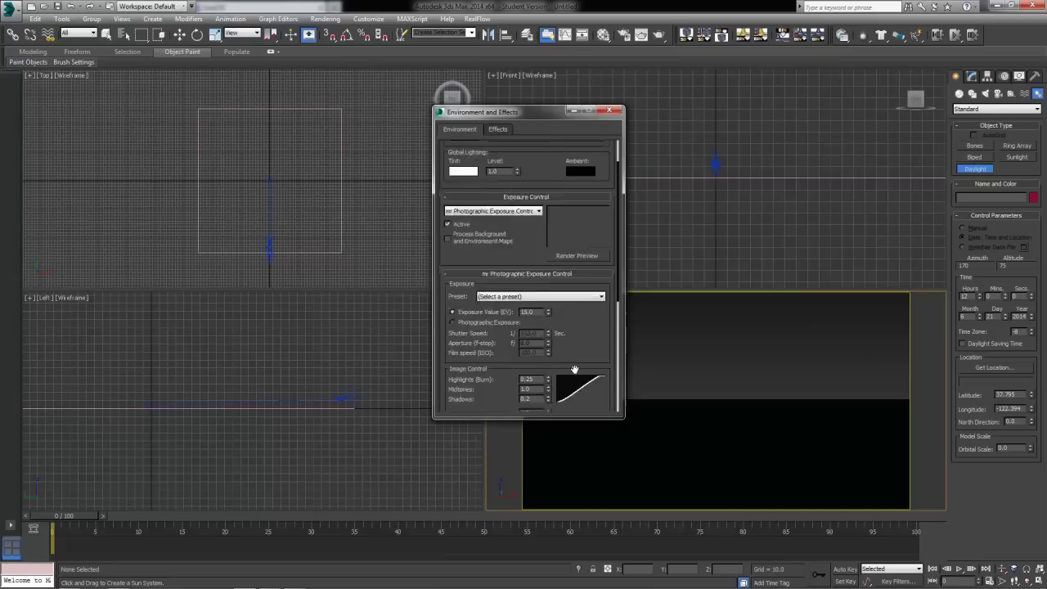
scroll(578, 369, "up", 3)
mouse_move(584, 466)
left_mouse_down()
mouse_move(589, 243)
mouse_move(597, 355)
mouse_move(597, 369)
mouse_move(577, 273)
mouse_move(571, 479)
left_mouse_up()
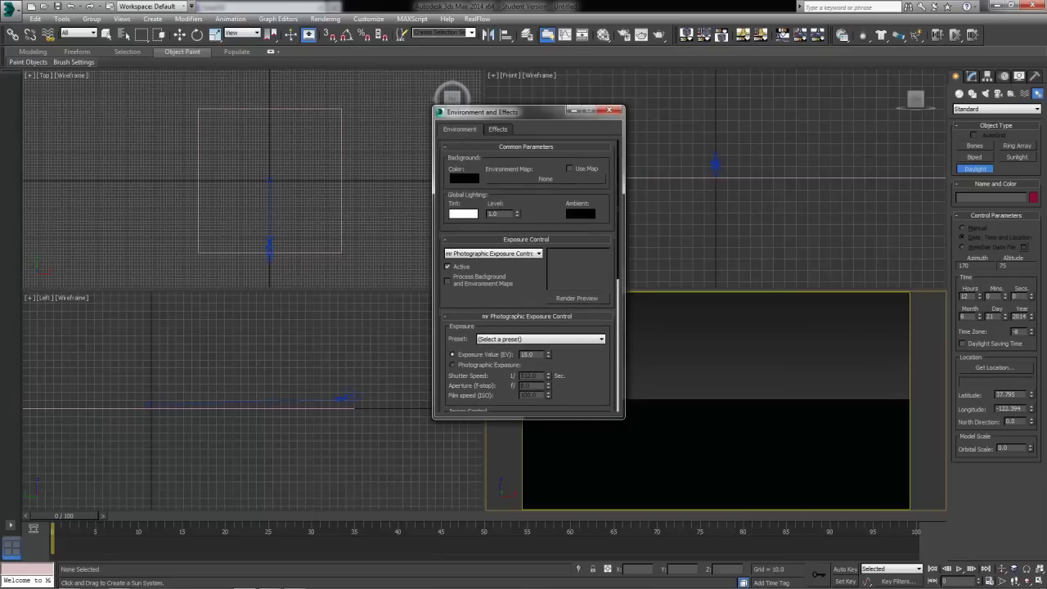
left_click(493, 254)
left_click(479, 262)
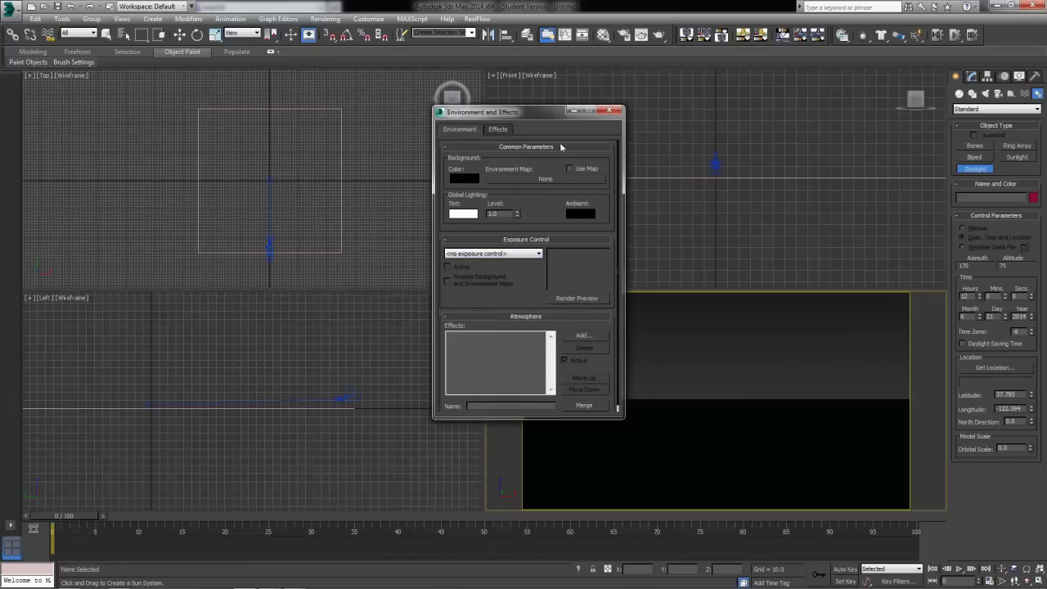
Close Environment and Effects and drag out a Daylight system with its orbital scale in the Top view.
left_click(610, 111)
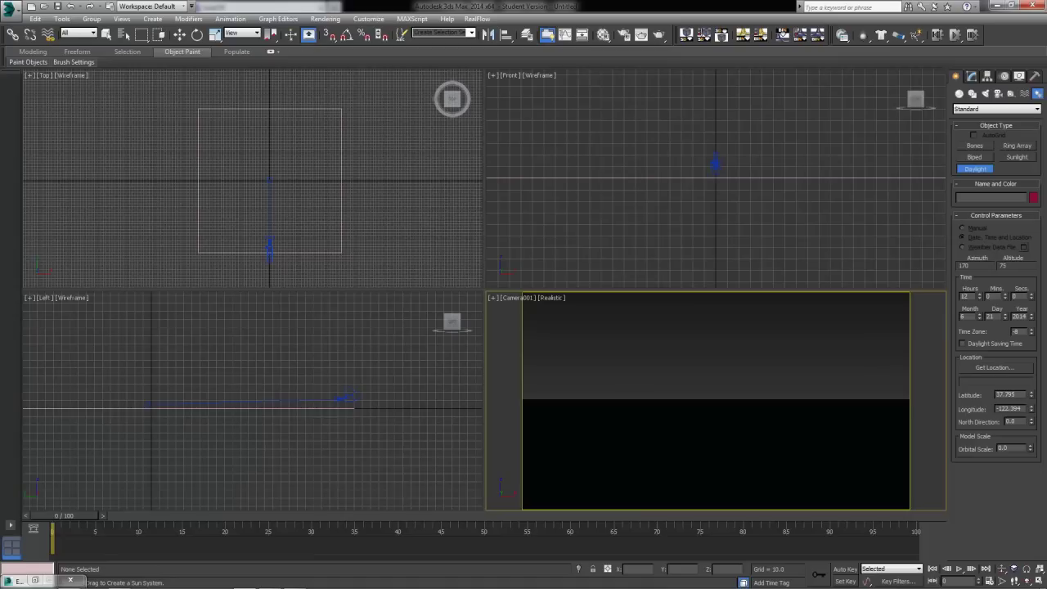
left_click_drag(269, 179, 327, 179)
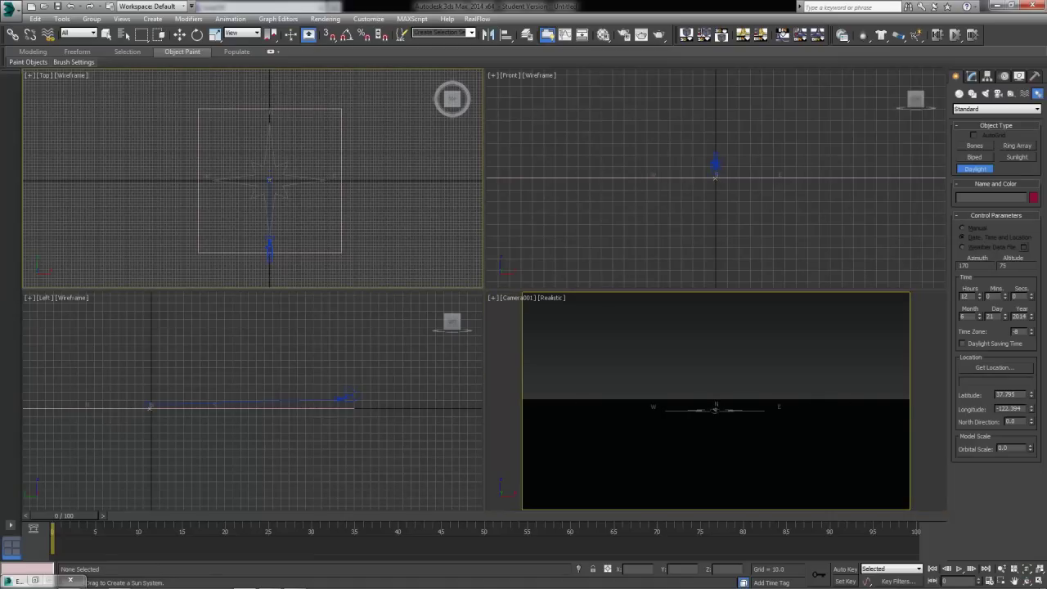
left_click_drag(326, 179, 326, 179)
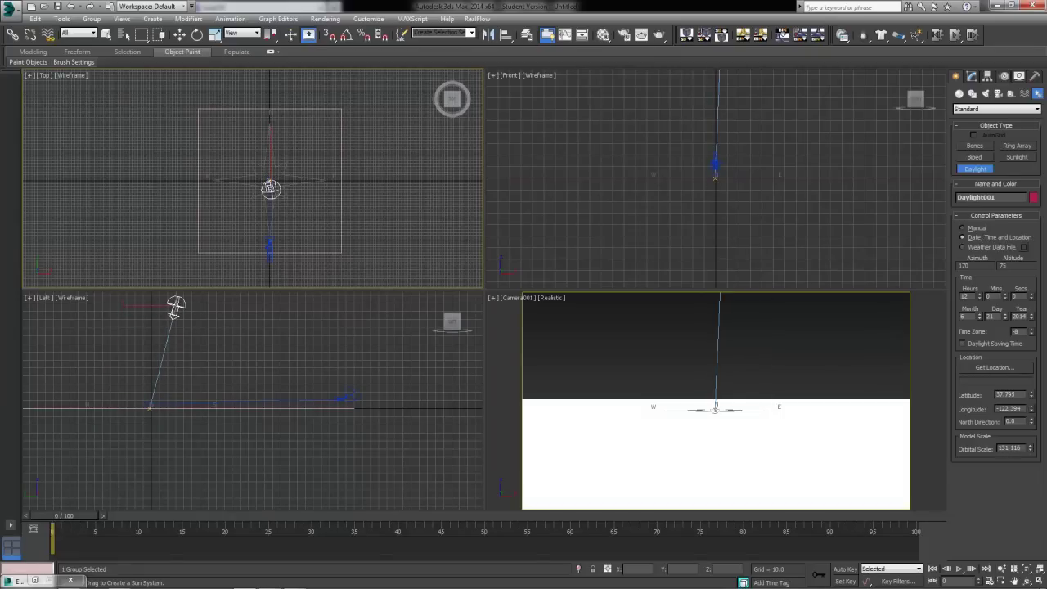
Render the camera view, showing cyan water under a black sky, then close the frame.
left_click(716, 458)
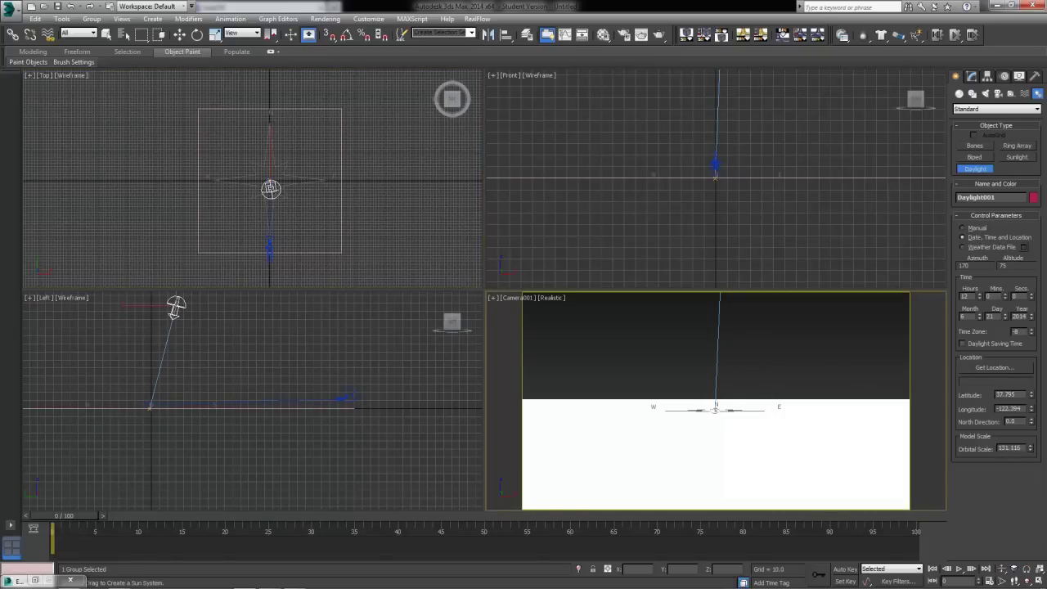
left_click(658, 34)
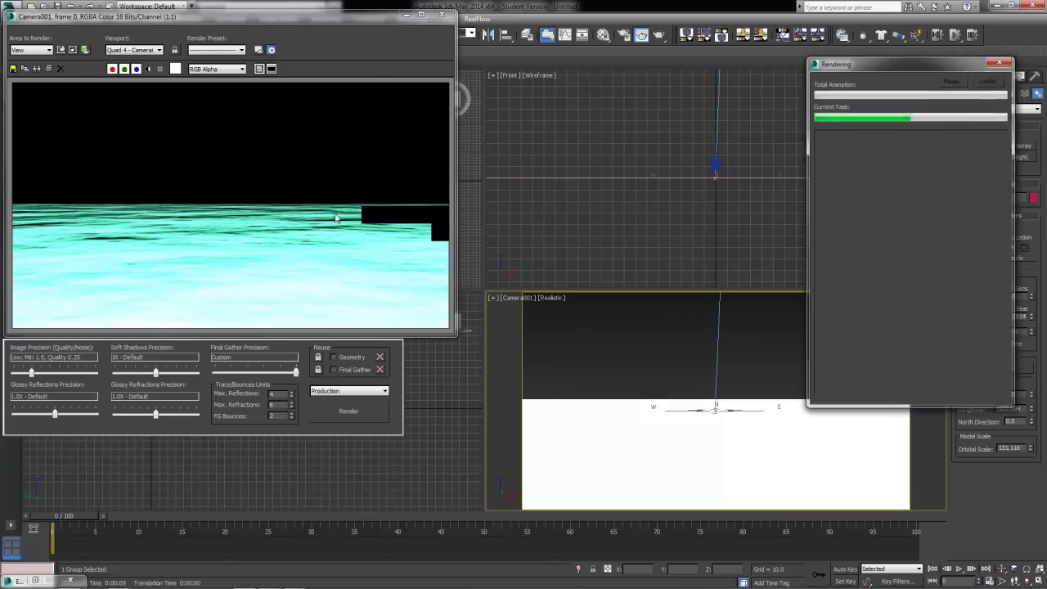
left_click(441, 15)
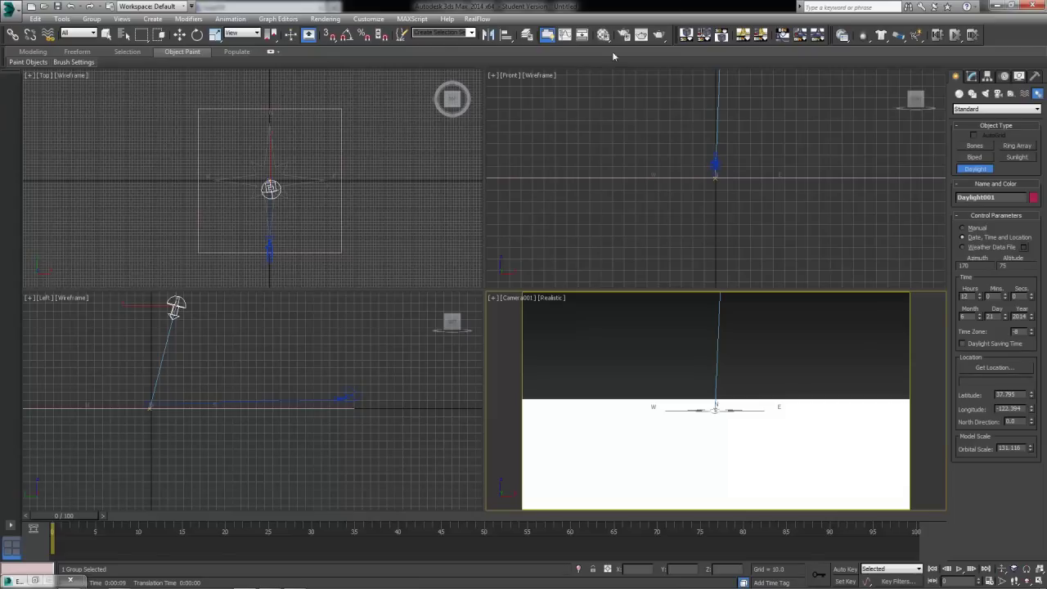
Set Exposure Control to mr Photographic Exposure Control in Environment and Effects.
key("8")
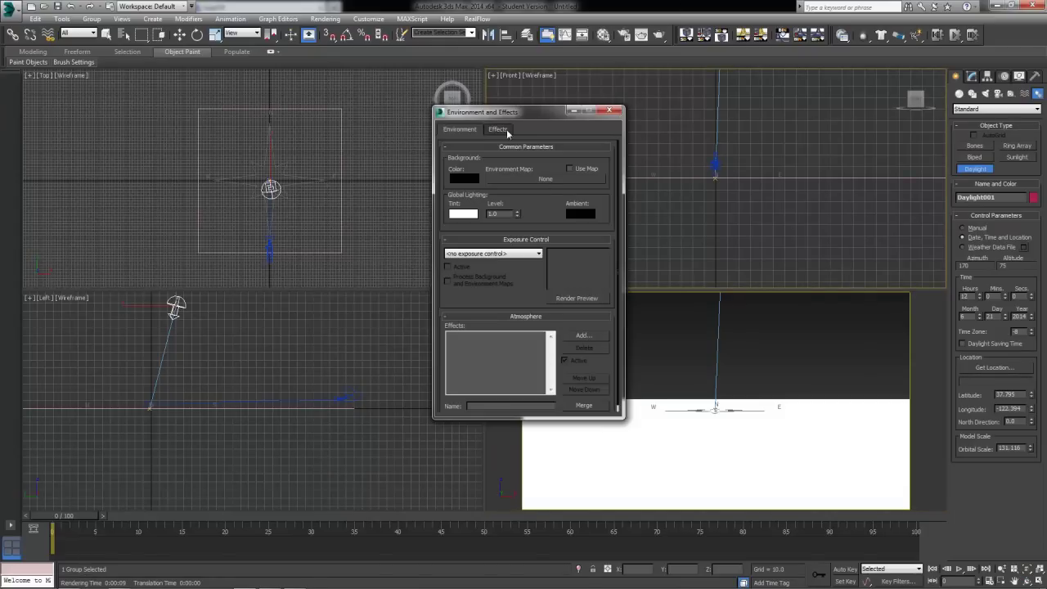
mouse_move(480, 113)
left_mouse_down()
mouse_move(497, 106)
mouse_move(471, 117)
left_mouse_up()
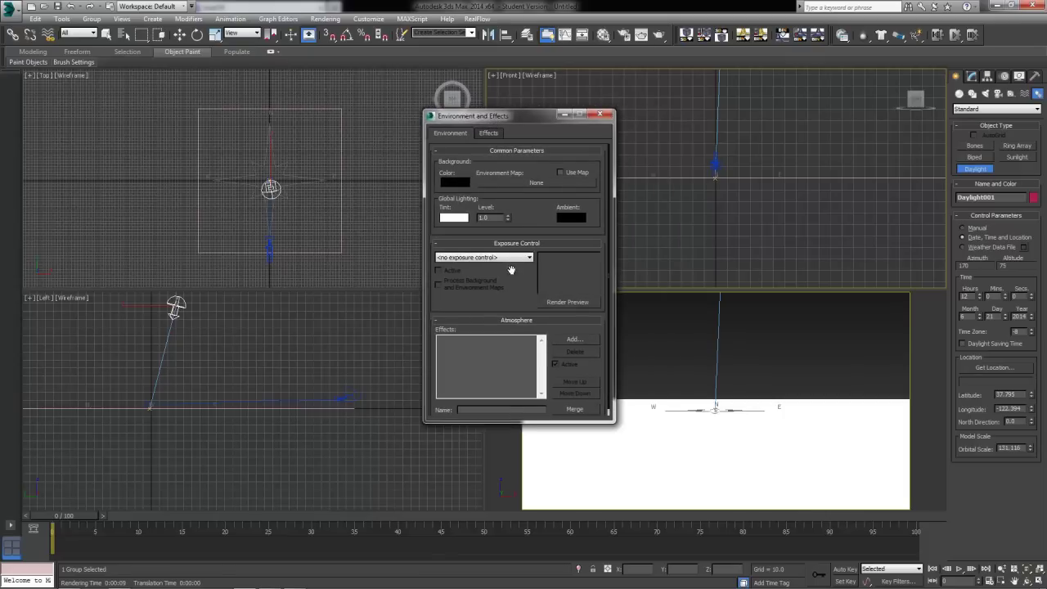
left_click(509, 258)
left_click(486, 301)
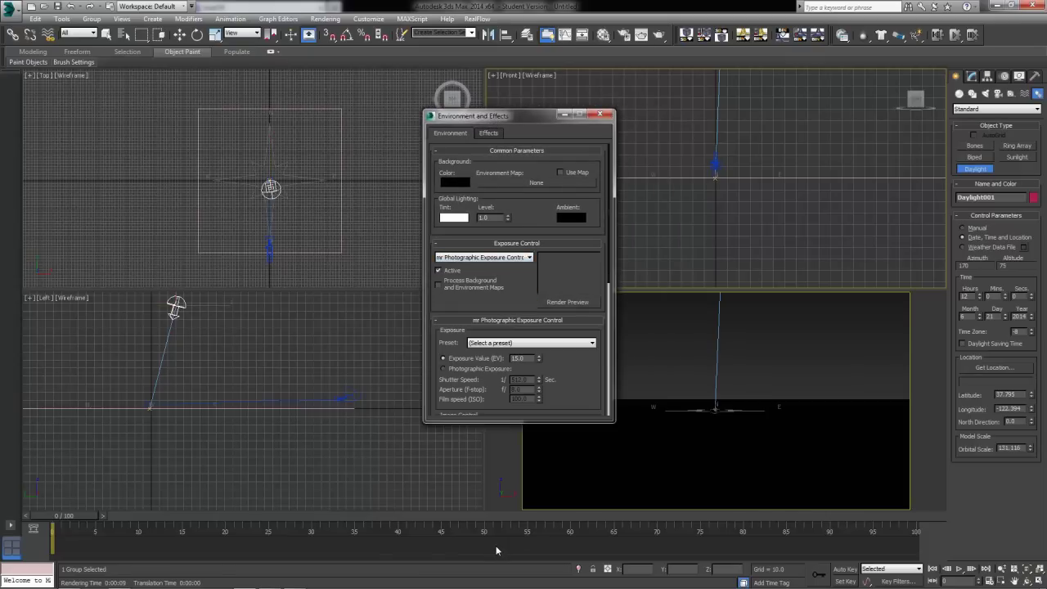
left_click(599, 114)
Re-render the Camera001 view, producing dim dark teal water, and close the frame.
left_click(659, 34)
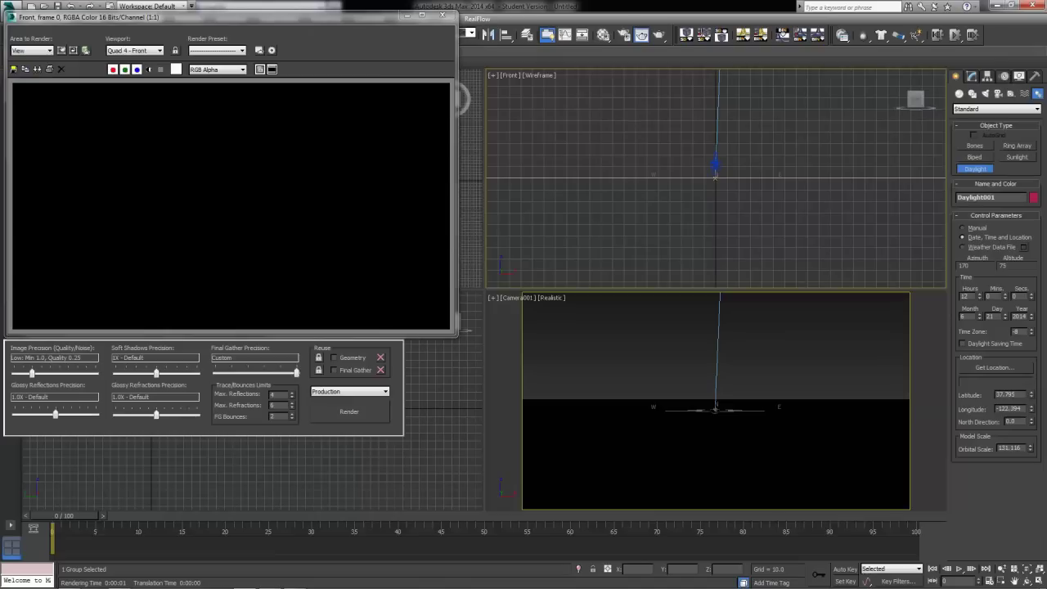
left_click(633, 369)
left_click(349, 411)
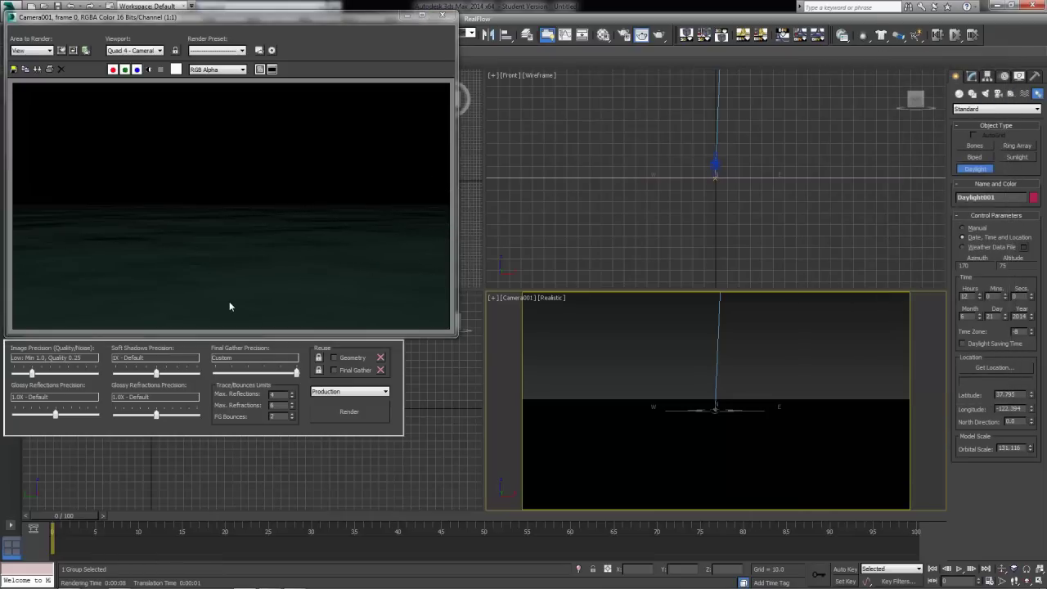
left_click(442, 16)
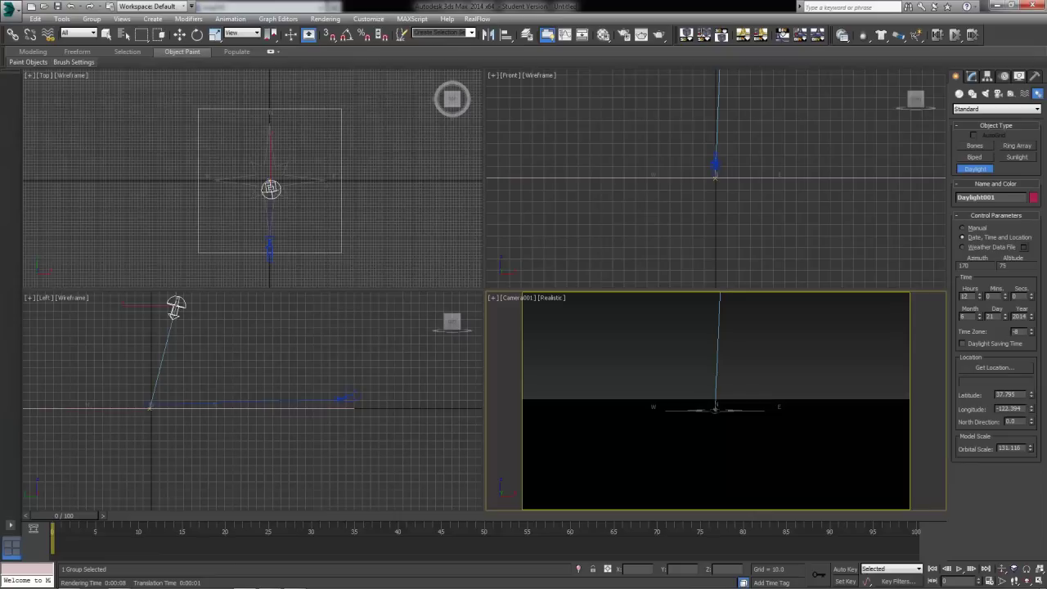
Delete Daylight001 and drag out a new Daylight system at the Top view centre, orbital scale 152.019.
key("Delete")
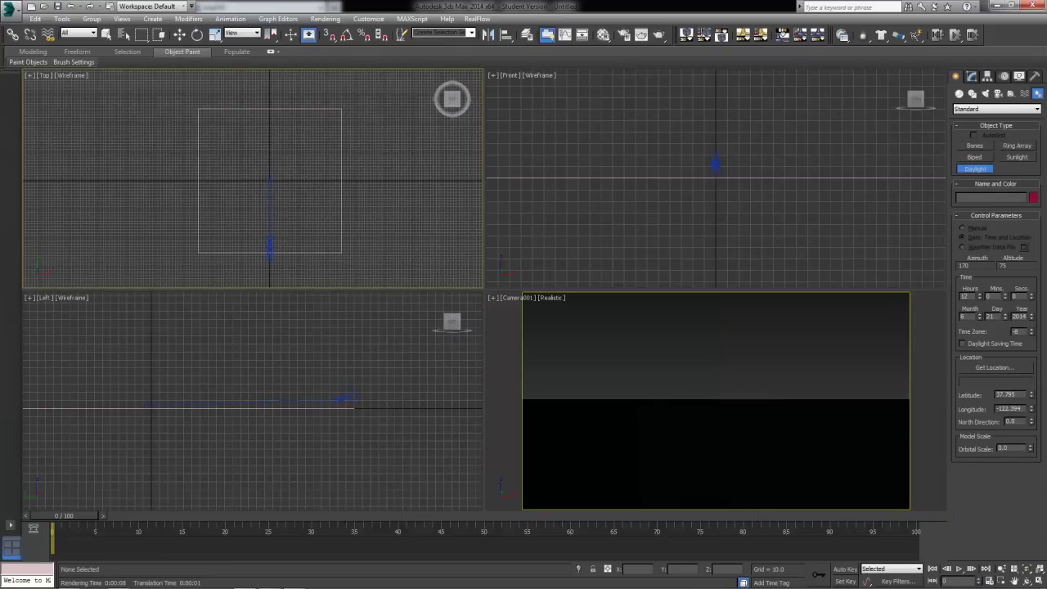
middle_click_drag(735, 169, 729, 254)
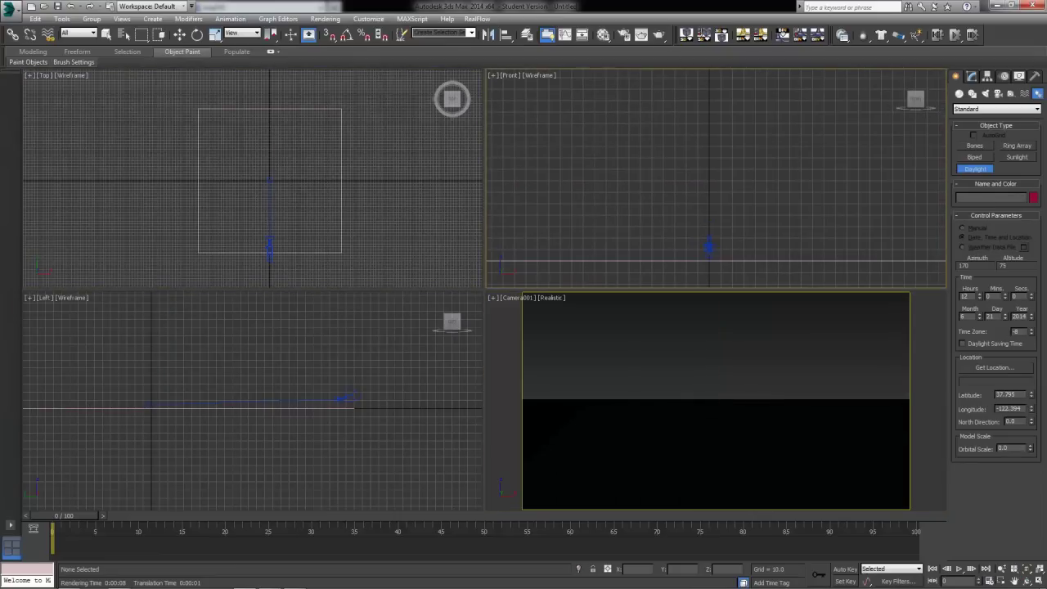
middle_click_drag(383, 381, 461, 470)
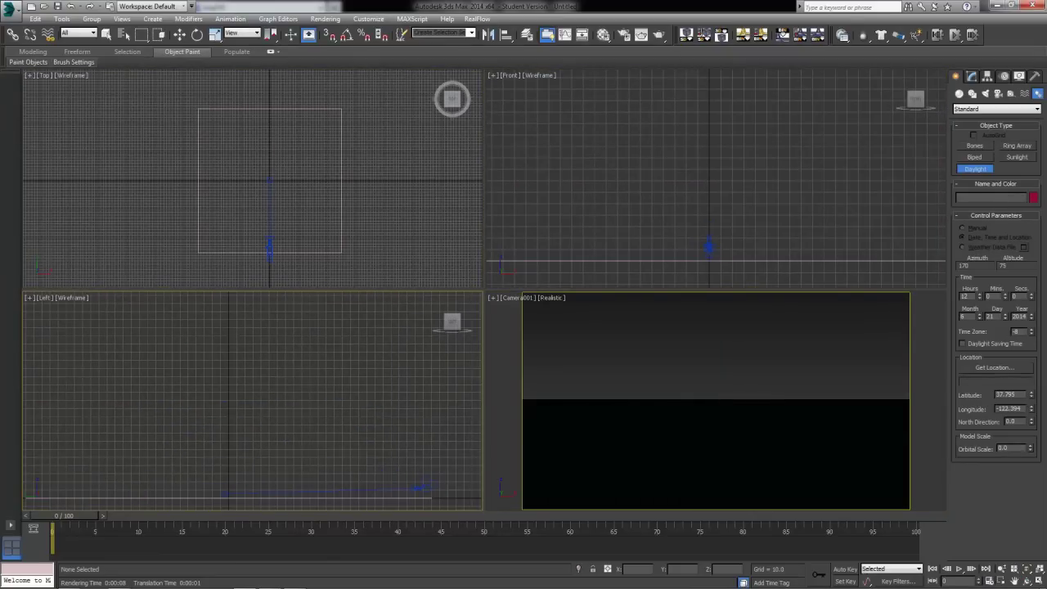
left_click(975, 169)
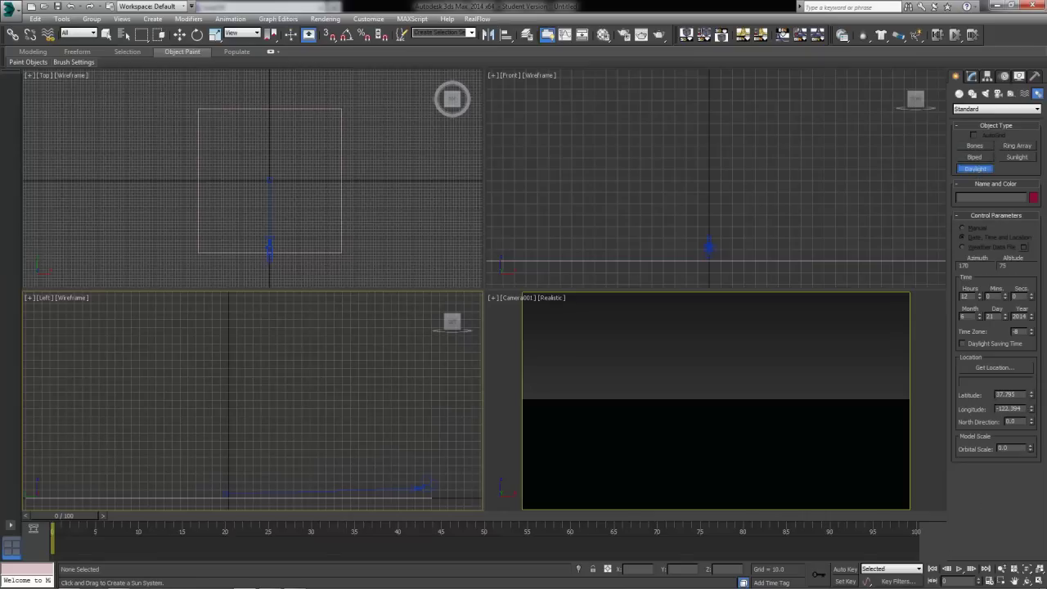
left_click_drag(270, 181, 320, 182)
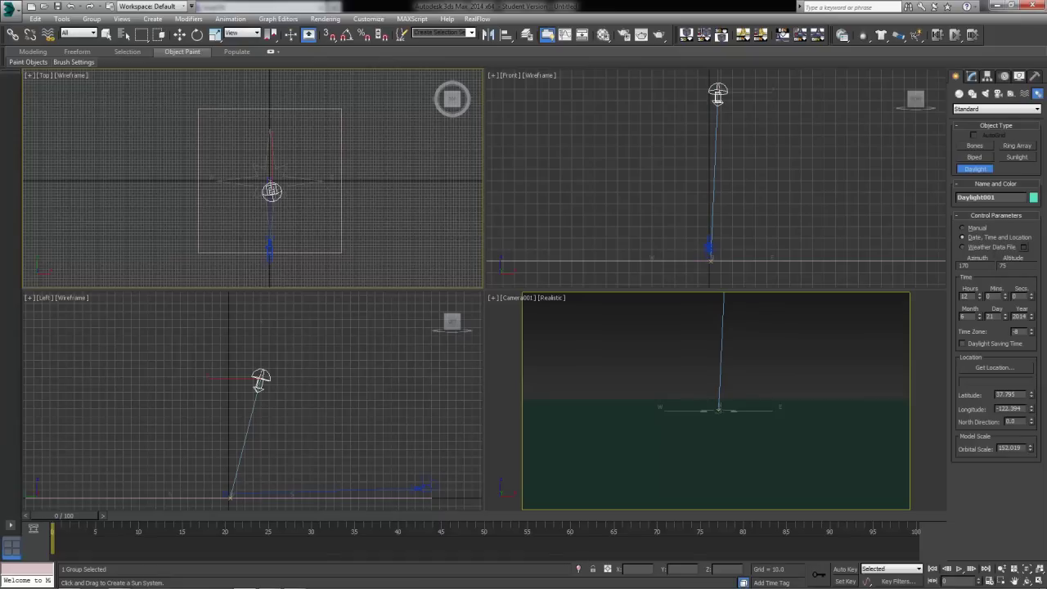
Select the Daylight001 sun object, not its compass, with Select and Move.
left_click(179, 35)
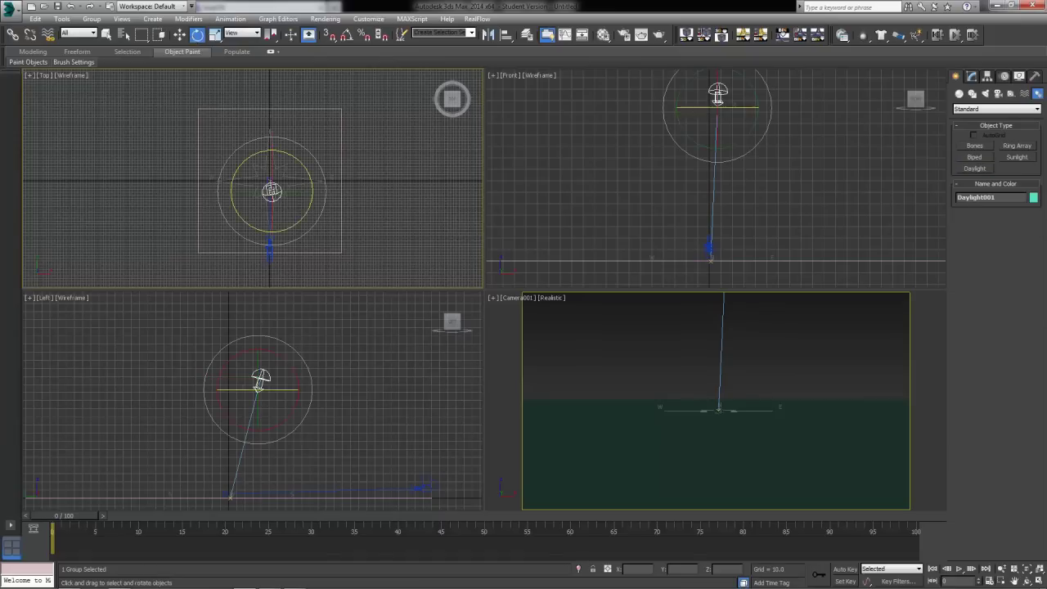
left_click(719, 106)
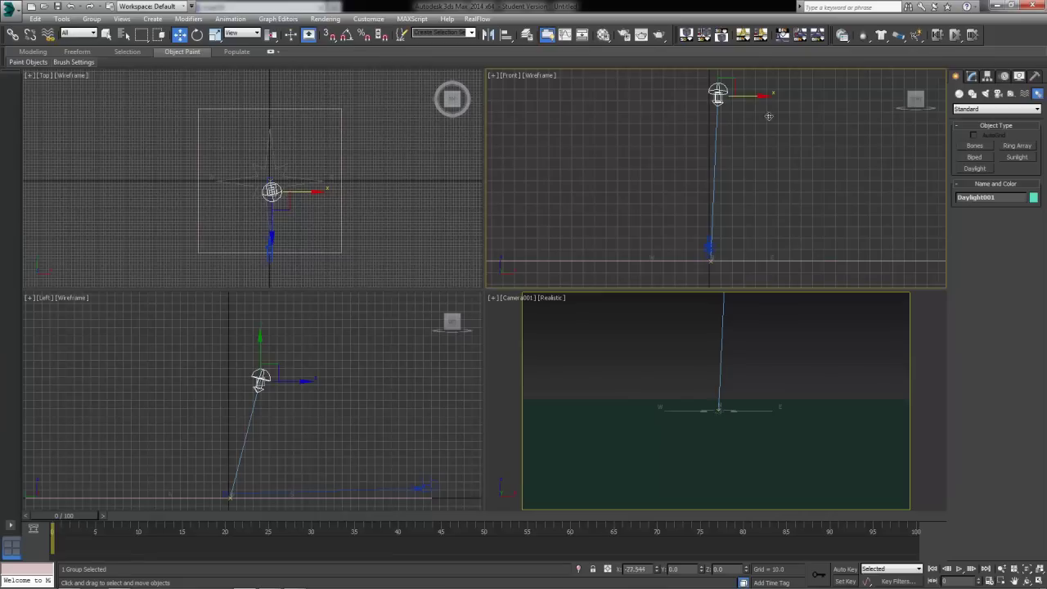
right_click(288, 400)
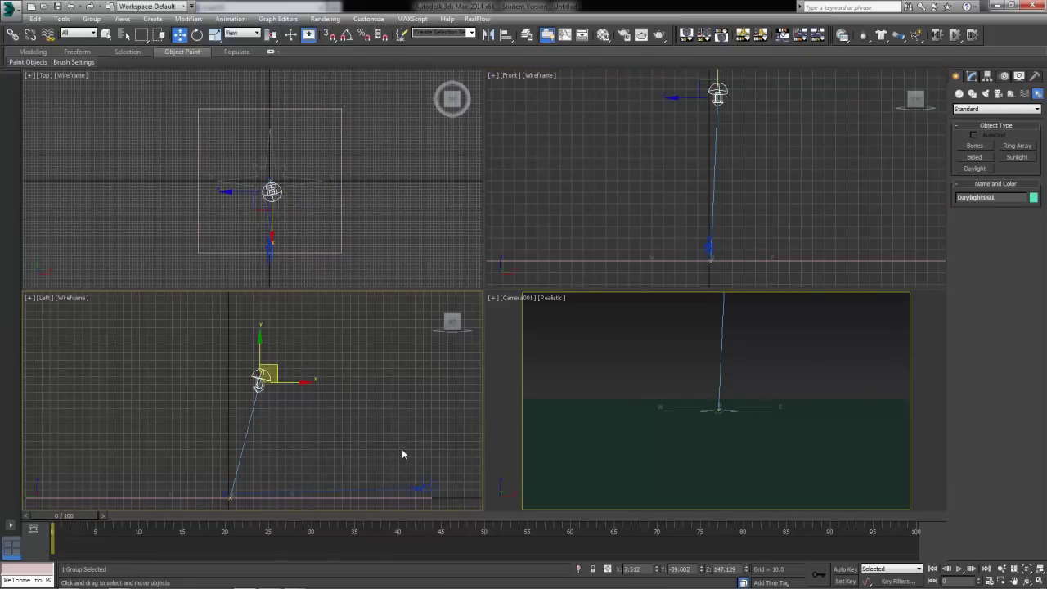
left_click(303, 180)
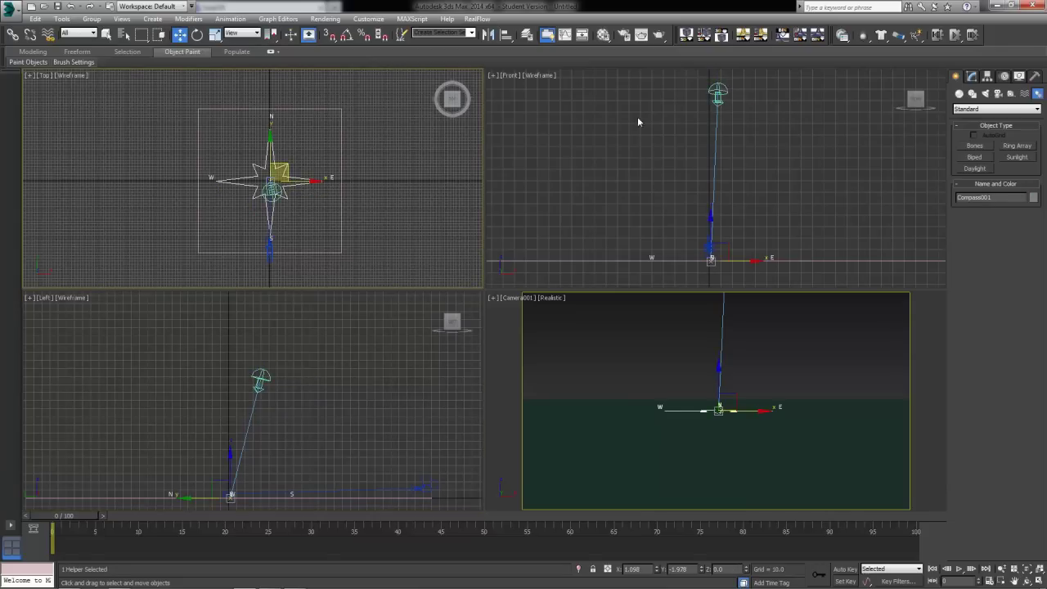
left_click(307, 198)
left_click(273, 156)
left_click(259, 380)
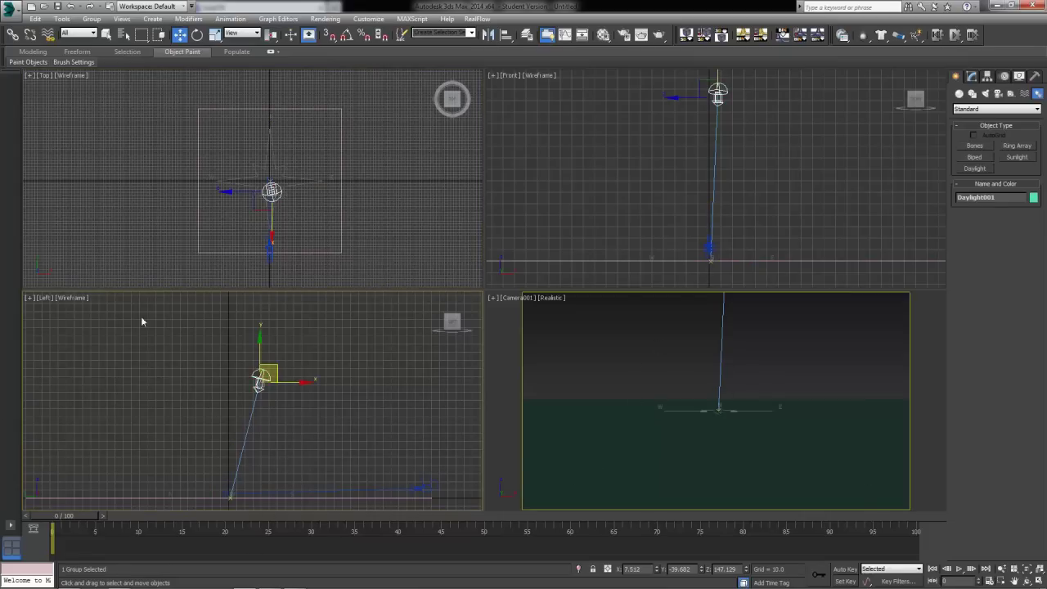
left_click(289, 400)
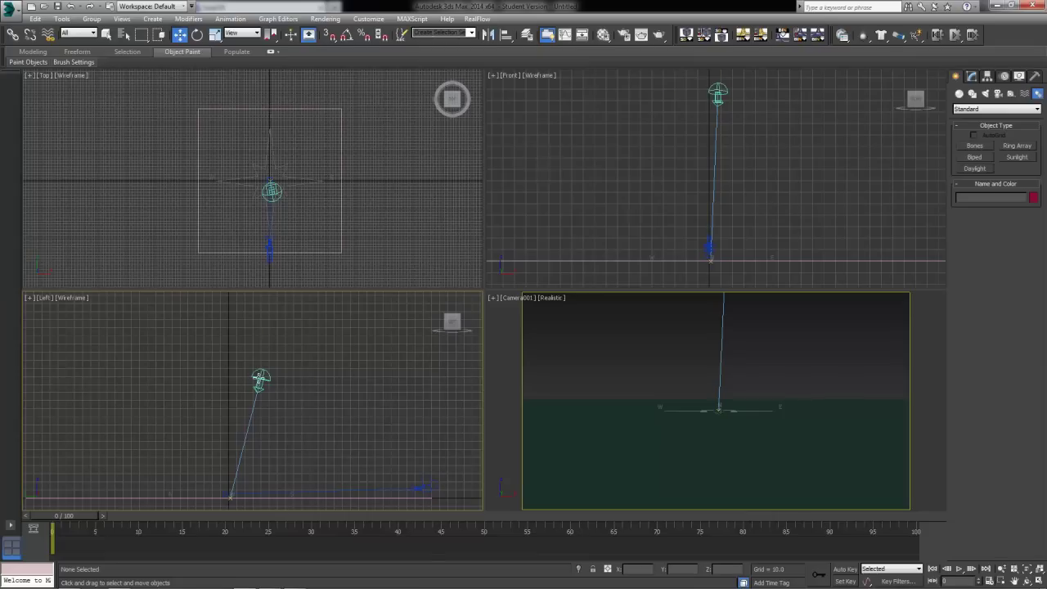
left_click(257, 379)
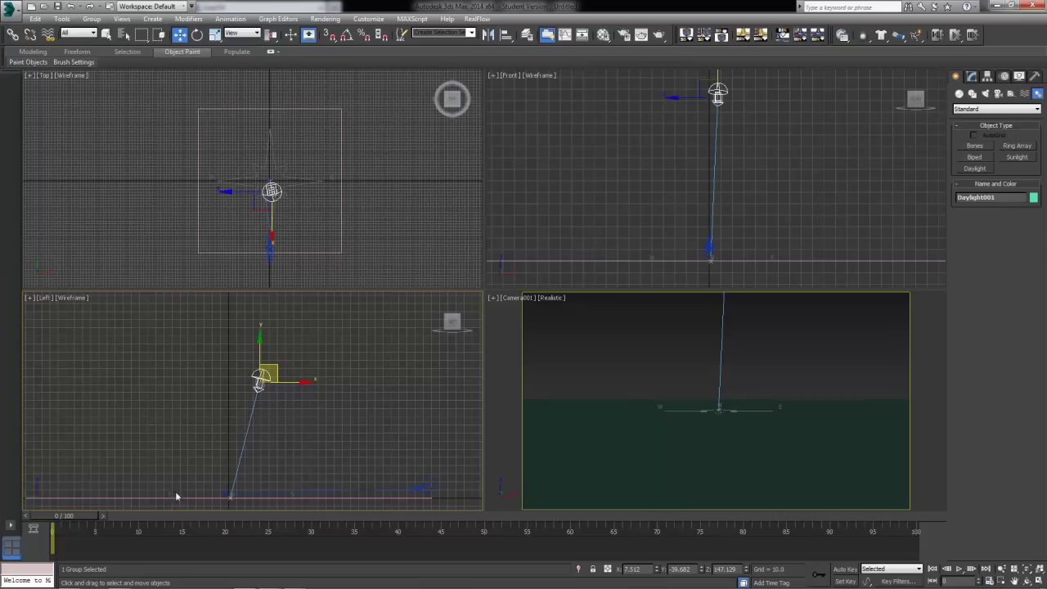
right_click(560, 334)
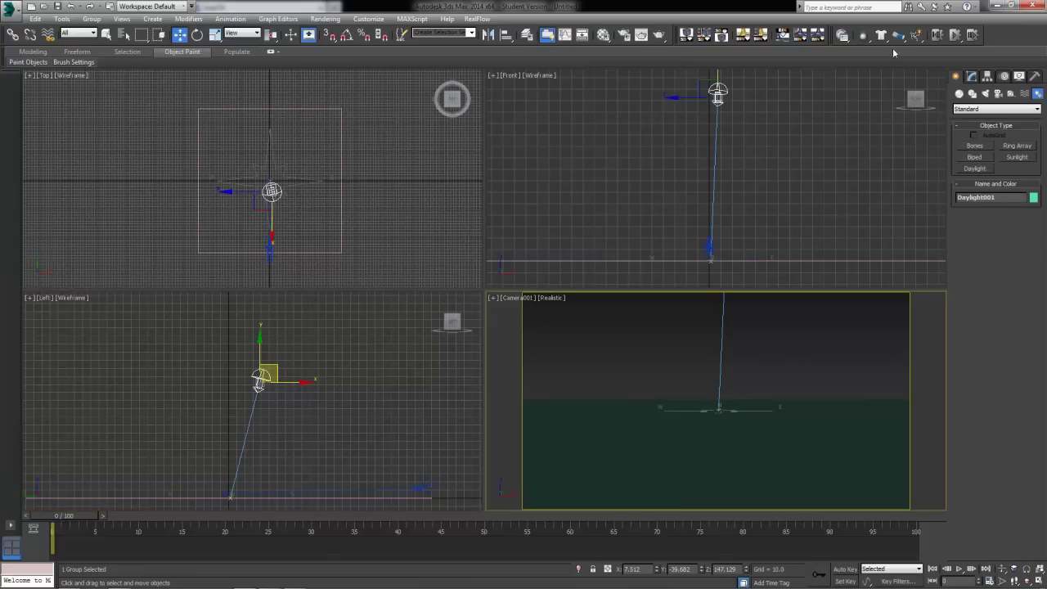
Show Daylight001's parameters in the Modify panel and open the Sunlight type list.
left_click(972, 75)
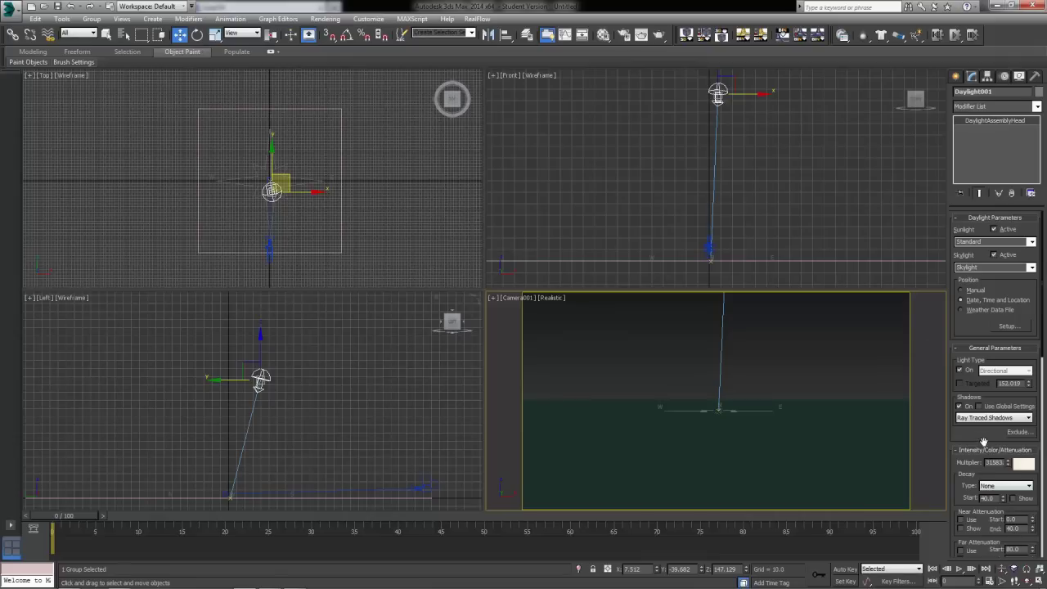
left_click_drag(983, 441, 986, 567)
left_click(1032, 243)
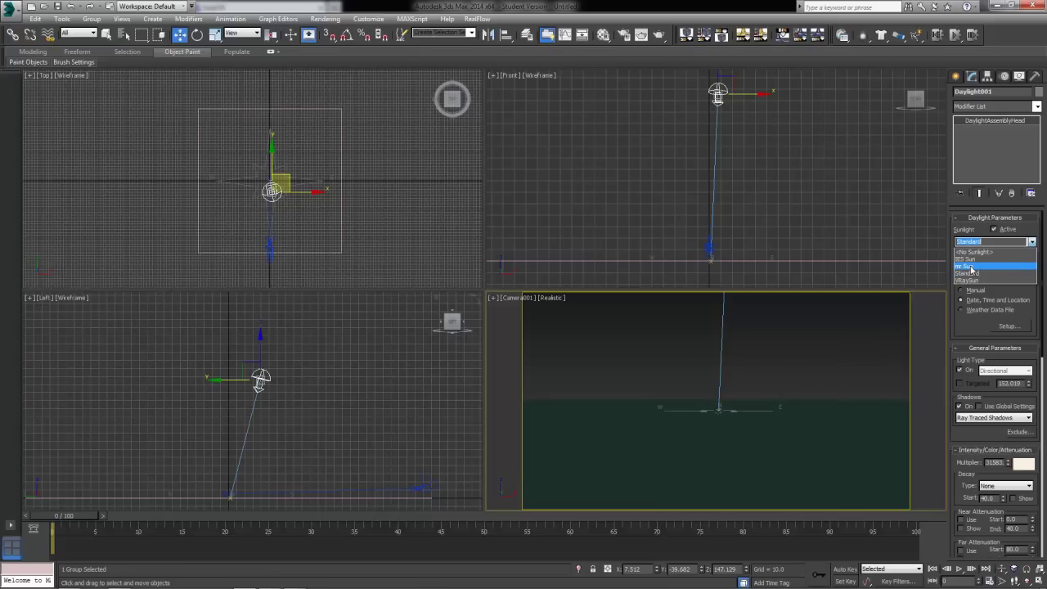
Set Sunlight to mr Sun and Skylight to mr Sky, accepting the mr Physical Sky environment map.
left_click(964, 267)
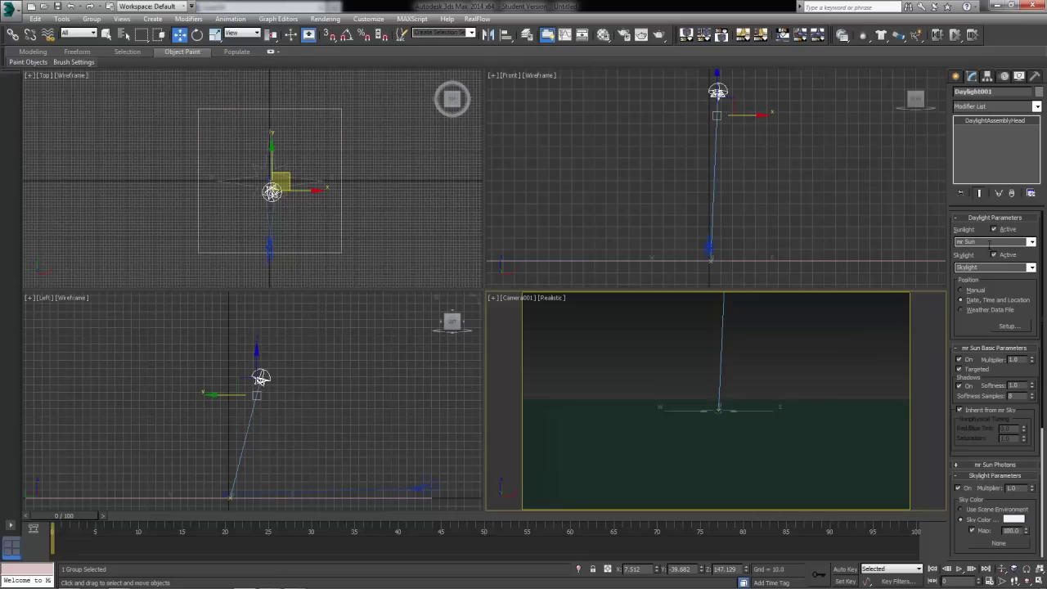
left_click(1029, 270)
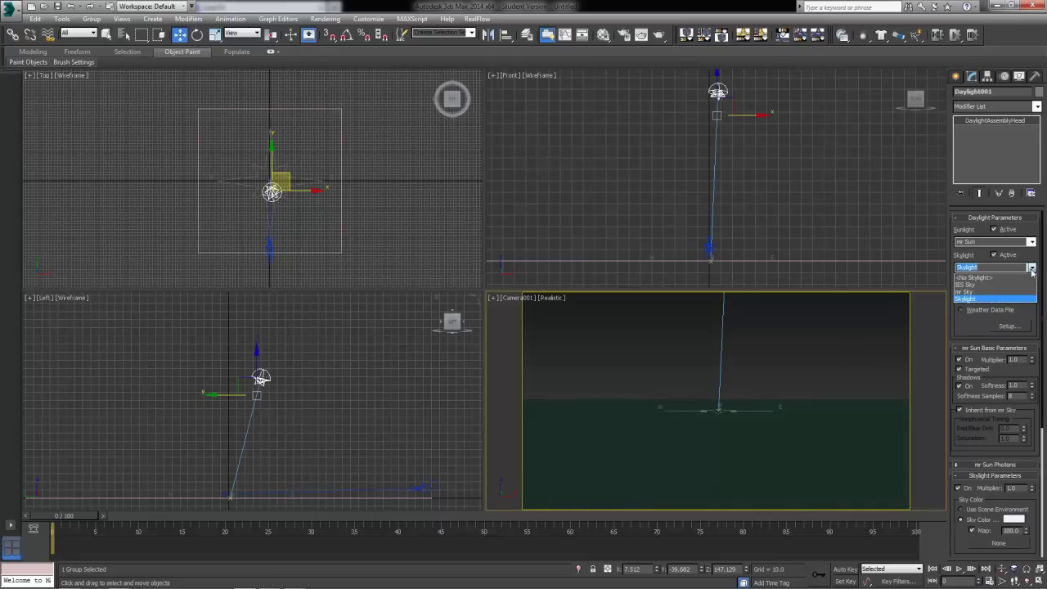
left_click(973, 293)
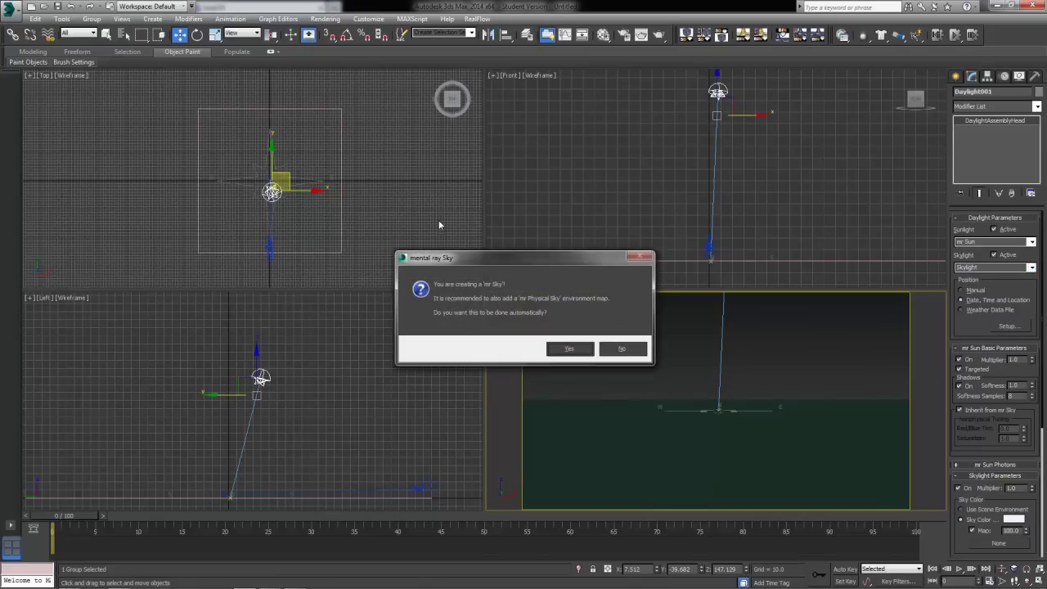
left_click_drag(511, 259, 486, 225)
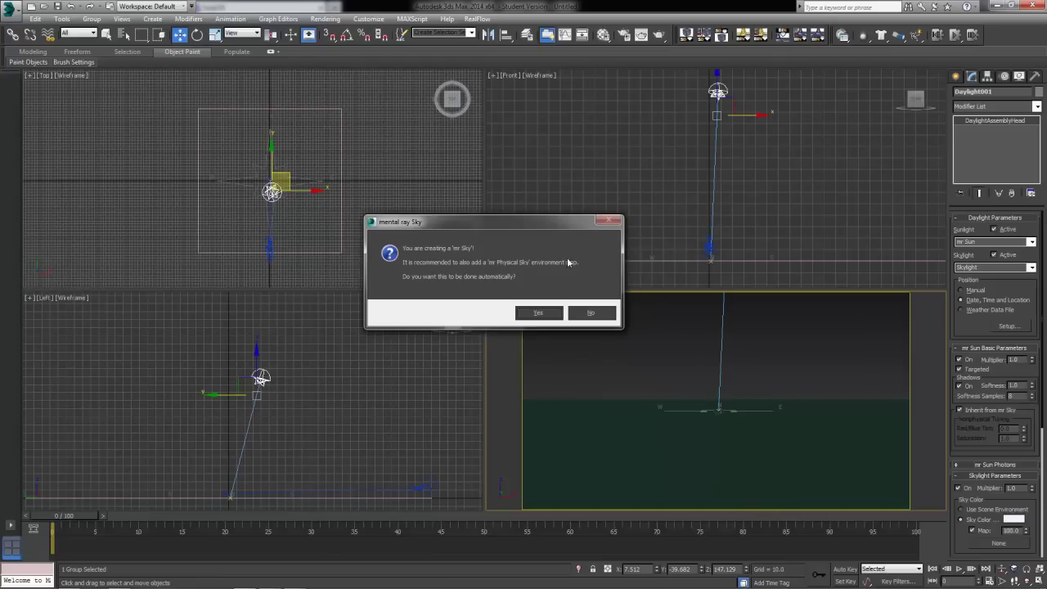
left_click(531, 316)
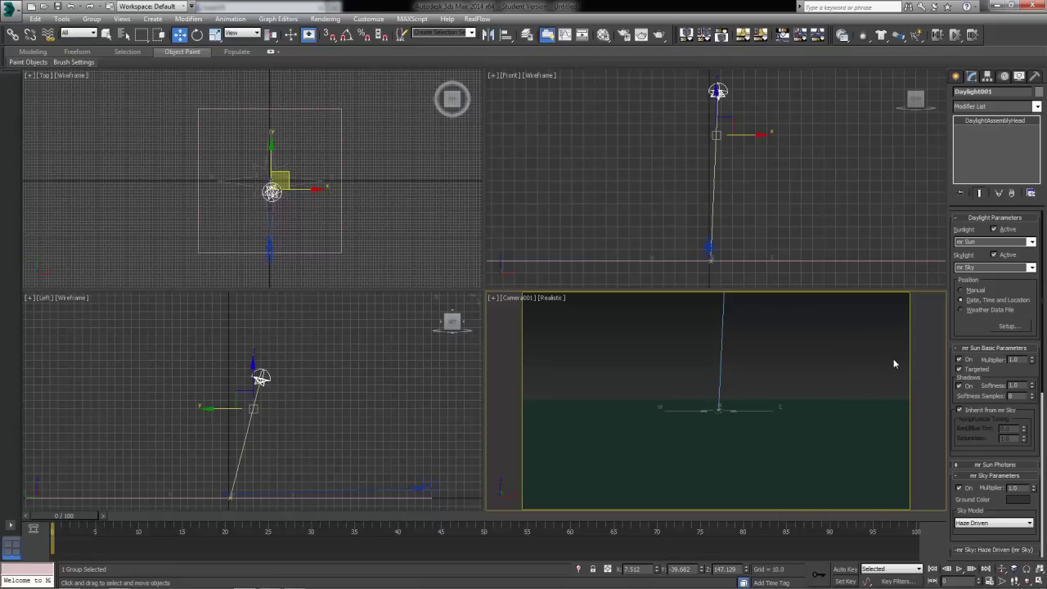
Check the mr Physical Sky environment map in the Map Browser, then render the ocean from the camera.
key("8")
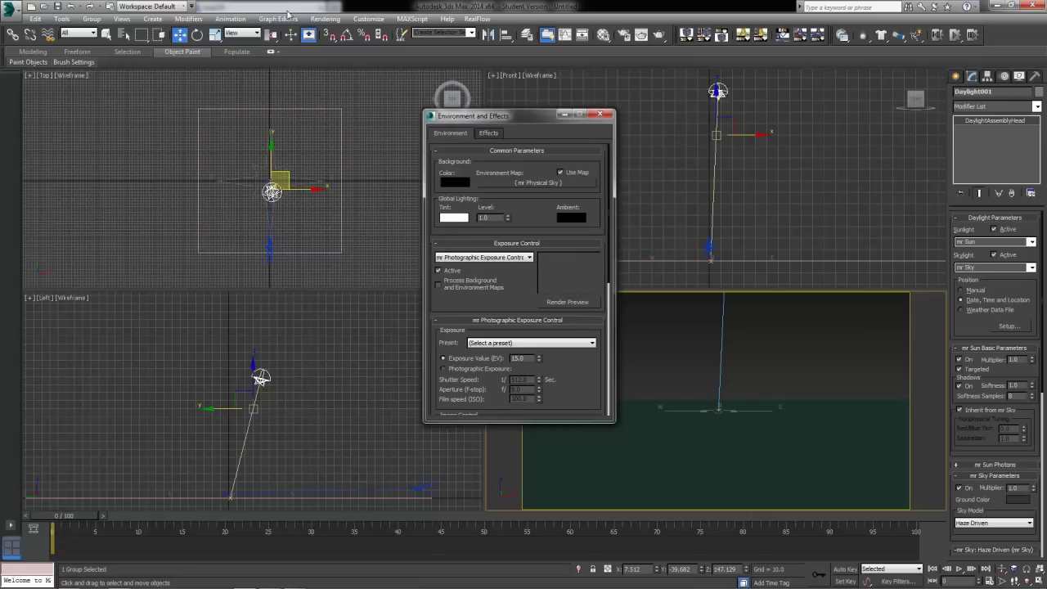
left_click(325, 18)
left_click(337, 114)
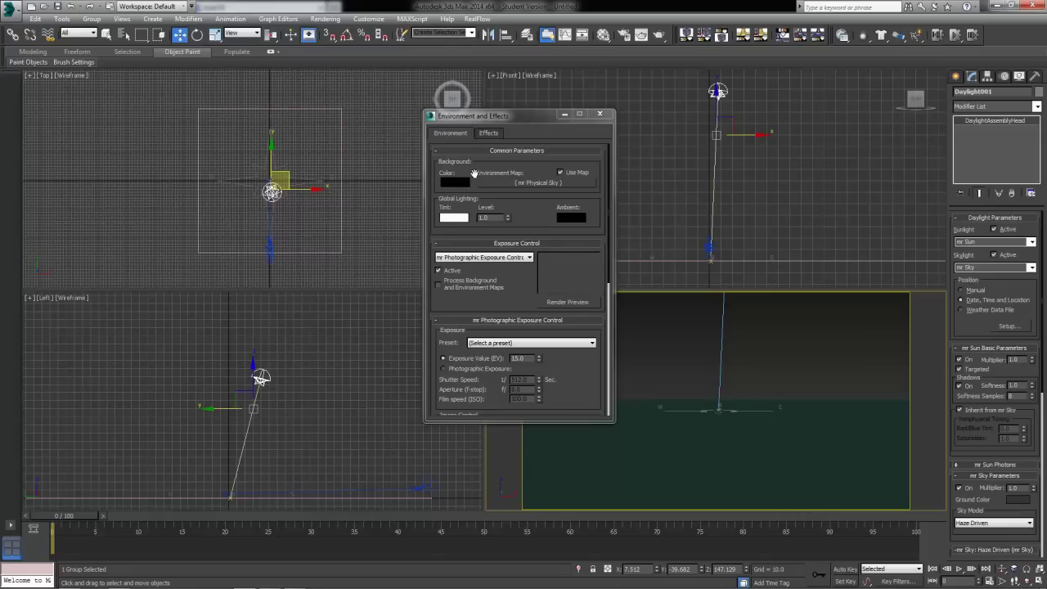
left_click(539, 185)
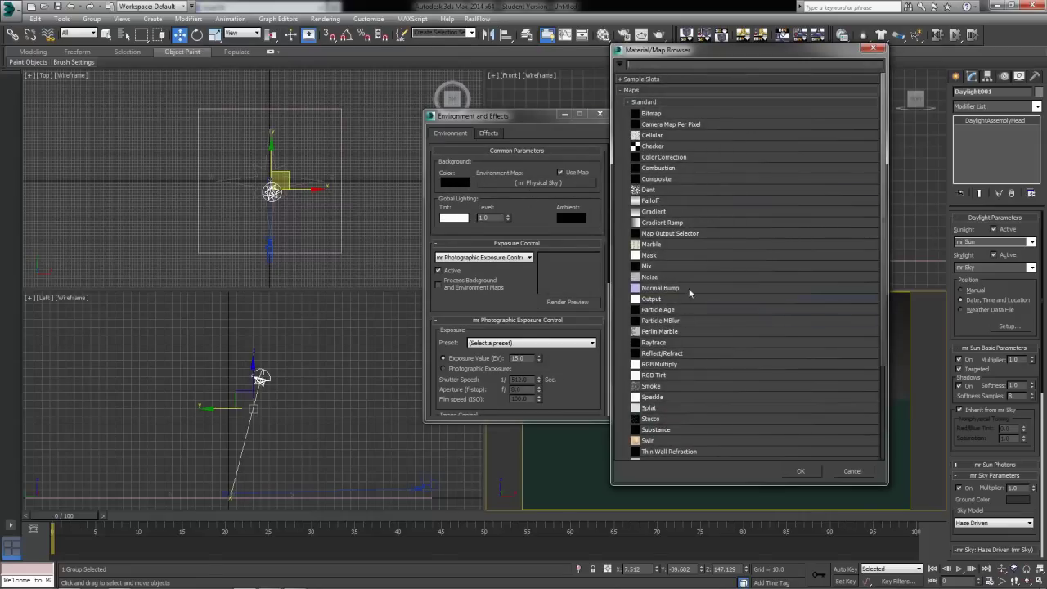
left_click(643, 101)
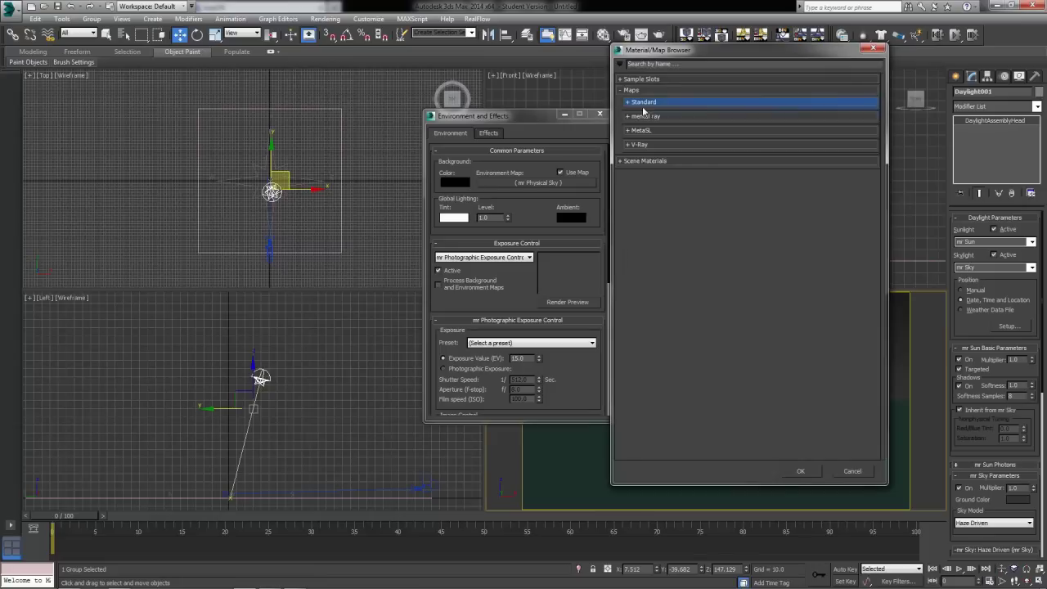
left_click(647, 116)
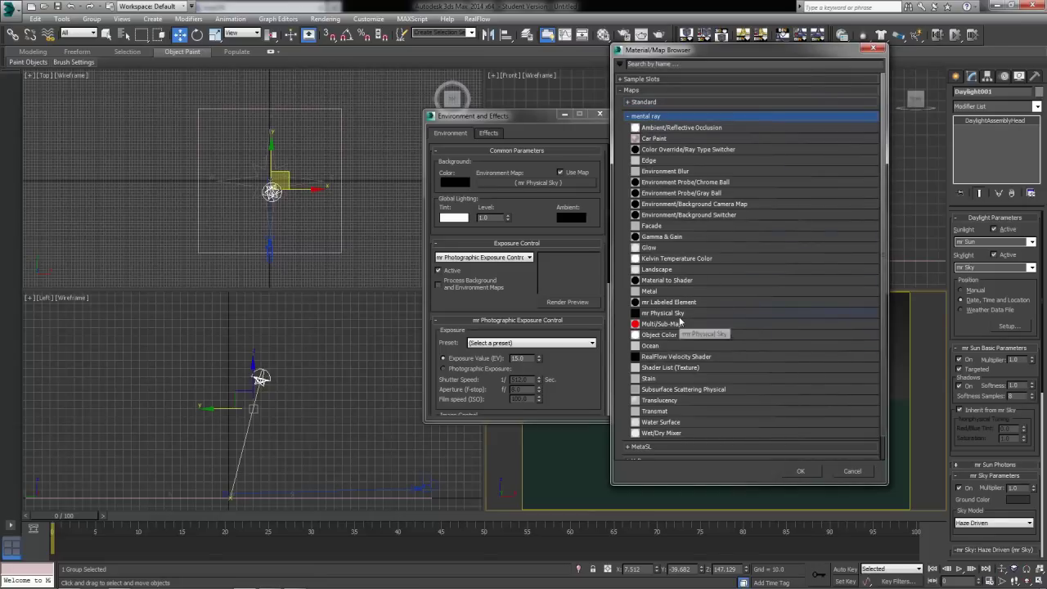
left_click(855, 471)
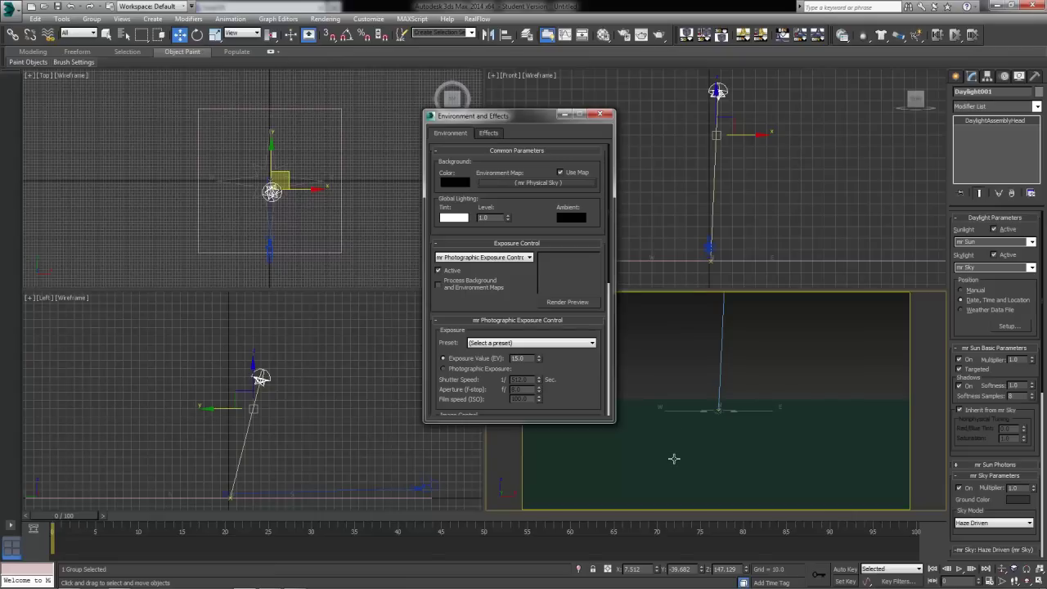
left_click(659, 36)
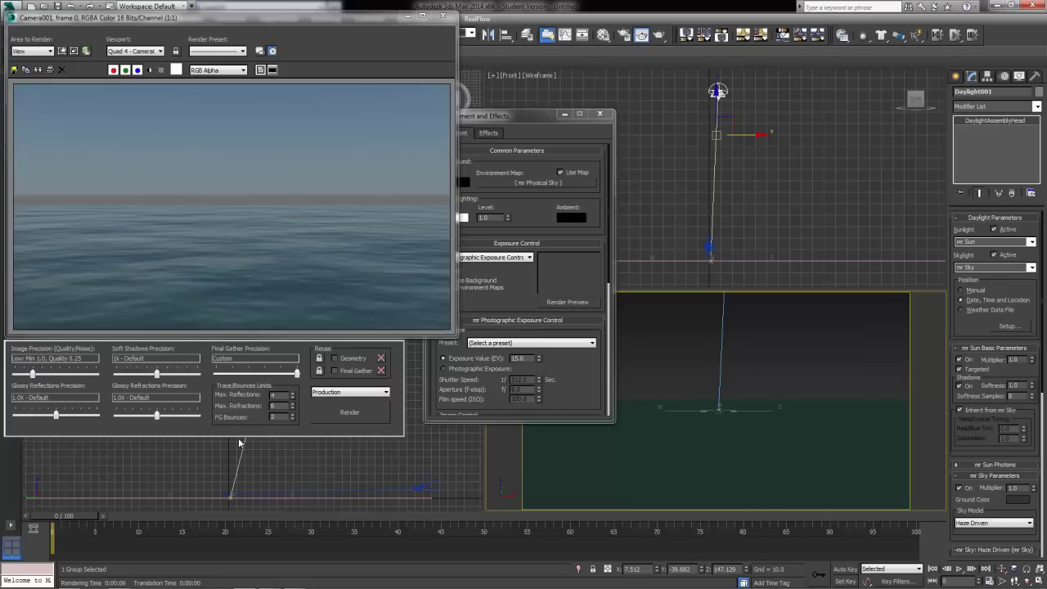
left_click(450, 19)
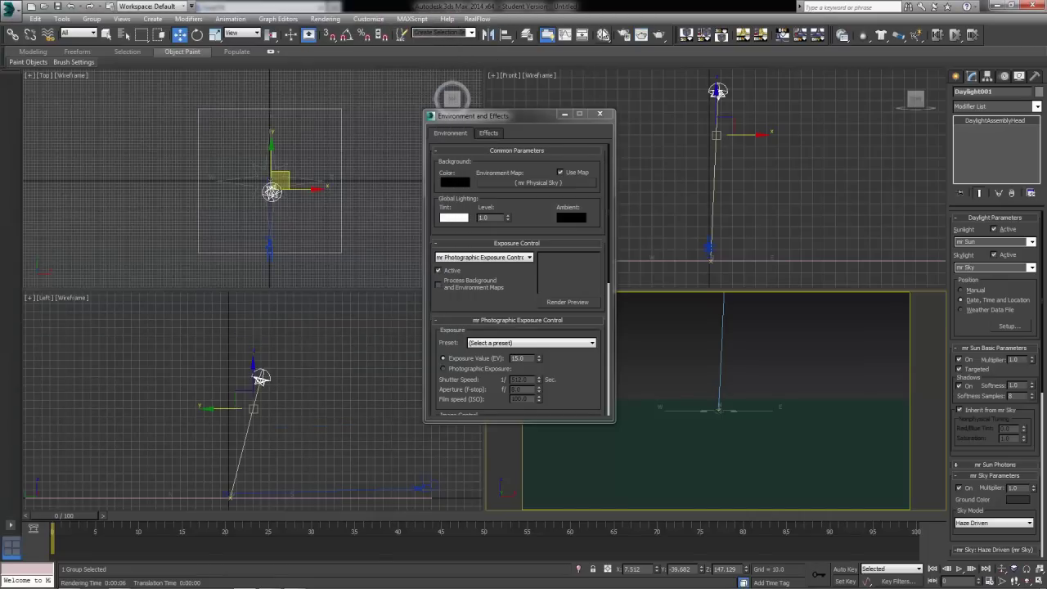
Instance the mr Physical Sky environment map into a material slot, review its visibility distance, and close the editor.
key("m")
left_click_drag(564, 168, 247, 175)
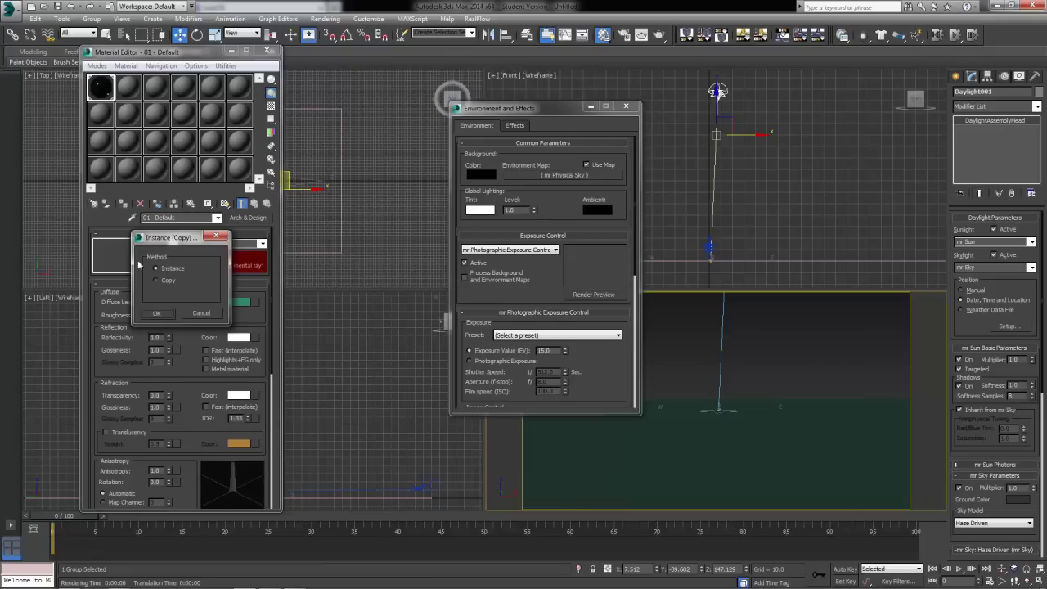
left_click(157, 313)
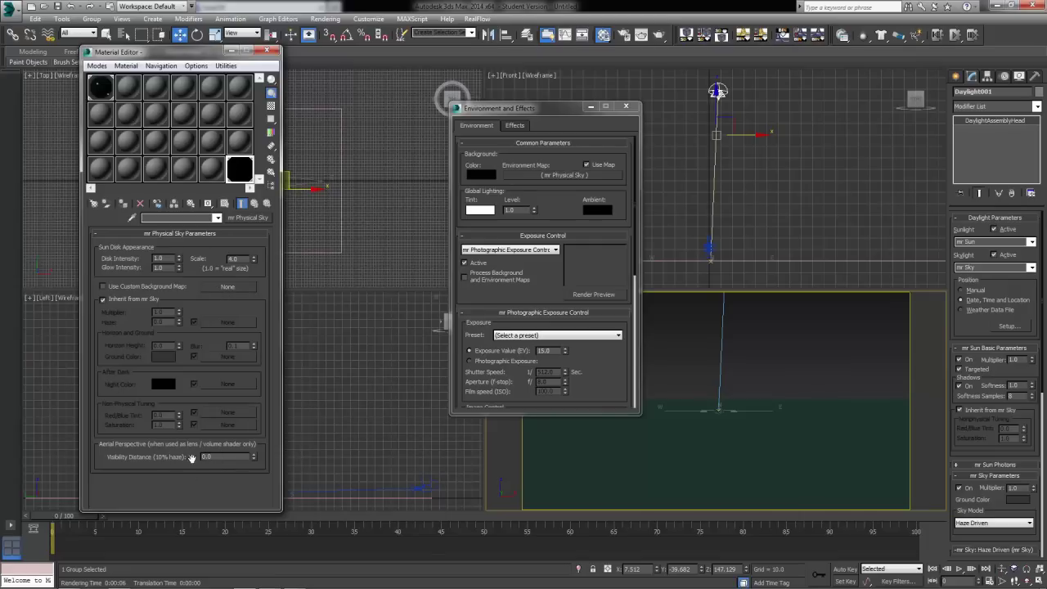
double_click(225, 457)
left_click(267, 51)
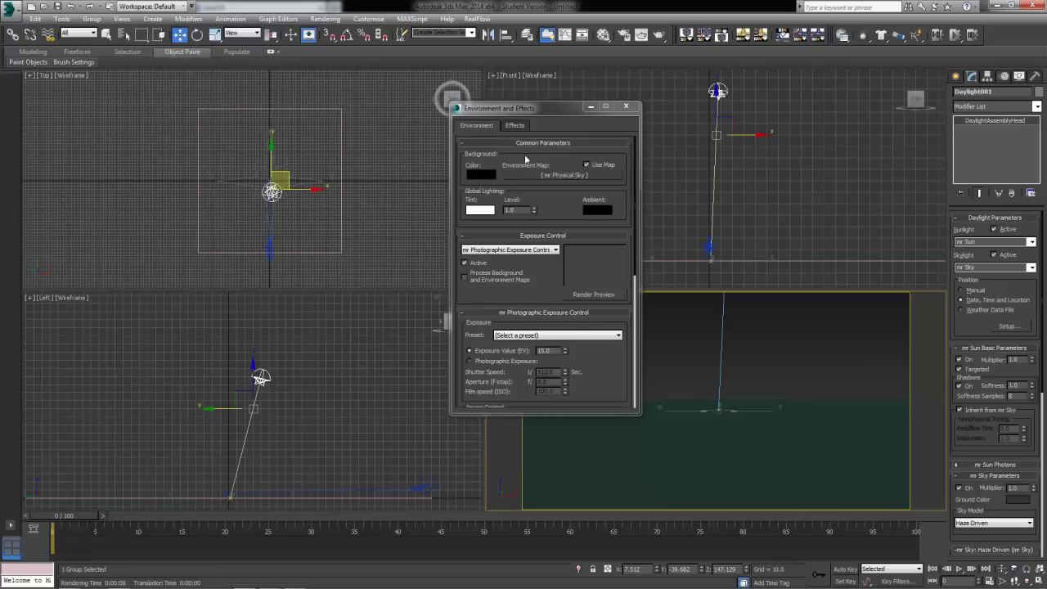
Leave the mr Physical Sky environment map unchanged and review the mr Sky rollouts.
left_click(549, 176)
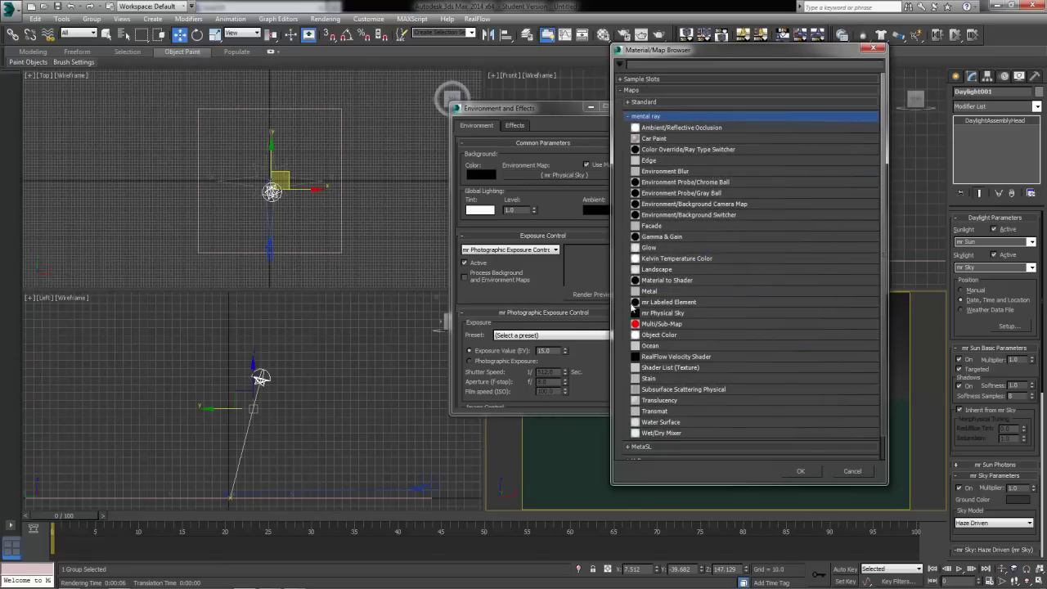
left_click(662, 314)
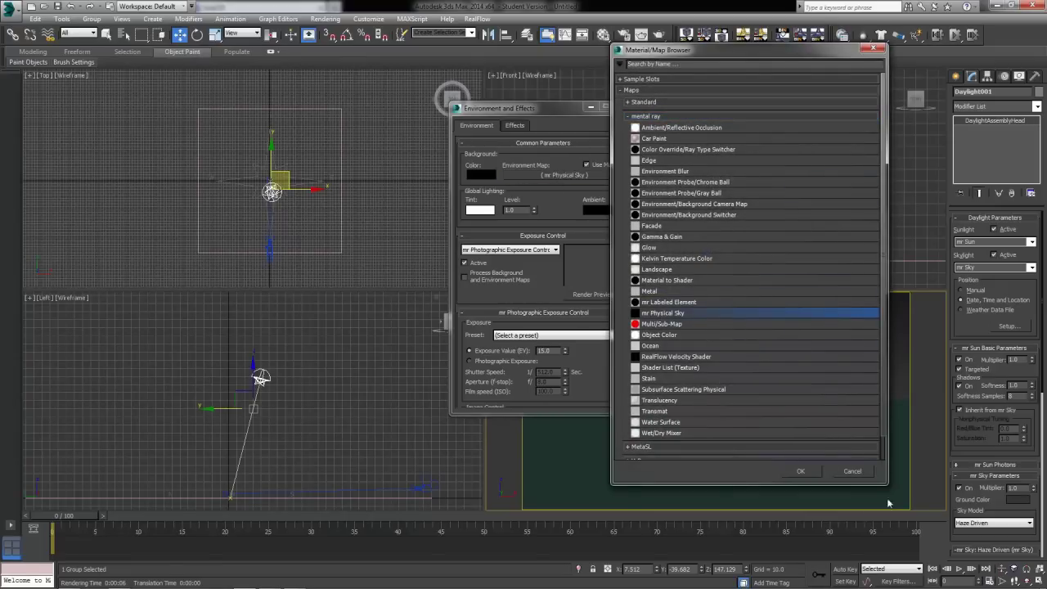
left_click(867, 472)
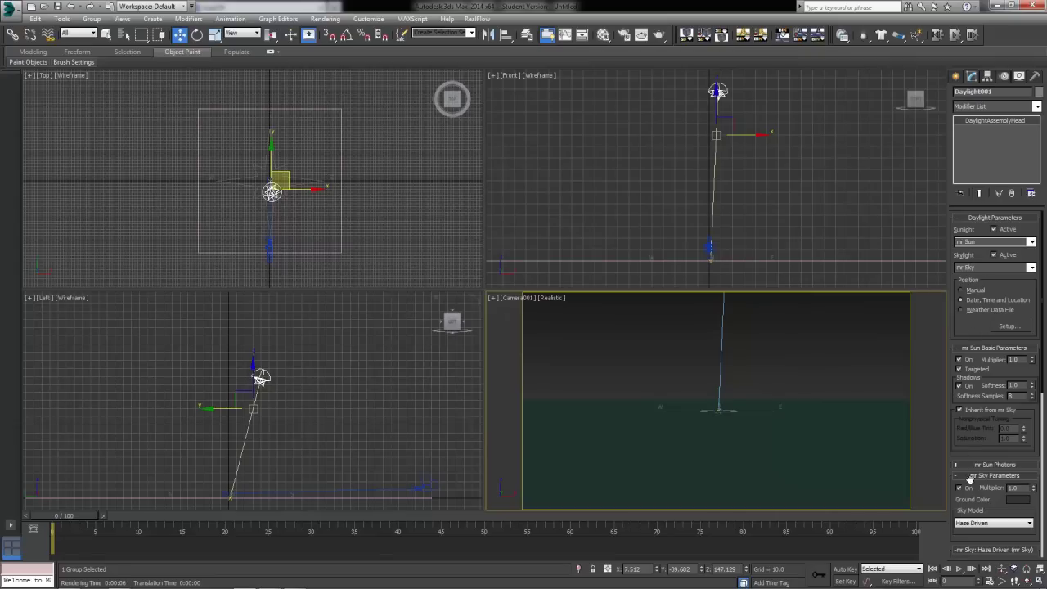
left_click_drag(969, 448, 972, 355)
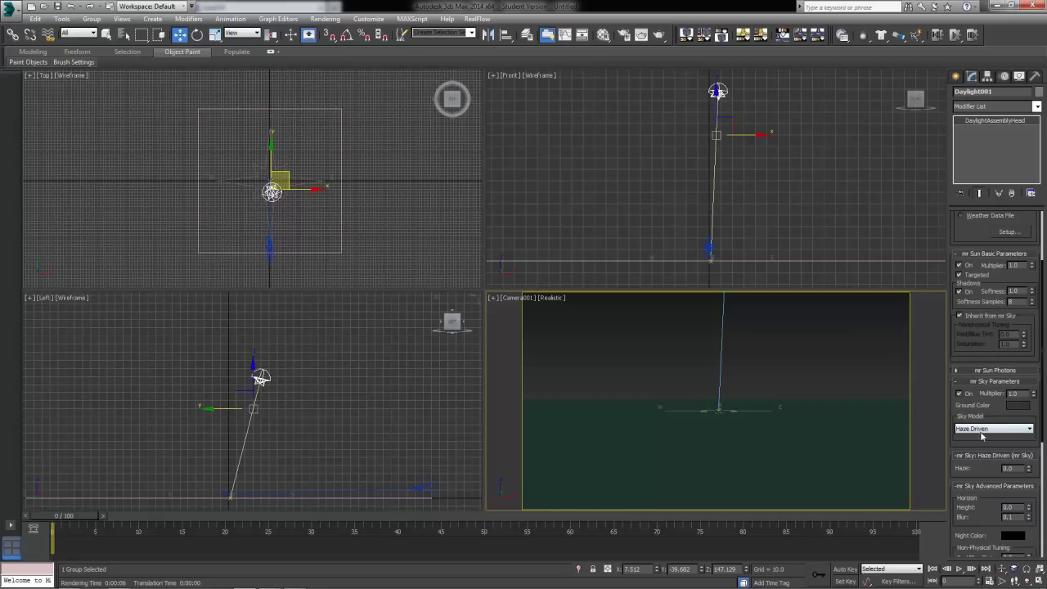
scroll(975, 357, "up", 5)
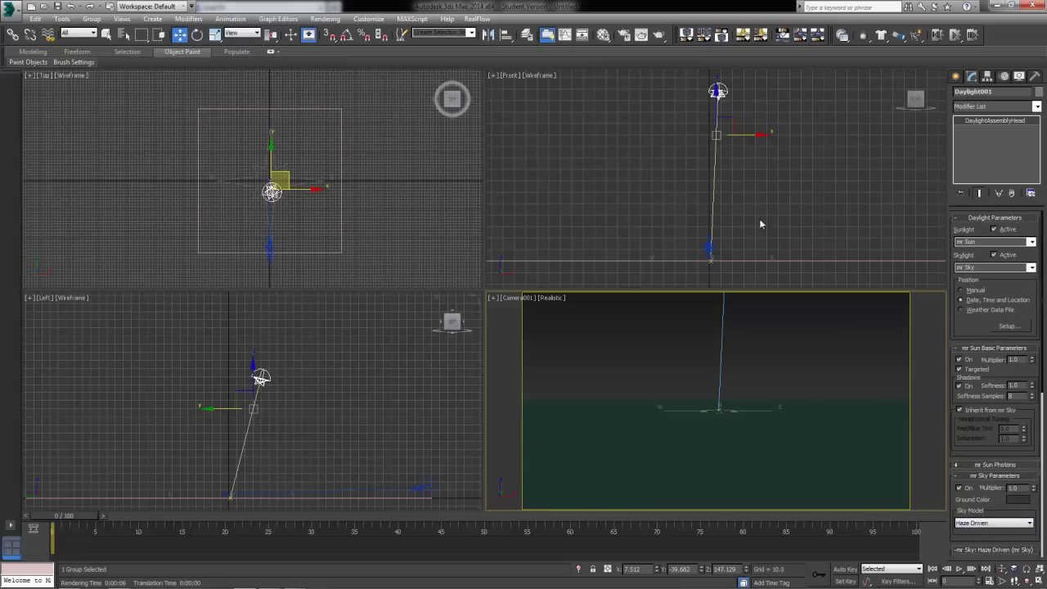
Deselect the Daylight, test-render the camera view, and close the rendered frame.
left_click(734, 106)
left_click(745, 396)
left_click(657, 35)
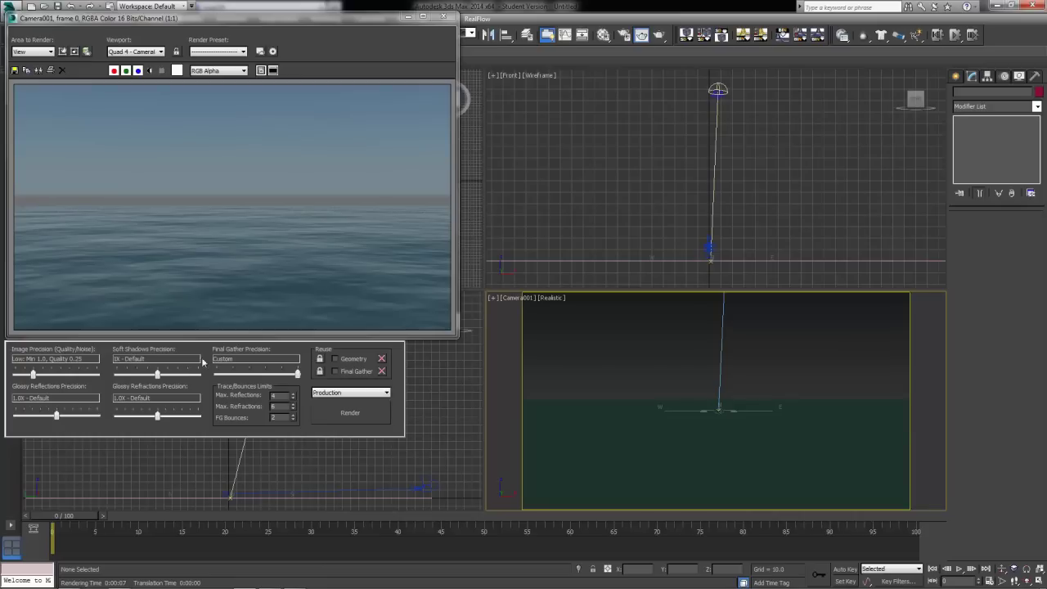
left_click(443, 16)
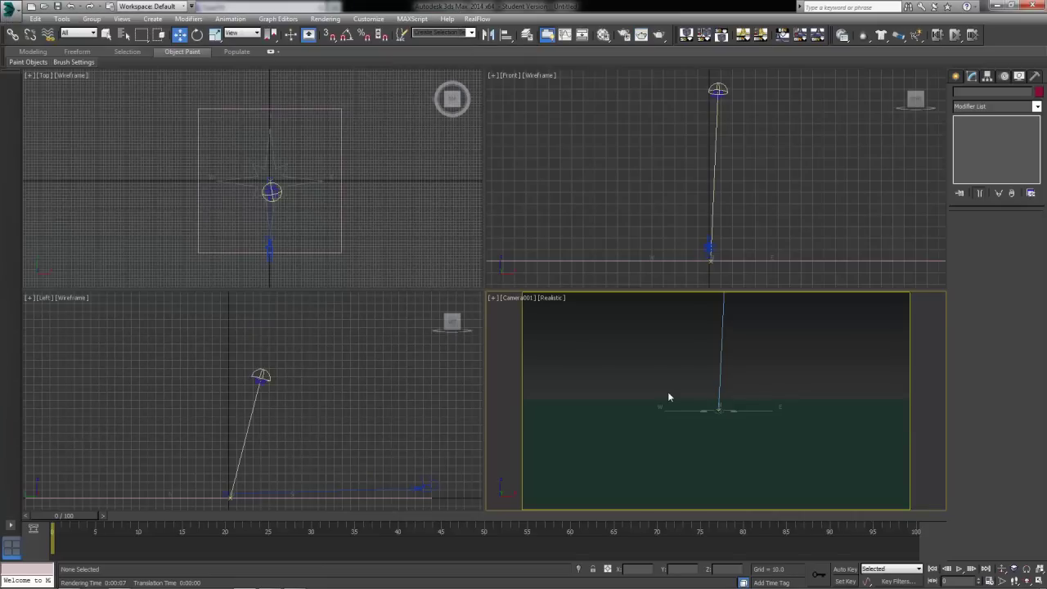
key("m")
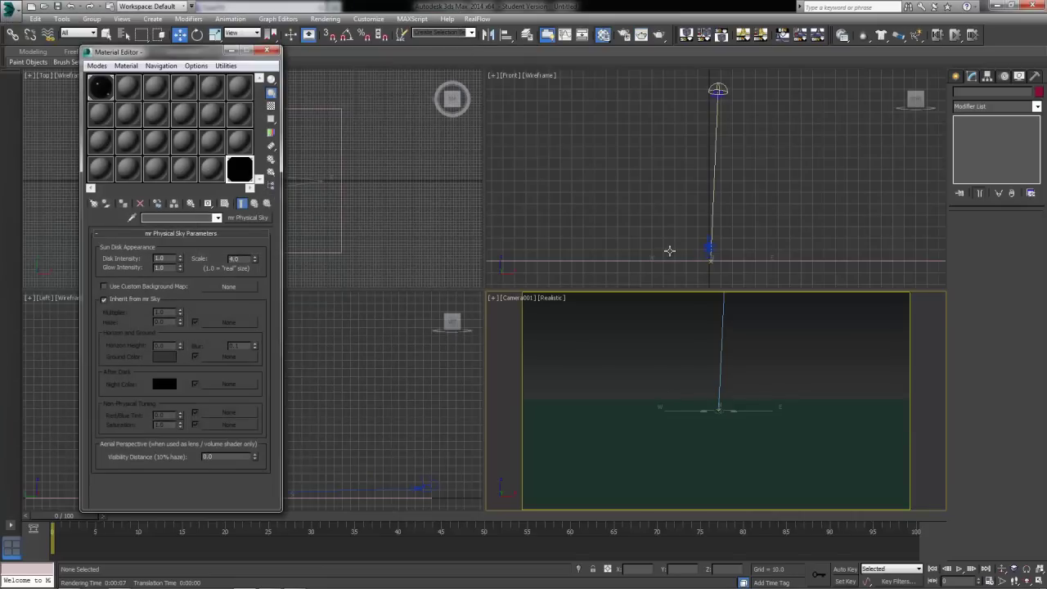
Select the 01 - Default sample slot, magnify its sphere preview, and arrange it beside the last render.
left_click(100, 90)
double_click(100, 90)
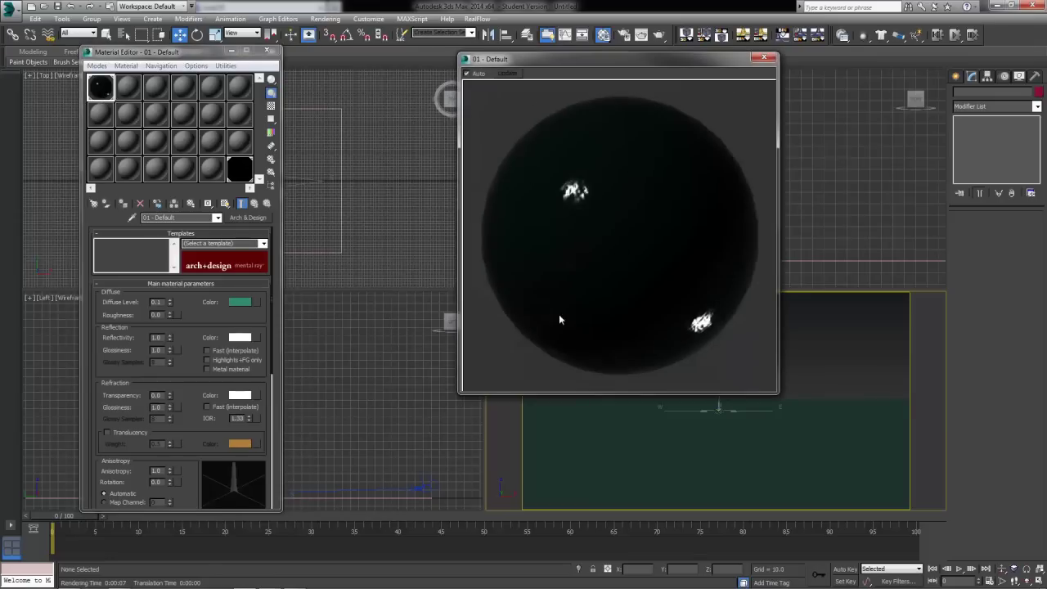
left_click_drag(168, 54, 297, 45)
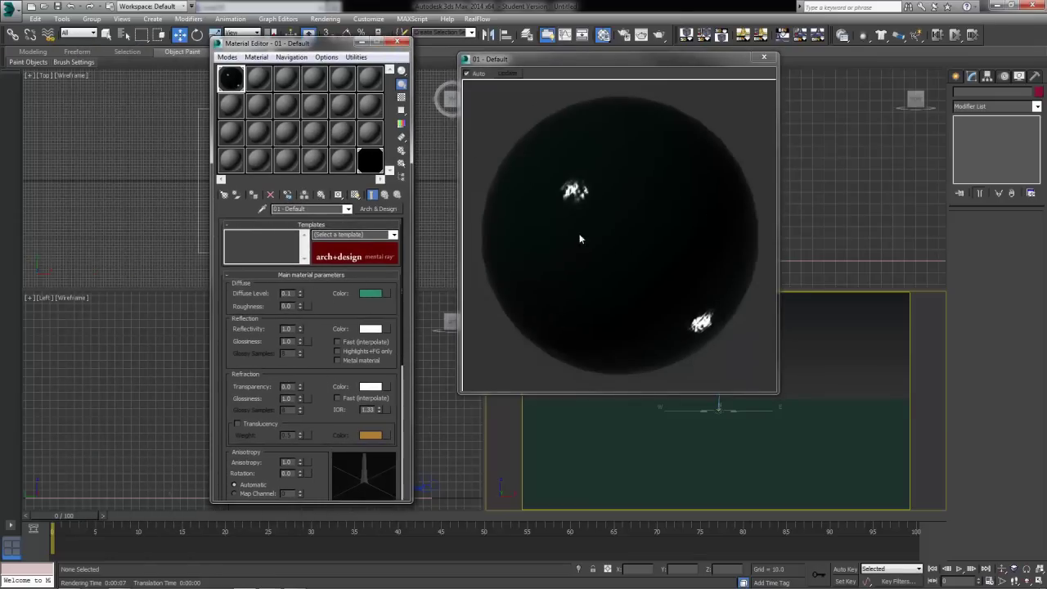
left_click(704, 34)
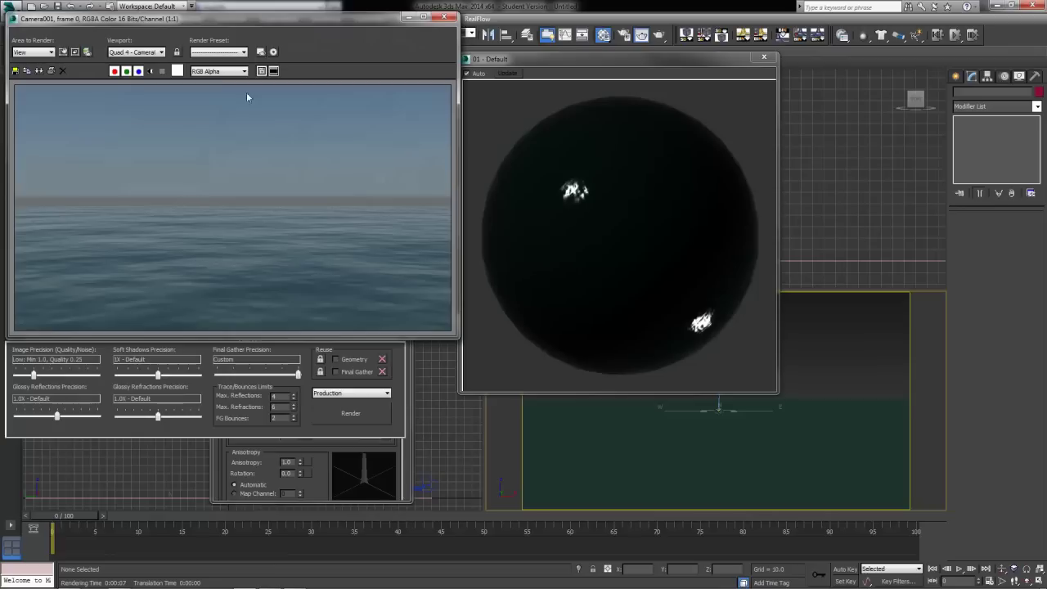
left_click_drag(276, 23, 721, 79)
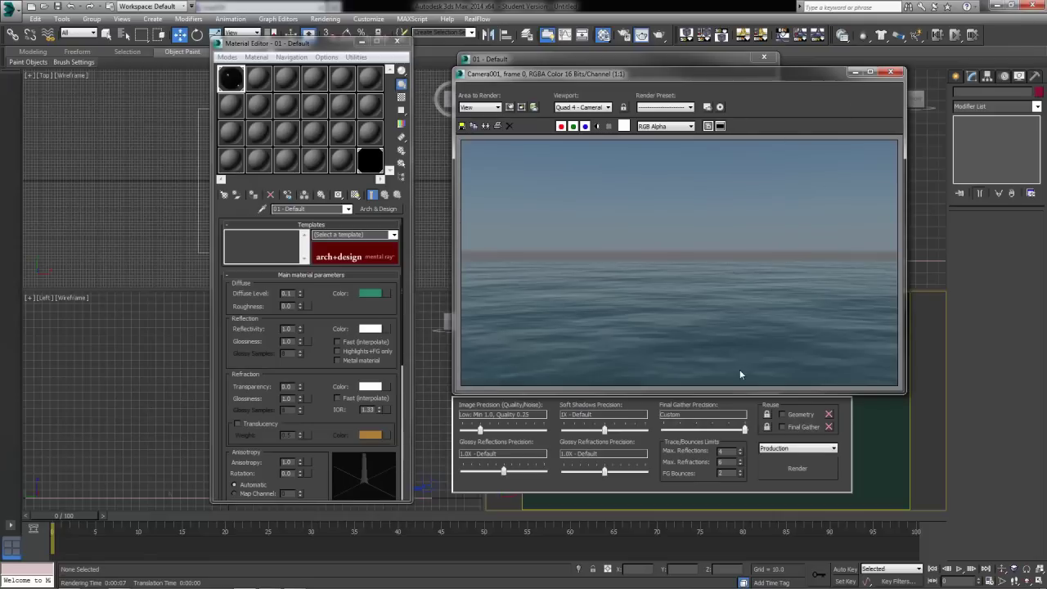
Change the water's diffuse colour from green to deep blue and render the camera view.
left_click(891, 72)
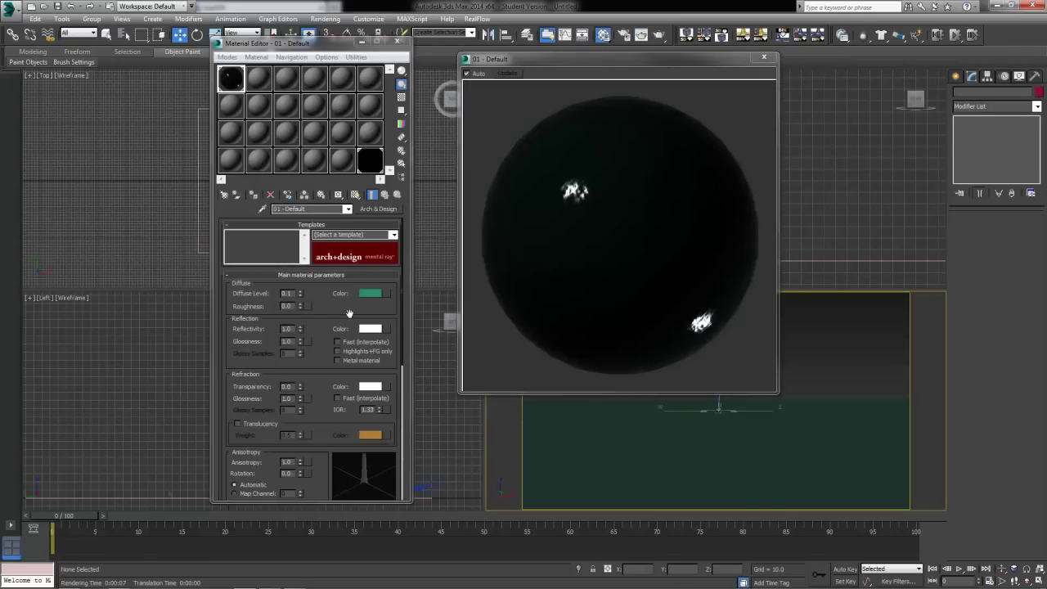
left_click(369, 294)
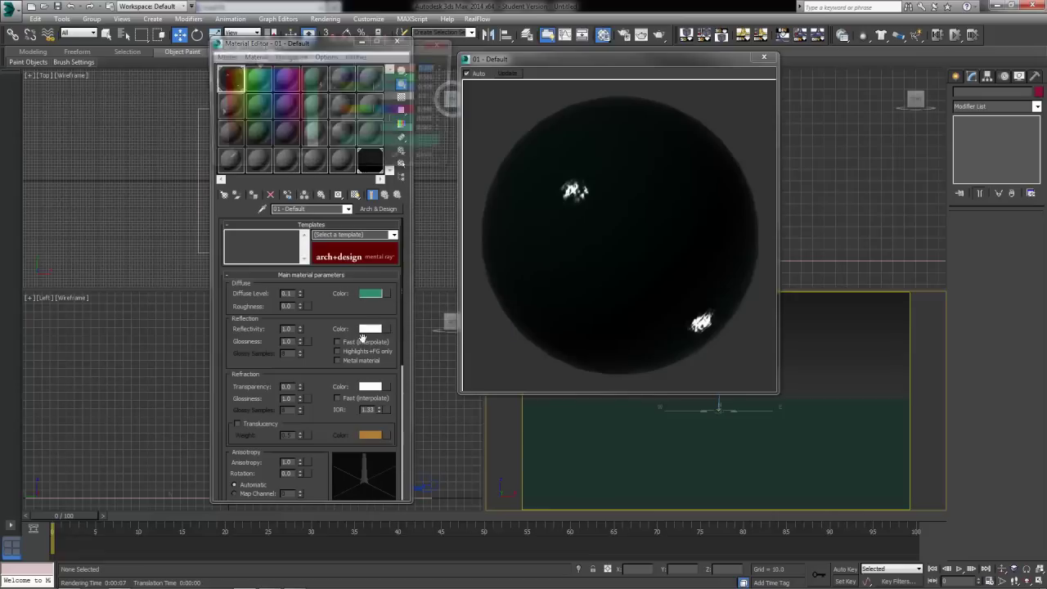
left_click_drag(259, 65, 266, 66)
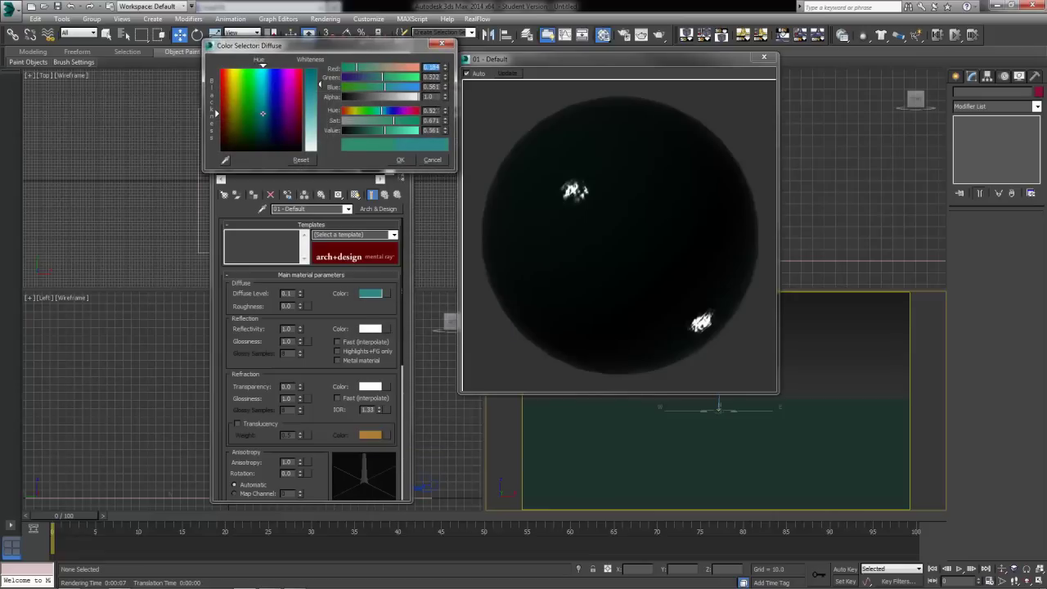
left_click_drag(216, 115, 216, 100)
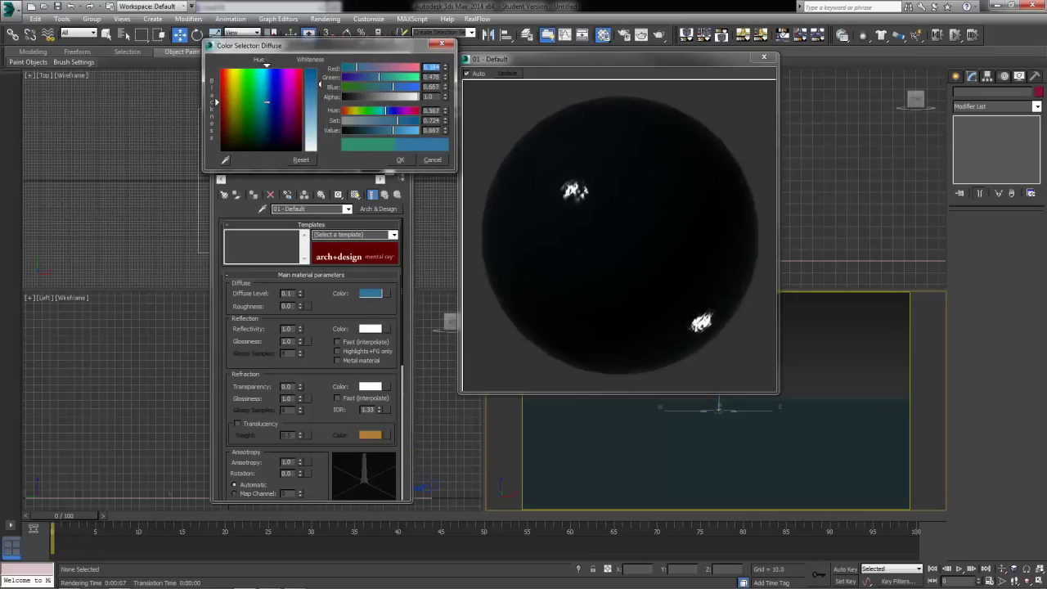
left_click_drag(256, 62, 281, 70)
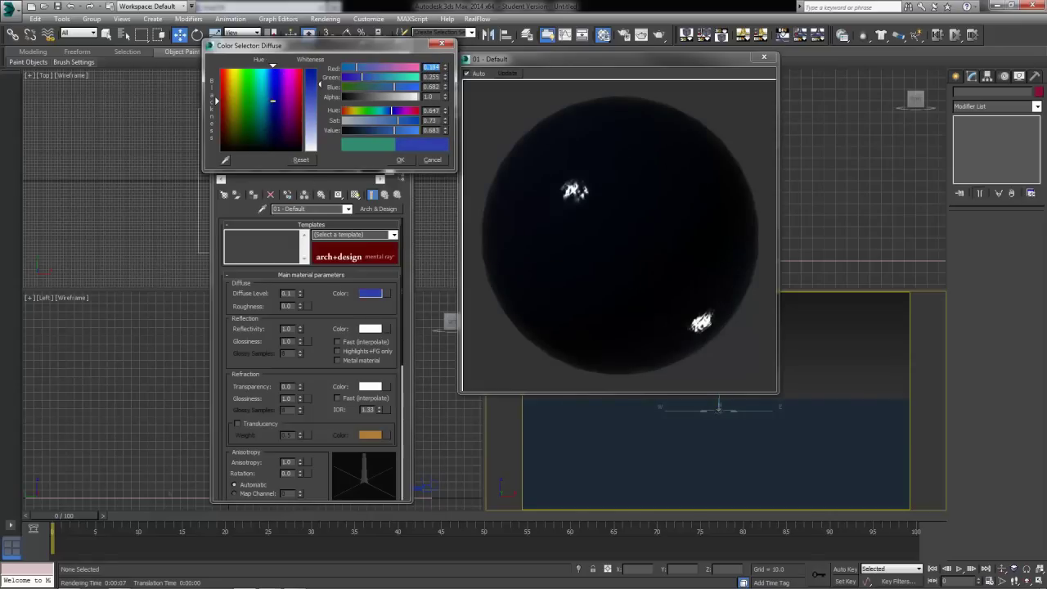
left_click(396, 161)
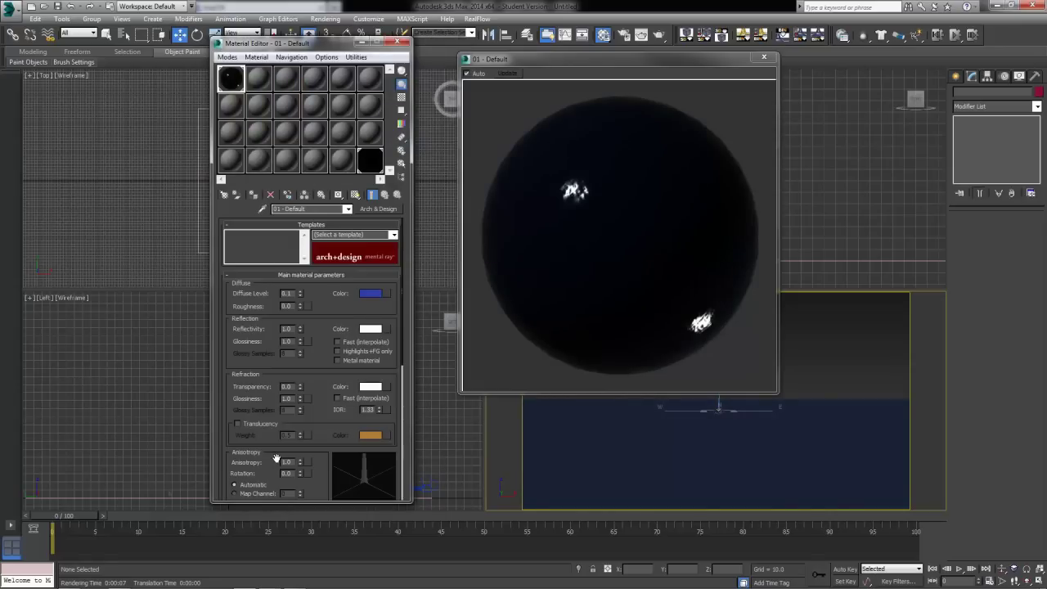
left_click(659, 36)
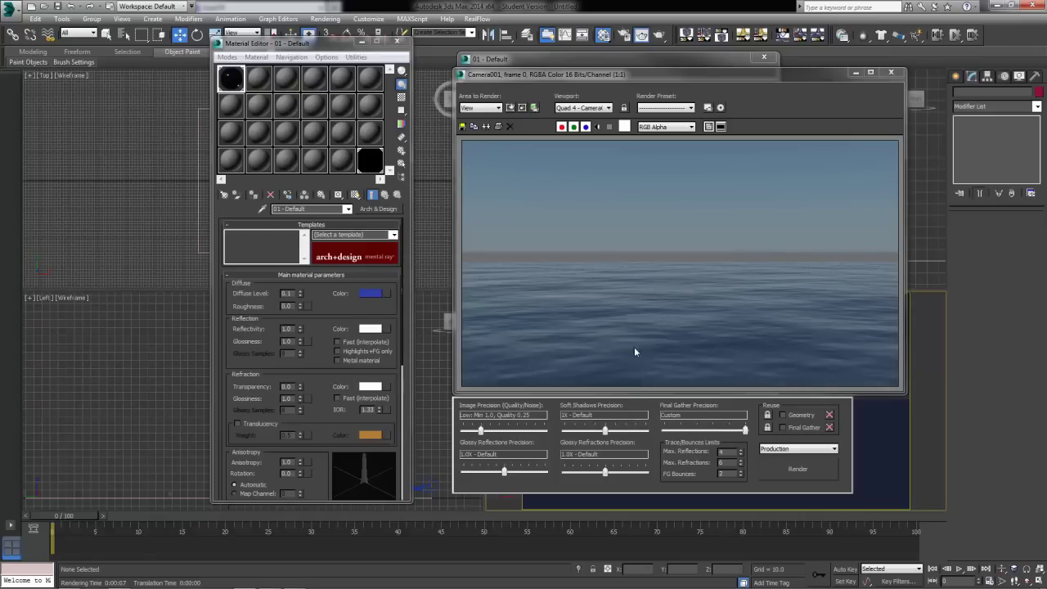
Raise the diffuse blue to full saturation 1.0 and re-render the sea.
left_click(378, 299)
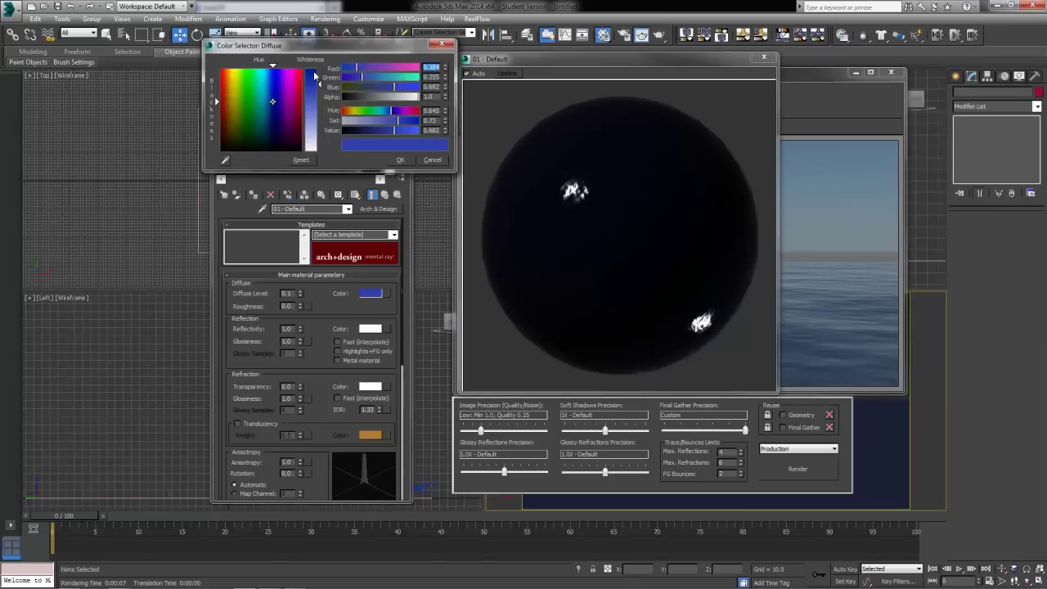
mouse_move(316, 75)
left_mouse_down()
mouse_move(316, 66)
mouse_move(275, 67)
mouse_move(274, 108)
left_mouse_up()
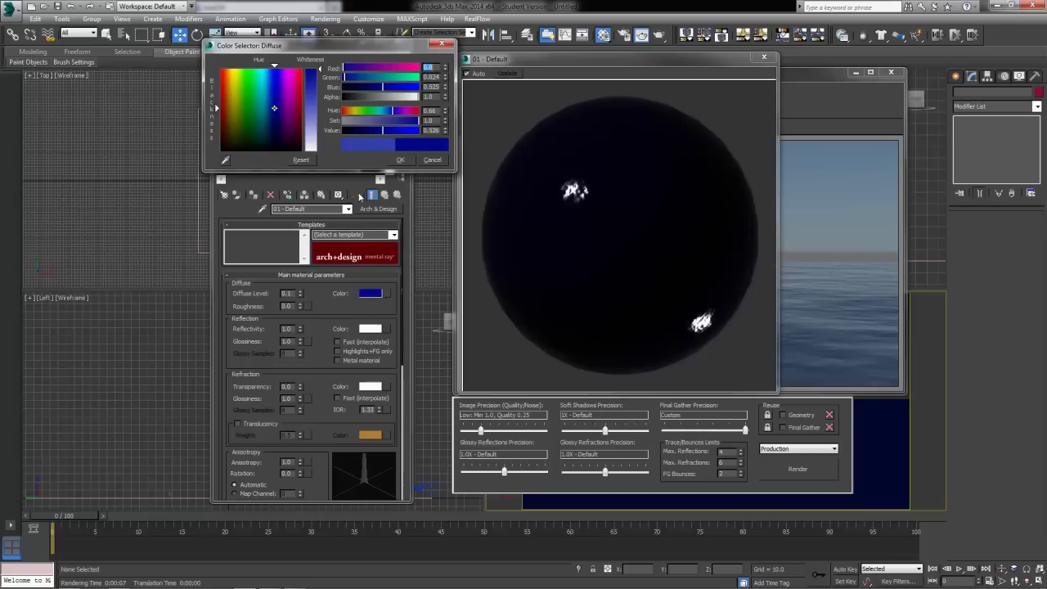
left_click(400, 160)
left_click(792, 468)
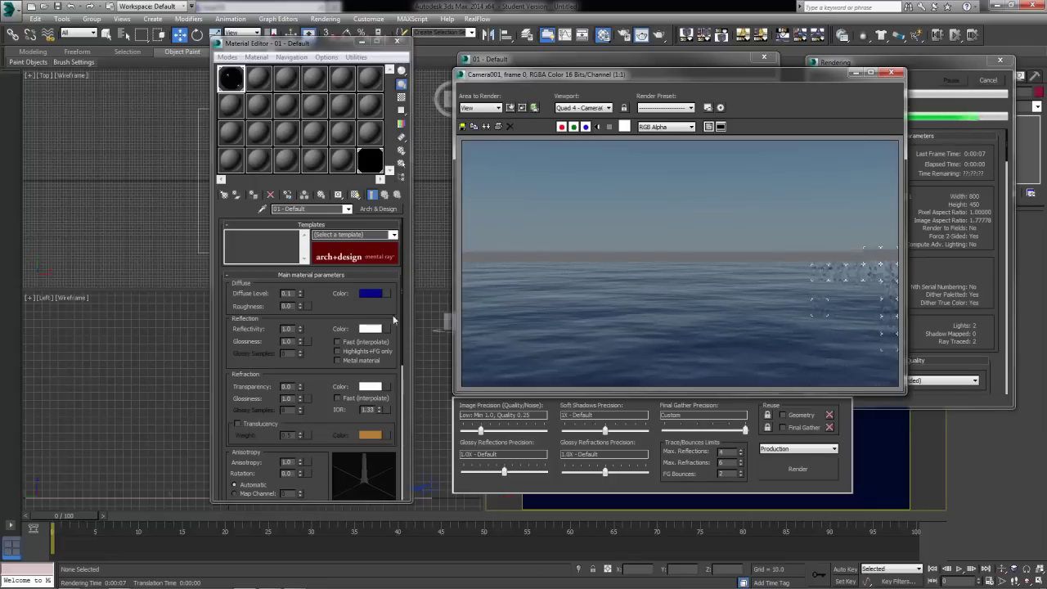
left_click(900, 74)
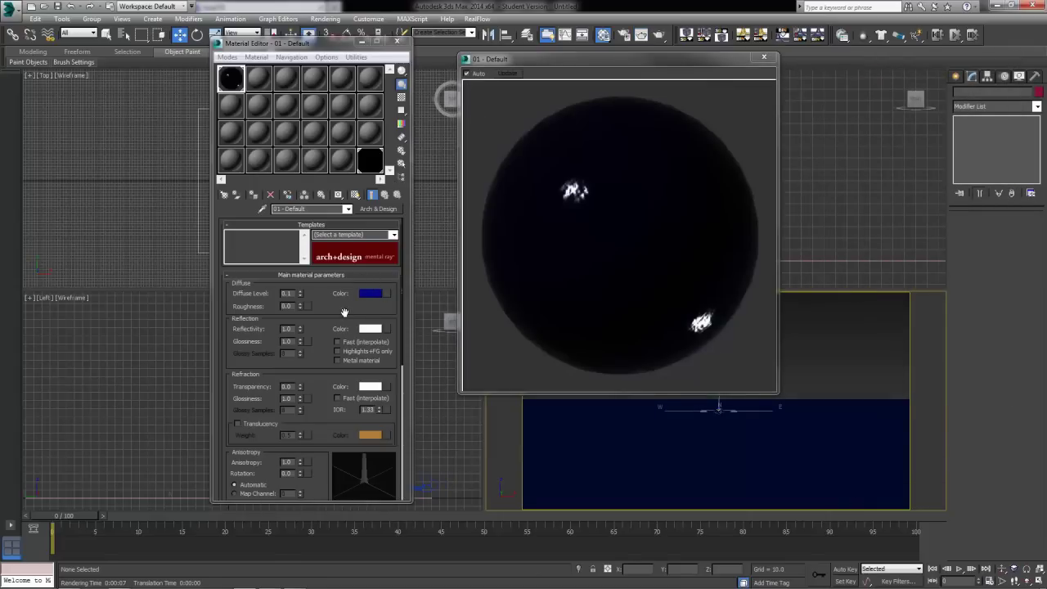
scroll(344, 312, "down", 6)
scroll(345, 312, "up", 6)
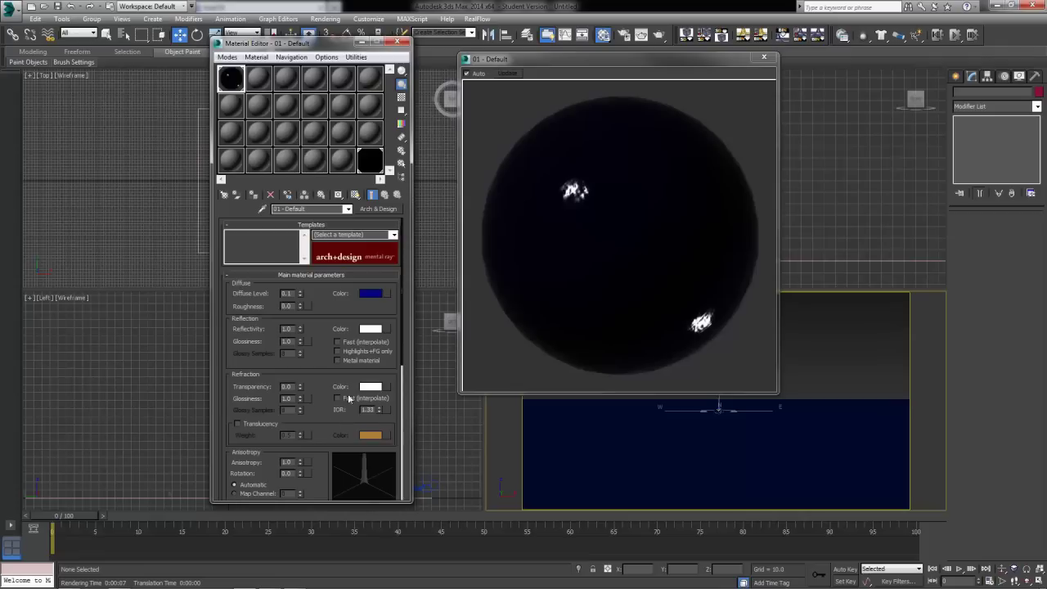
Scroll down the water material's rollouts and collapse the BRDF rollout.
left_click_drag(334, 431, 338, 329)
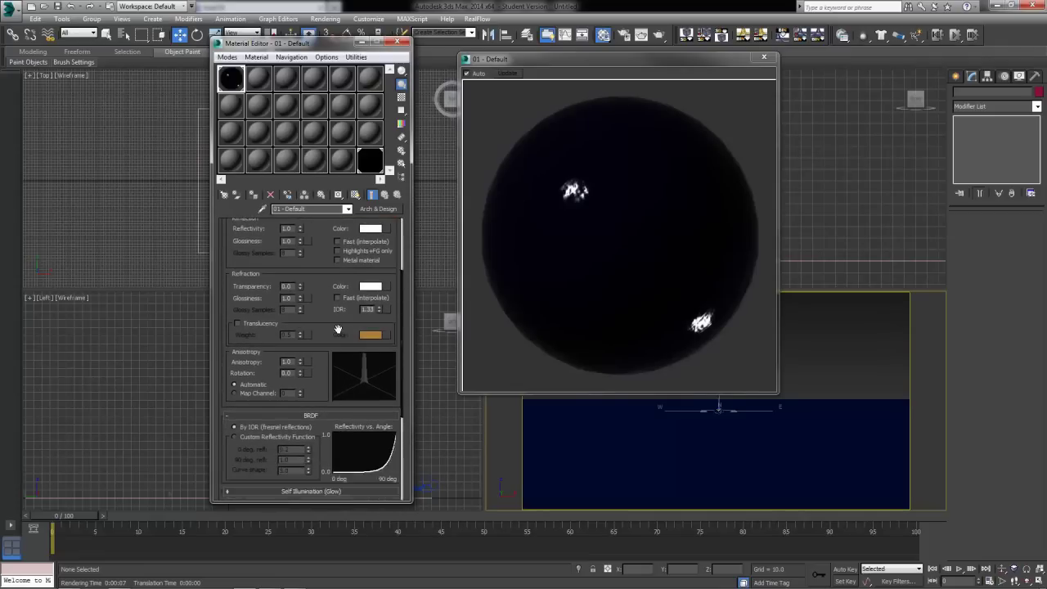
scroll(335, 311, "down", 5)
left_click(328, 292)
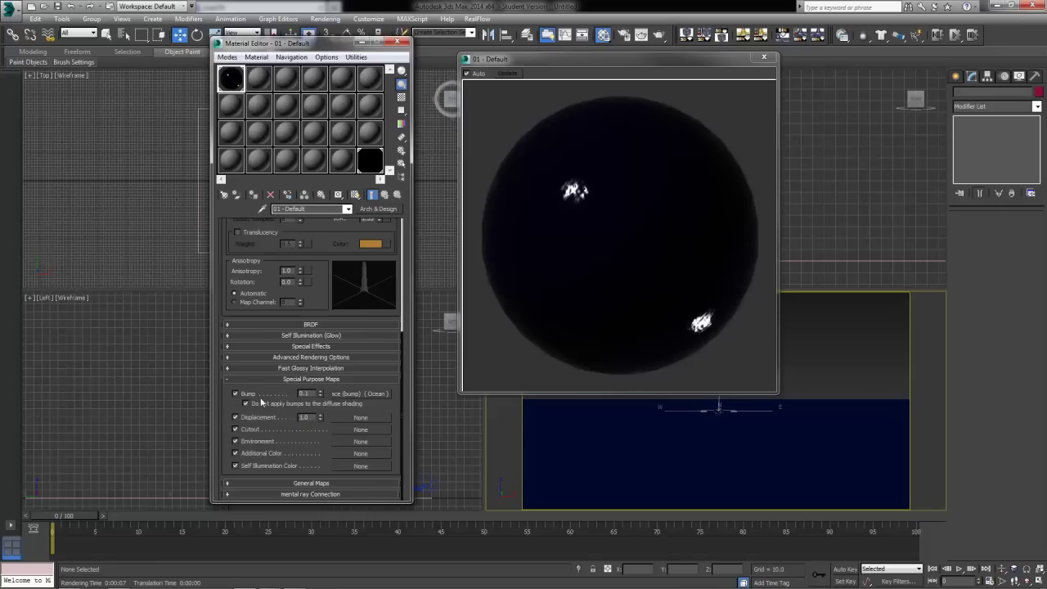
Set the Ocean bump map's Largest wave size to 5 and render to check.
left_click(358, 393)
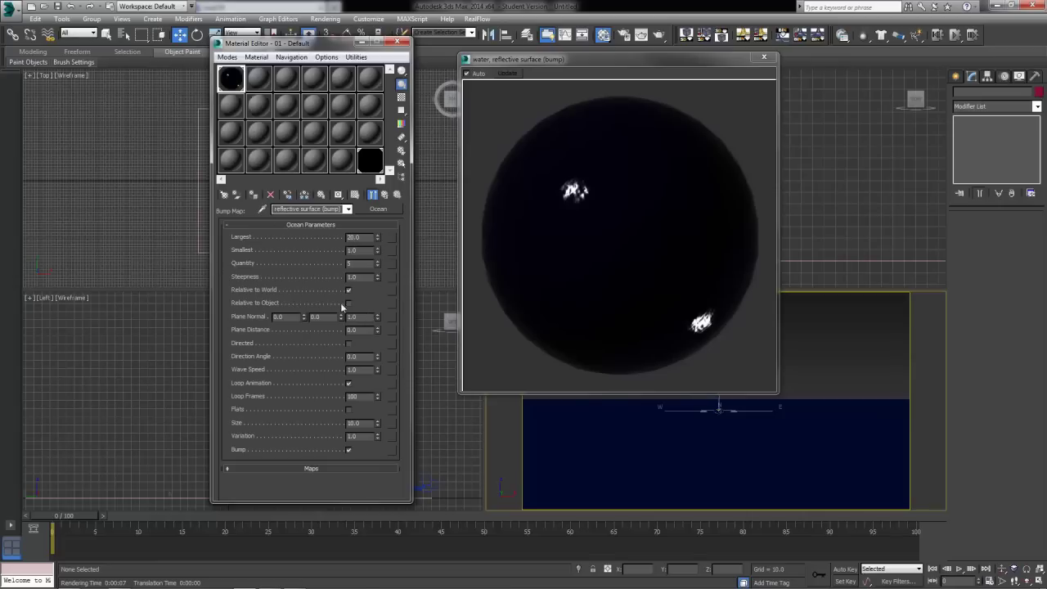
double_click(364, 238)
key("shift+q")
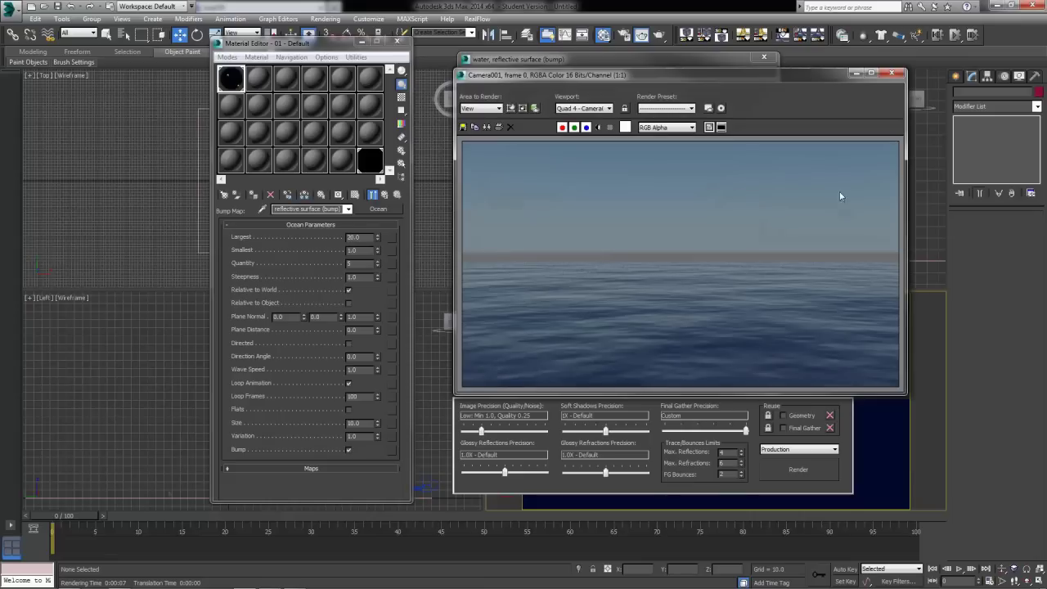
left_click(895, 73)
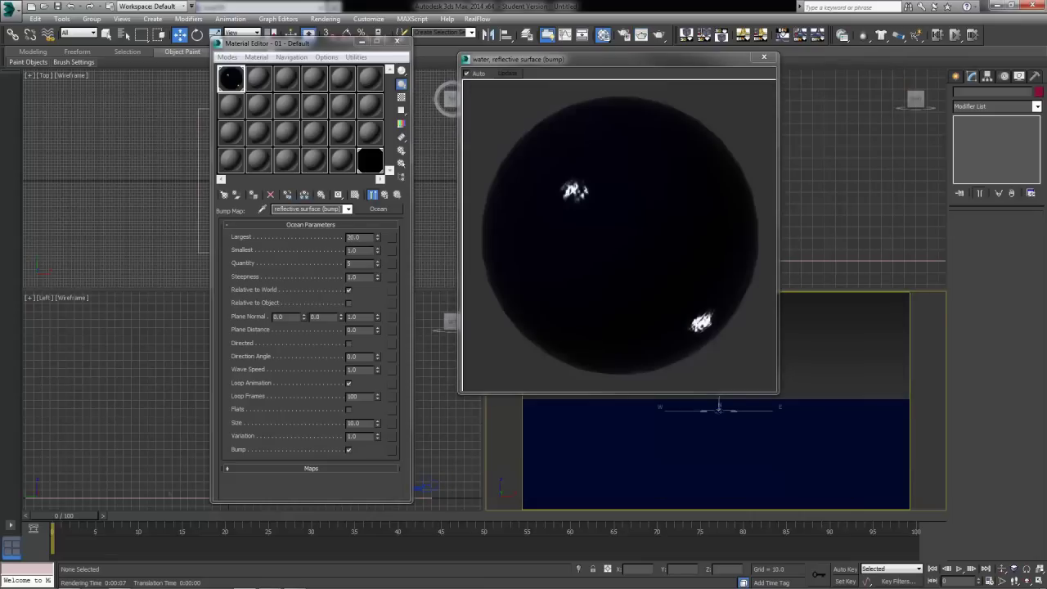
double_click(358, 236)
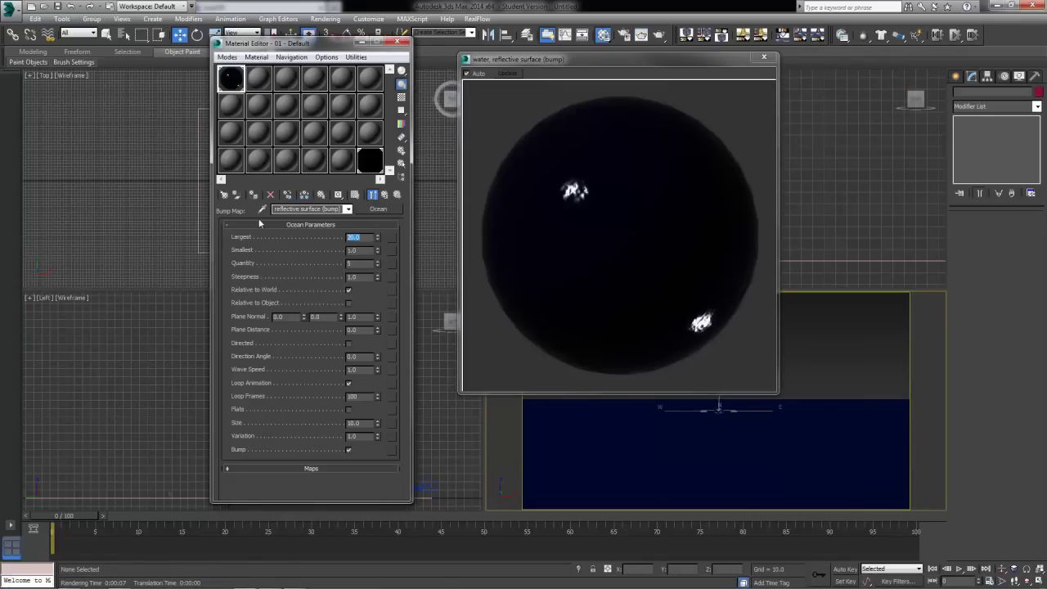
type("5")
key("Tab")
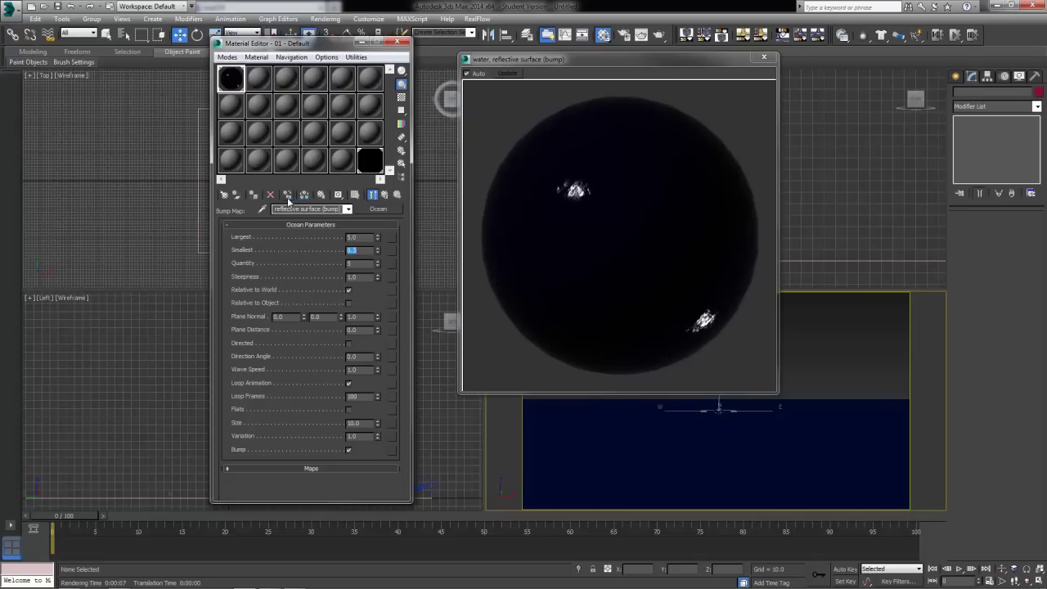
left_click(660, 36)
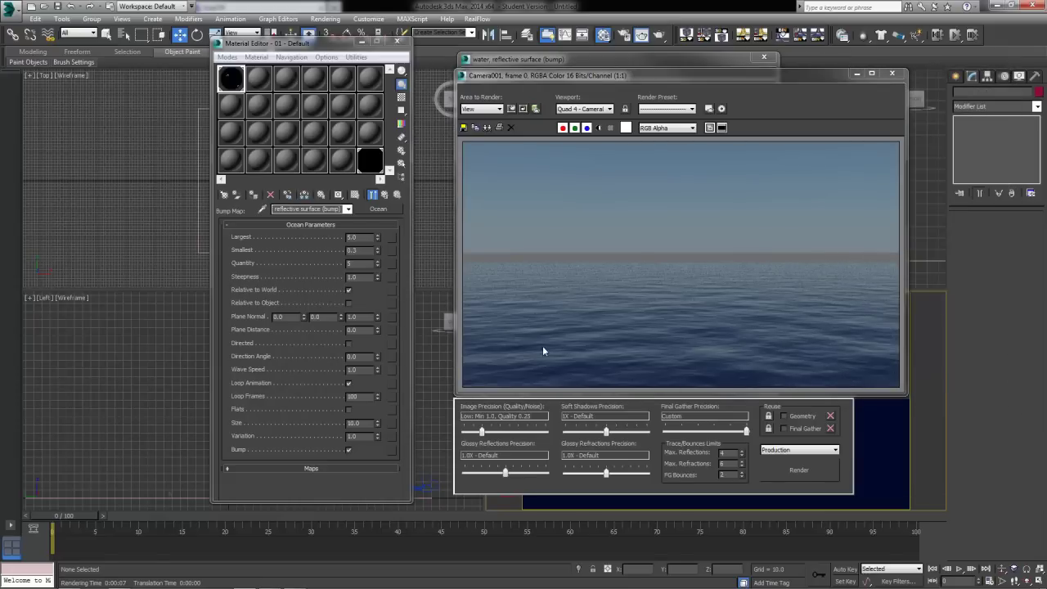
Set Smallest to 0.3 and Steepness to 1.5, render, and return to the parent water material.
left_click(358, 266)
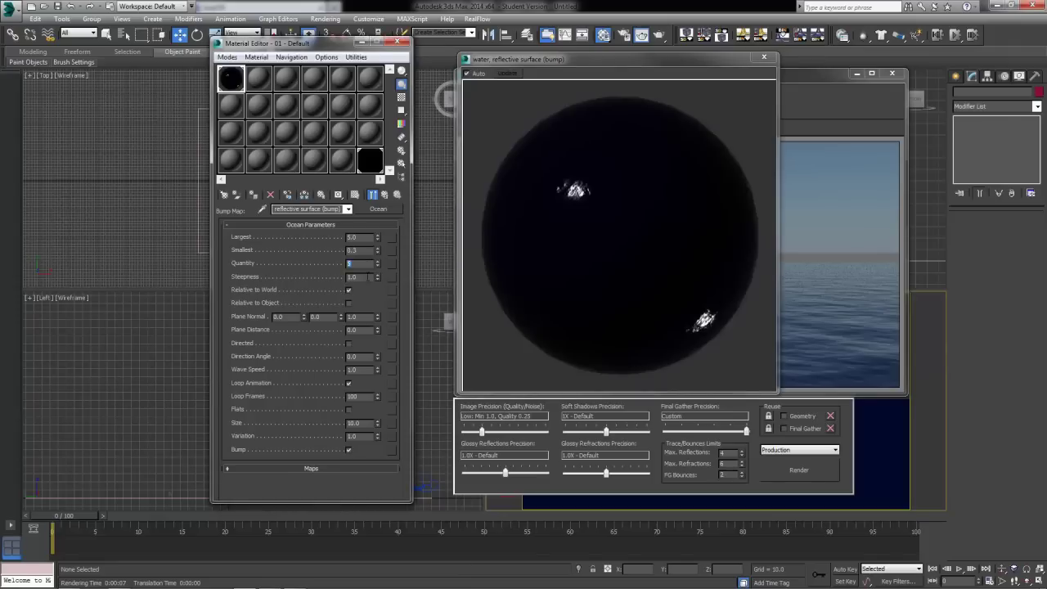
key("Tab")
type("1.")
left_click(798, 469)
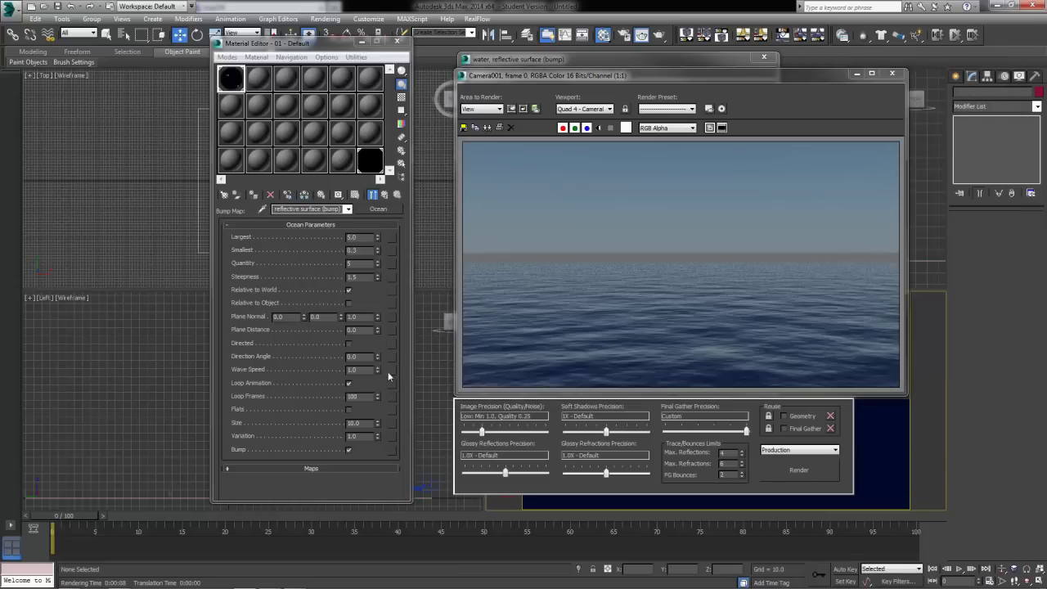
mouse_move(379, 586)
left_click(384, 195)
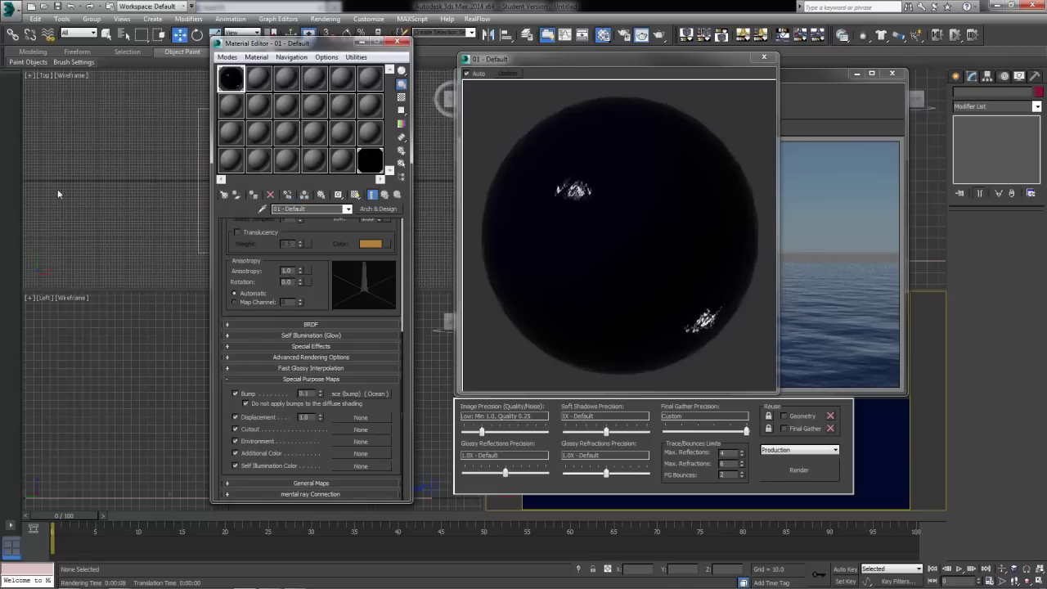
Shift the diffuse colour toward purple (hue 0.72, value 0.525) and render the sea.
scroll(341, 222, "up", 5)
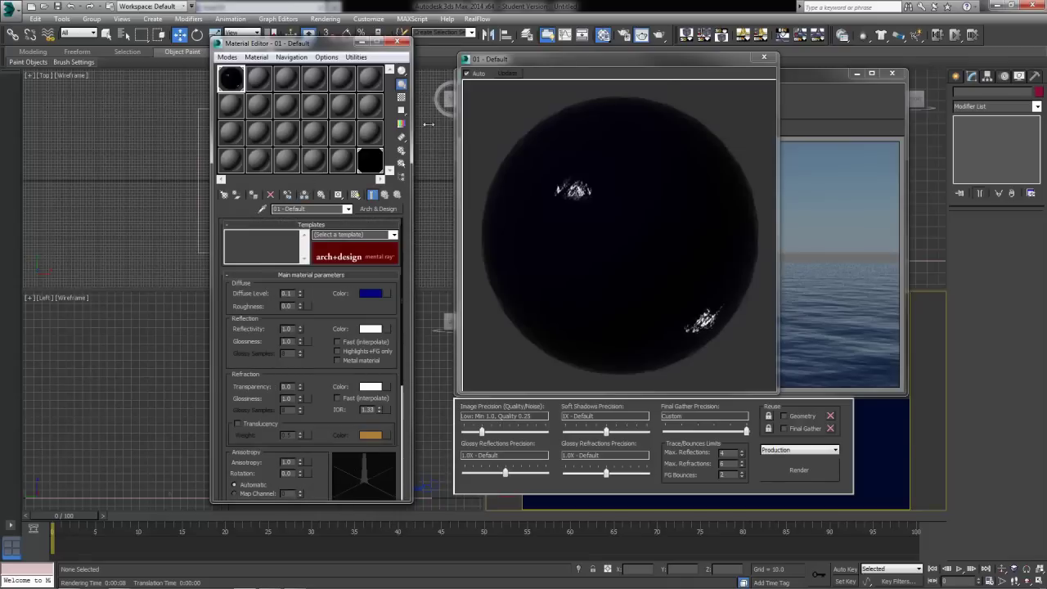
left_click(373, 296)
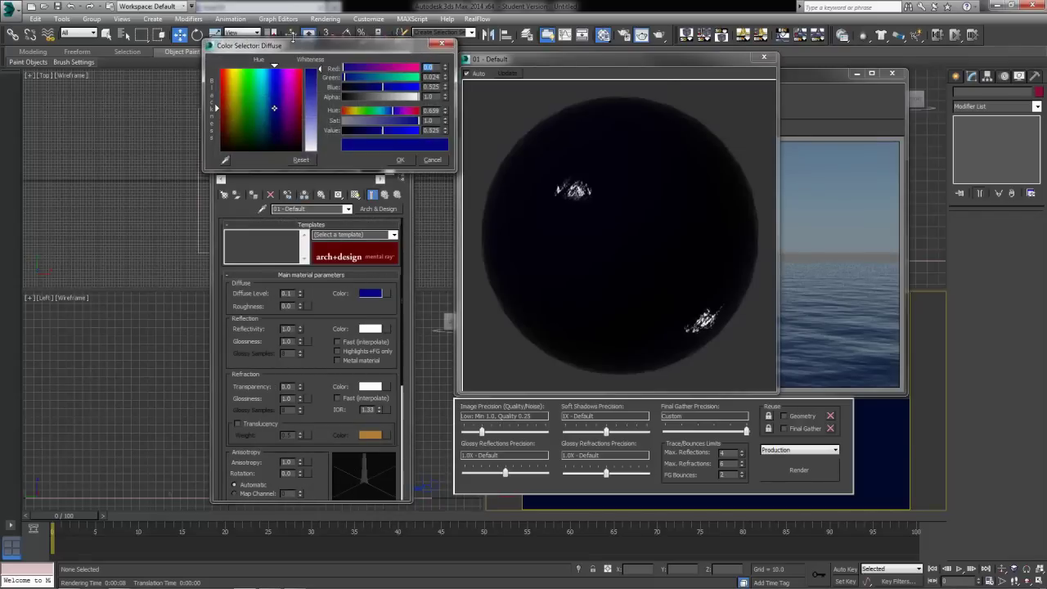
left_click_drag(275, 69, 279, 66)
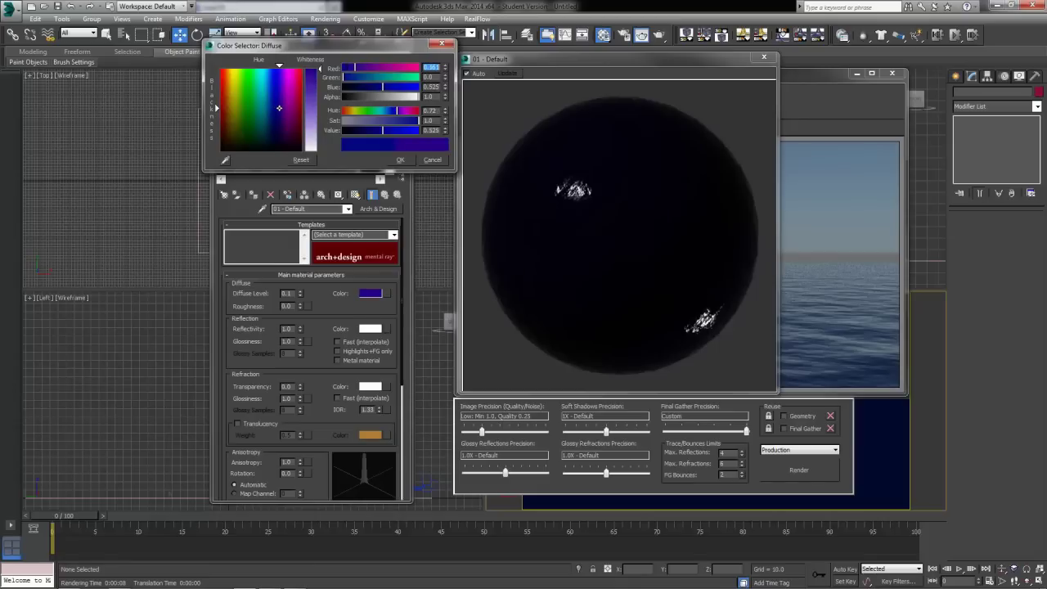
left_click(400, 160)
left_click(808, 473)
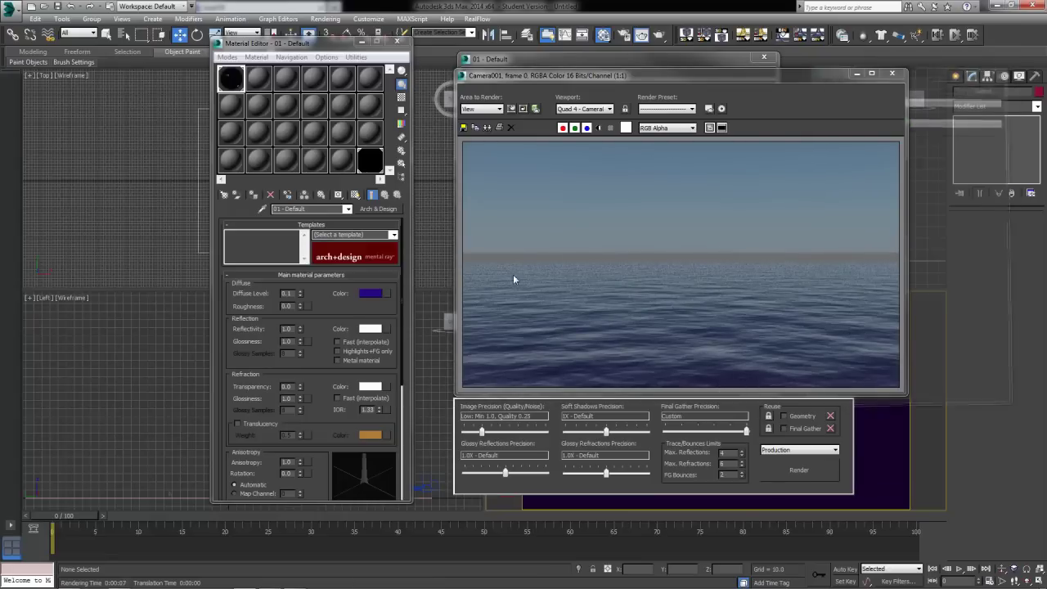
left_click(896, 75)
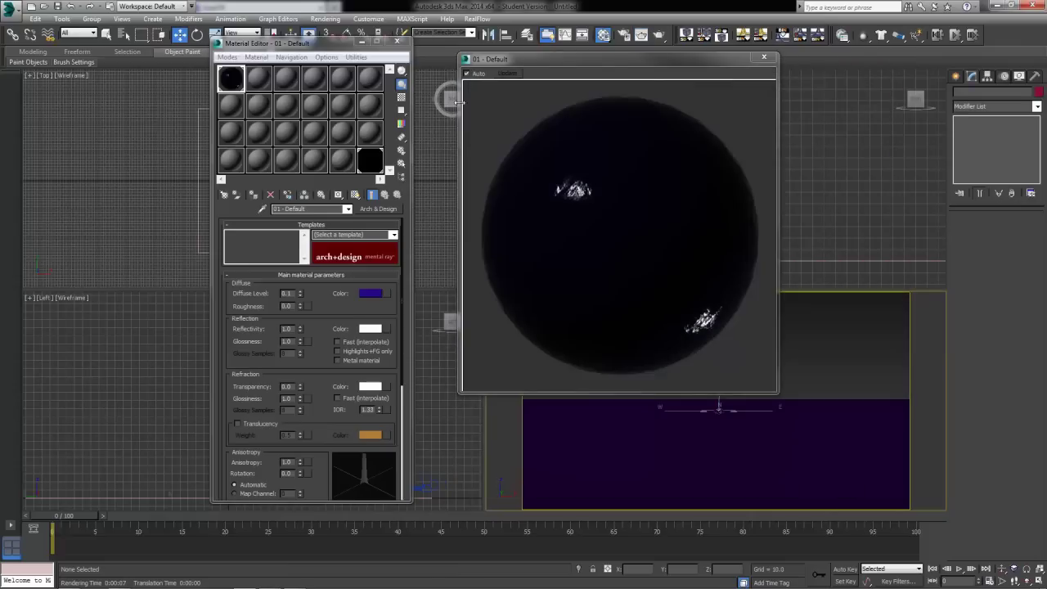
Turn on Show Shaded Material in Viewport for the water, then close the Material Editor.
left_click(764, 57)
left_click(400, 42)
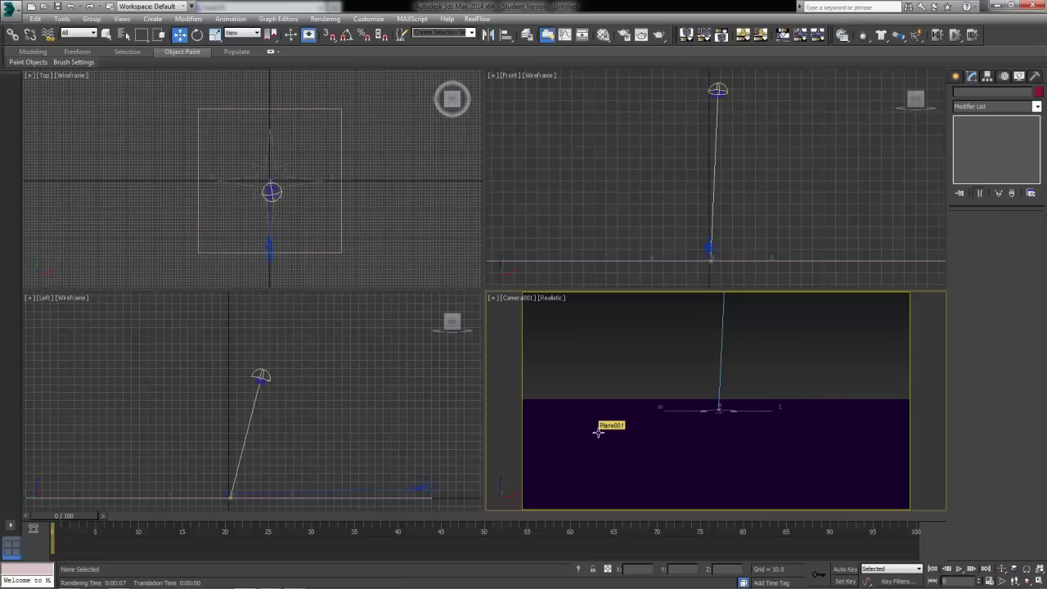
left_click(603, 35)
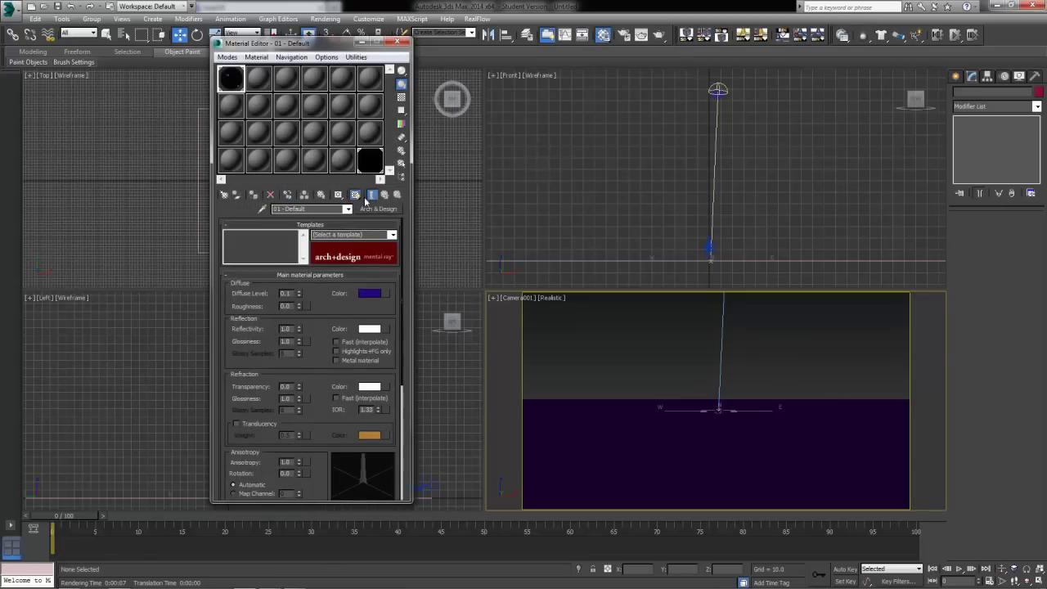
left_click(355, 194)
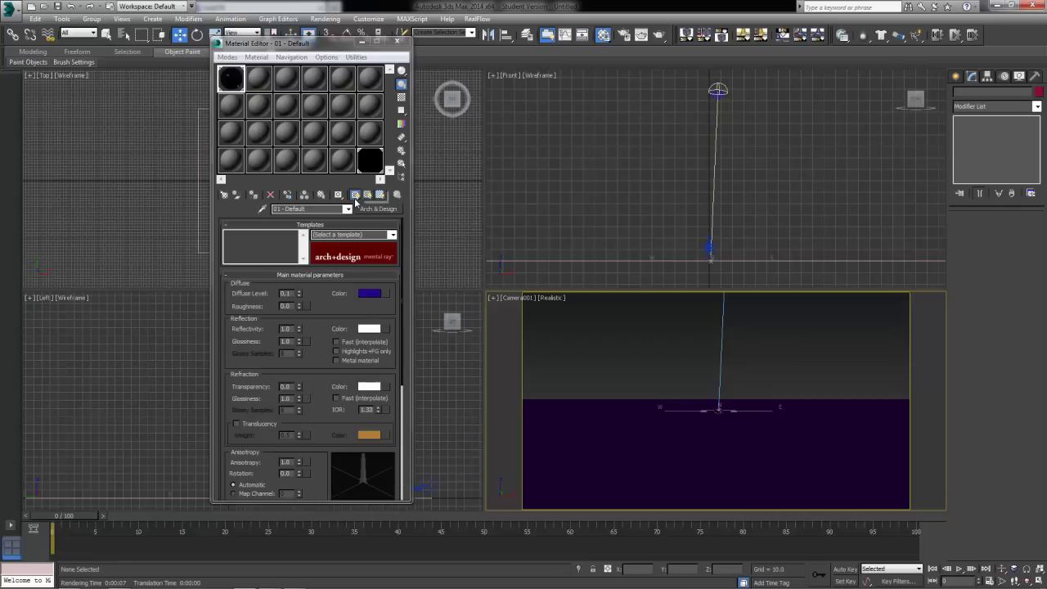
left_click(397, 41)
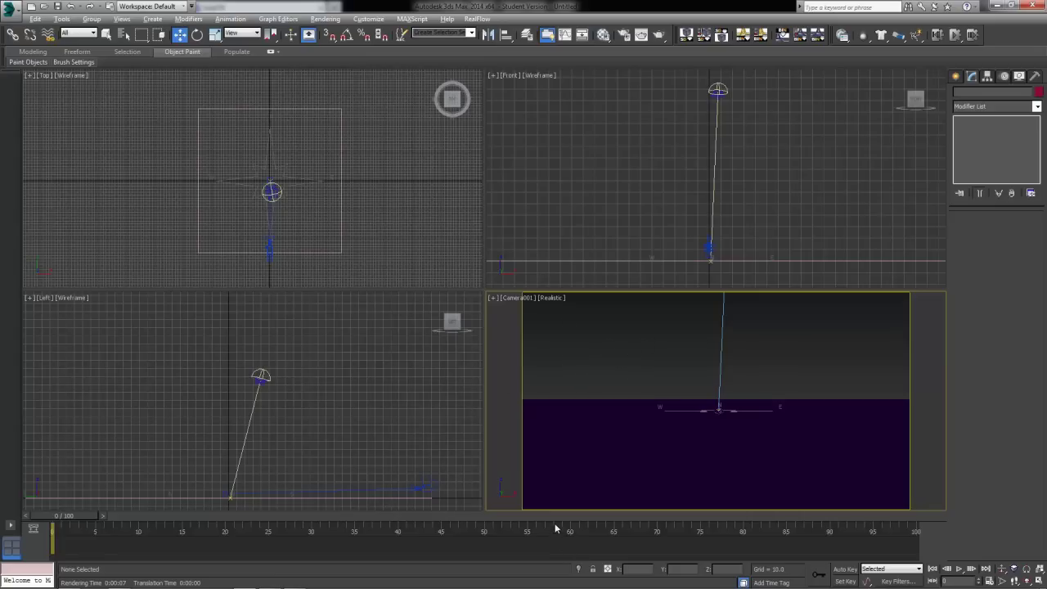
Set the Camera001 viewport background to Use Environment Background.
key("alt+b")
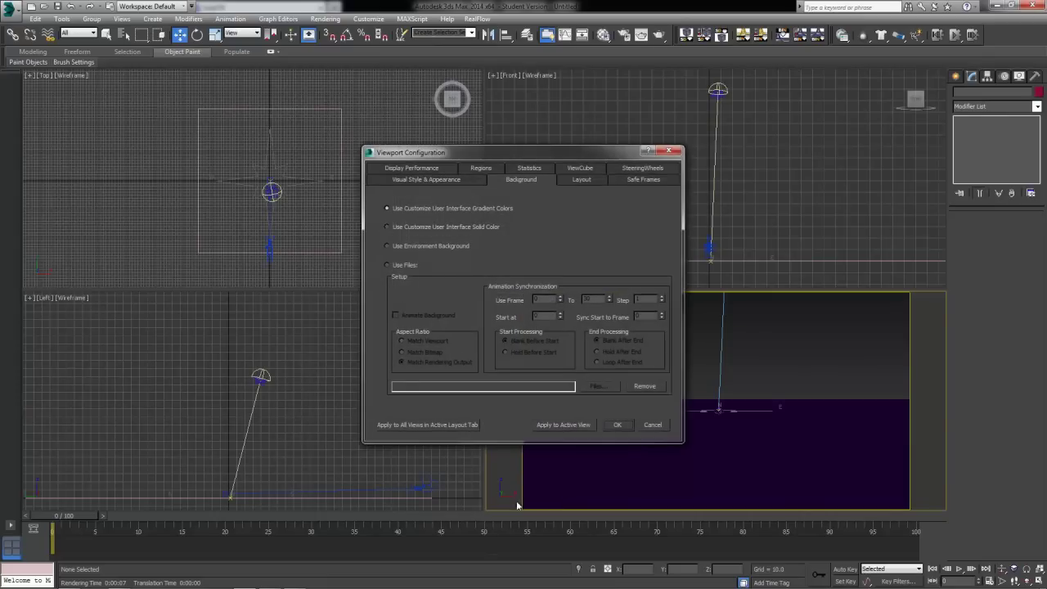
left_click(670, 152)
left_click(550, 299)
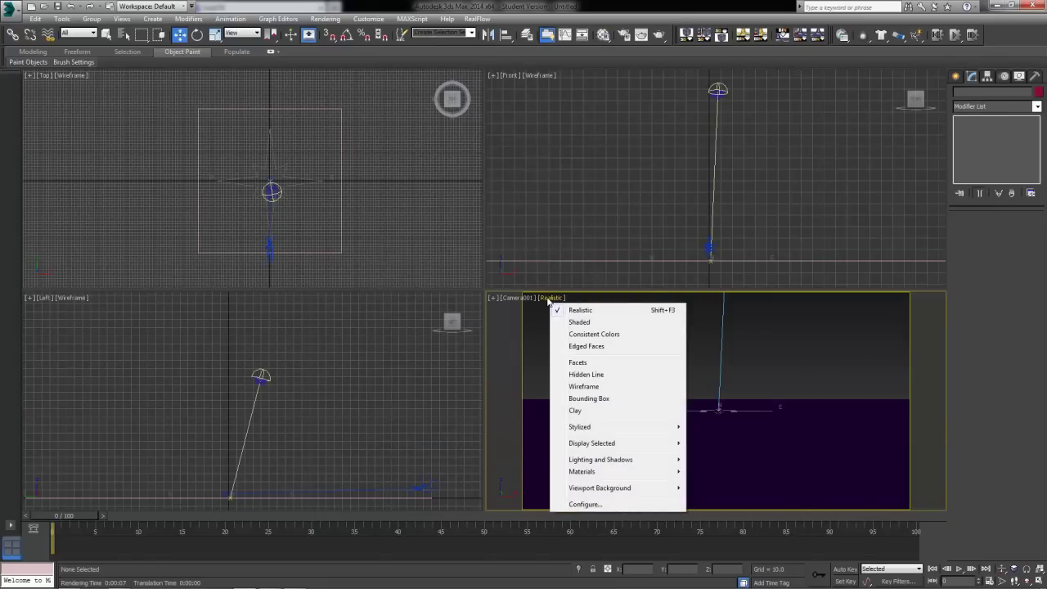
left_click(585, 504)
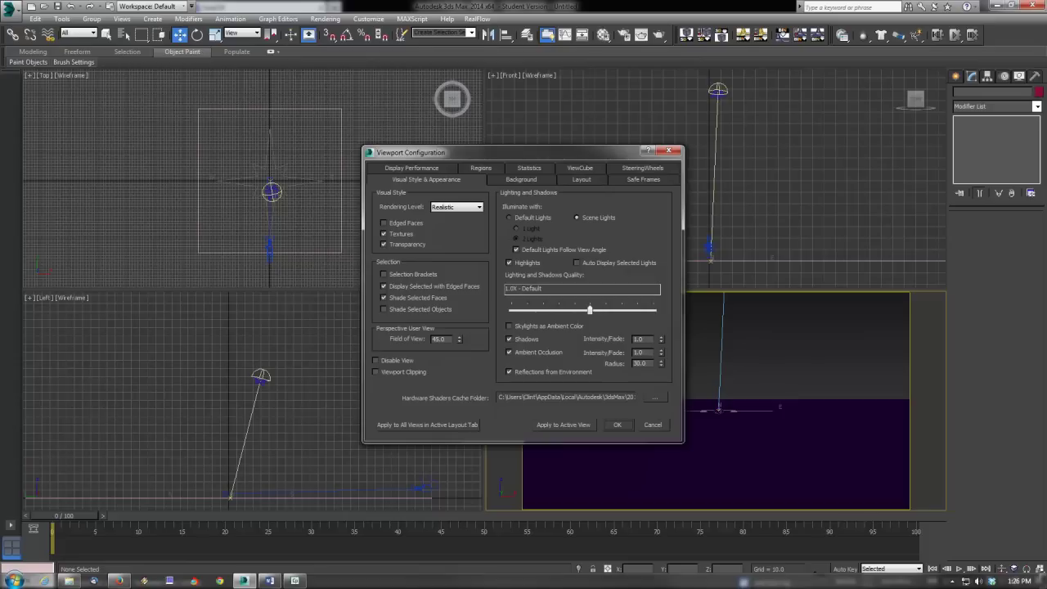
left_click(543, 181)
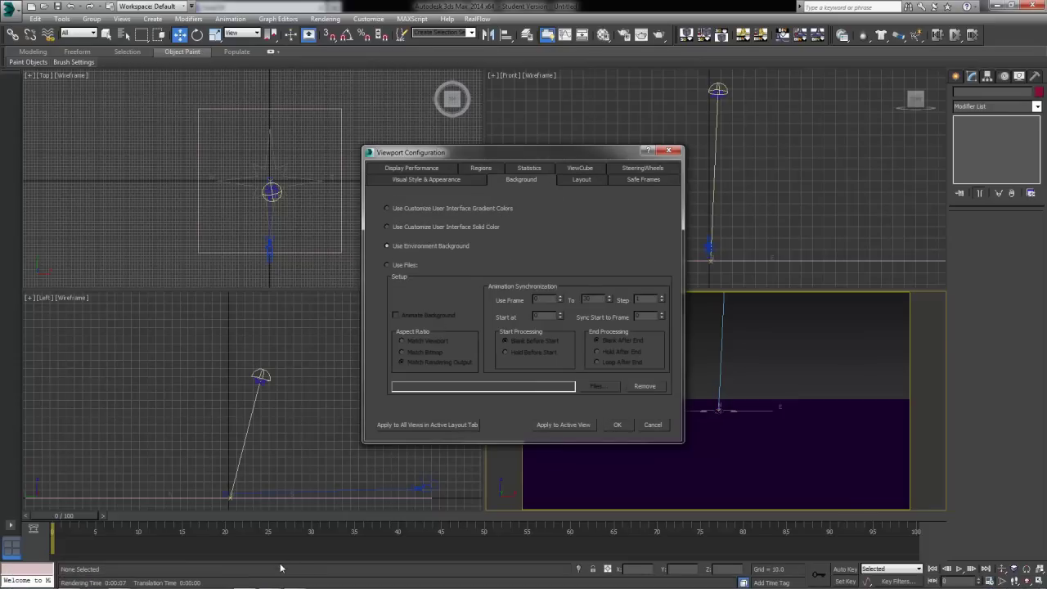
left_click(565, 425)
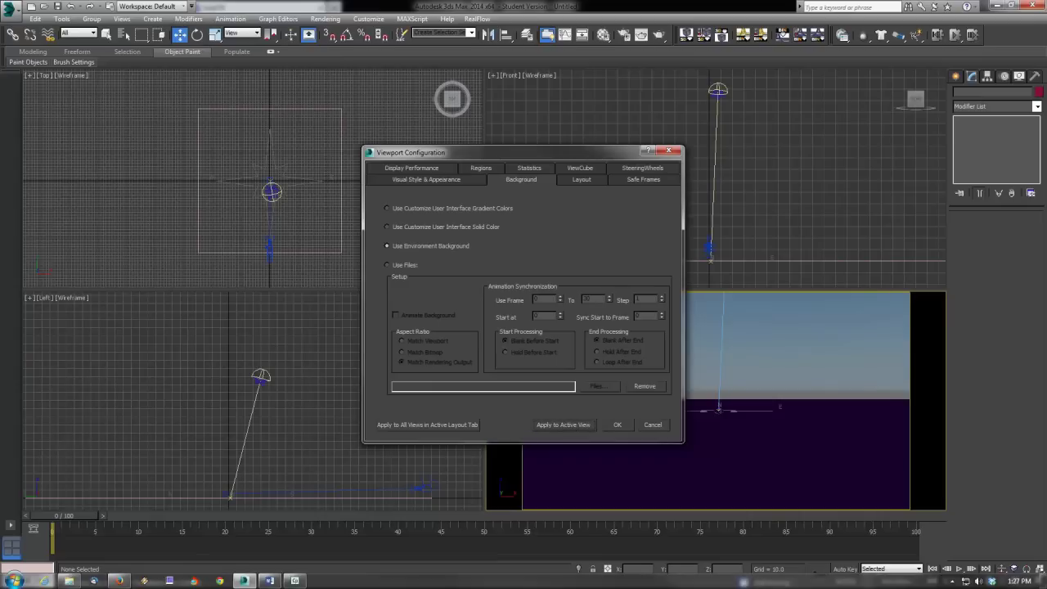
left_click(618, 424)
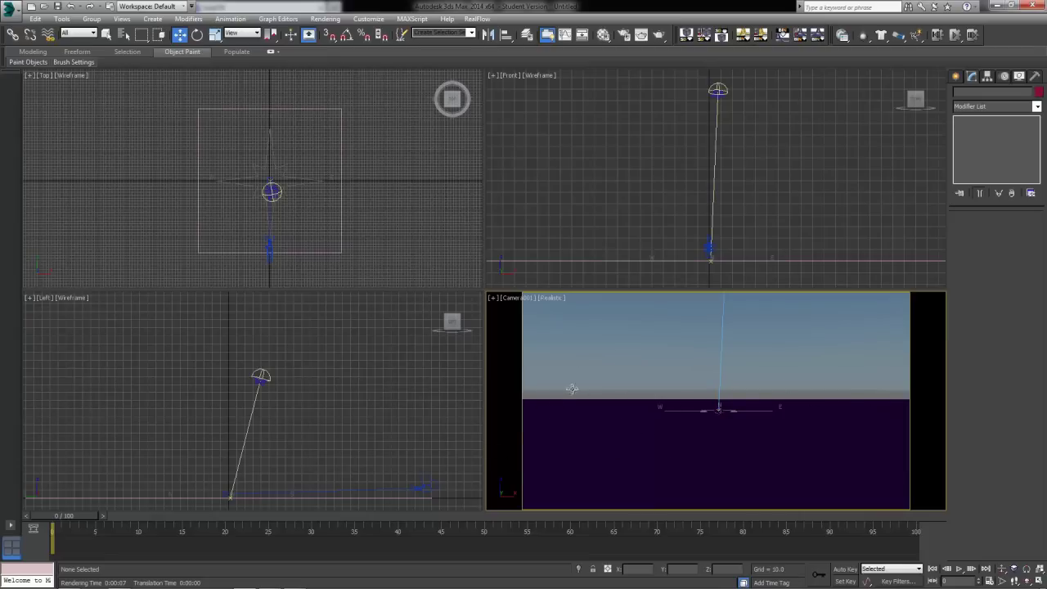
Set viewports to show Realistic Materials with Maps.
left_click(121, 19)
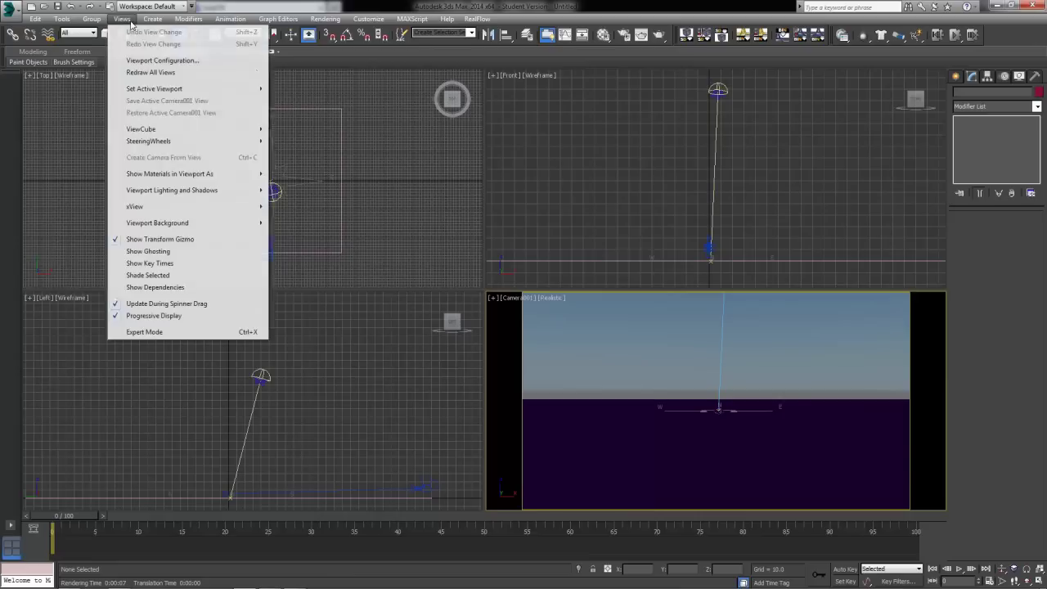
mouse_move(143, 175)
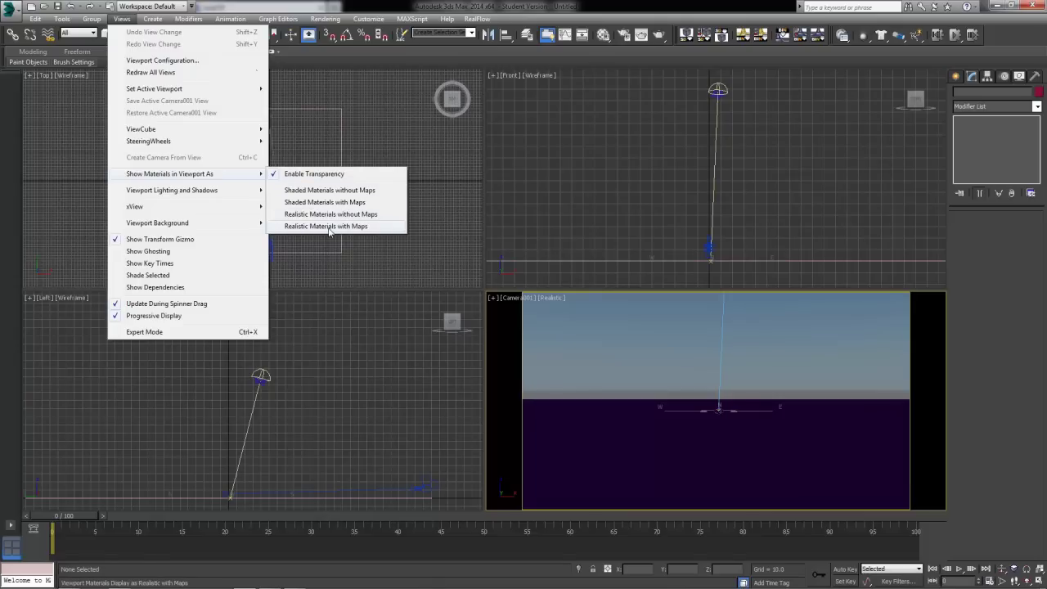
left_click(330, 226)
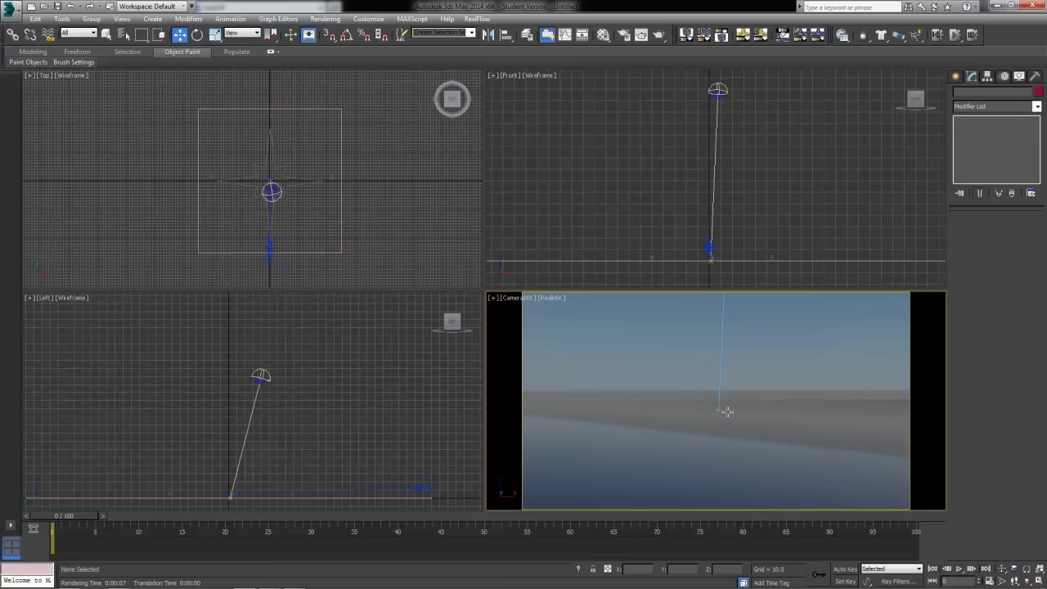
Maximize the camera view with Alt+W to inspect the sea, then restore four views.
right_click(669, 362)
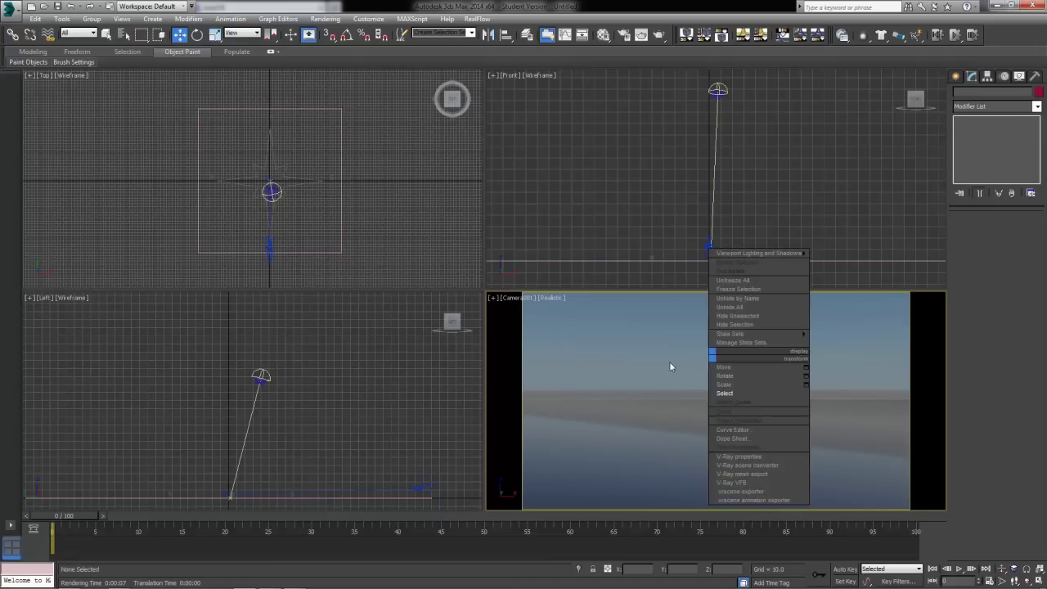
left_click(655, 360)
key("alt+w")
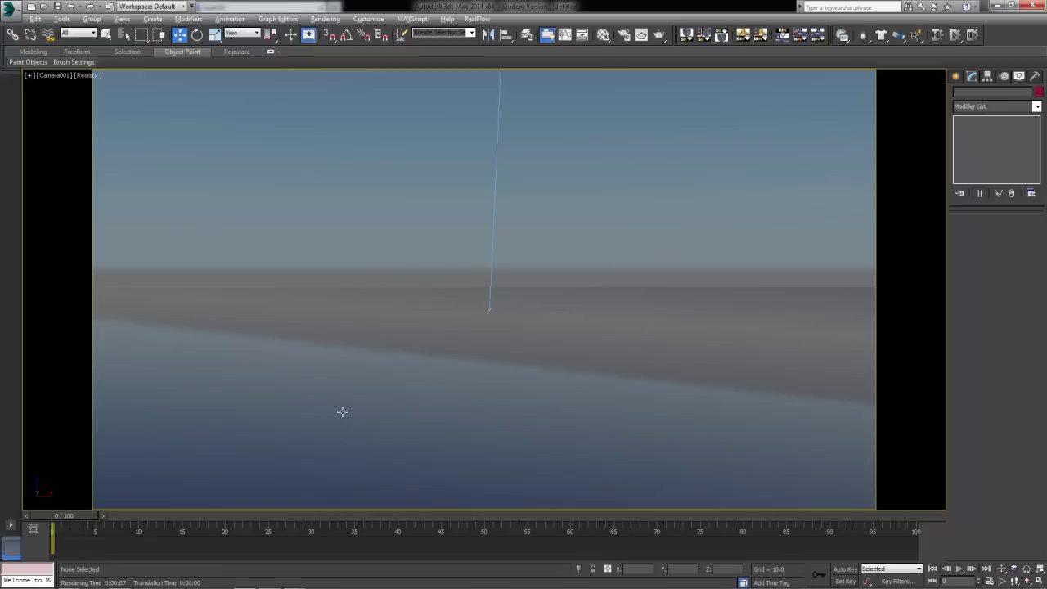
key("alt+w")
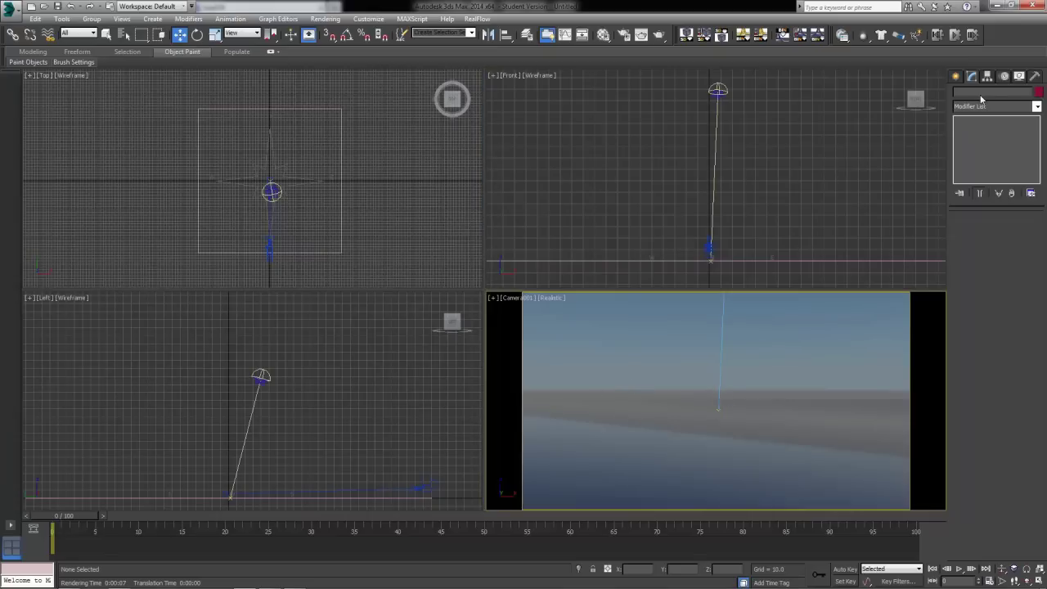
Select the Daylight001 system in the viewport.
left_click(722, 90)
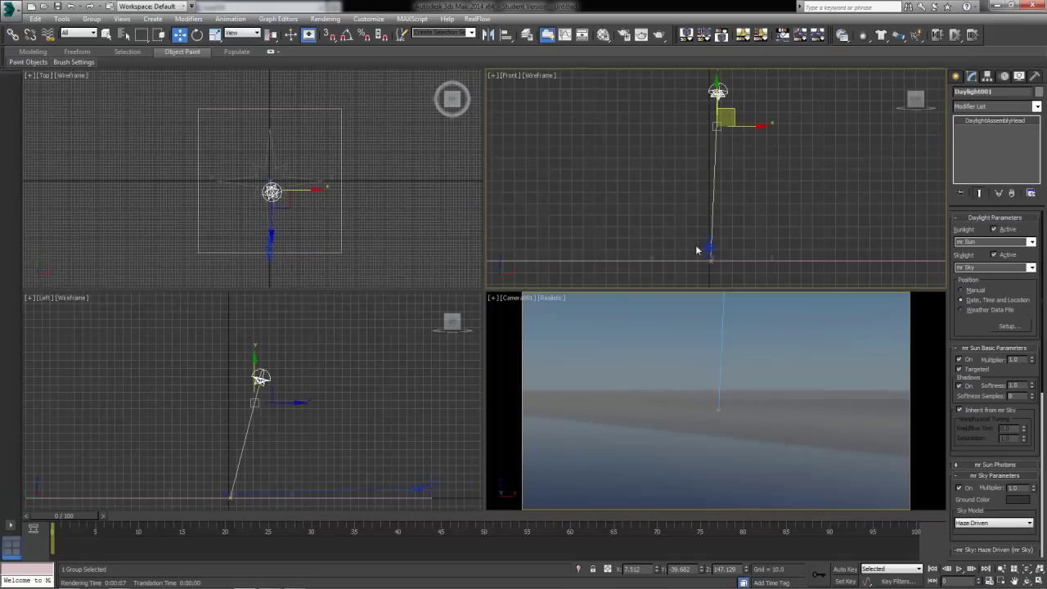
scroll(972, 327, "down", 2)
scroll(972, 327, "up", 2)
left_click(750, 123)
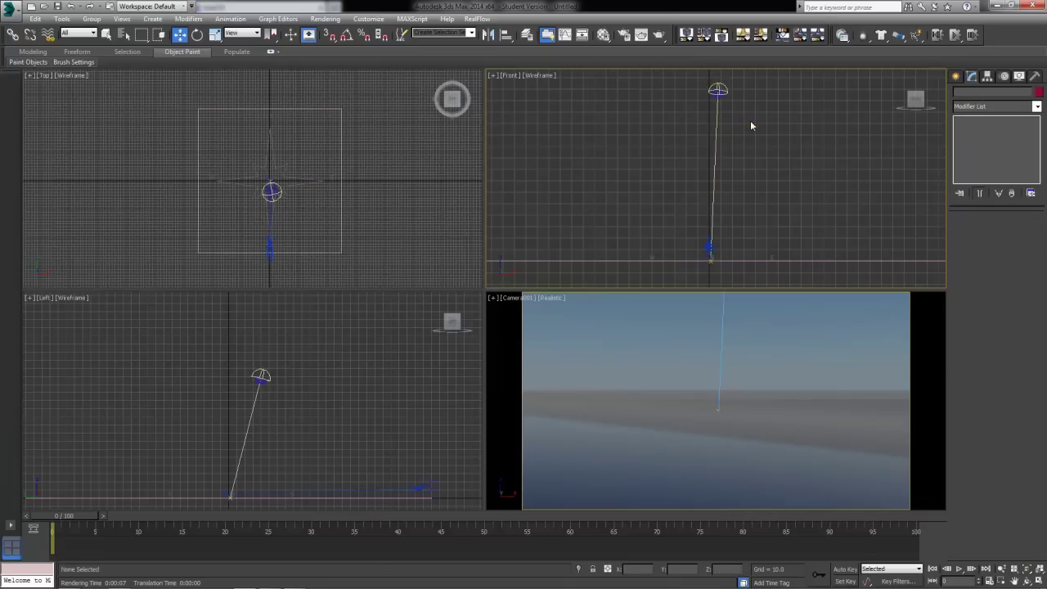
left_click(722, 92)
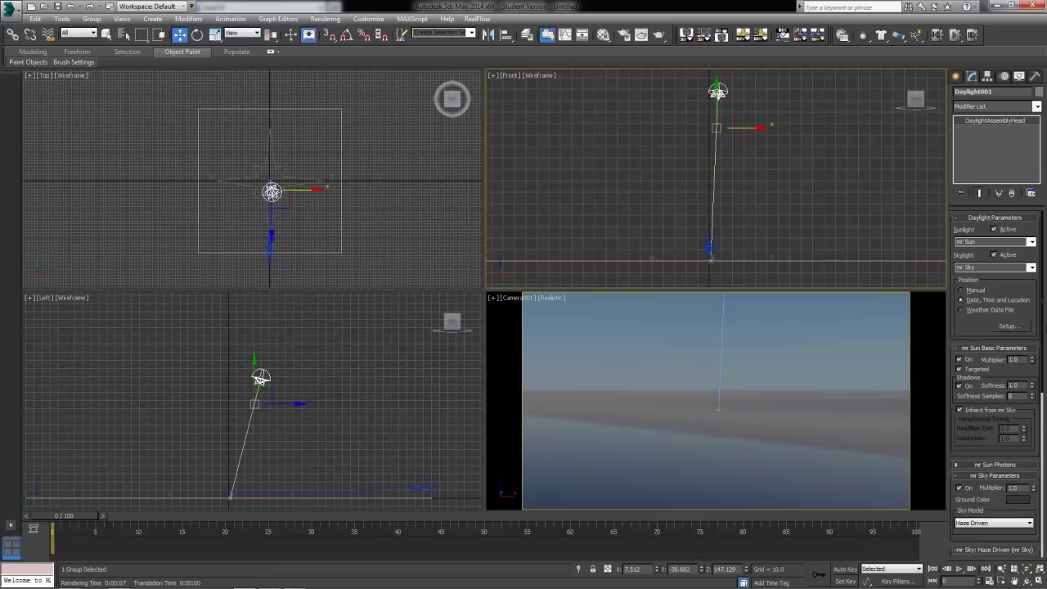
Set Daylight001's location to Honolulu, HI from the World map, keeping 12:00 on 6/21/2014.
left_click(1013, 326)
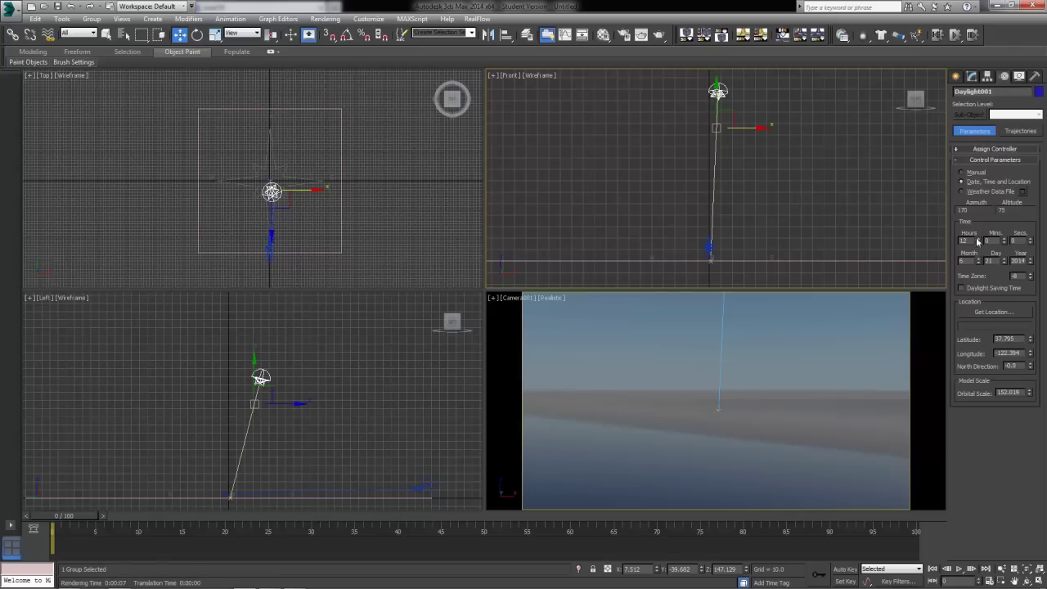
left_click(986, 314)
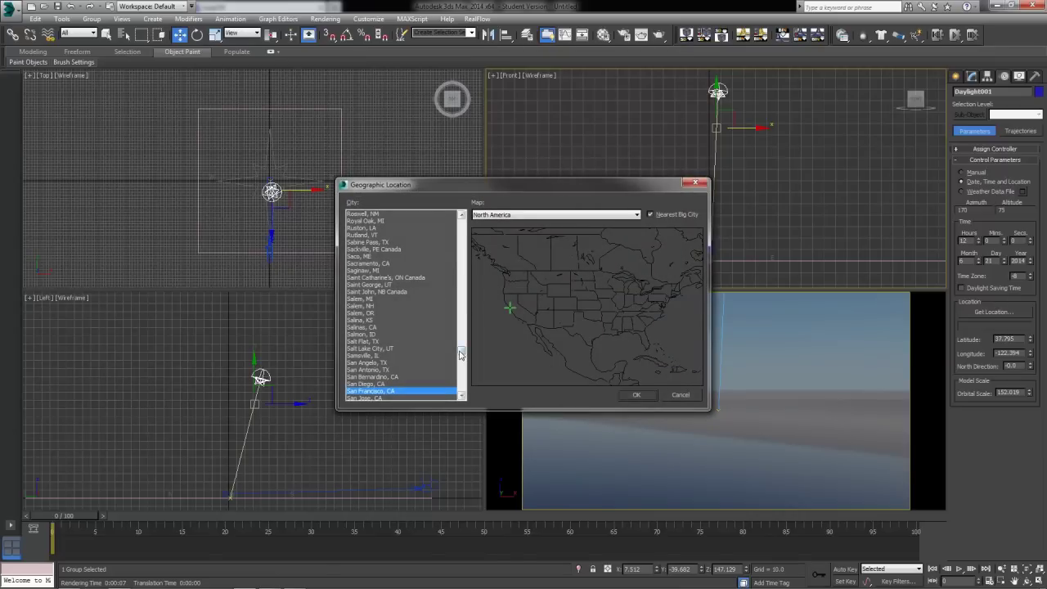
left_click(592, 329)
left_click(636, 214)
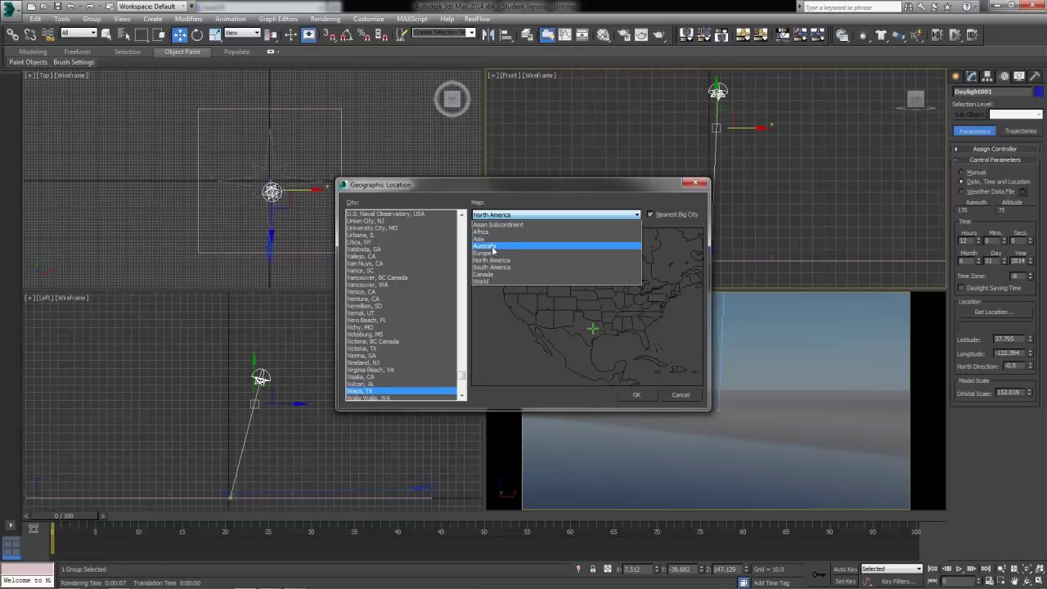
left_click(496, 282)
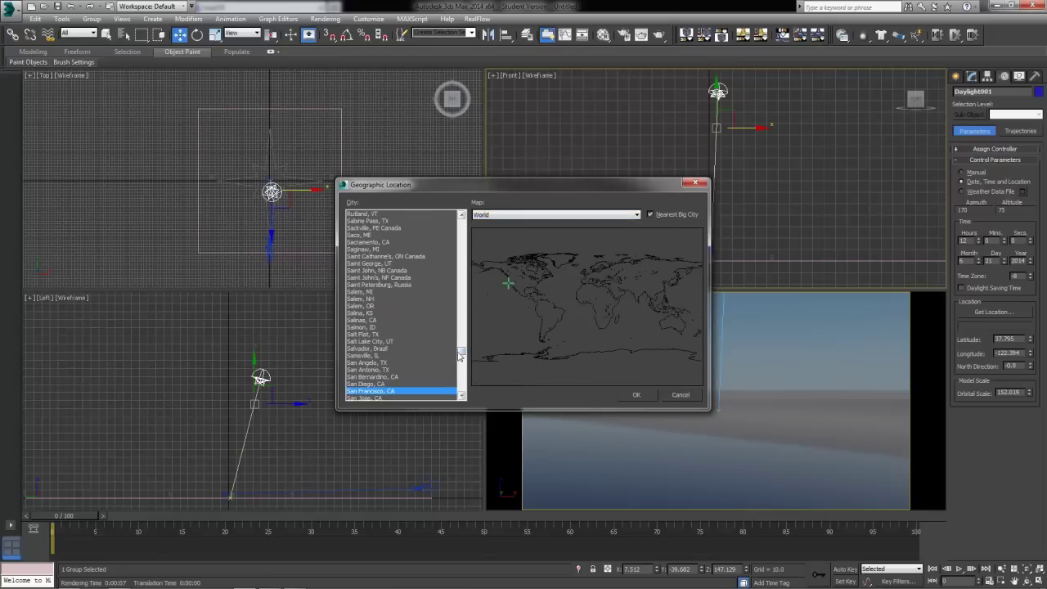
left_click(487, 293)
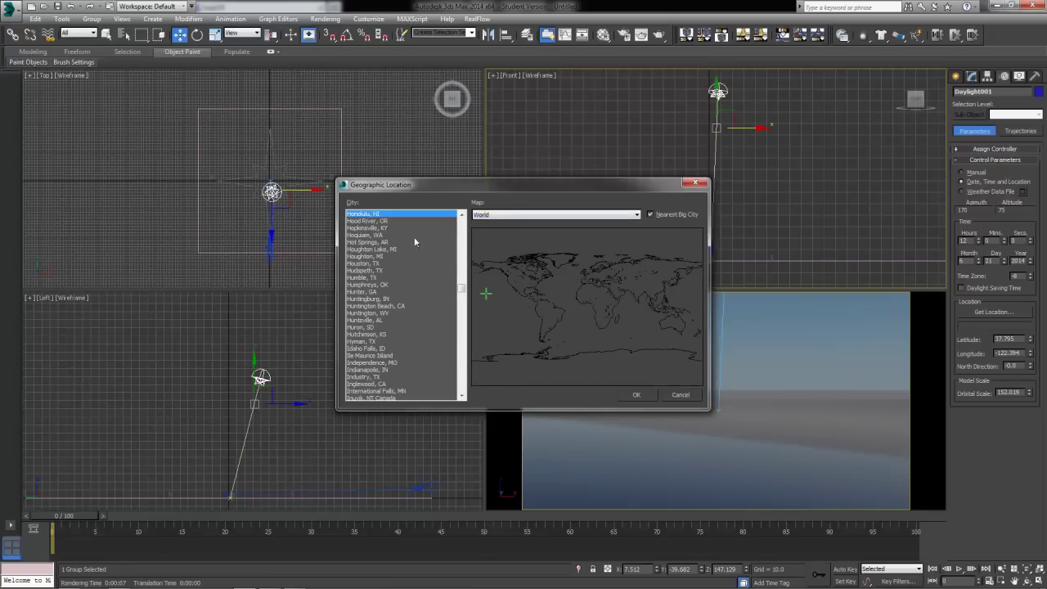
left_click(635, 395)
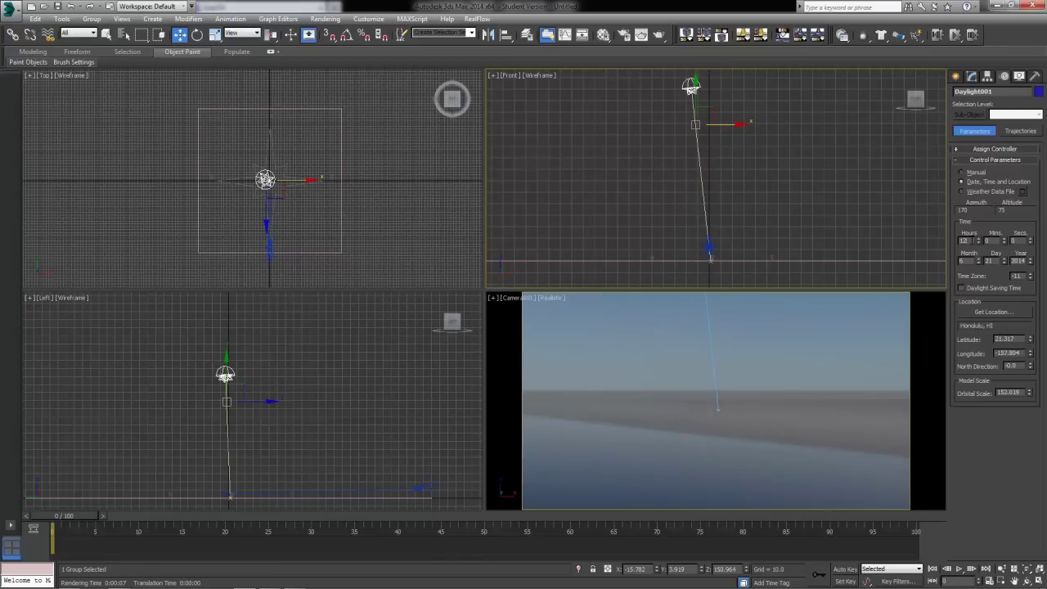
double_click(965, 240)
key("Tab")
key("Tab")
Test-render the camera view, stop it early, and recheck the location picker without changes.
right_click(678, 291)
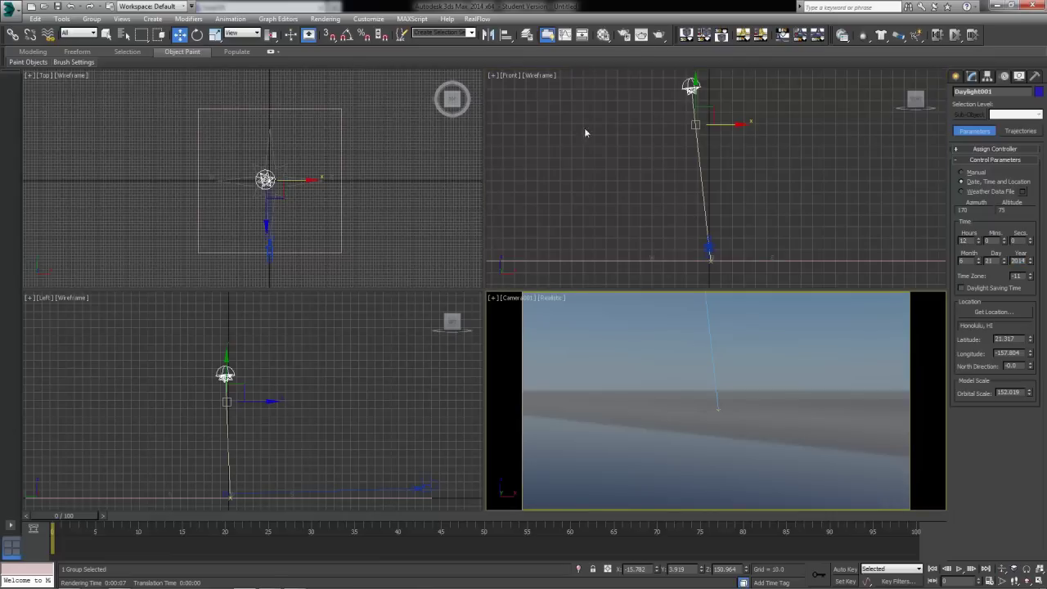
left_click(657, 38)
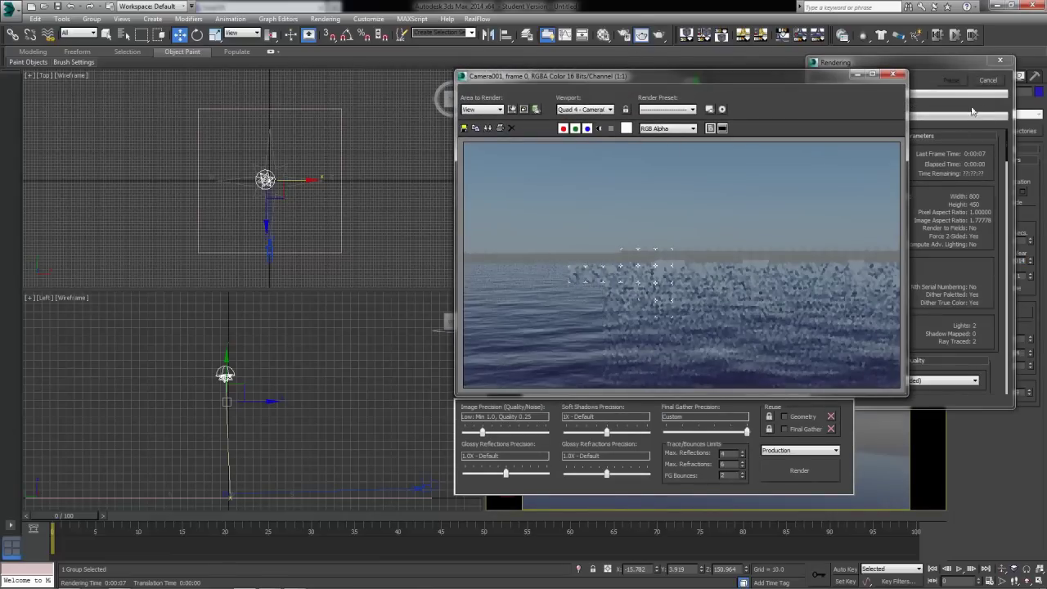
left_click(924, 98)
key("Escape")
left_click(898, 75)
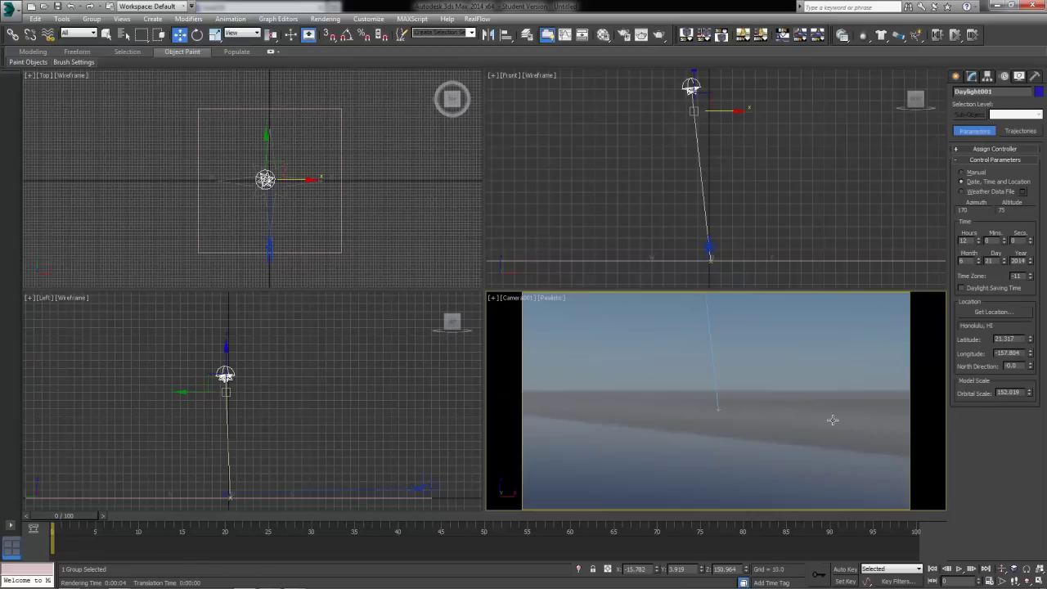
left_click(982, 312)
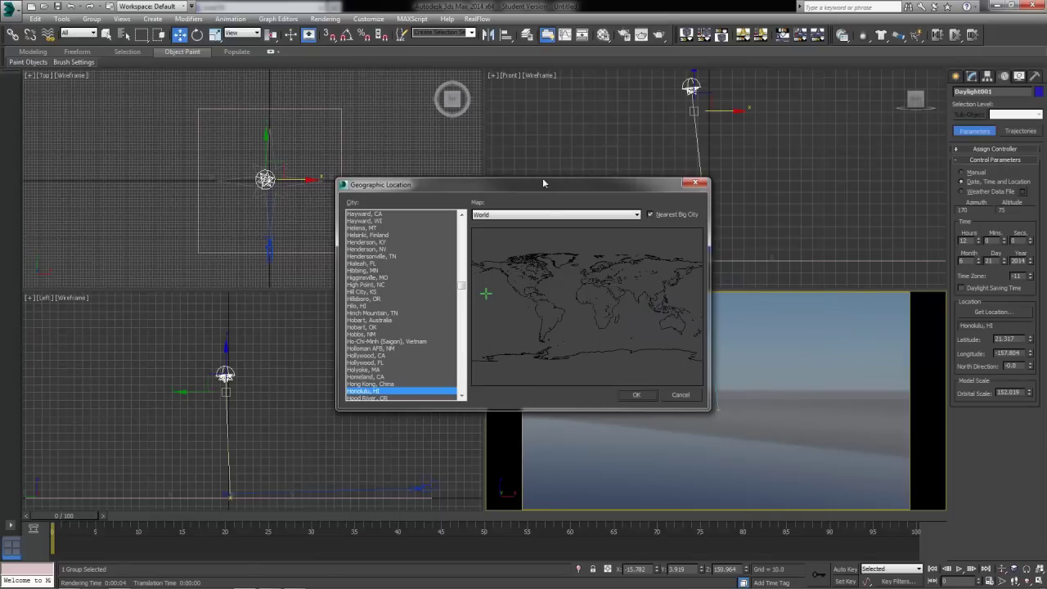
left_click(684, 396)
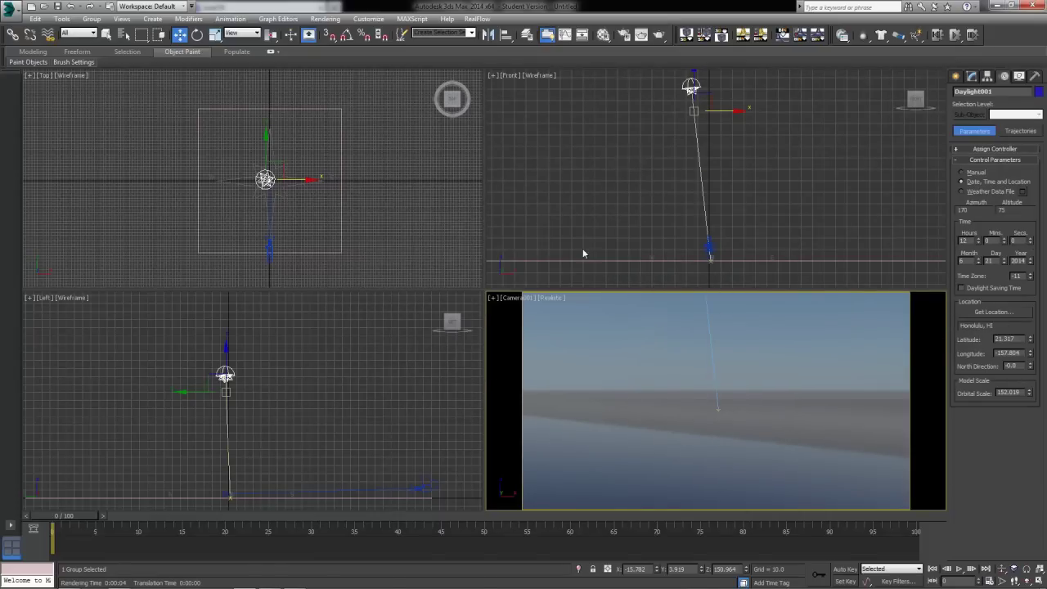
Set Daylight001's sun position to Manual, dismissing the Configure Weather Data dialog unused.
left_click(691, 87)
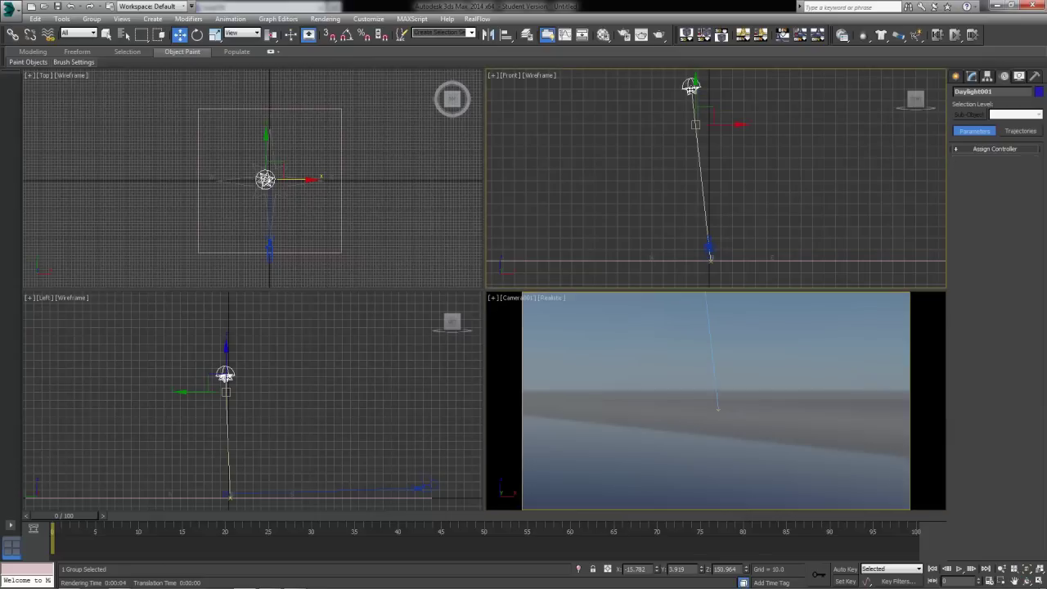
left_click(972, 76)
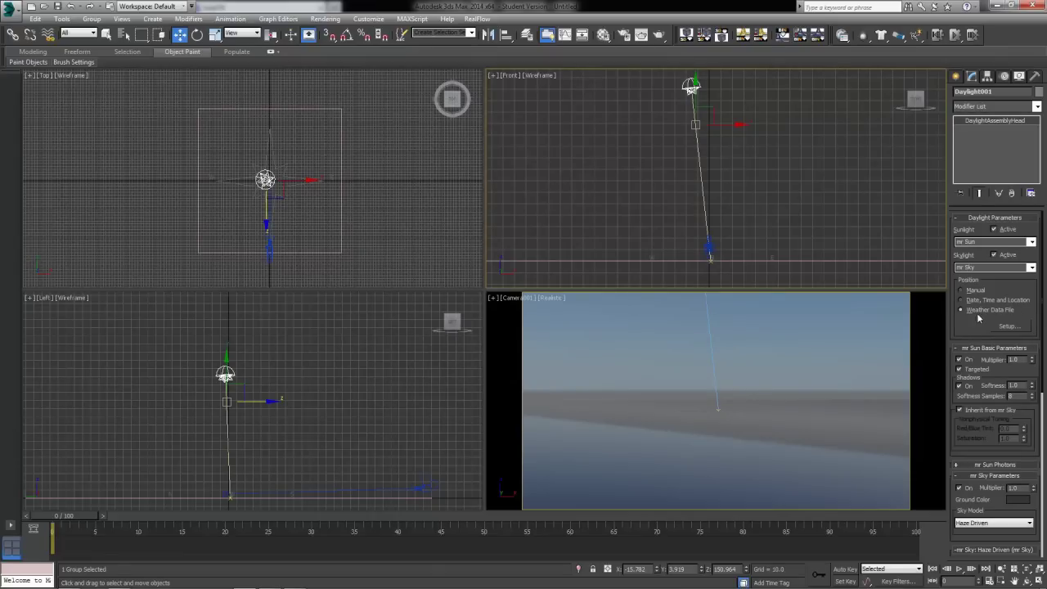
left_click(1006, 327)
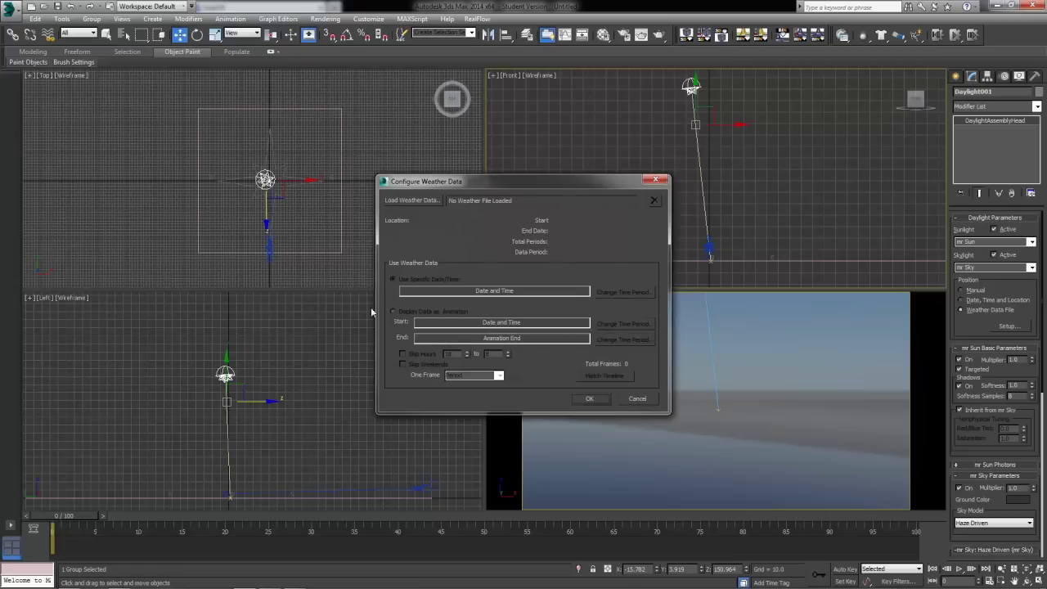
left_click(636, 399)
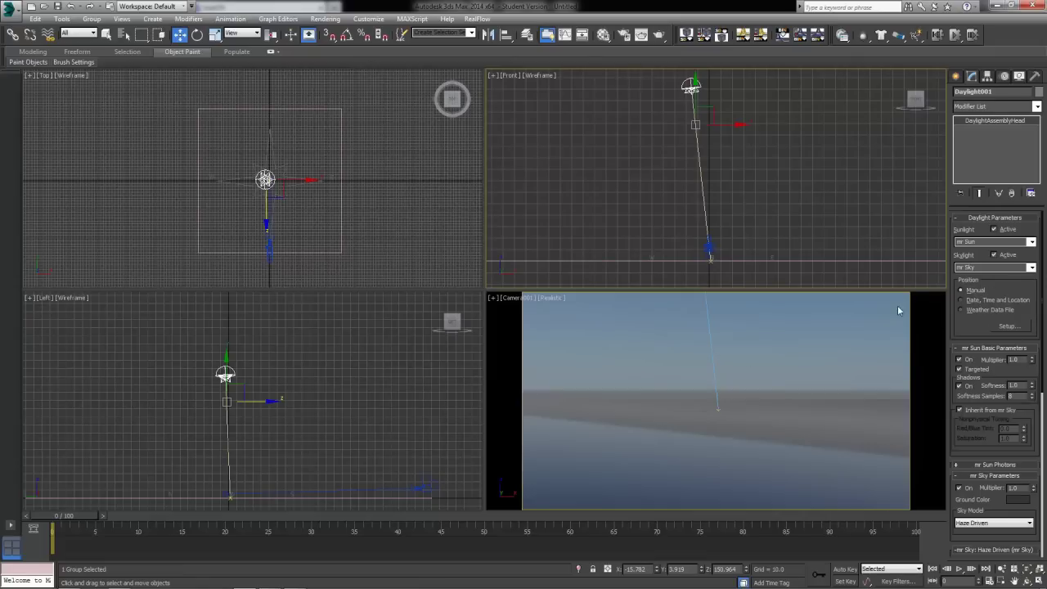
left_click_drag(722, 126, 733, 162)
right_click(679, 320)
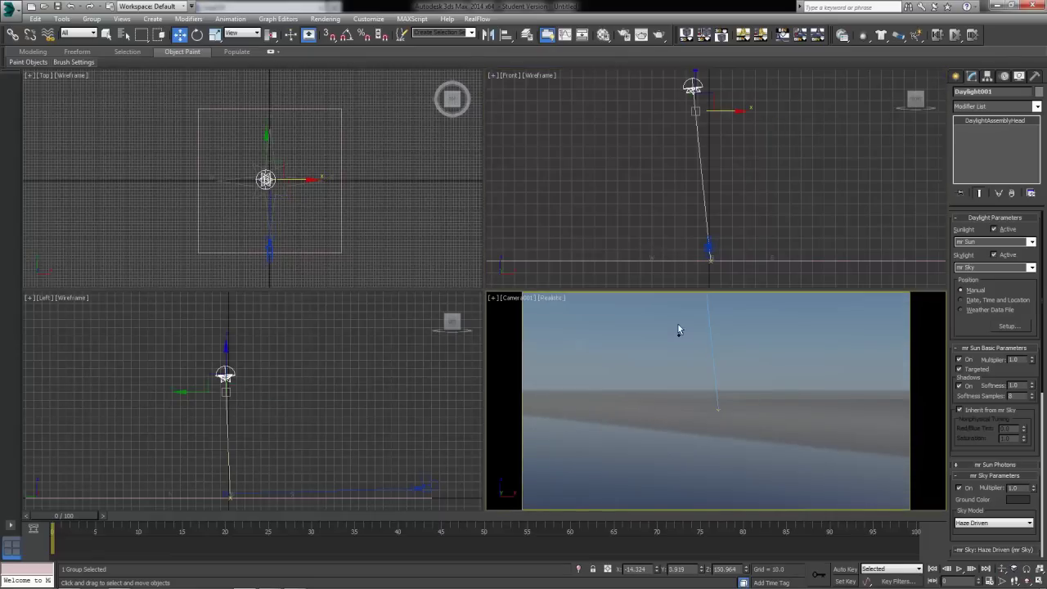
right_click(295, 243)
mouse_move(278, 167)
left_mouse_down()
mouse_move(286, 186)
mouse_move(292, 166)
mouse_move(274, 150)
mouse_move(285, 164)
left_mouse_up()
right_click(381, 155)
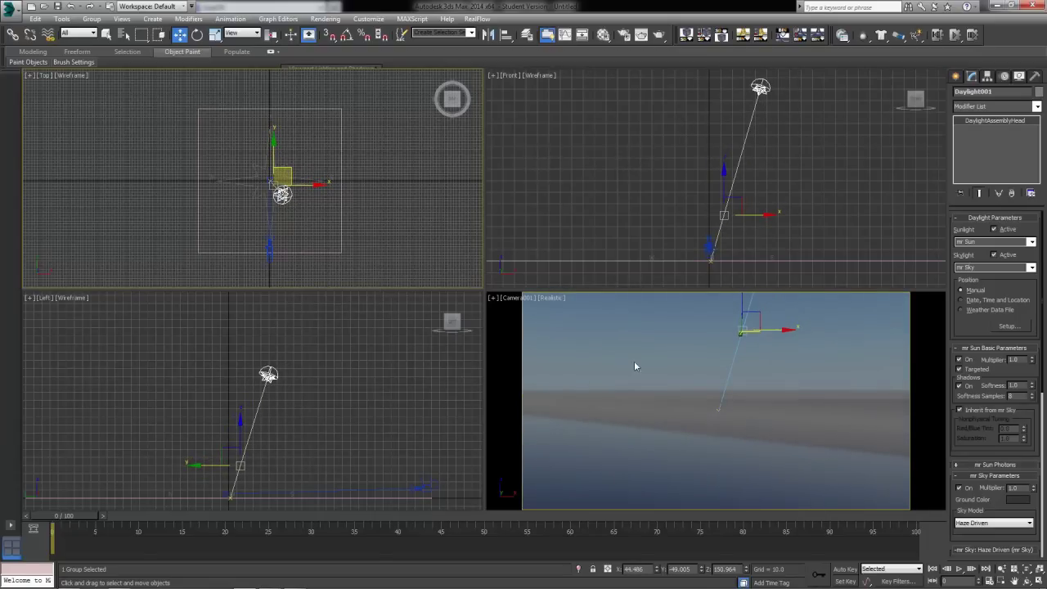
right_click(519, 440)
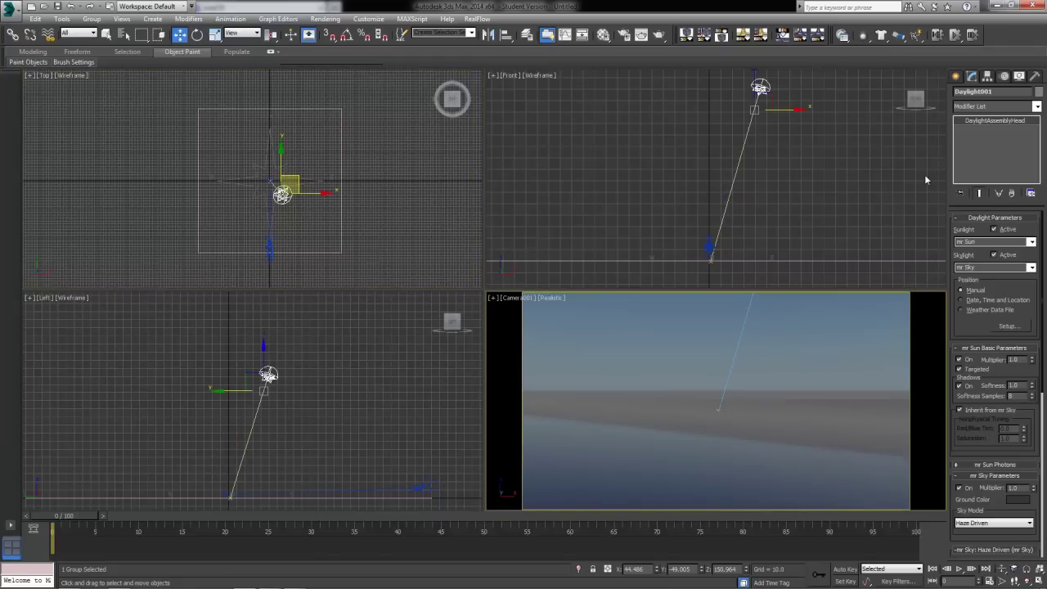
left_click(659, 36)
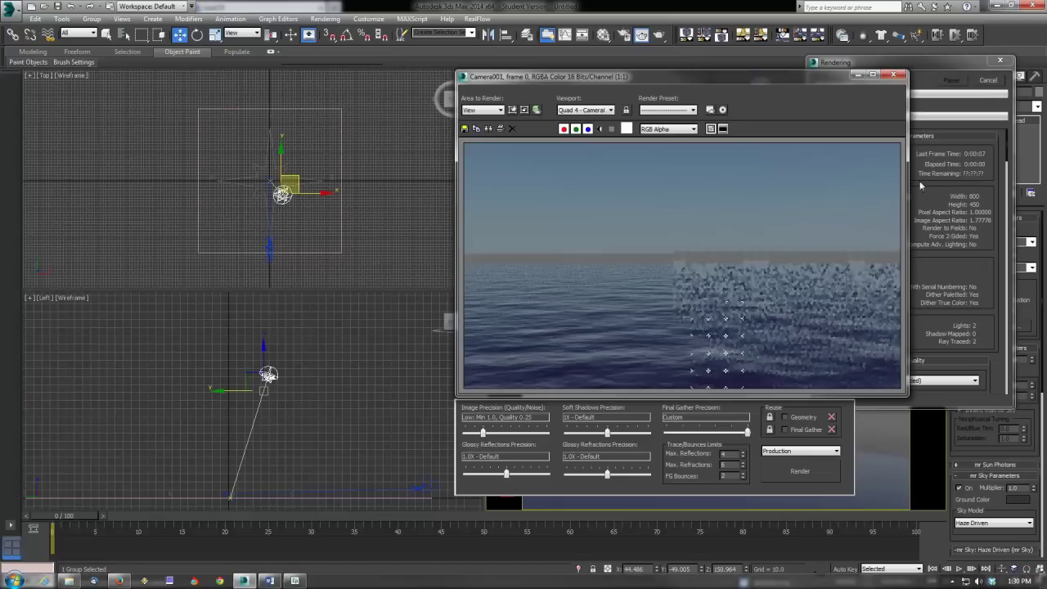
key("Escape")
left_click(900, 76)
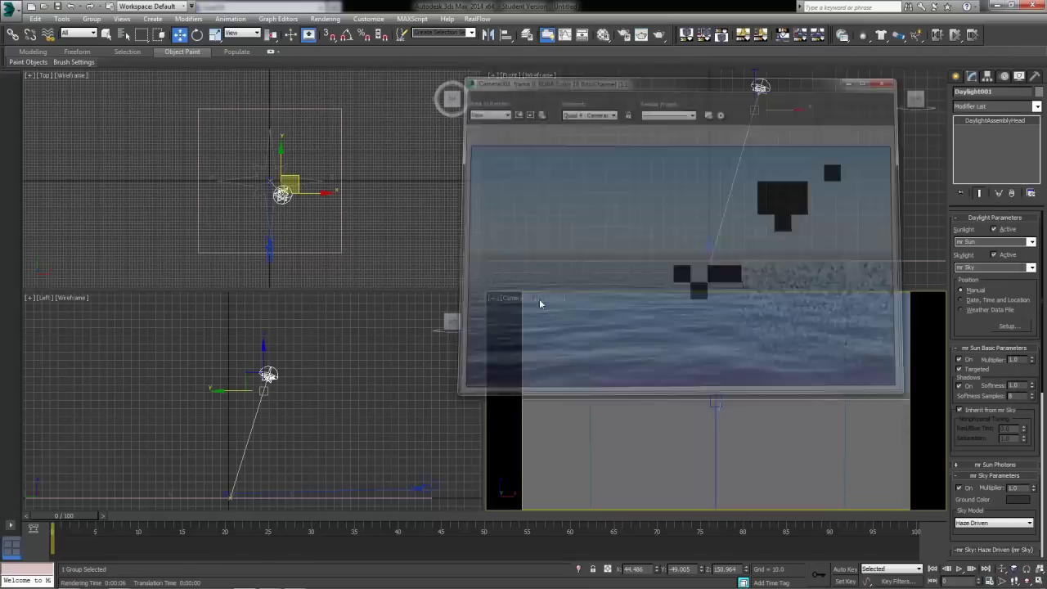
scroll(966, 337, "down", 1)
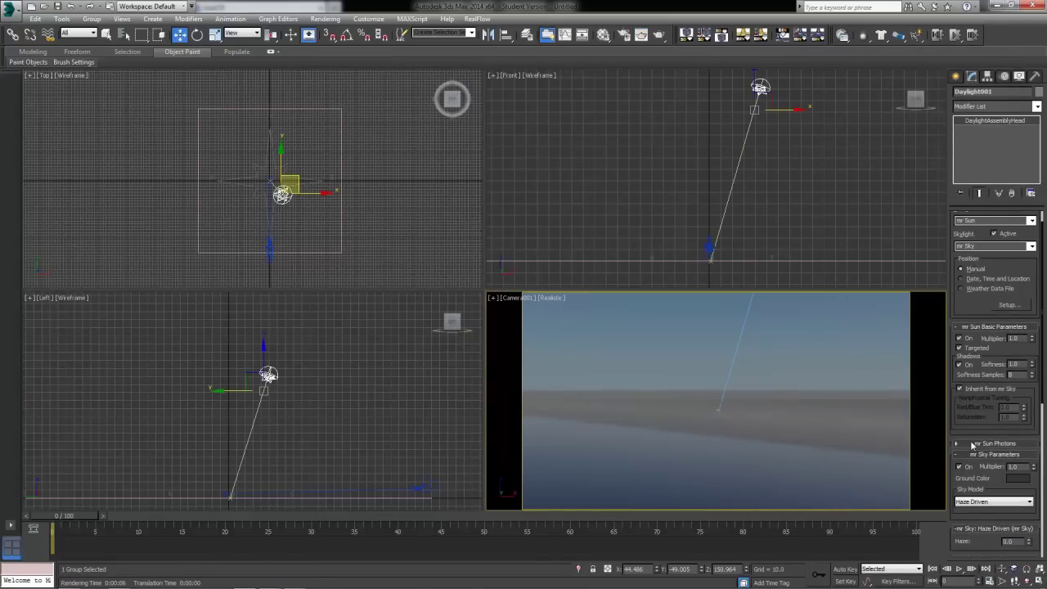
scroll(971, 444, "down", 3)
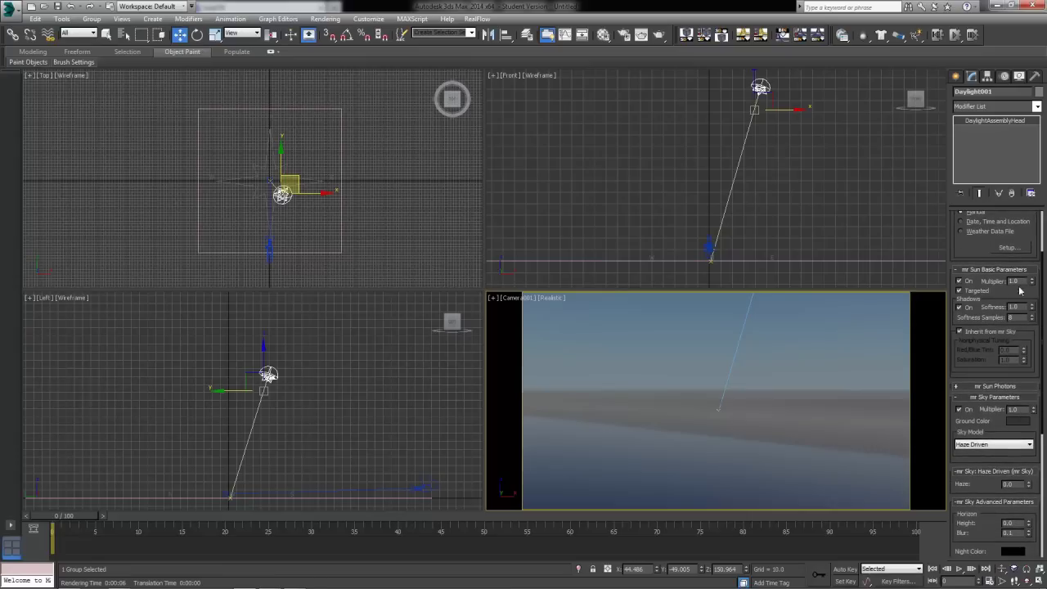
scroll(972, 261, "down", 1)
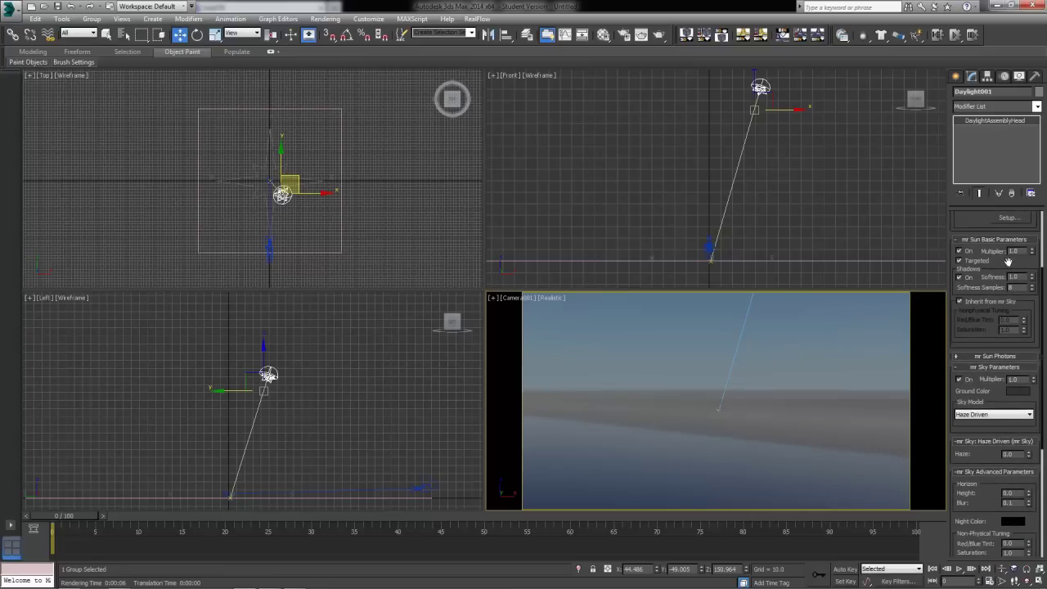
left_click(960, 252)
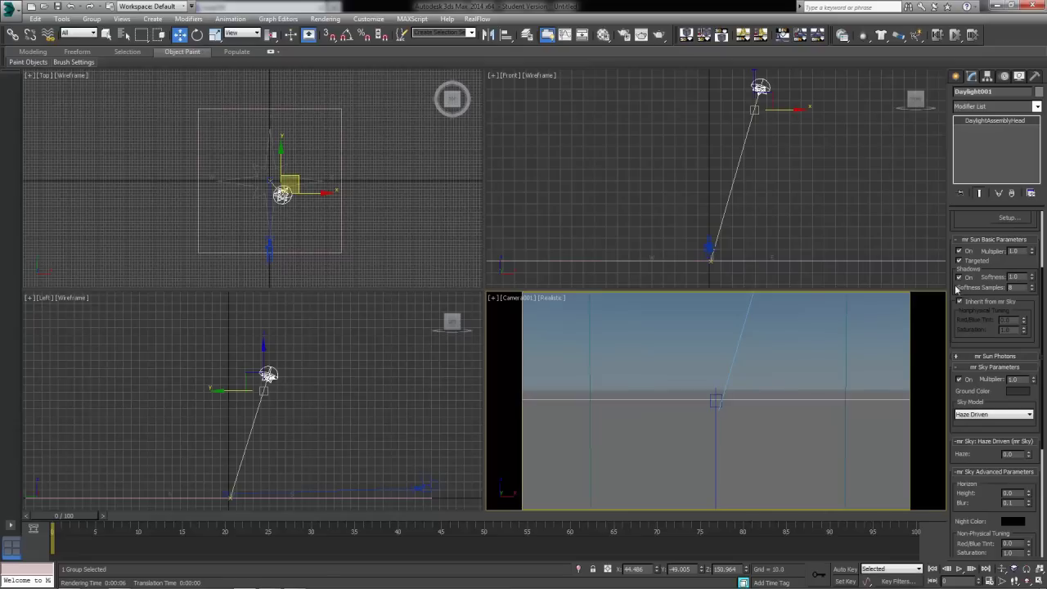
left_click(960, 380)
left_click(1015, 252)
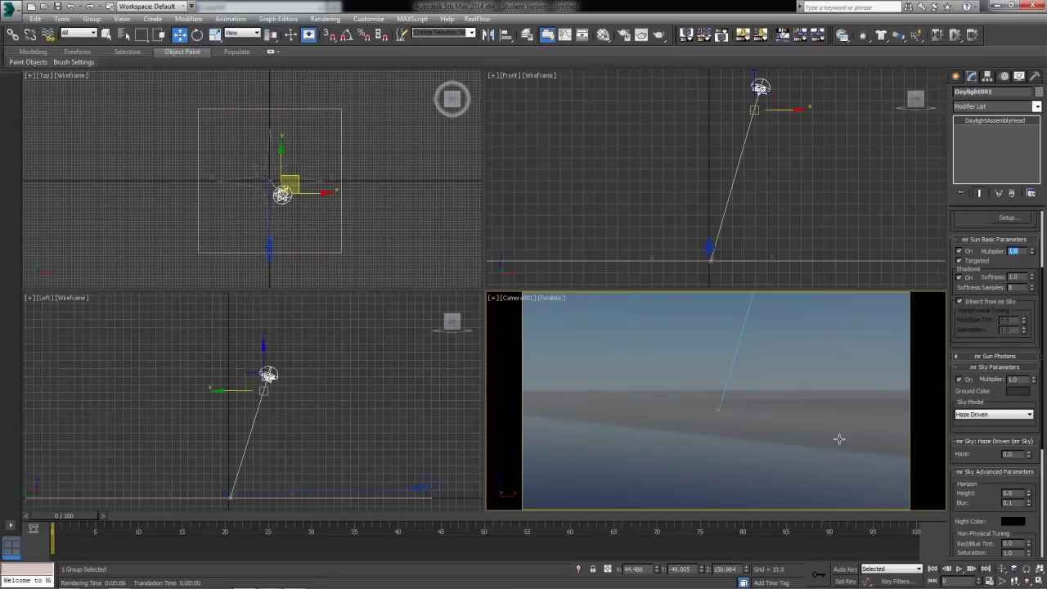
right_click(1033, 256)
mouse_move(1033, 256)
left_mouse_down()
mouse_move(1034, 246)
mouse_move(1034, 256)
left_mouse_up()
right_click(743, 377)
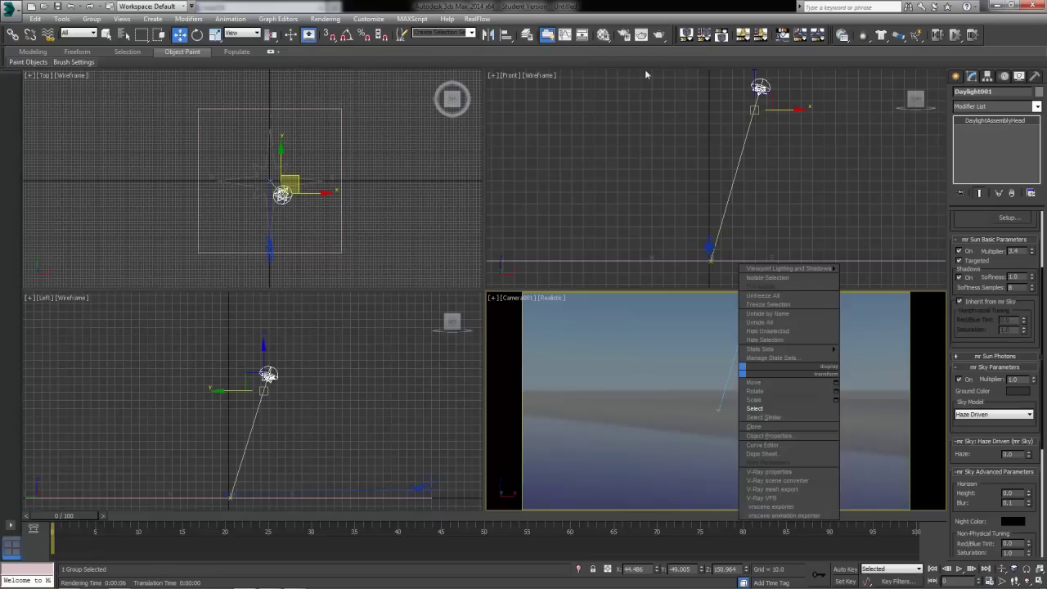
key("shift+q")
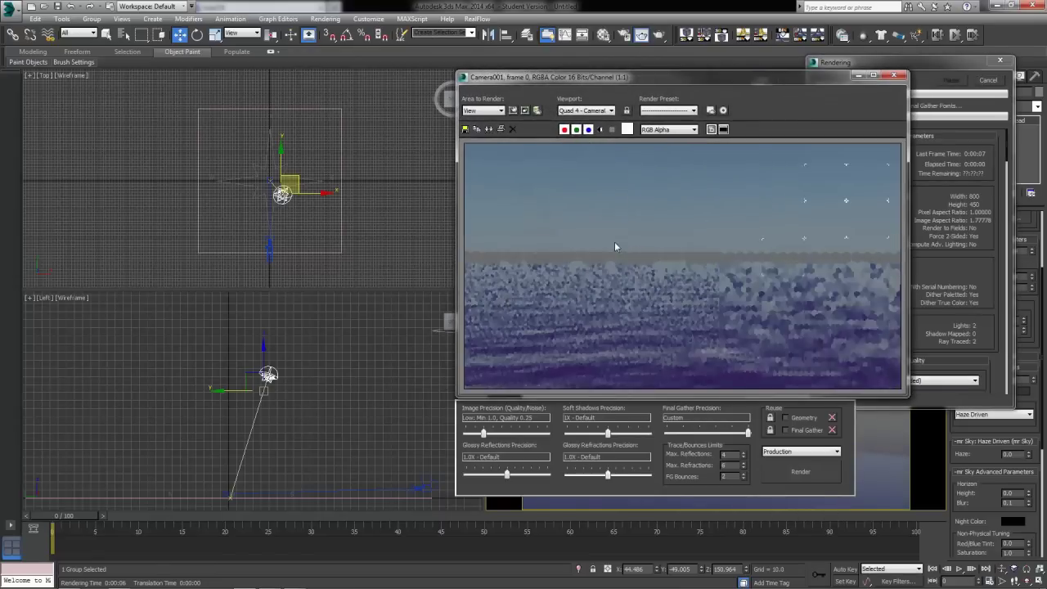
left_click(996, 89)
left_click(996, 88)
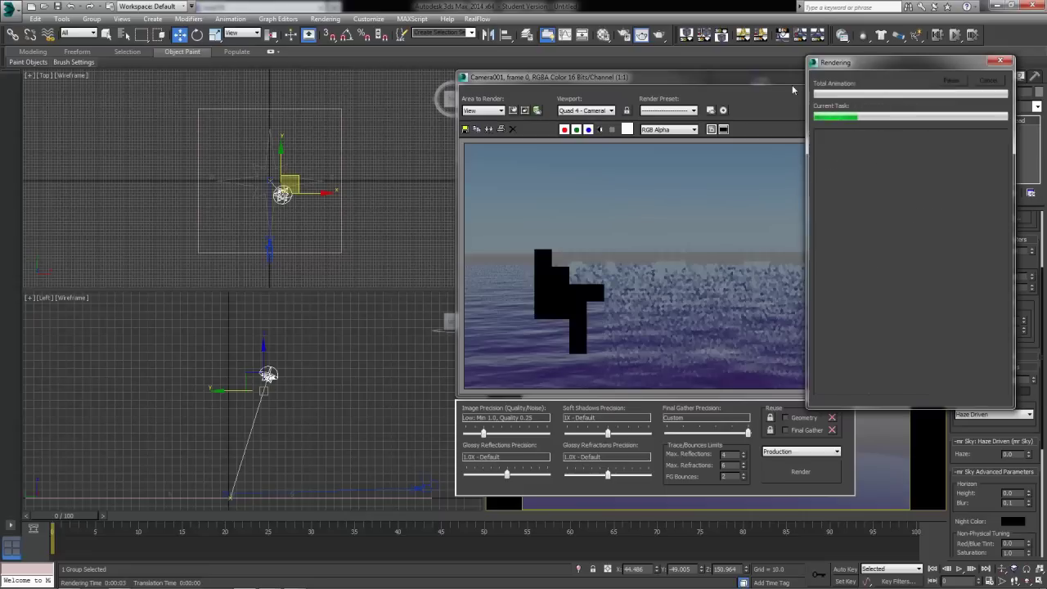
left_click(847, 77)
double_click(1015, 251)
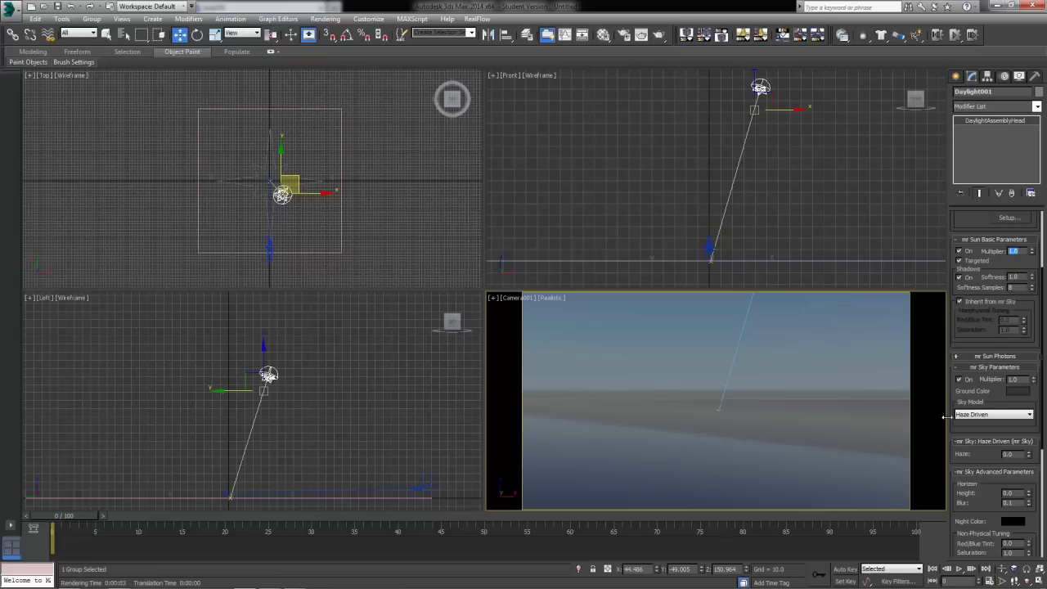
key("Return")
key("Tab")
Collapse the mr Sun Basic Parameters and Photons rollouts and select the mr Sky multiplier.
left_click(960, 241)
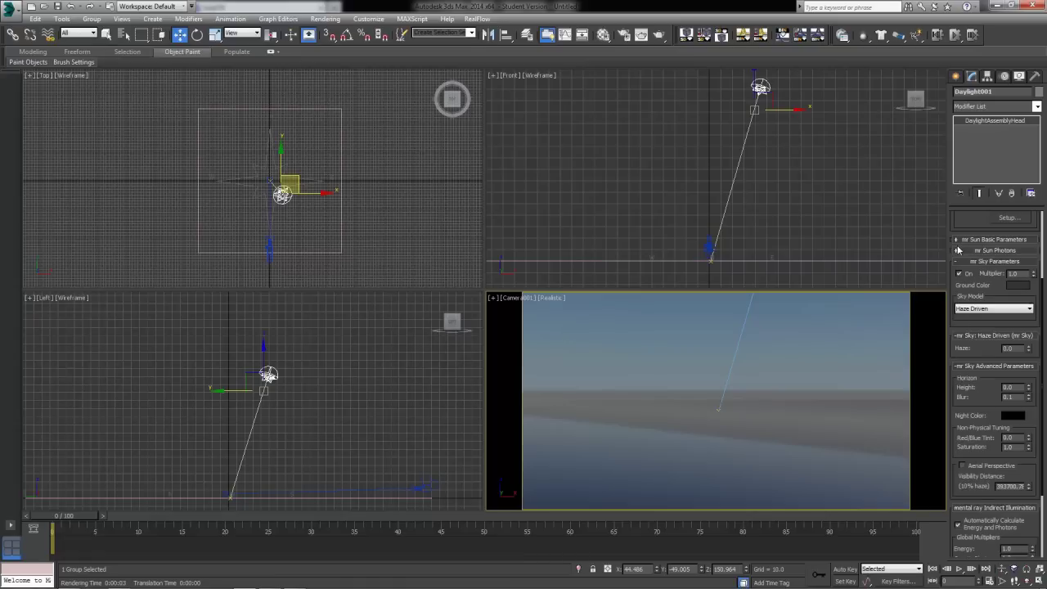
left_click(968, 251)
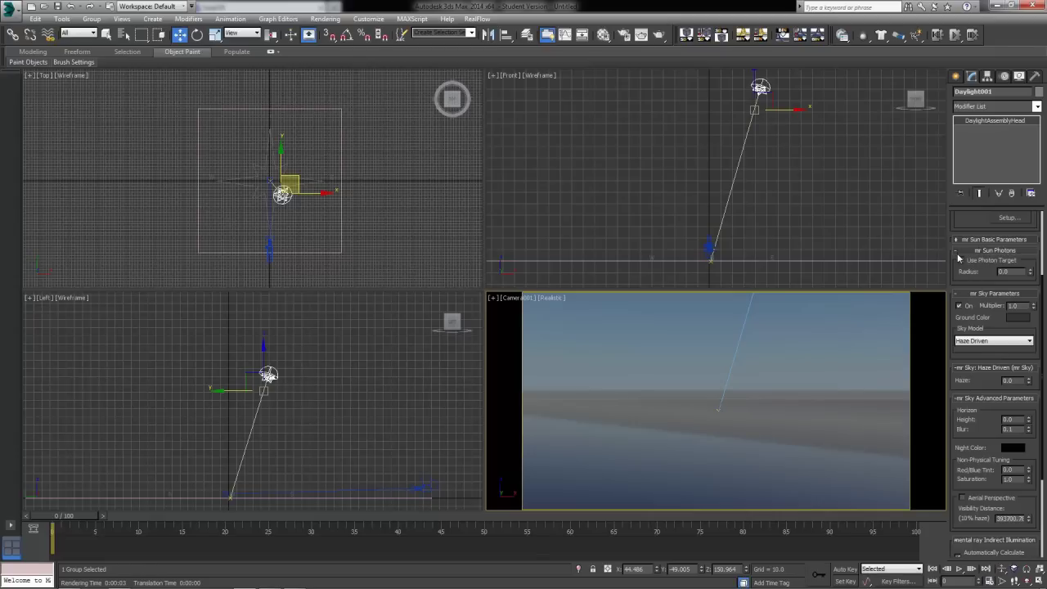
left_click(959, 251)
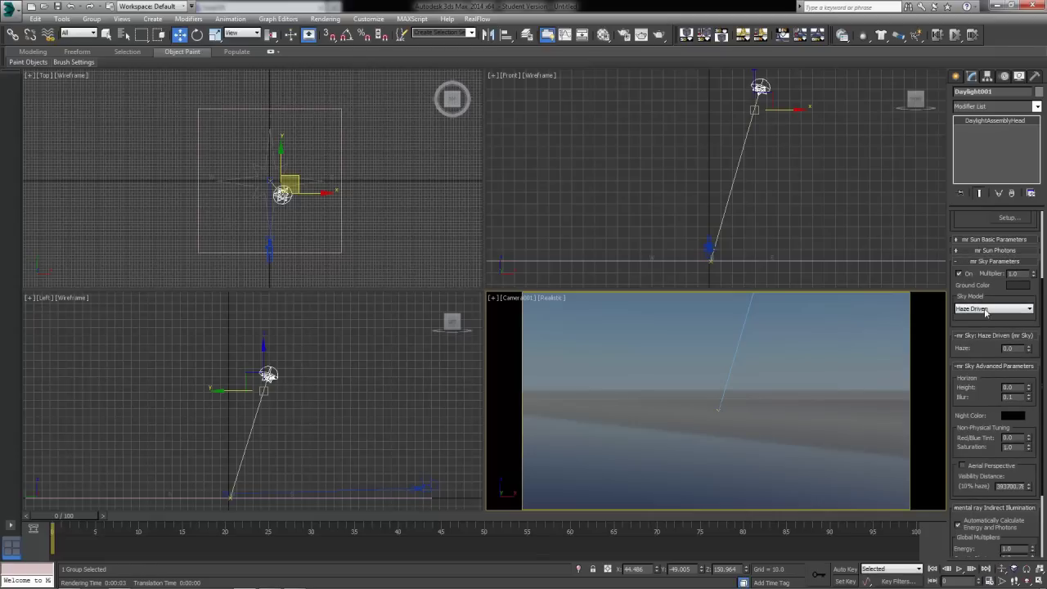
left_click(1013, 274)
double_click(1013, 273)
Set the mr Sky ground colour to white, keeping Haze Driven as the sky model.
left_click(1018, 285)
left_click(323, 156)
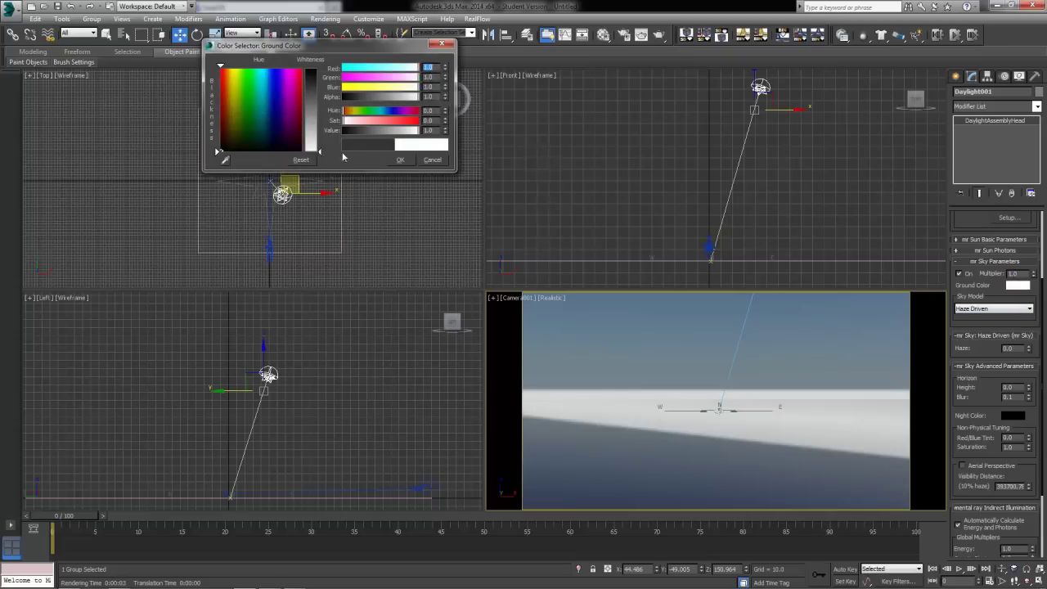
left_click(400, 160)
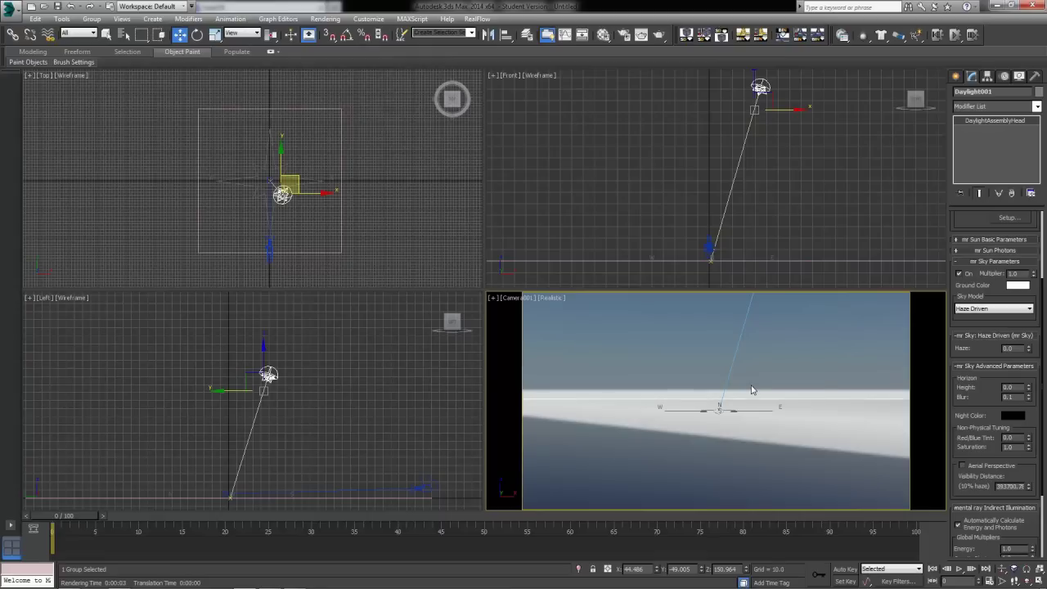
left_click(1008, 310)
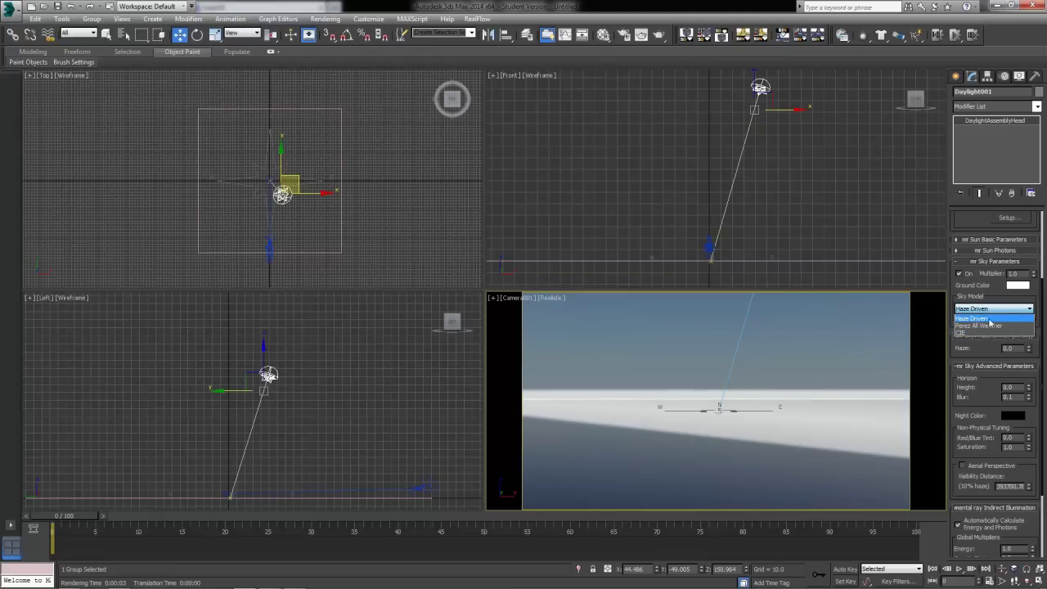
left_click(976, 317)
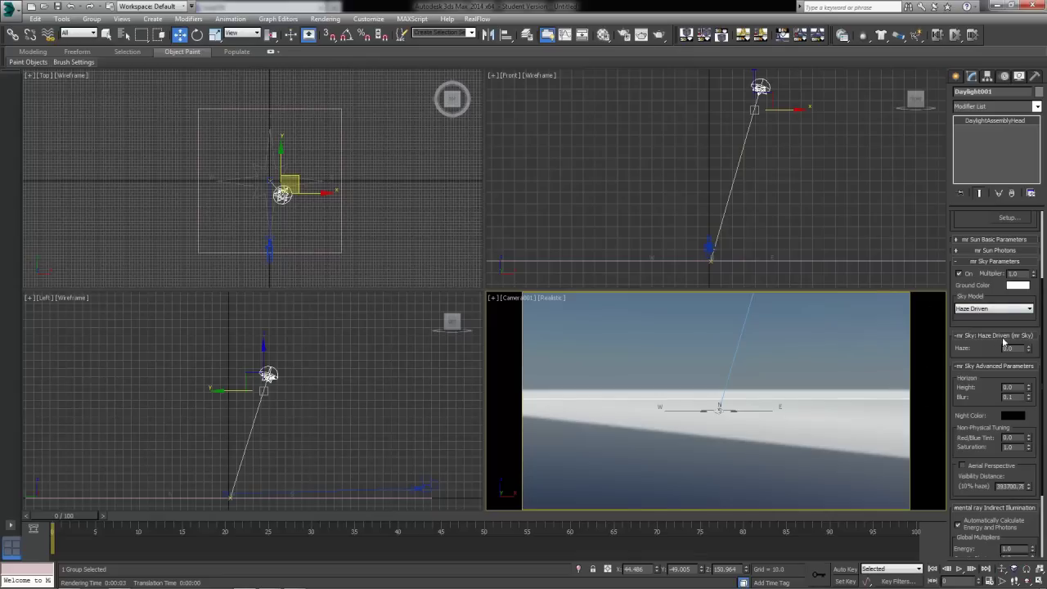
Test-render the camera view with mr Sky haze raised to about 7.3.
scroll(952, 327, "down", 1)
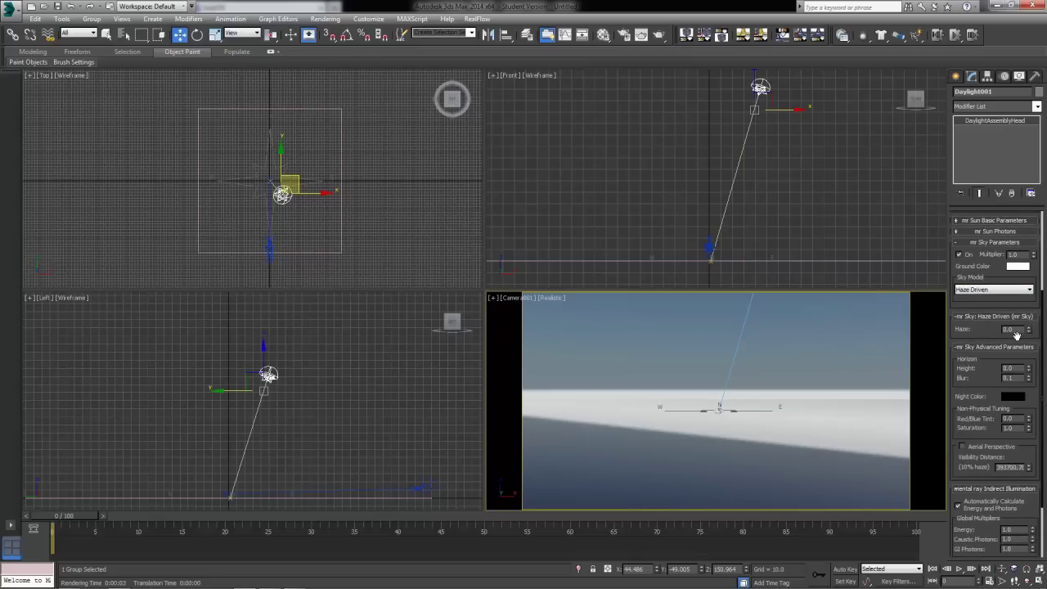
left_click_drag(1029, 331, 1027, 270)
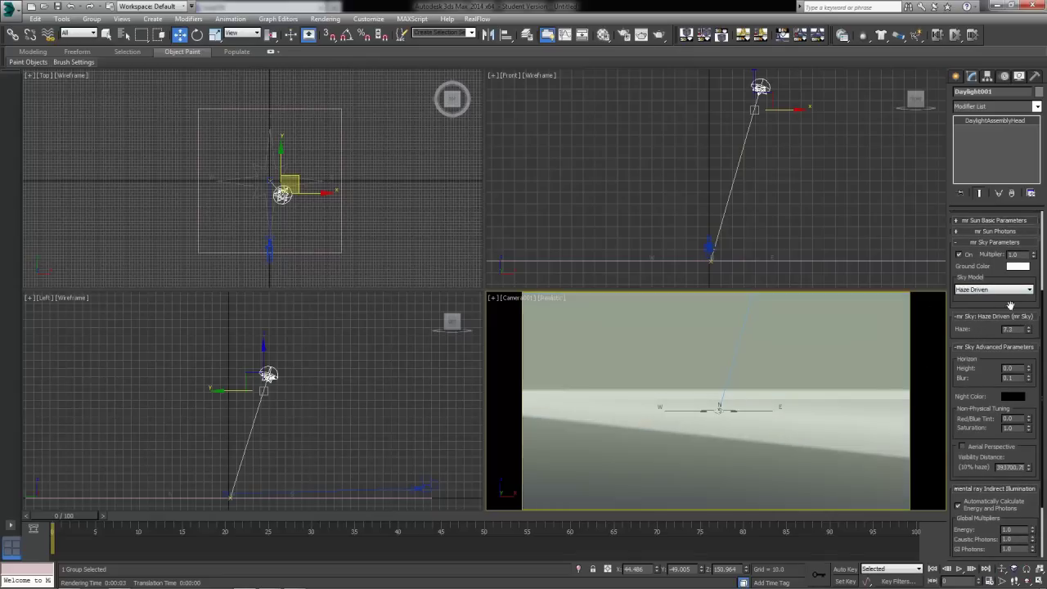
left_click(641, 35)
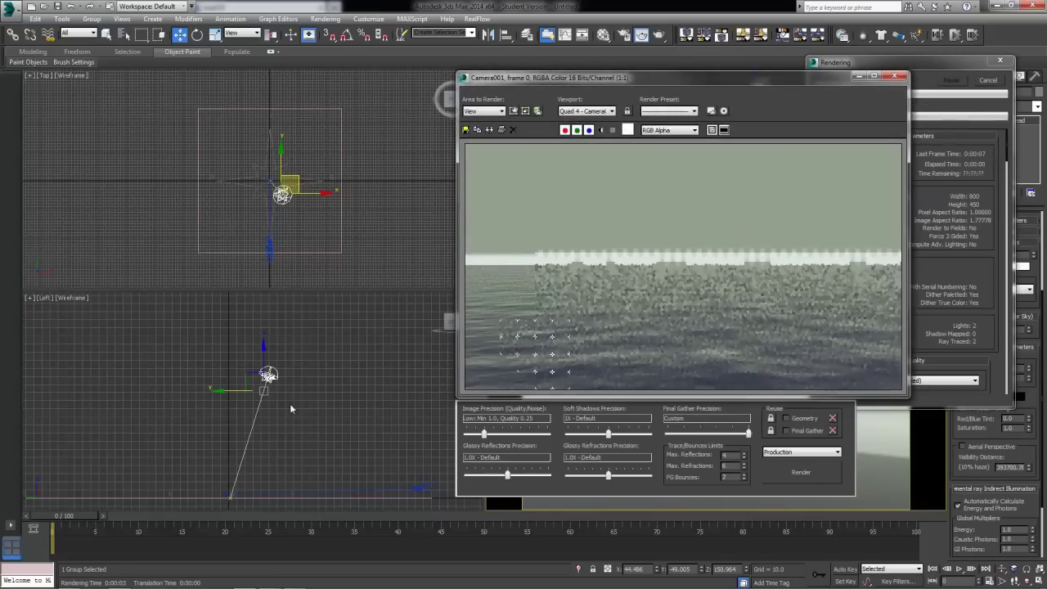
left_click(988, 80)
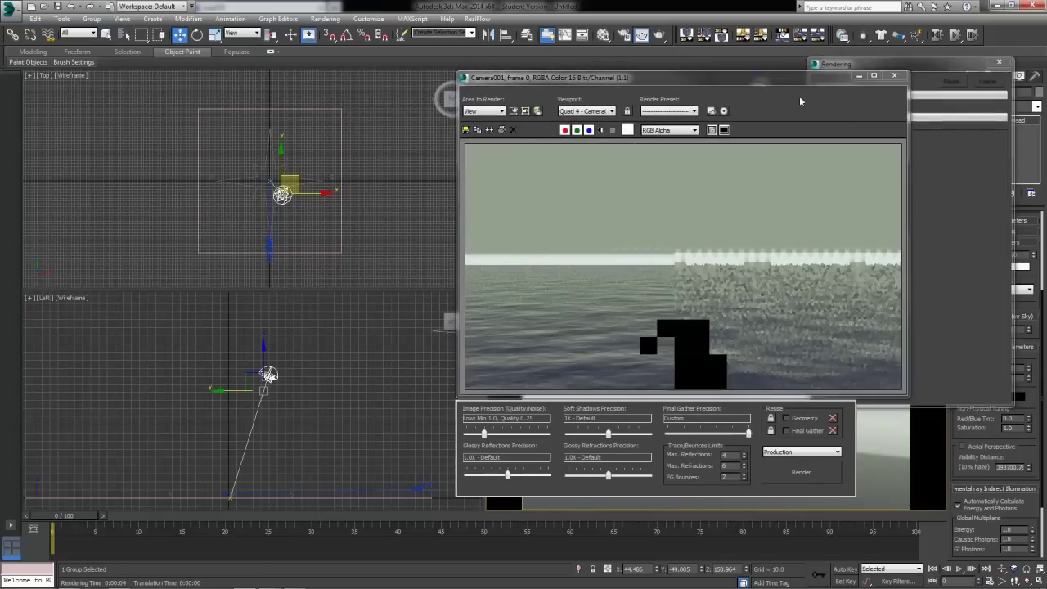
left_click(895, 77)
Return the mr Sky haze to 0.0.
right_click(1031, 329)
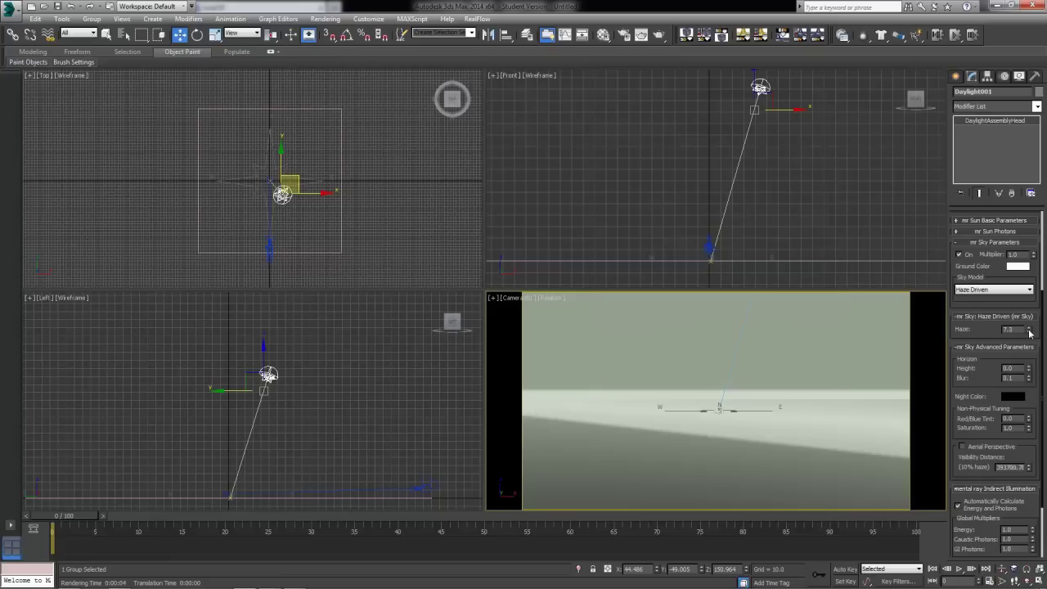
double_click(1017, 329)
type("1")
key("Return")
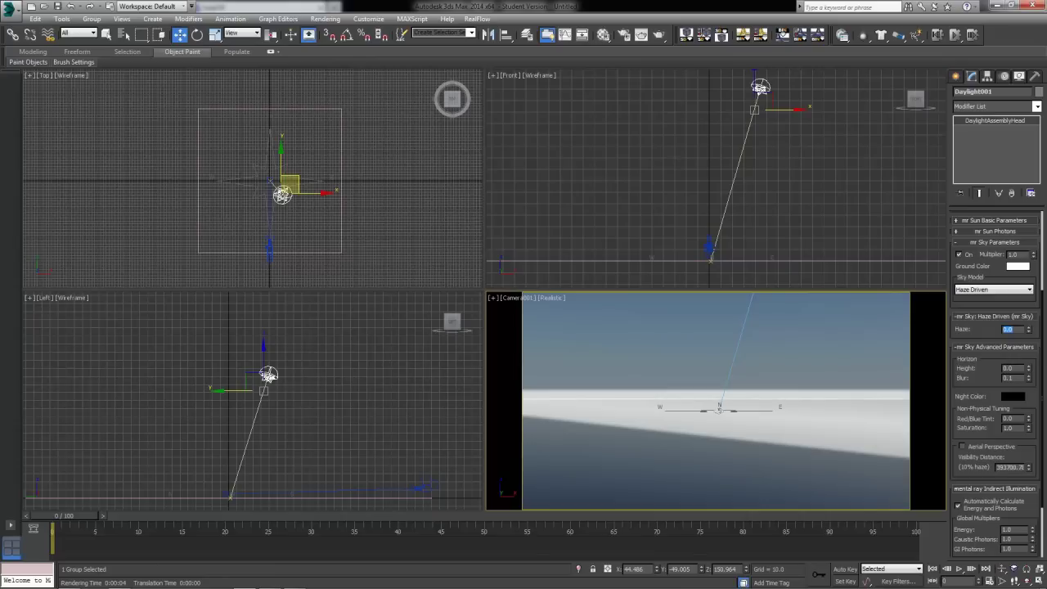
scroll(989, 368, "down", 3)
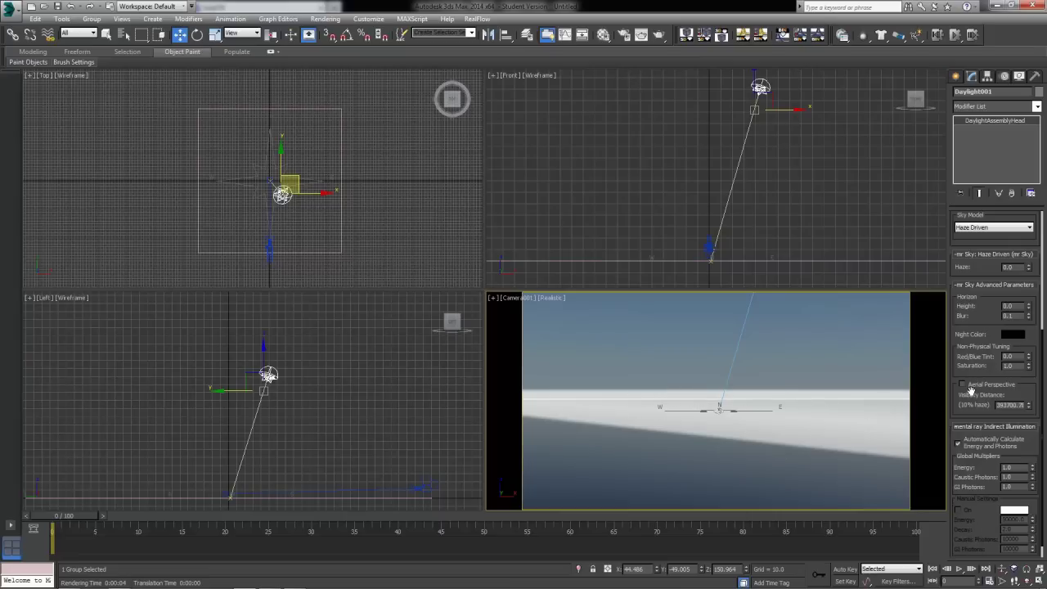
Lower the mr Sky horizon height to -1.2.
left_click(1029, 310)
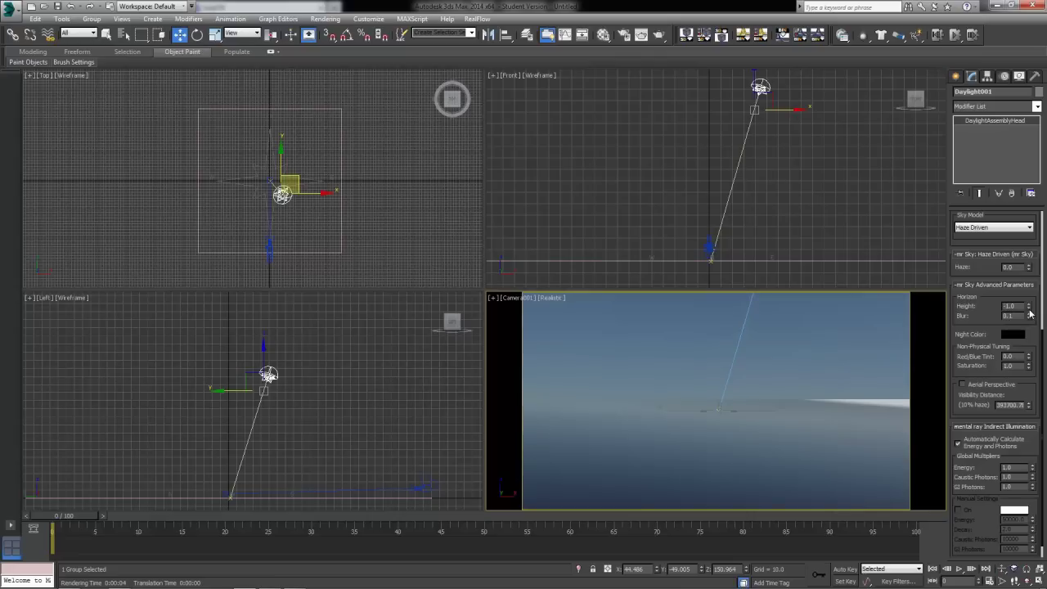
left_click(1028, 308)
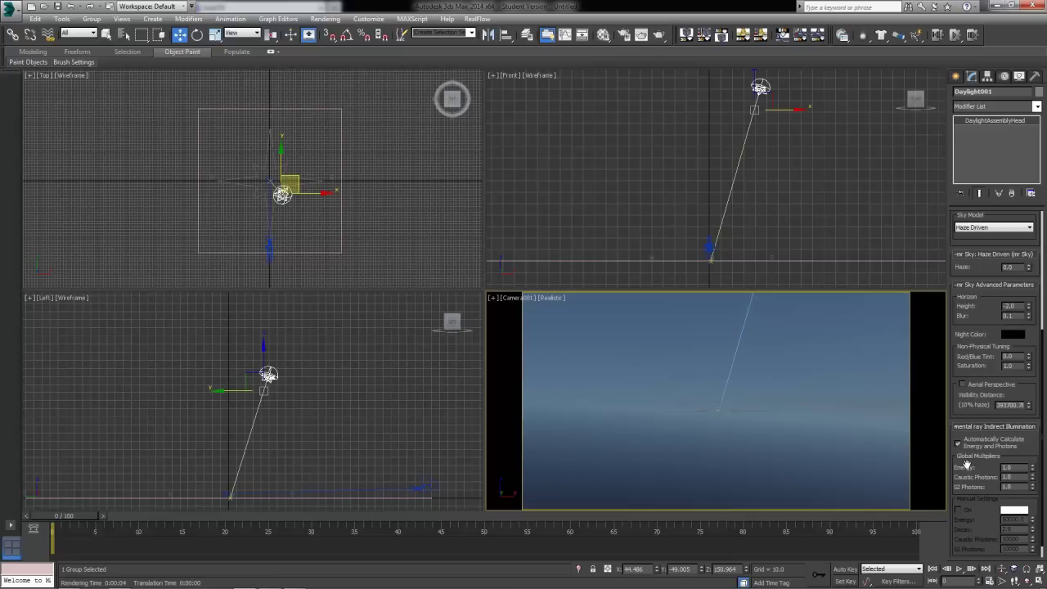
type("1.5")
key("Return")
type("-1.2")
key("Return")
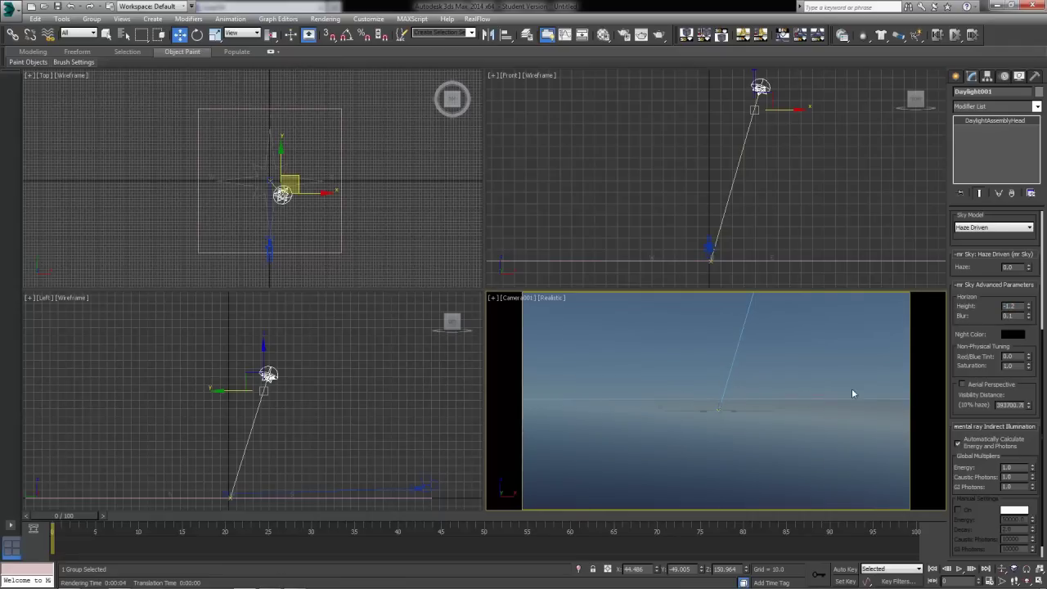
Select Plane001 and render the Camera001 view of the ocean.
left_click(926, 395)
left_click(913, 401)
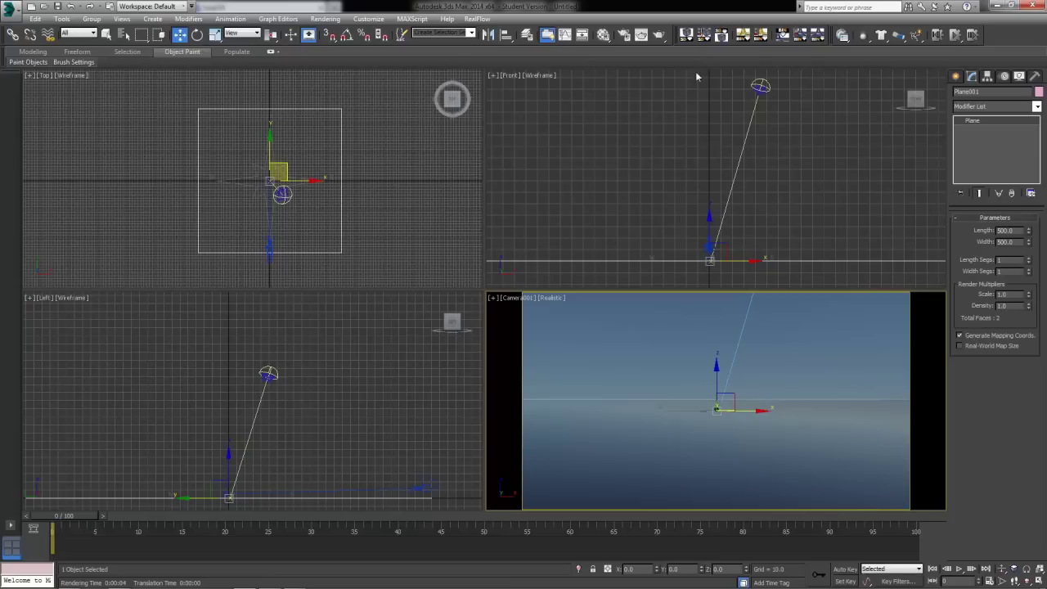
left_click(658, 34)
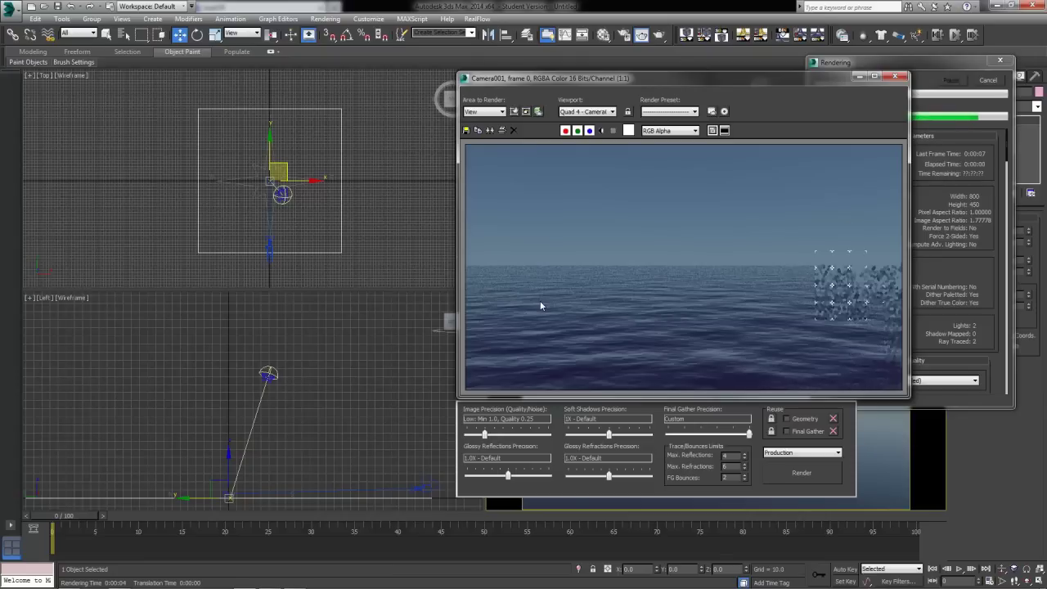
Reselect Daylight001 and reset the horizon height to 0.0.
left_click(894, 76)
left_click(762, 88)
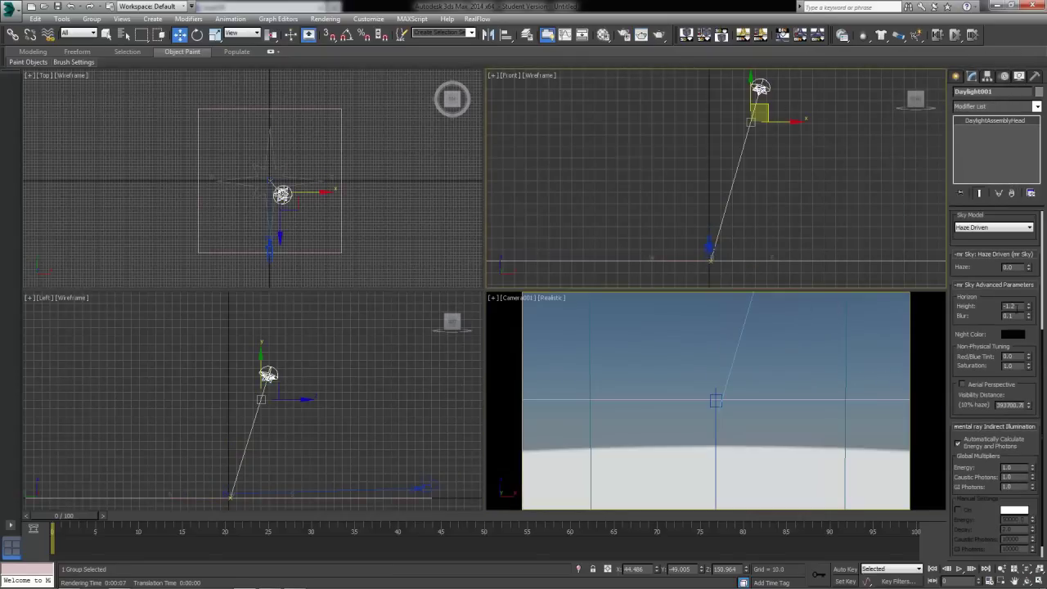
key("Return")
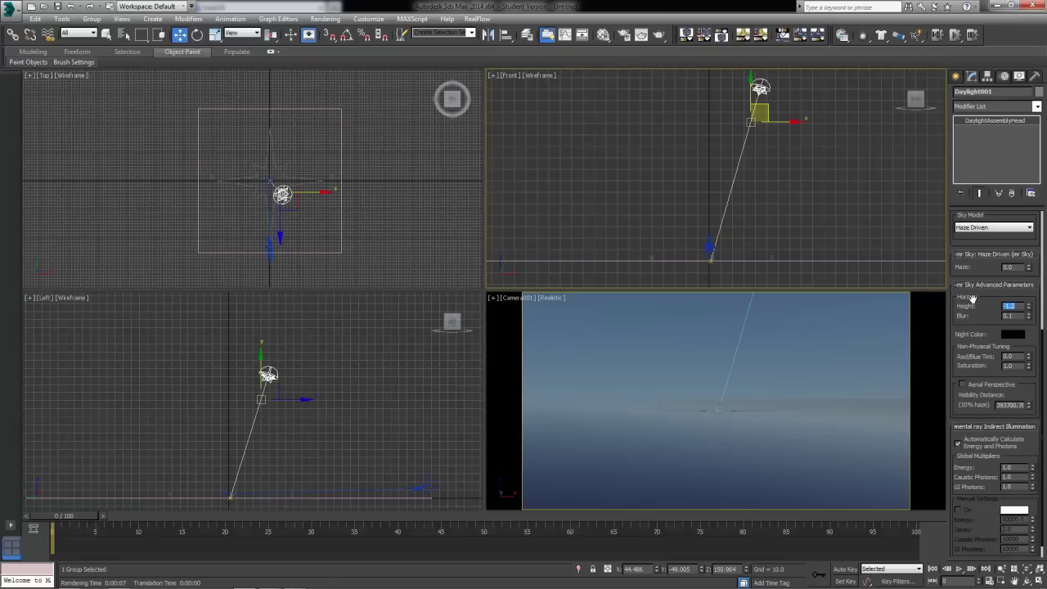
type("0")
key("Return")
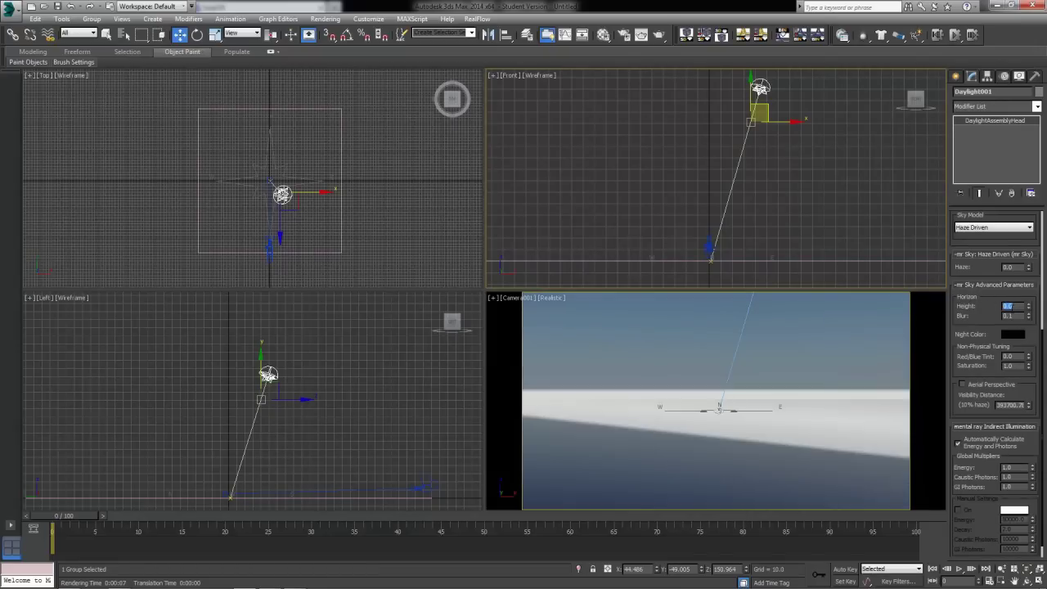
double_click(1009, 305)
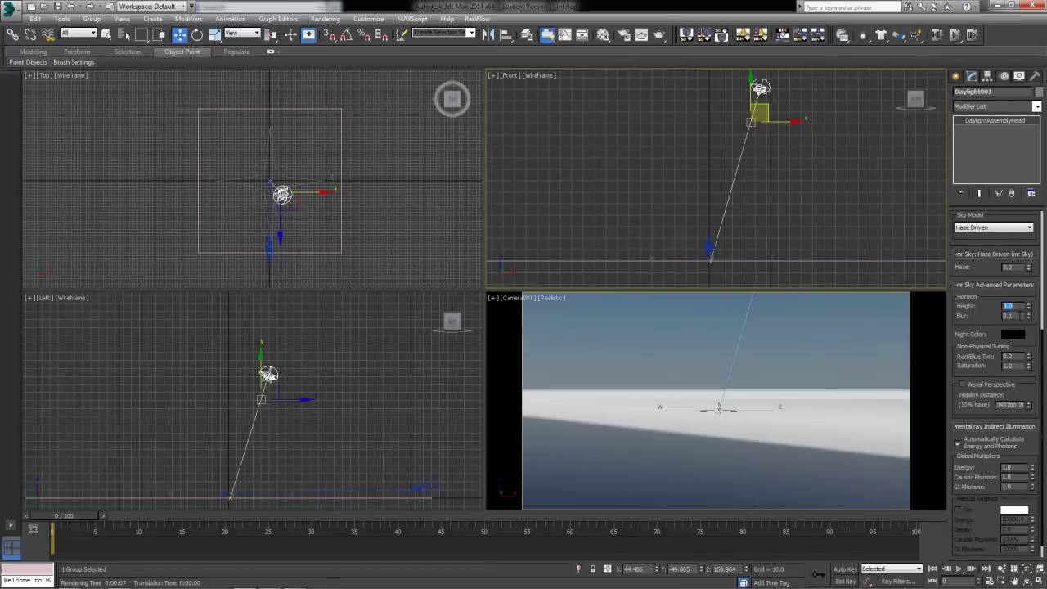
Set the horizon blur to 0.5 and render the camera view.
left_click(1028, 319)
left_click(1028, 319)
key("Return")
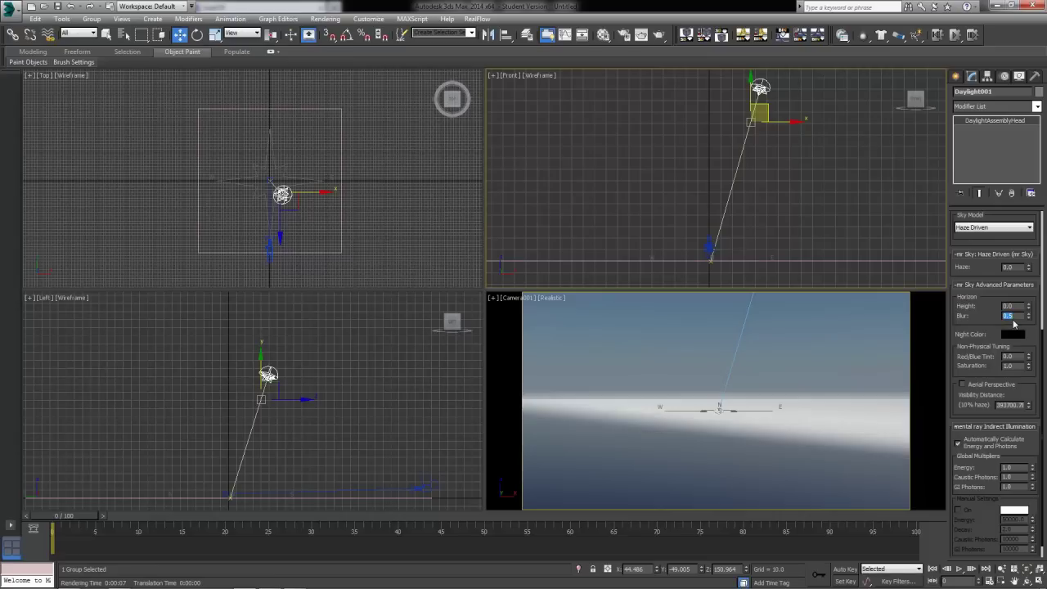
left_click(641, 34)
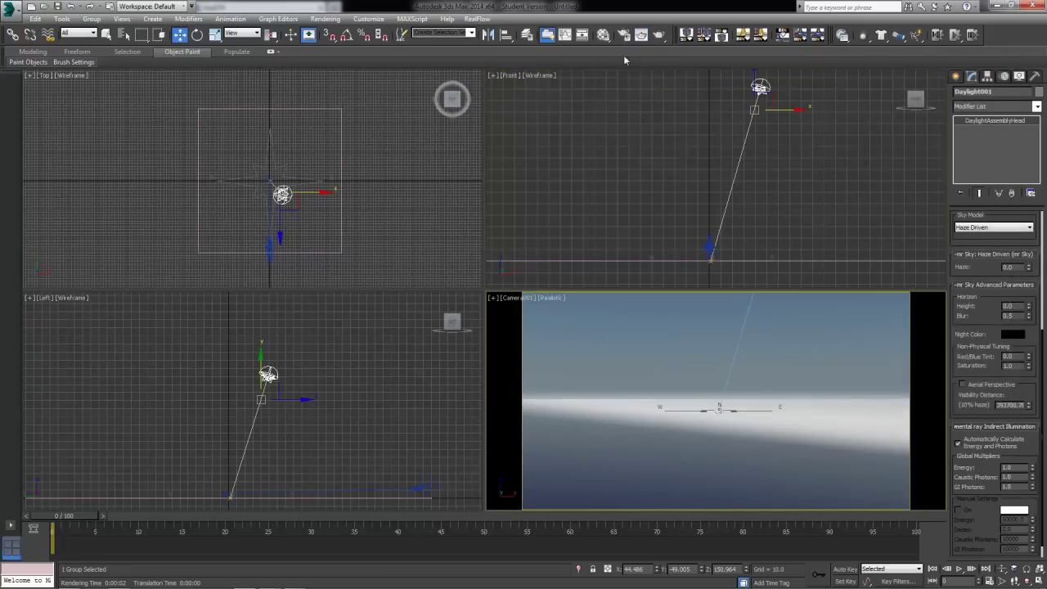
left_click(641, 35)
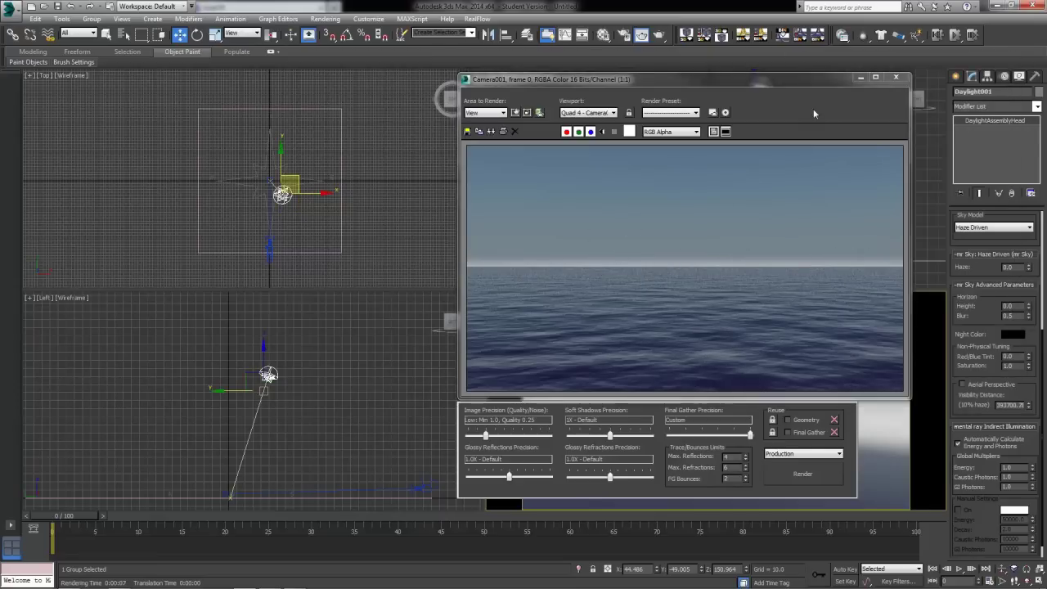
Set the mr Sky horizon blur to 1.0 and horizon height to -1.0.
left_click(895, 78)
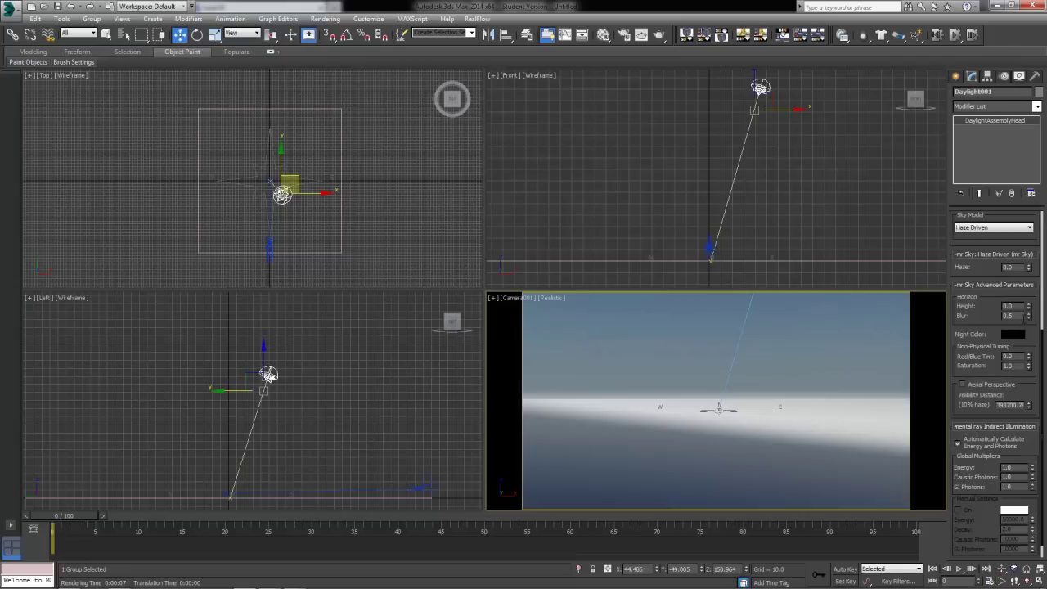
type("0.1")
key("Return")
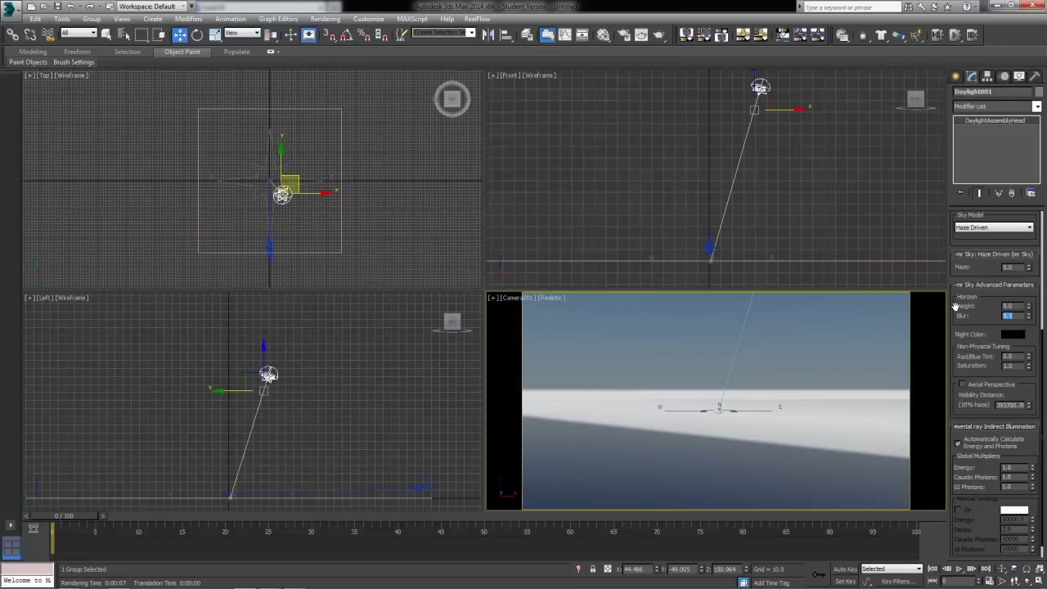
type("1")
key("Return")
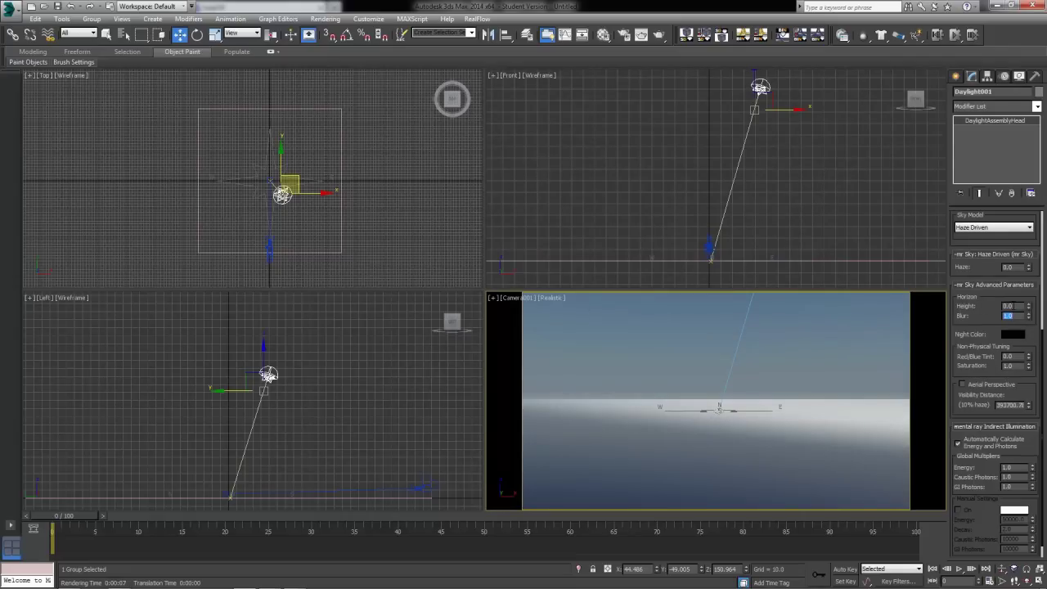
left_click(1008, 306)
type("1")
key("Return")
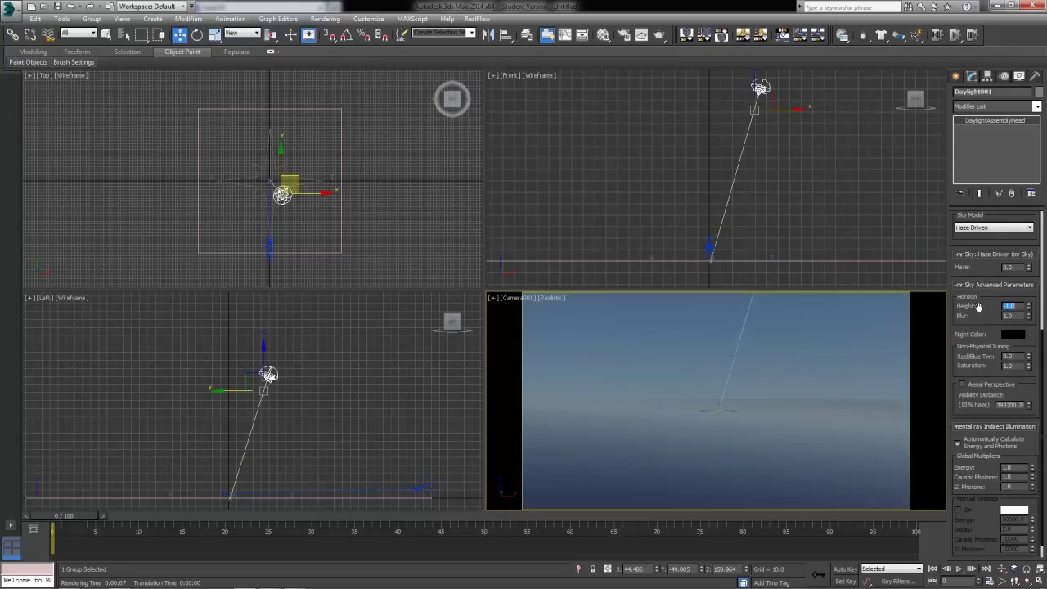
Start a camera render, then cancel it and close the frame window.
right_click(796, 401)
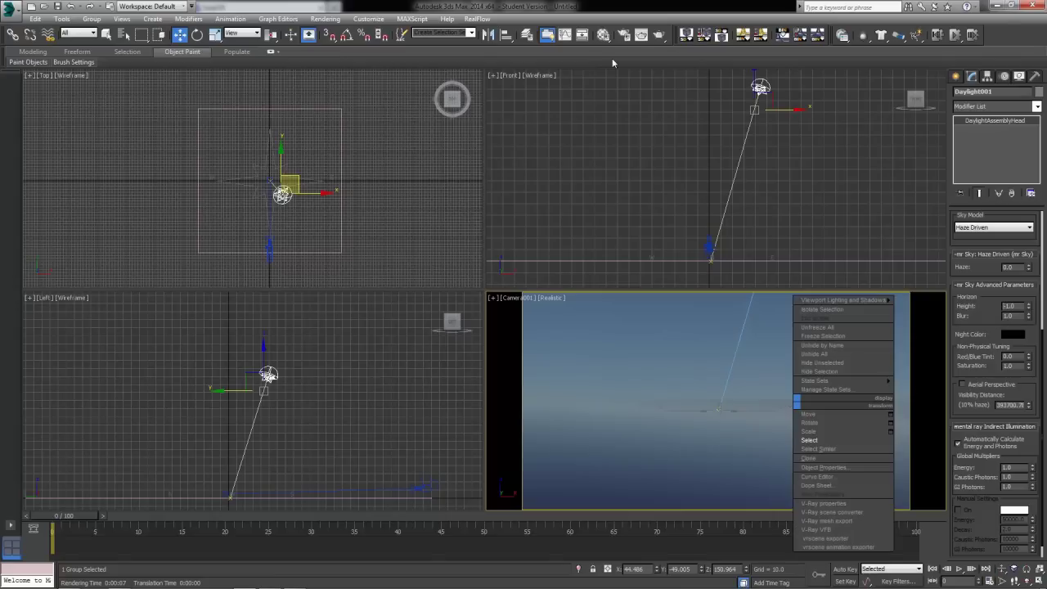
left_click(659, 34)
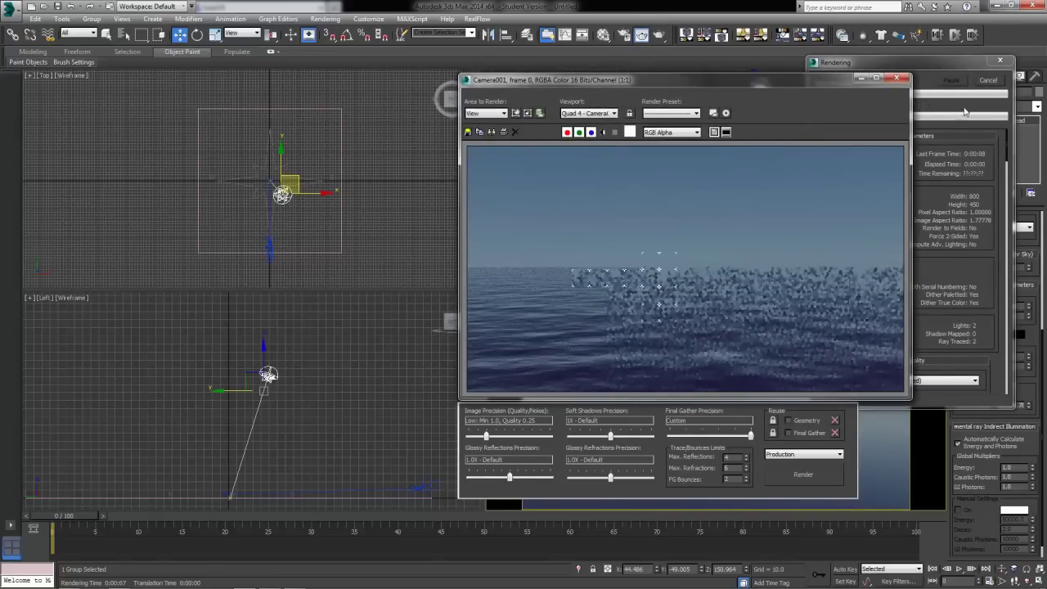
left_click(988, 80)
left_click(897, 79)
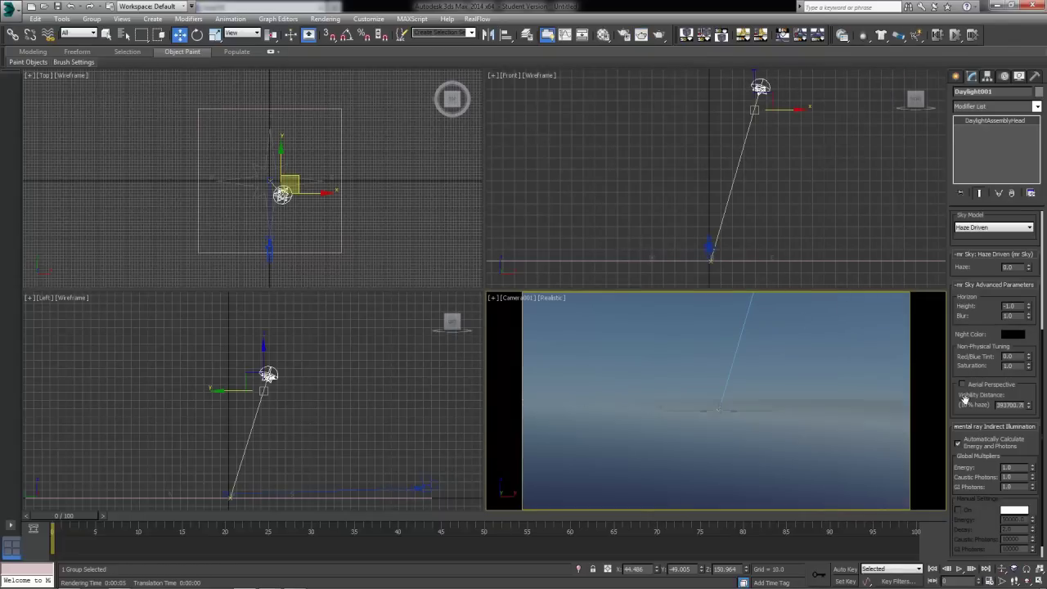
scroll(958, 404, "down", 2)
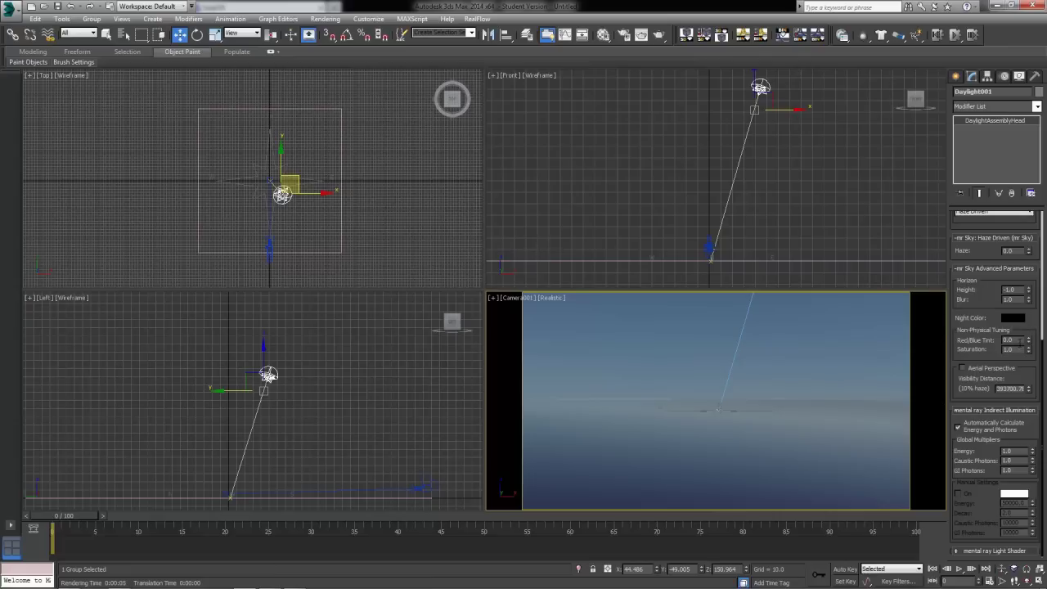
Set the sky's Red/Blue Tint to -0.1 and render the bluer night sky.
left_click(1029, 339)
left_click(1030, 344)
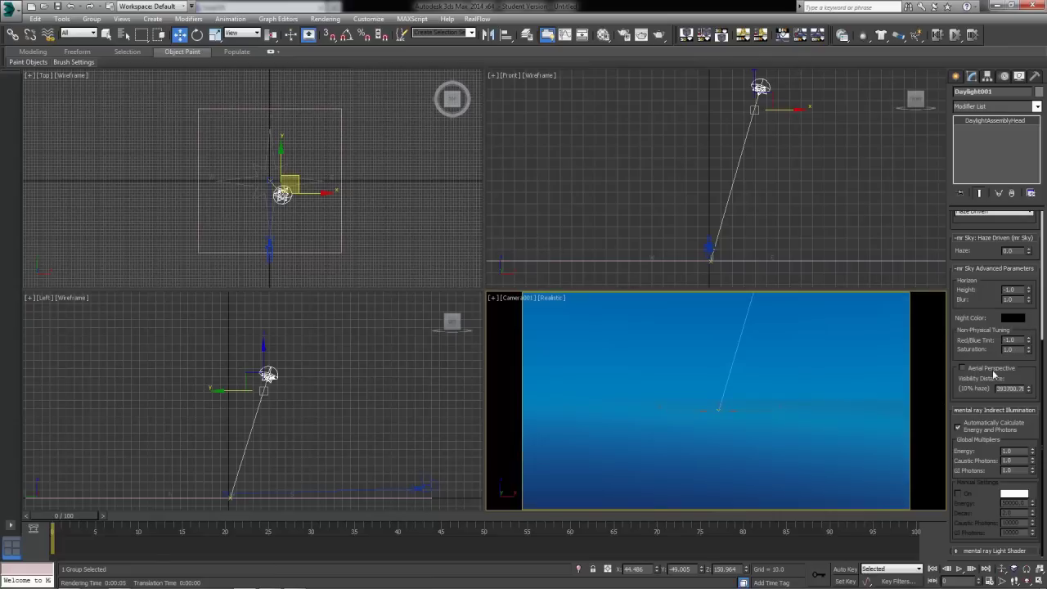
left_click(1027, 339)
left_click(1028, 341)
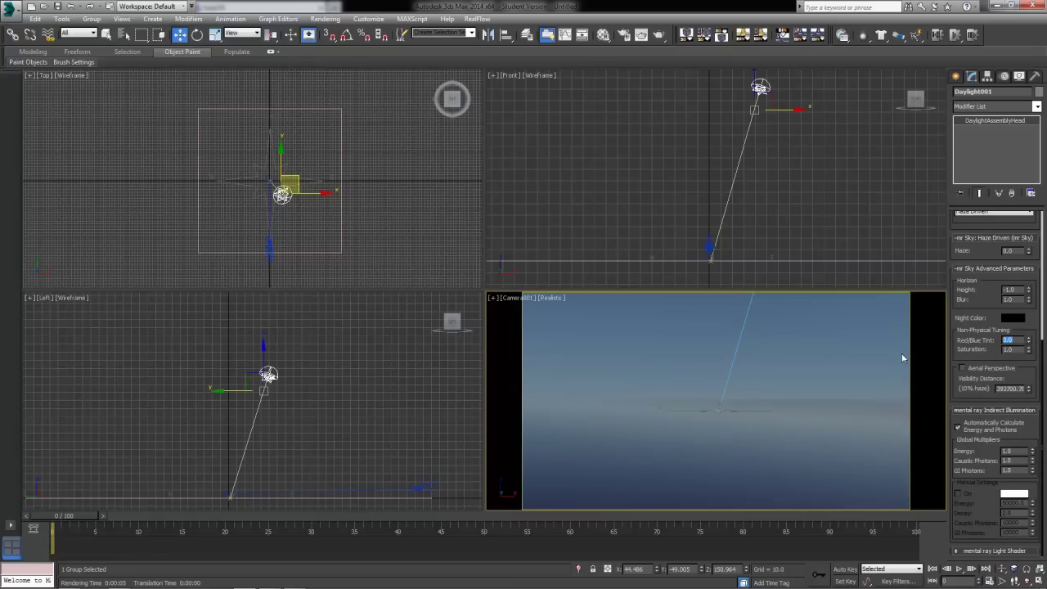
type("-")
key("Return")
left_click(659, 35)
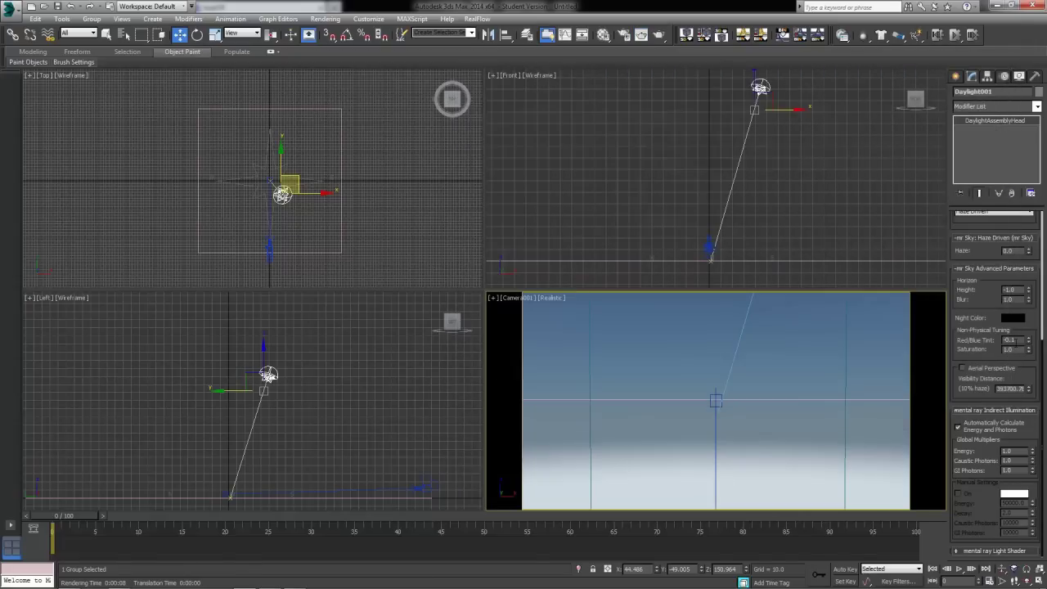
Try Red/Blue Tint values of 0.1, 0.5 and 1.0.
double_click(1013, 340)
type("0.1")
key("Return")
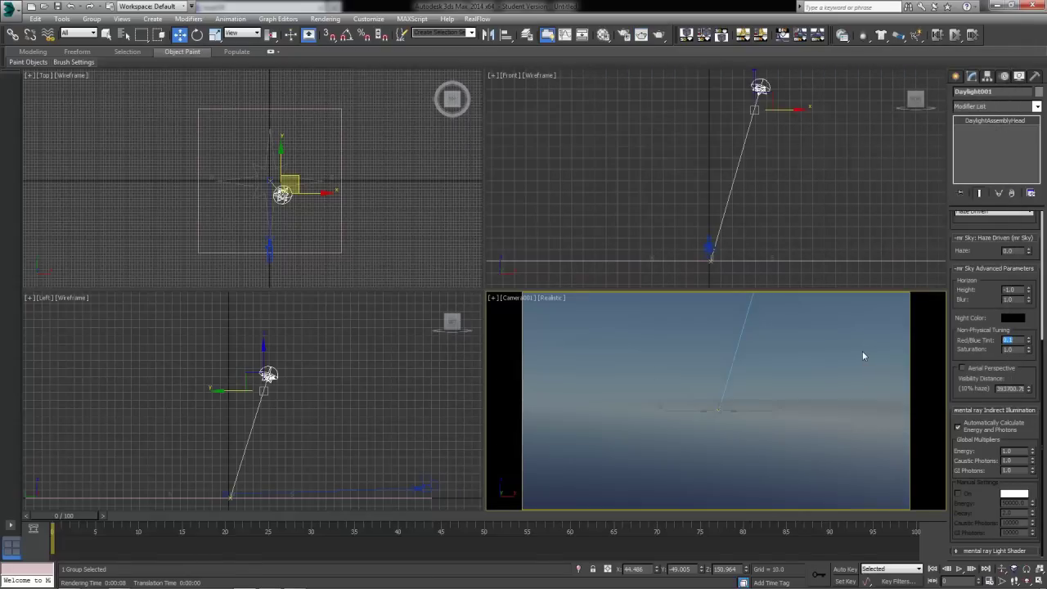
type("0.5")
key("Return")
type("1")
key("Return")
key("Return")
Set the sky saturation to 2.0 and render the camera view.
left_click_drag(1029, 350, 1029, 351)
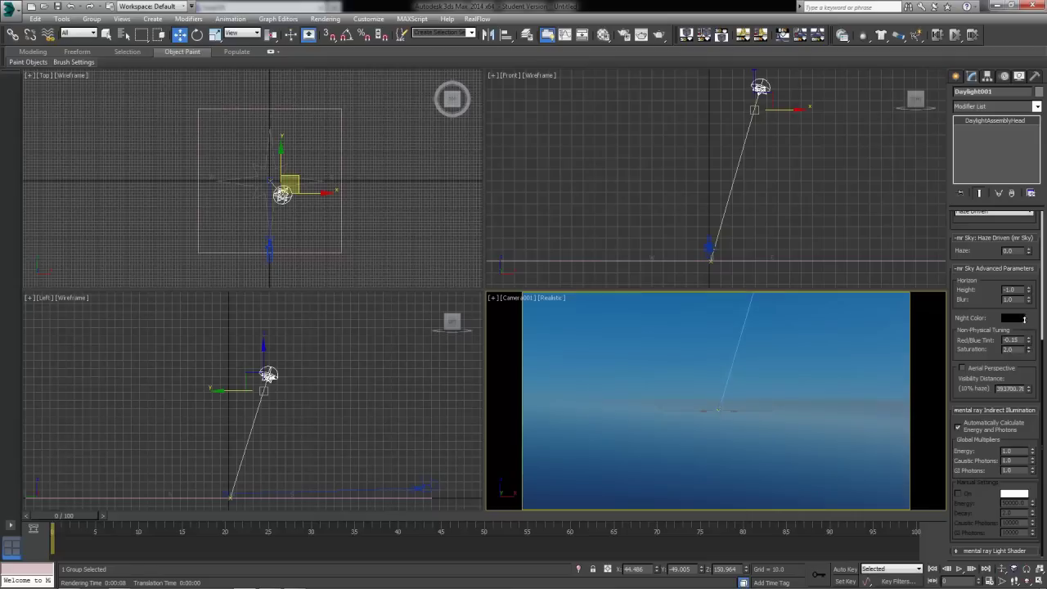
right_click(1028, 349)
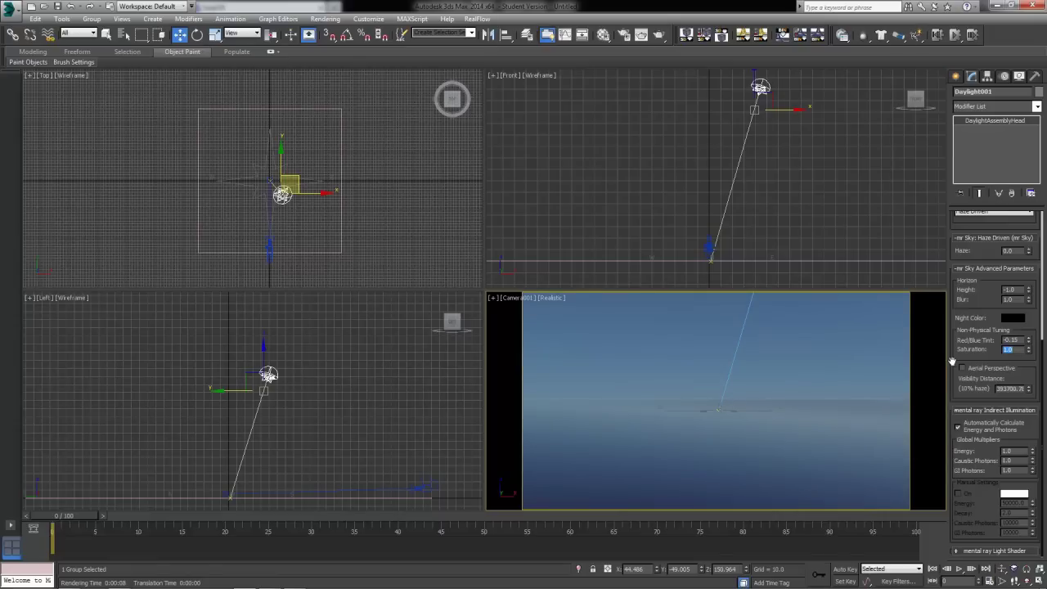
type("2")
key("Return")
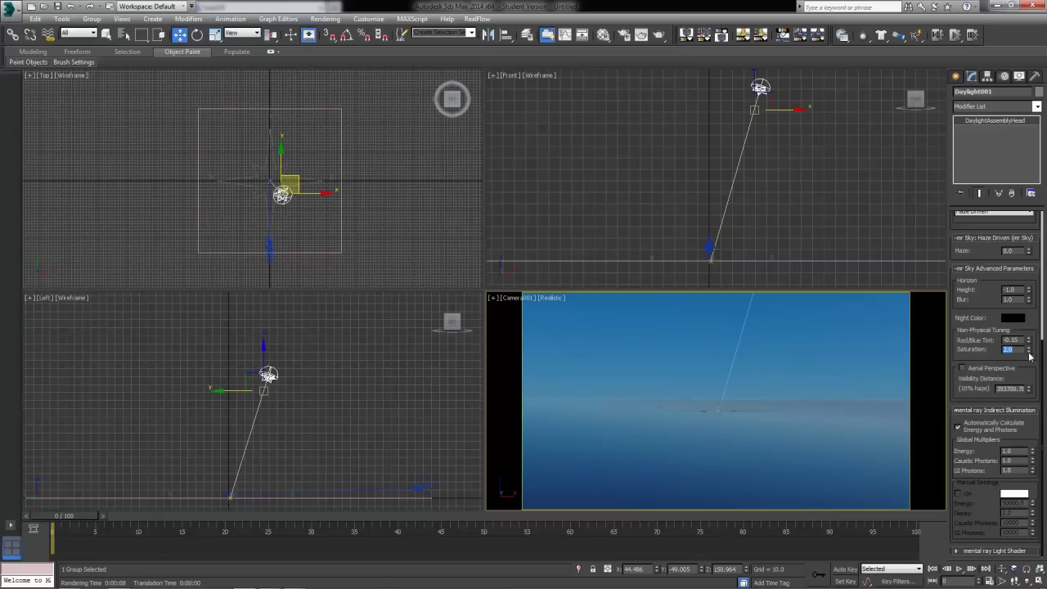
right_click(877, 433)
left_click(658, 36)
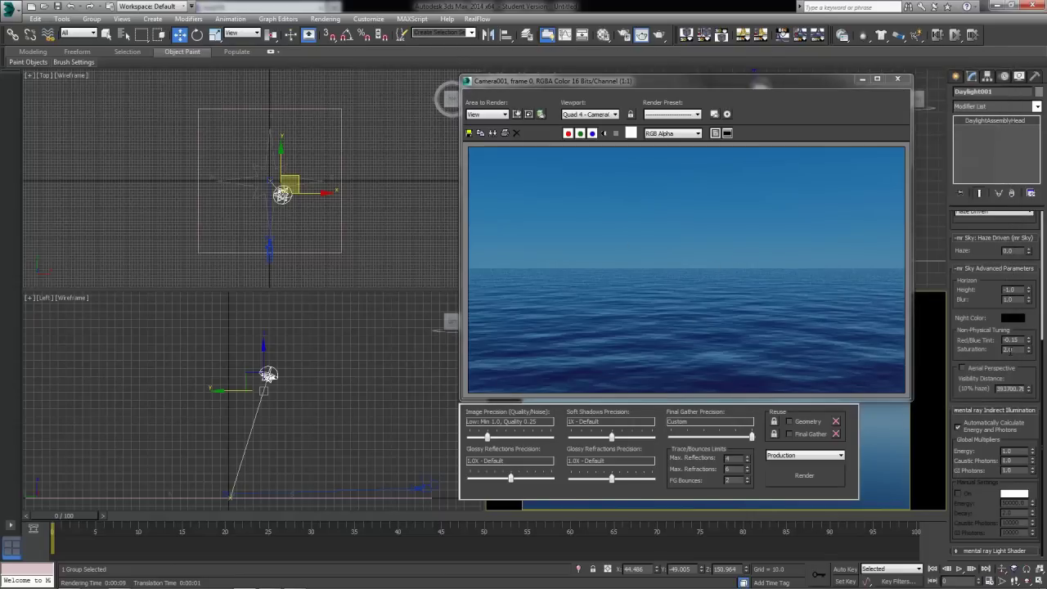
Render the camera view again and close the frame window.
double_click(1008, 349)
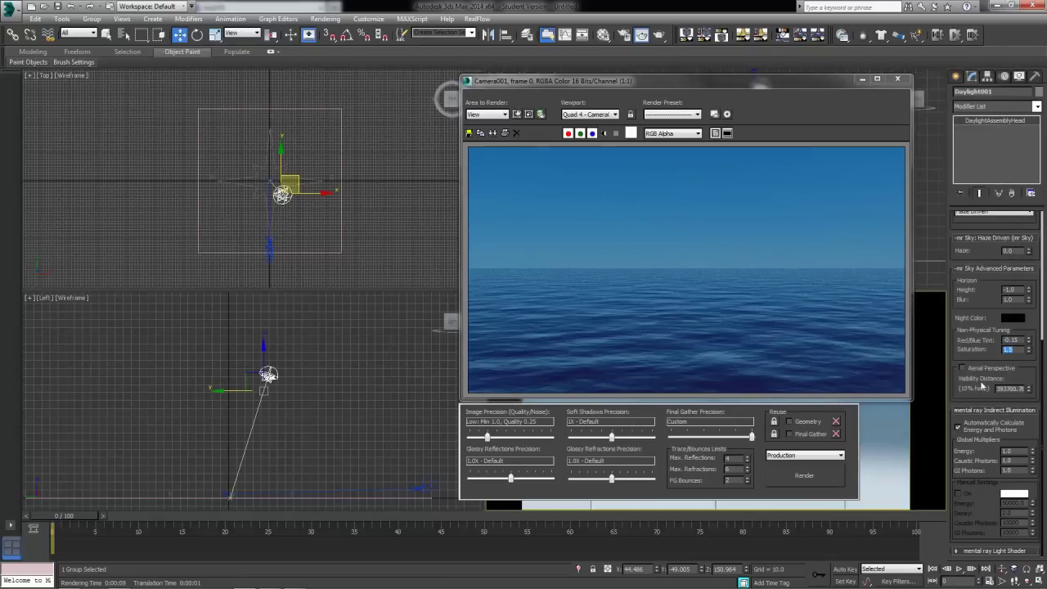
left_click(789, 481)
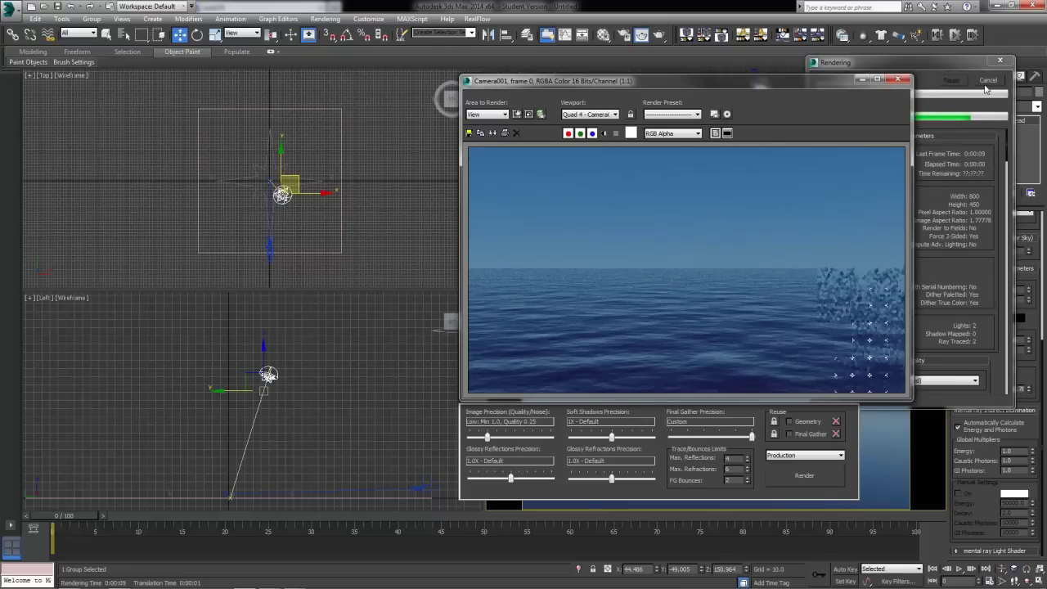
left_click(902, 82)
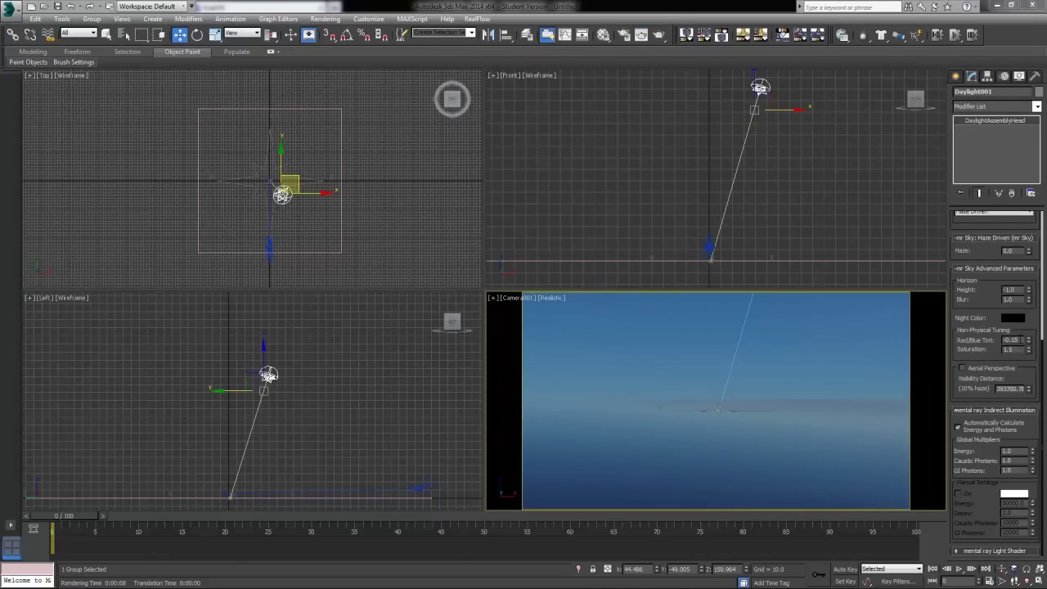
Set Red/Blue Tint to -0.2 and saturation to 2.0, then render the camera view.
double_click(1015, 339)
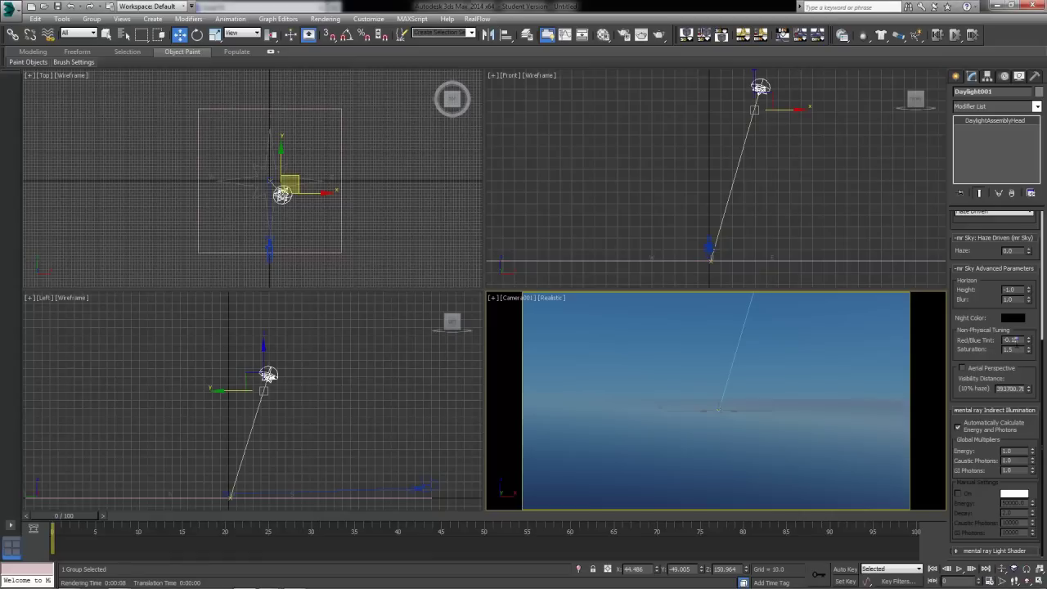
type("-0.2")
key("Tab")
type("2")
key("Return")
left_click(642, 34)
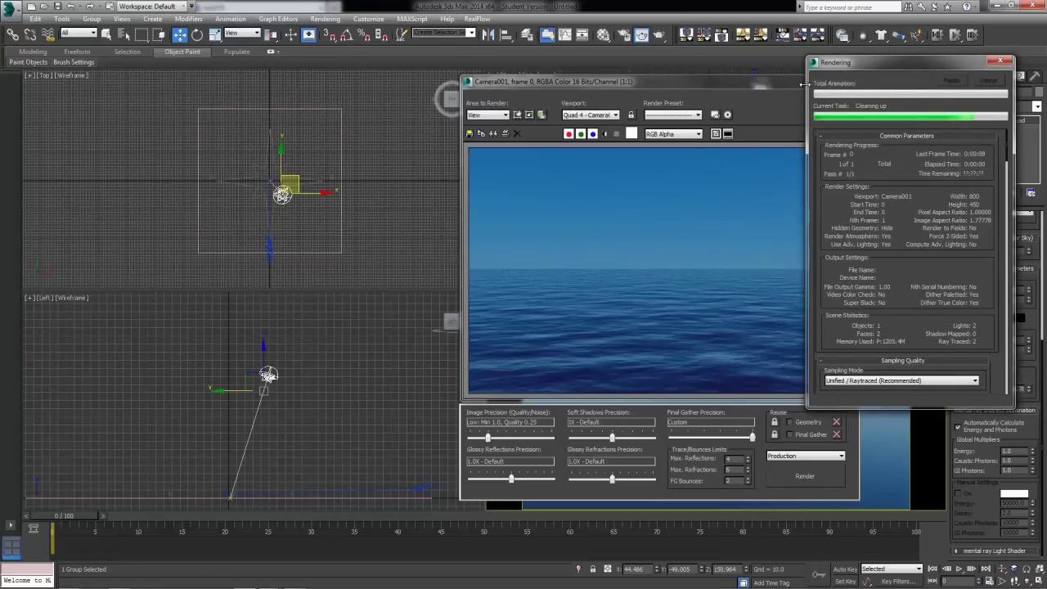
Stop the render, close the frame window and set sky saturation to 1.5.
left_click(988, 82)
left_click_drag(780, 90, 672, 88)
left_click(790, 78)
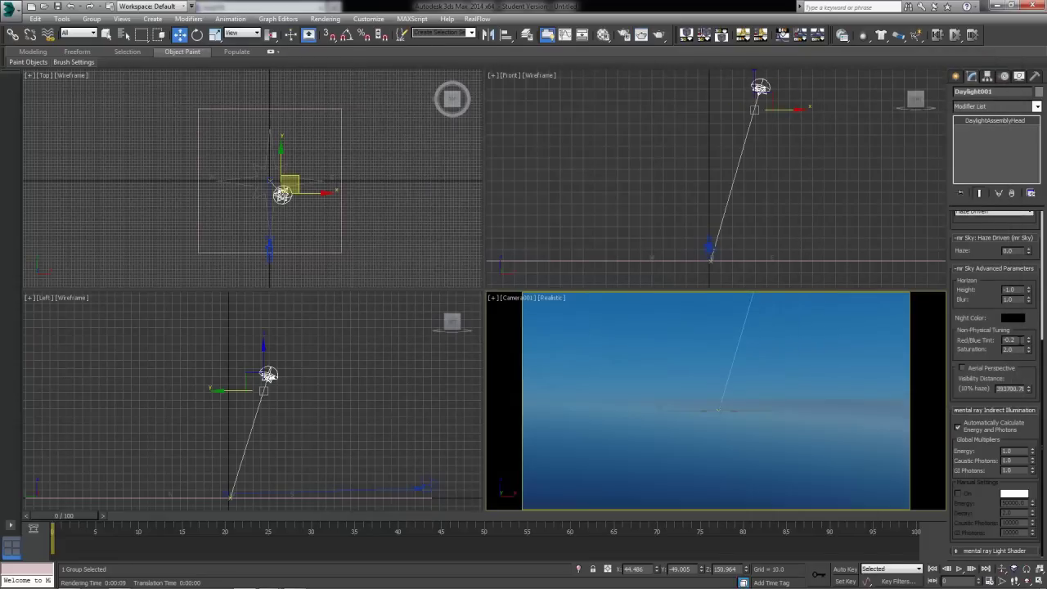
key("Tab")
type("1.5")
key("Return")
Collapse the mental ray Indirect Illumination rollout.
scroll(1011, 278, "up", 2)
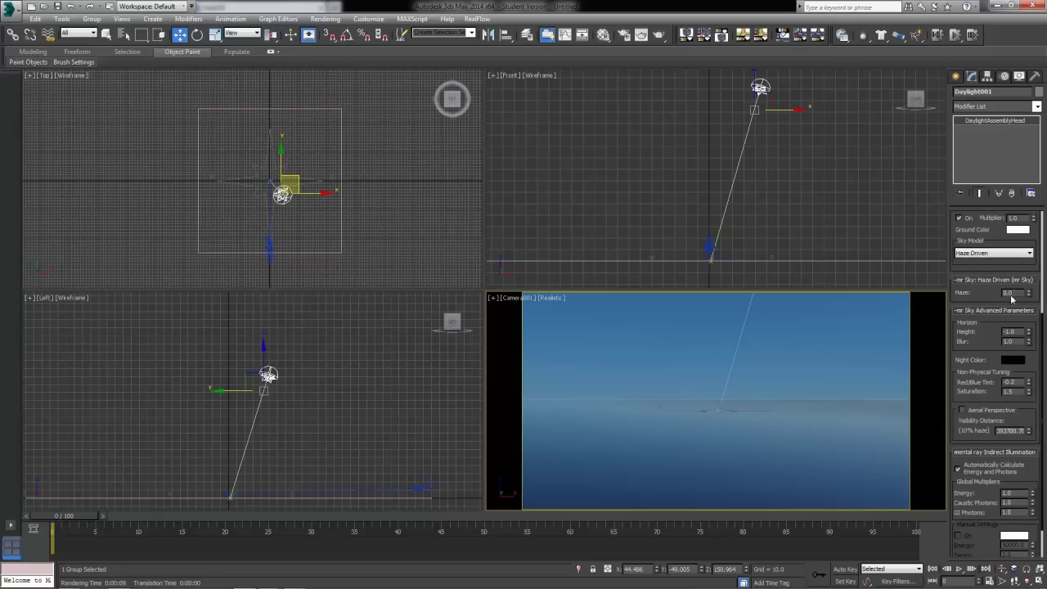
scroll(962, 425, "down", 1)
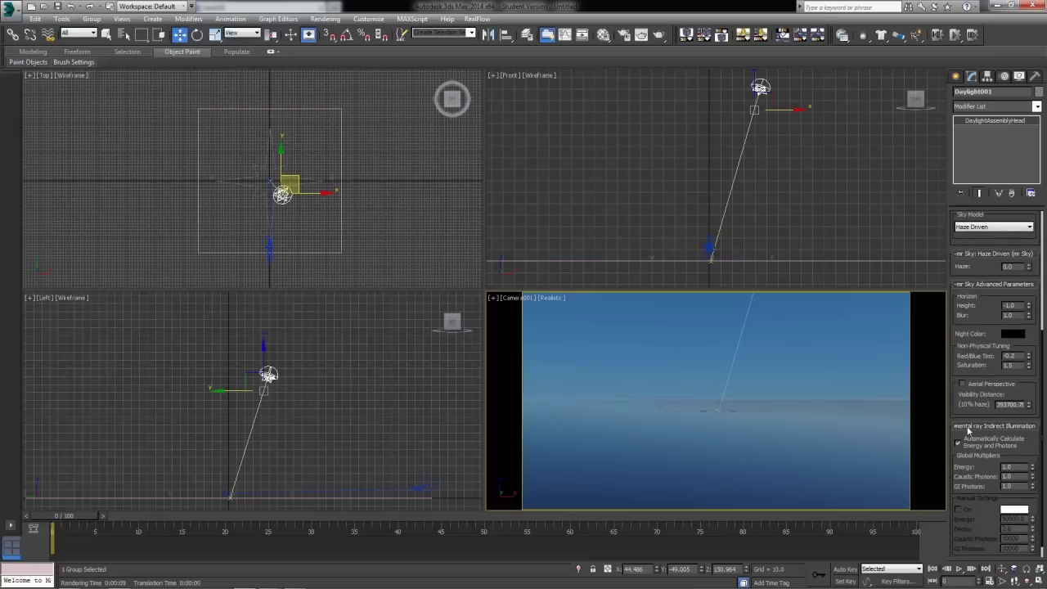
scroll(980, 415, "down", 1)
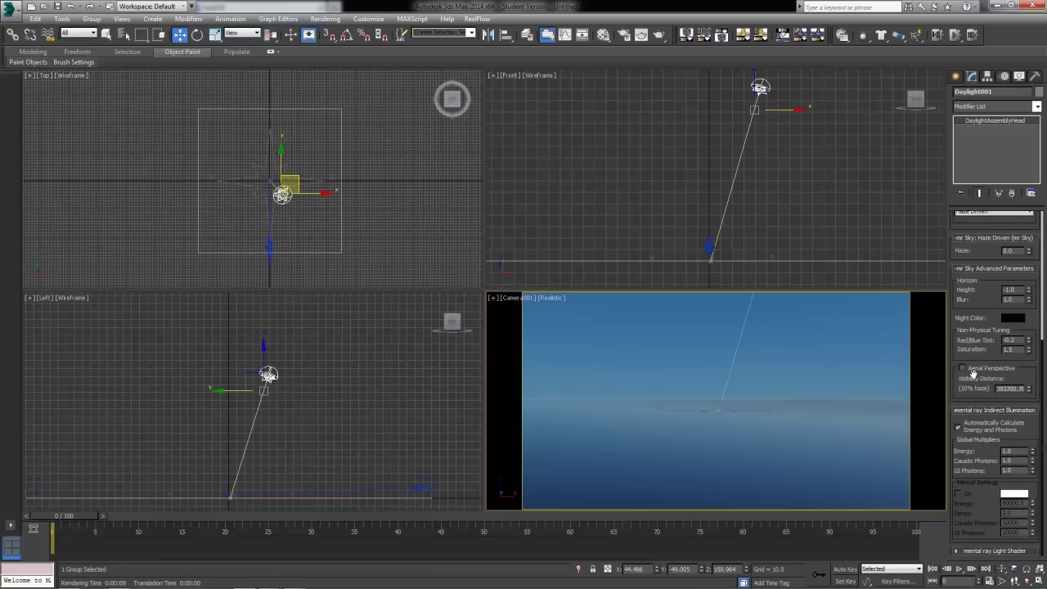
left_click(959, 411)
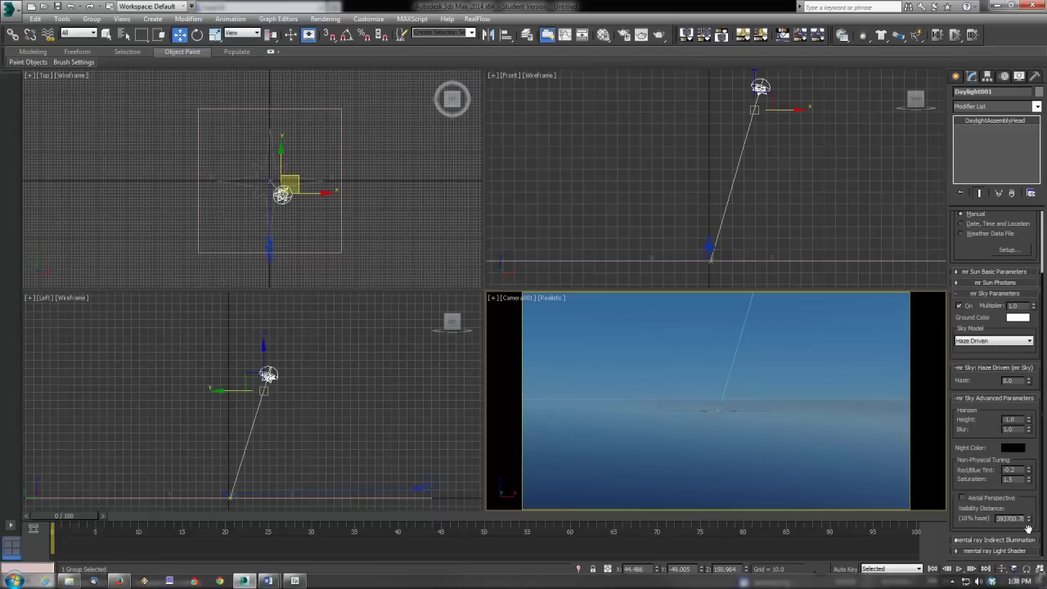
Start the Standard Primitives Teapot tool with a light green object colour.
left_click(958, 77)
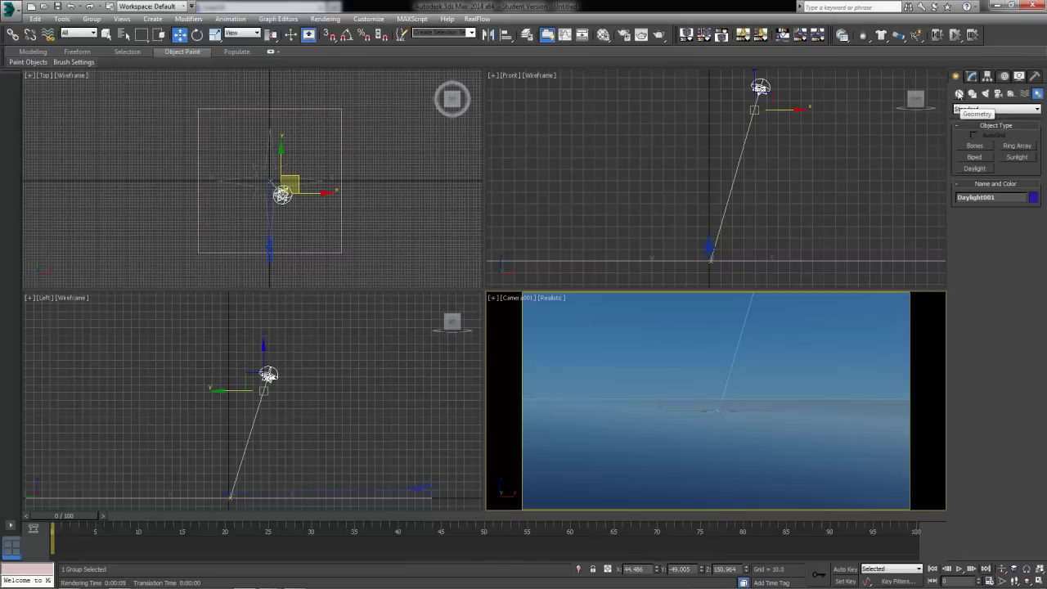
left_click(959, 93)
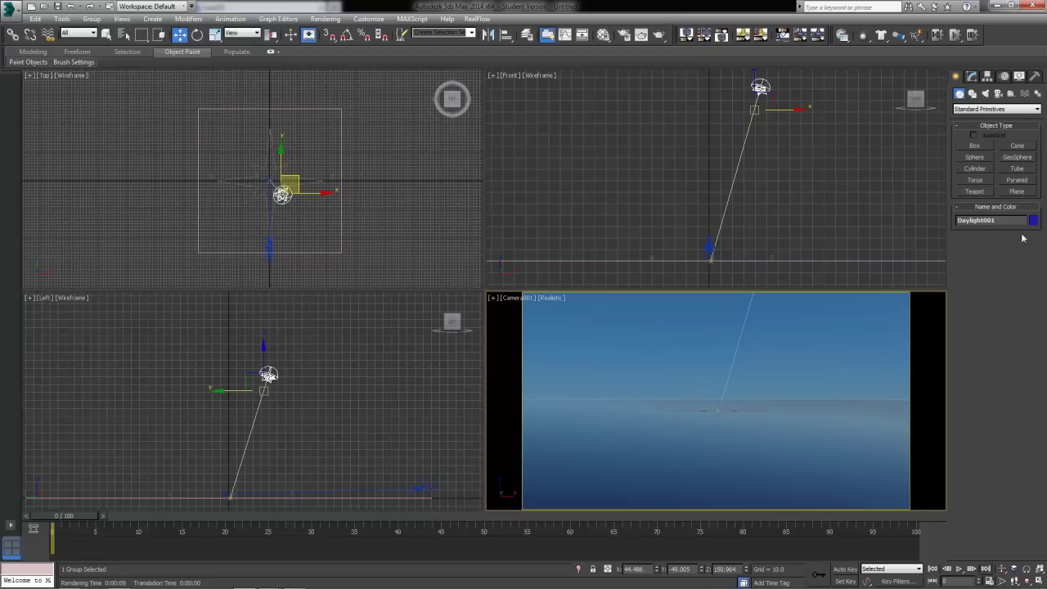
left_click(974, 191)
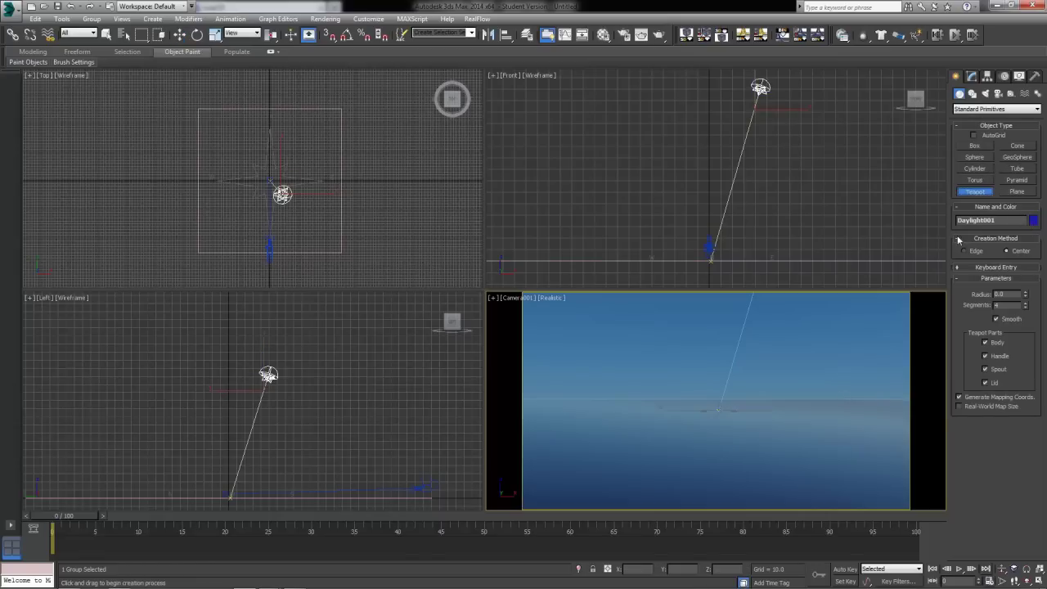
left_click(1032, 222)
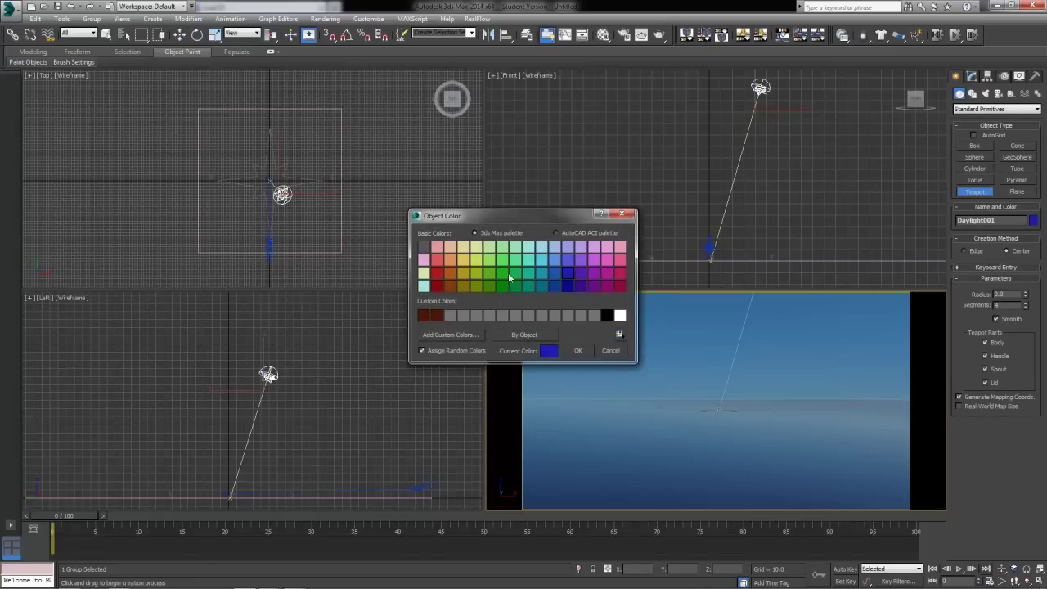
left_click(488, 259)
left_click(579, 351)
Draw the teapot at the centre of the Top view and lower it onto the water.
left_click_drag(271, 168, 278, 169)
left_click(179, 34)
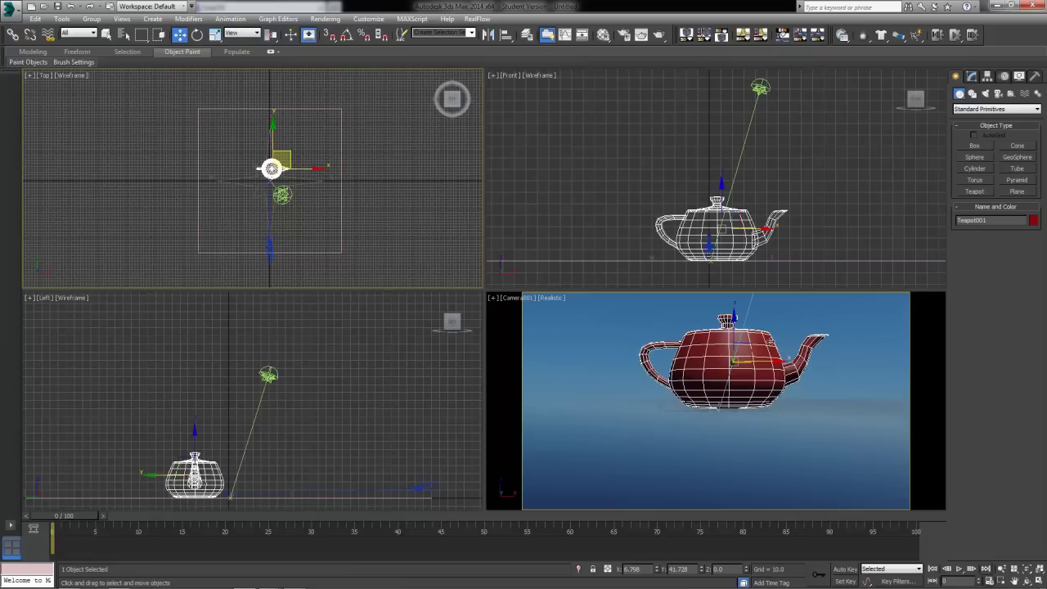
left_click(722, 334)
left_click_drag(732, 330, 734, 343)
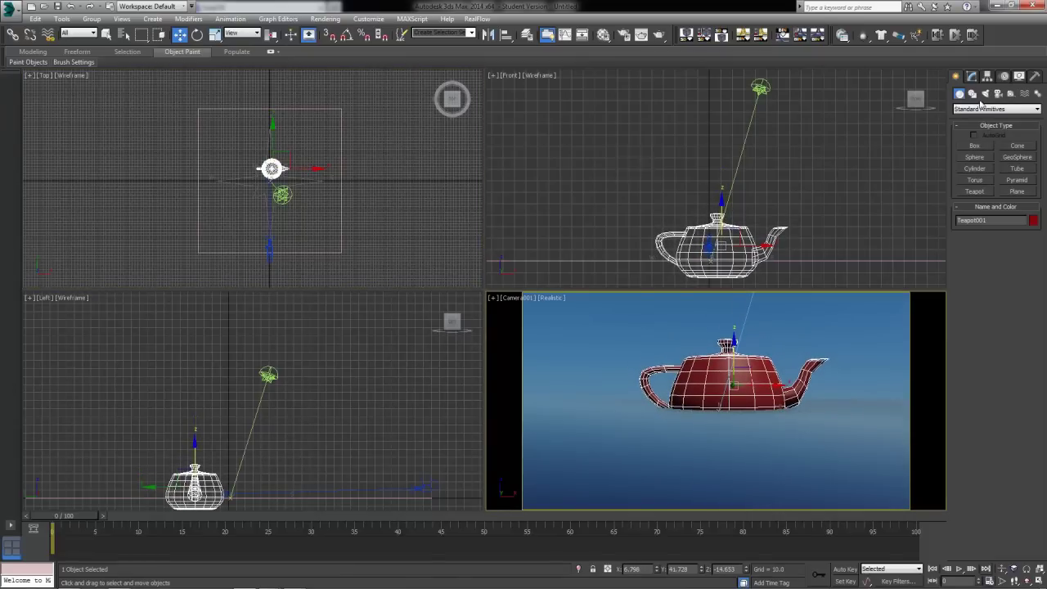
Give the teapot a radius of 35 and 12 segments.
left_click(971, 77)
left_click(1040, 92)
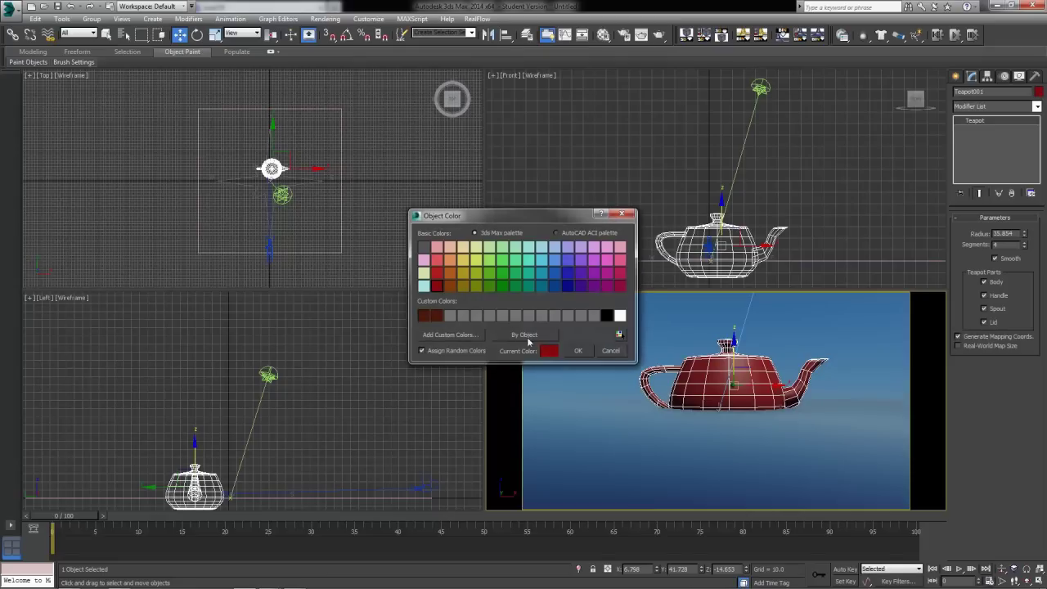
left_click(612, 358)
double_click(1003, 233)
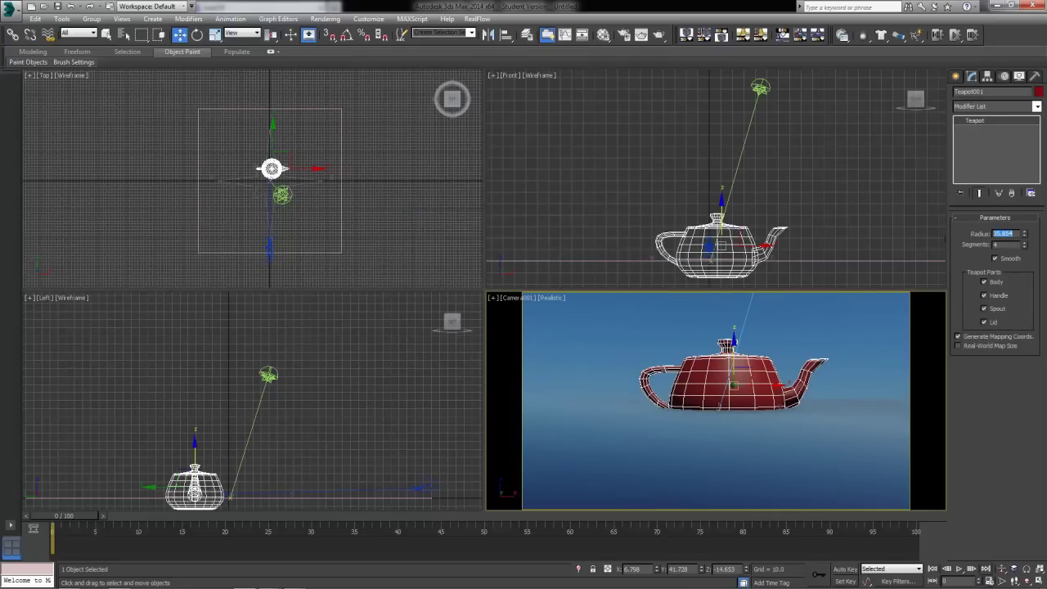
type("35")
key("Return")
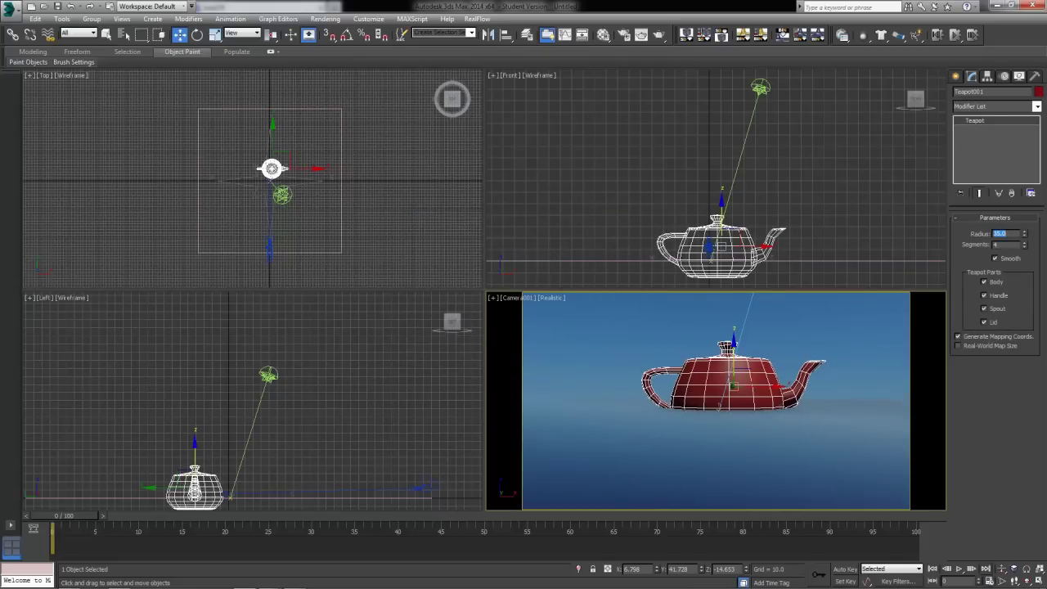
key("Tab")
key("Return")
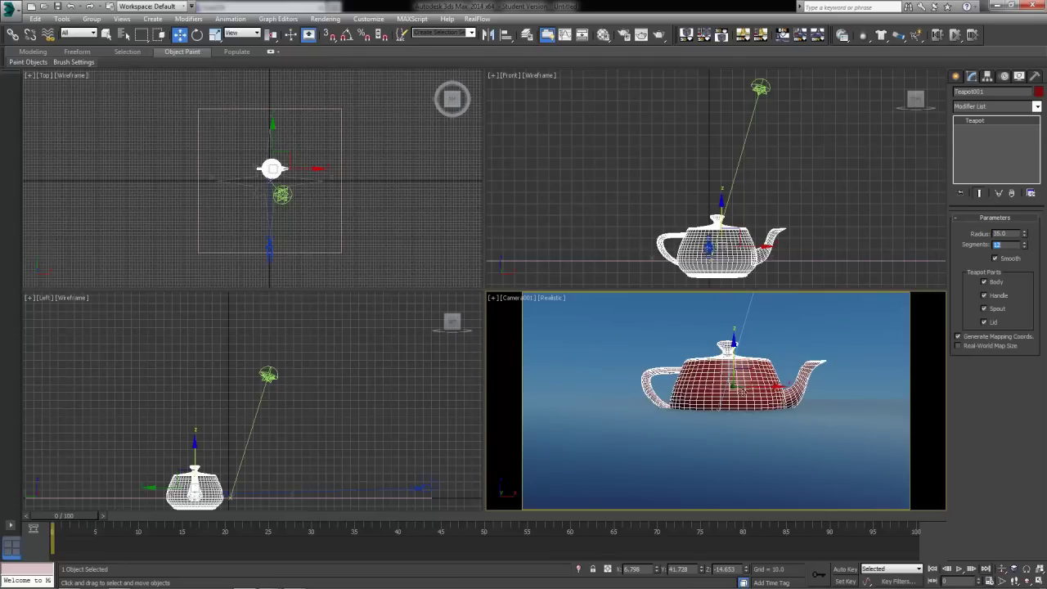
Shift the teapot left and rotate it slightly.
left_click_drag(741, 391, 647, 414)
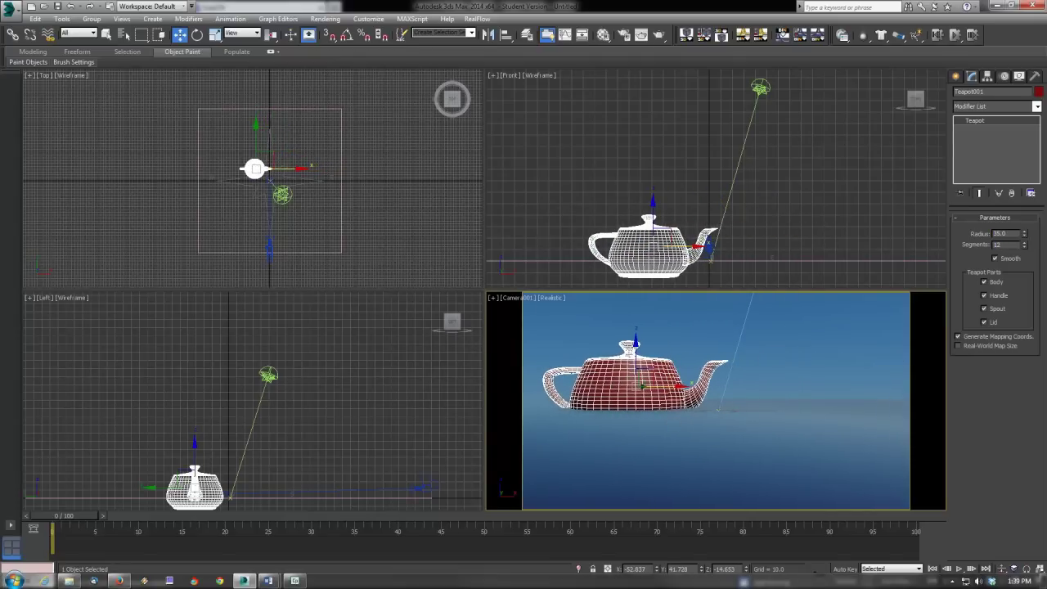
left_click(197, 34)
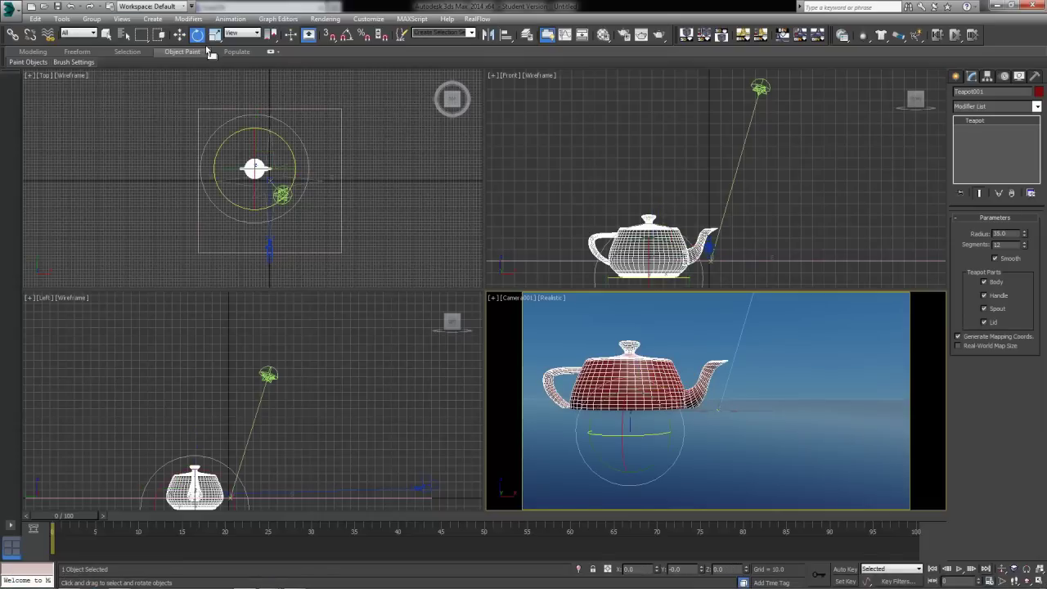
left_click_drag(629, 472, 631, 475)
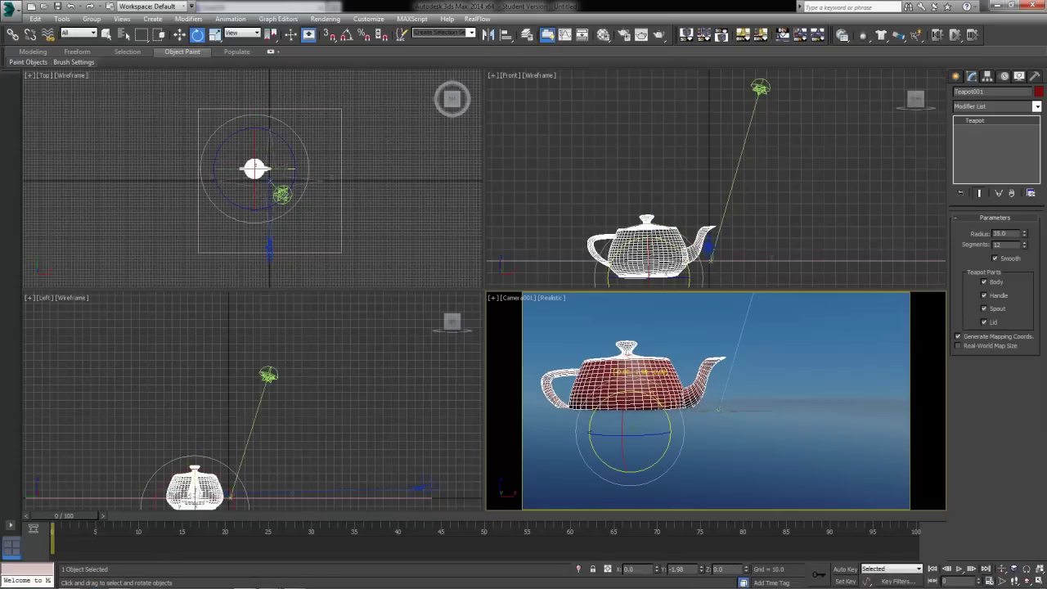
left_click_drag(646, 433, 687, 437)
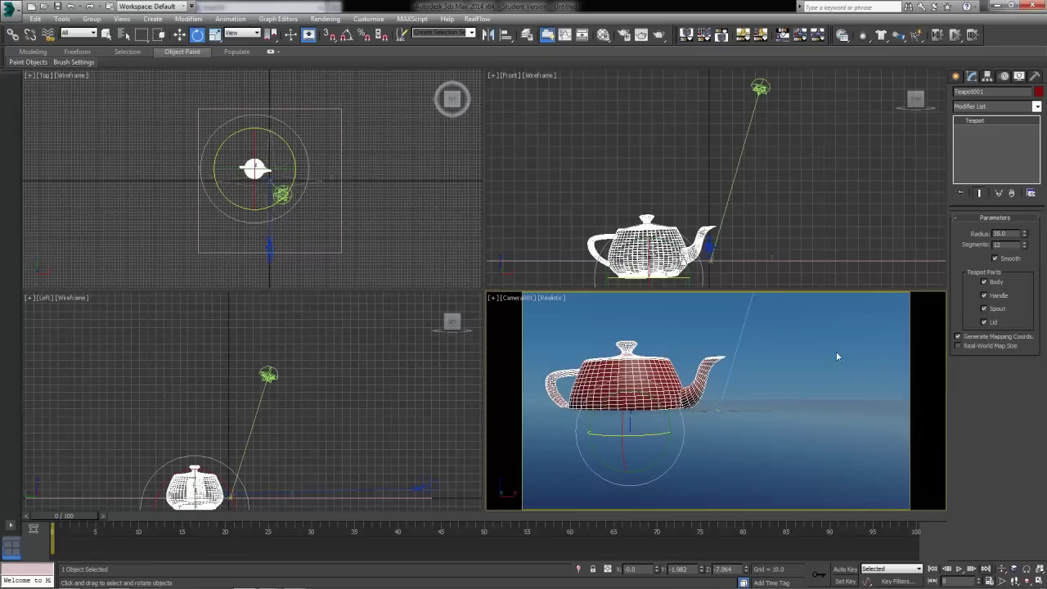
Colour the teapot yellow-green and deselect it.
left_click(1039, 91)
left_click(489, 260)
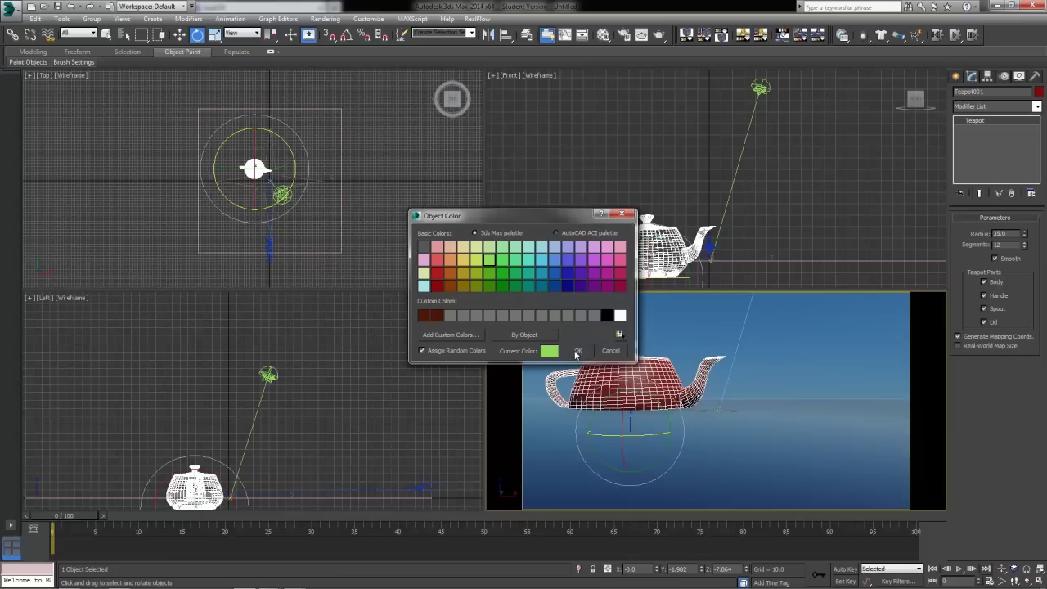
left_click(577, 351)
left_click(1040, 92)
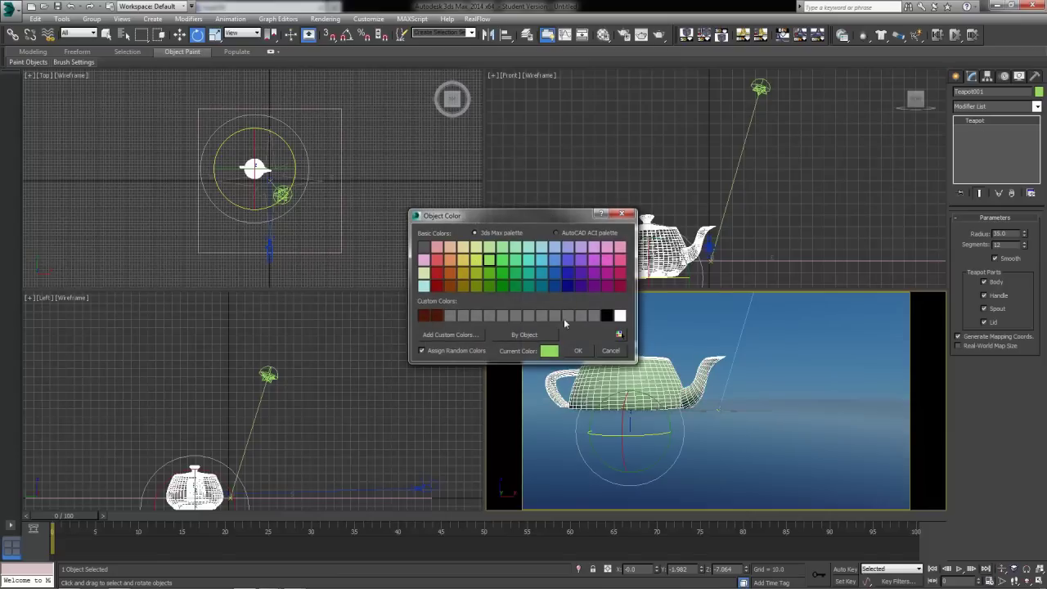
left_click(481, 260)
left_click(579, 351)
left_click(804, 361)
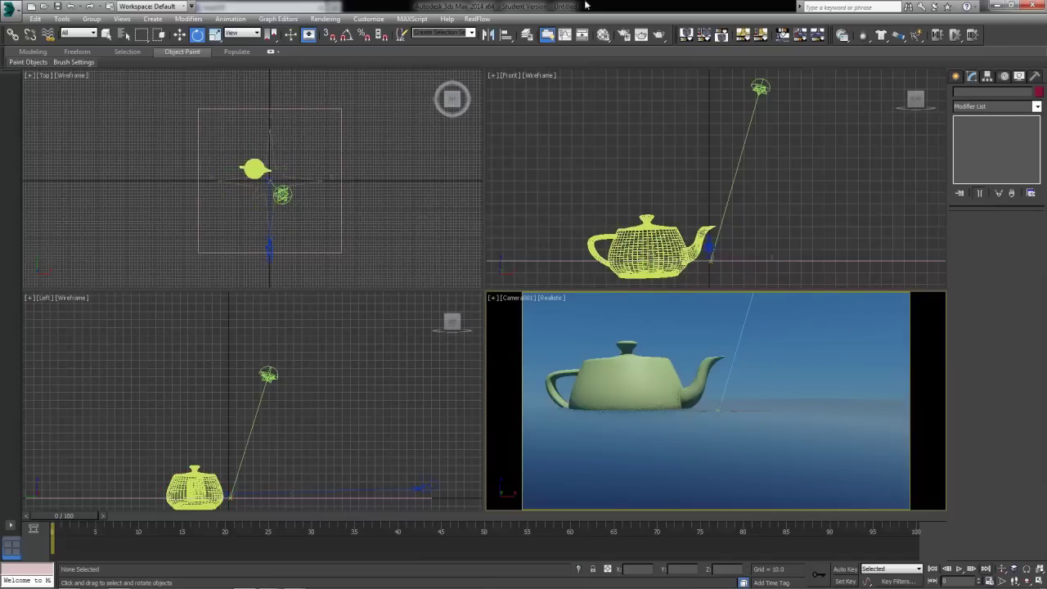
In the Material Editor's second slot, set Diffuse to light green and Specular to white.
left_click(604, 35)
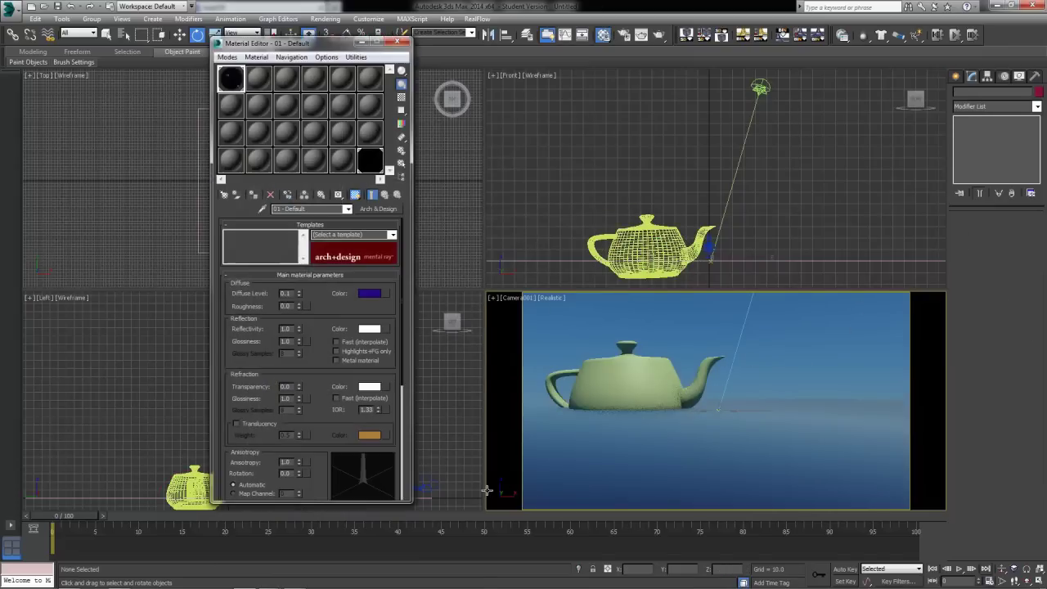
left_click(257, 80)
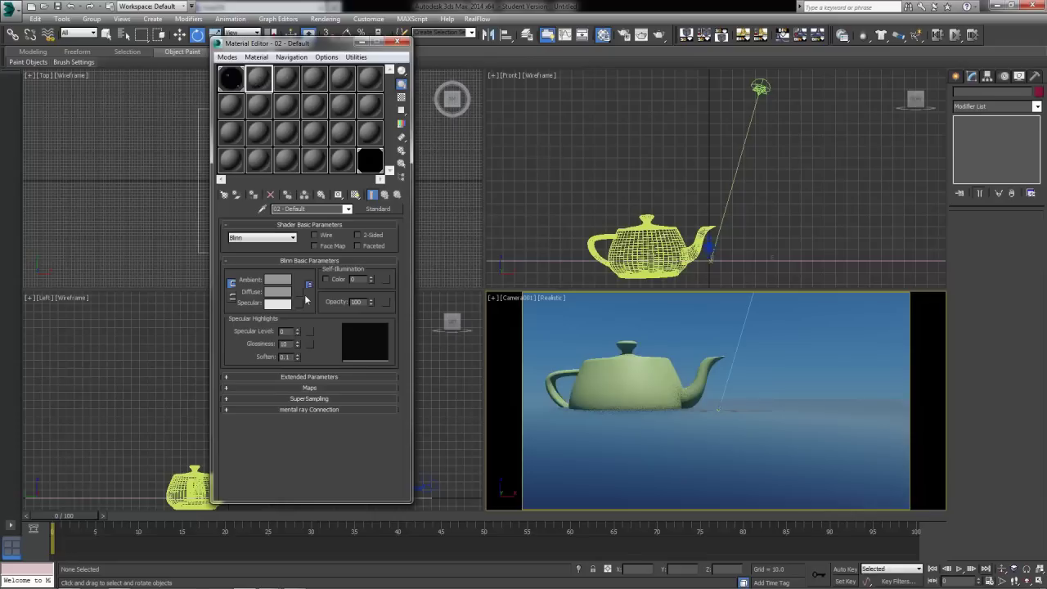
left_click(278, 291)
left_click_drag(260, 90, 238, 67)
left_click(400, 160)
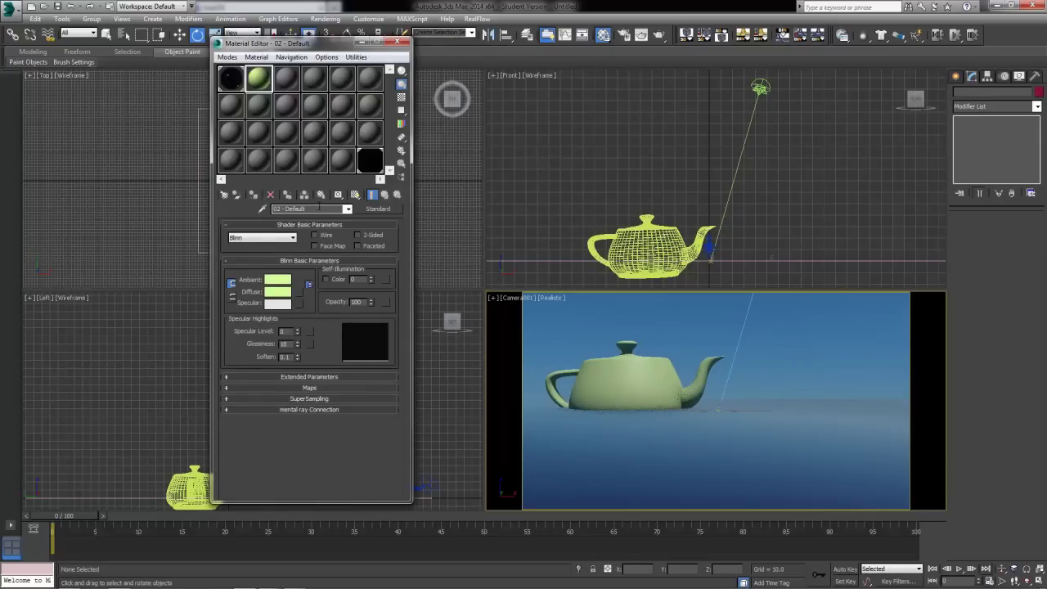
left_click(278, 304)
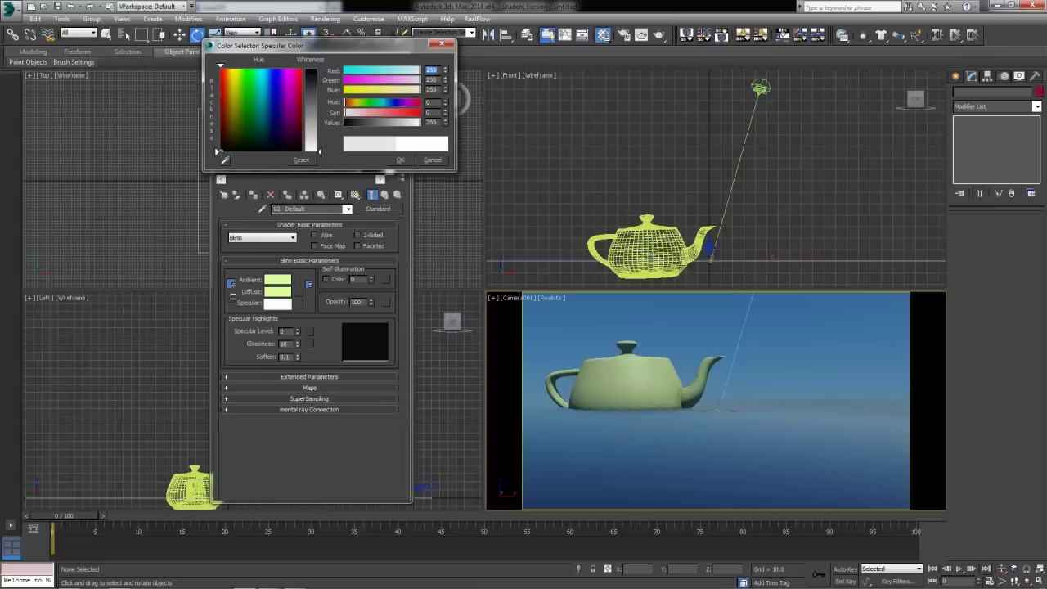
key("Return")
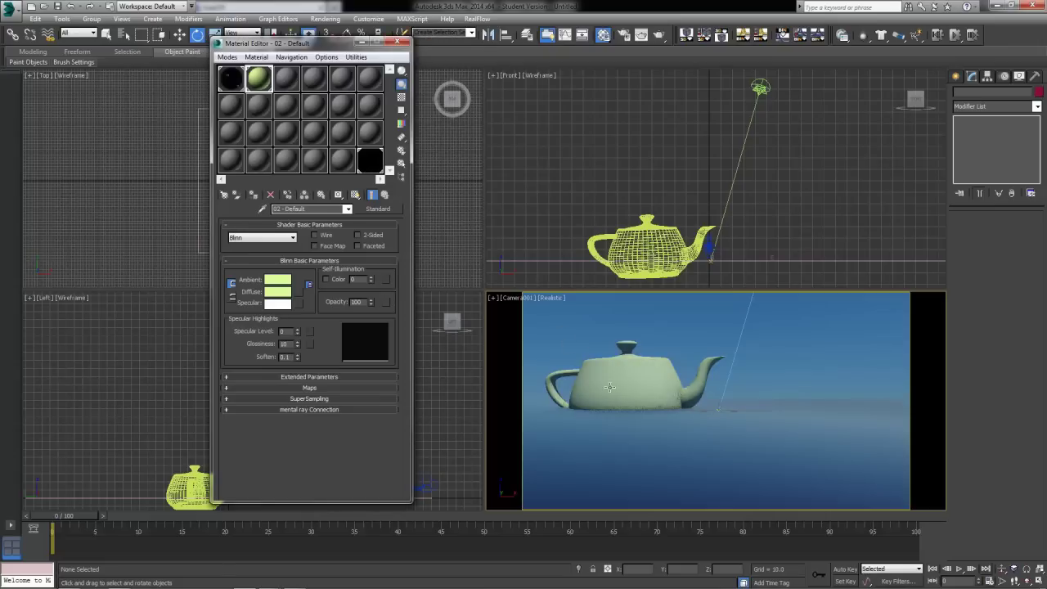
Make the diffuse green more saturated and render the camera view.
left_click(277, 291)
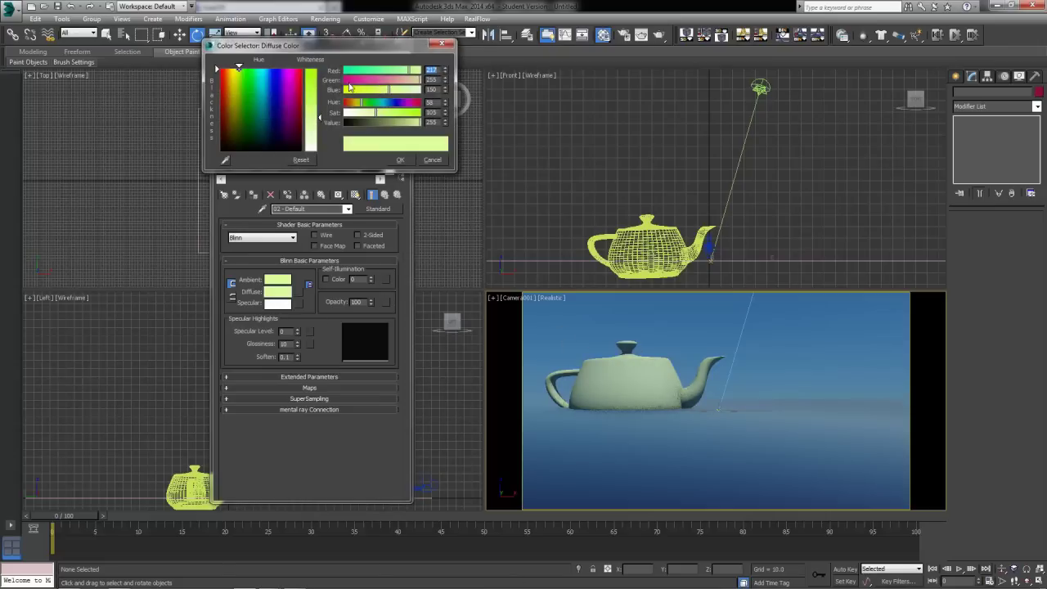
left_click_drag(319, 113, 320, 102)
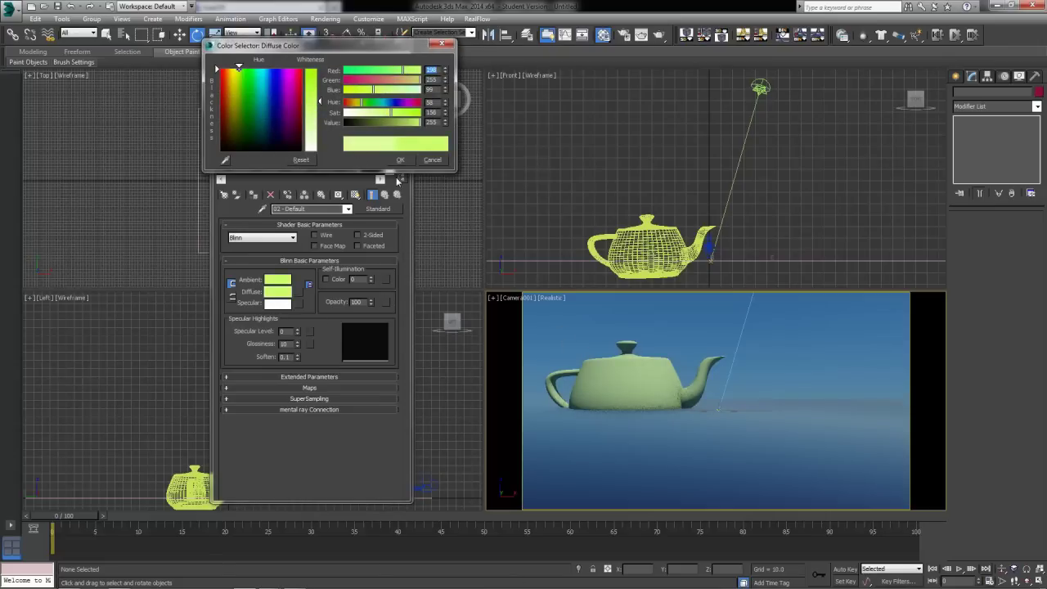
left_click(400, 161)
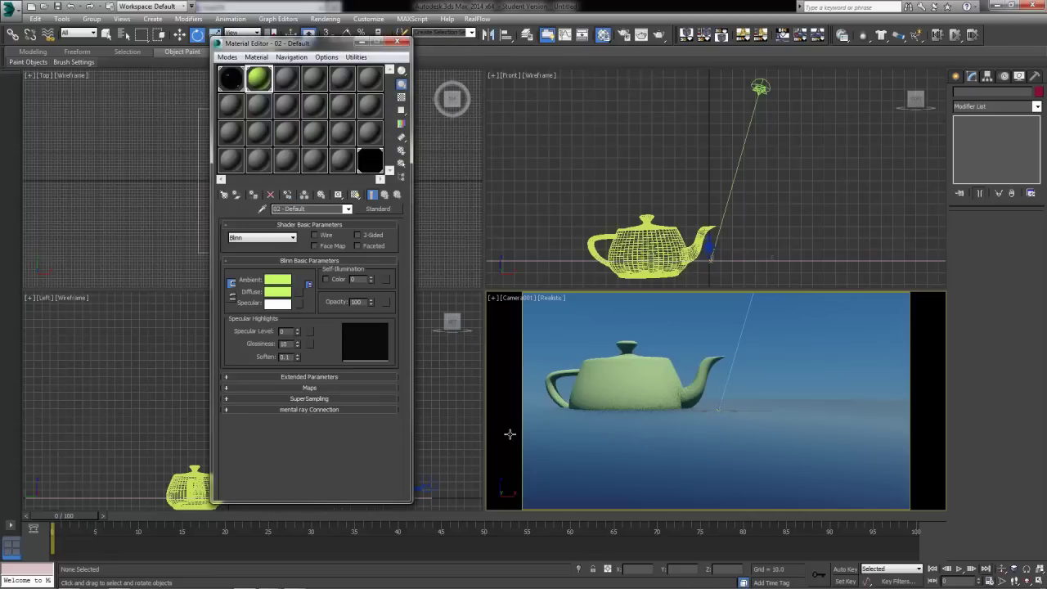
left_click(658, 35)
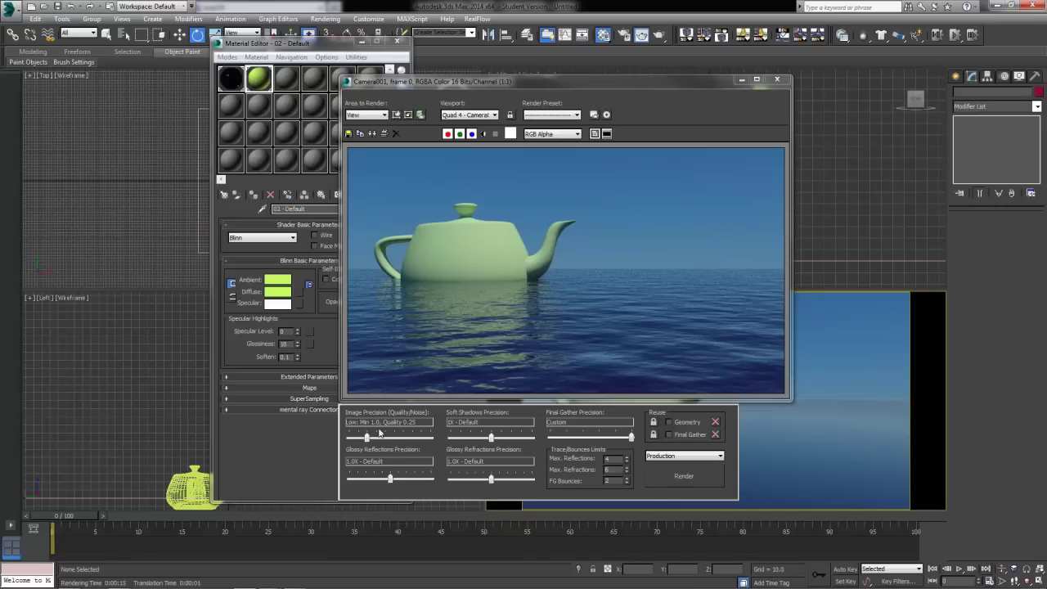
Raise Image Precision to Medium, start a re-render, cancel it and open Render Setup.
left_click_drag(367, 439, 388, 441)
left_click(685, 473)
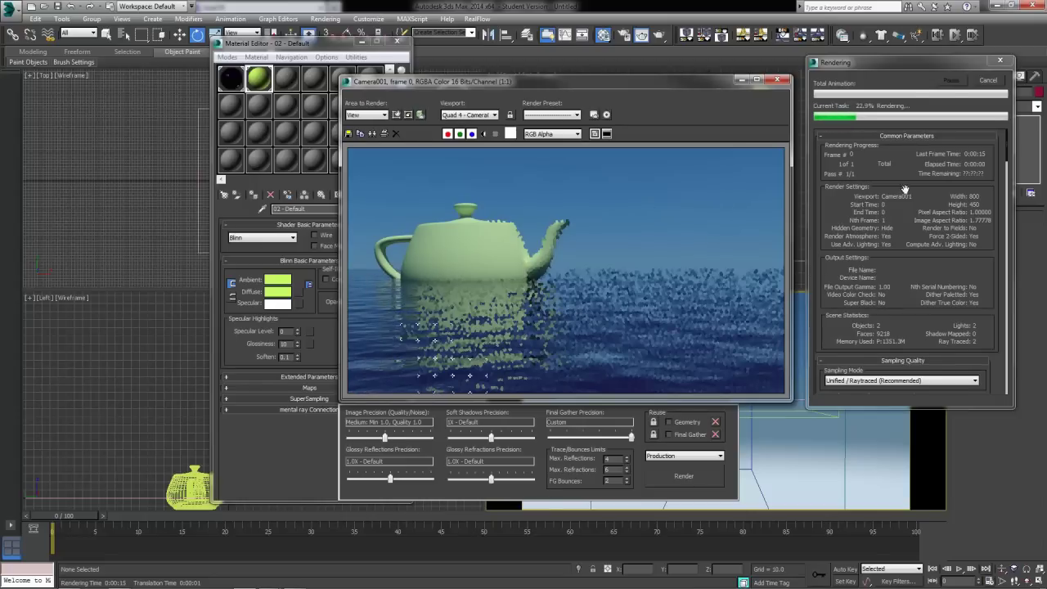
key("Escape")
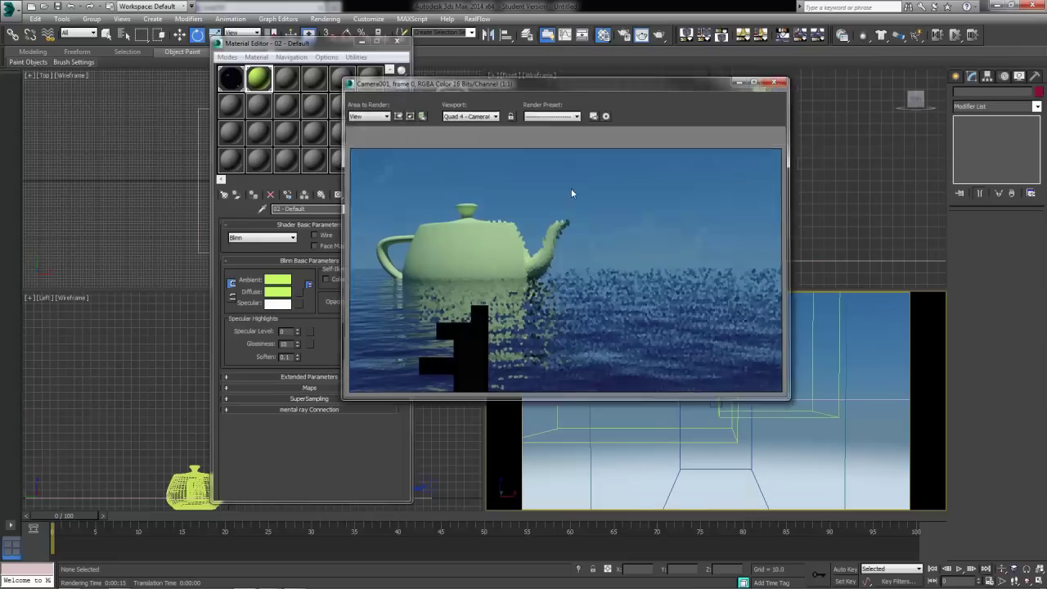
key("F10")
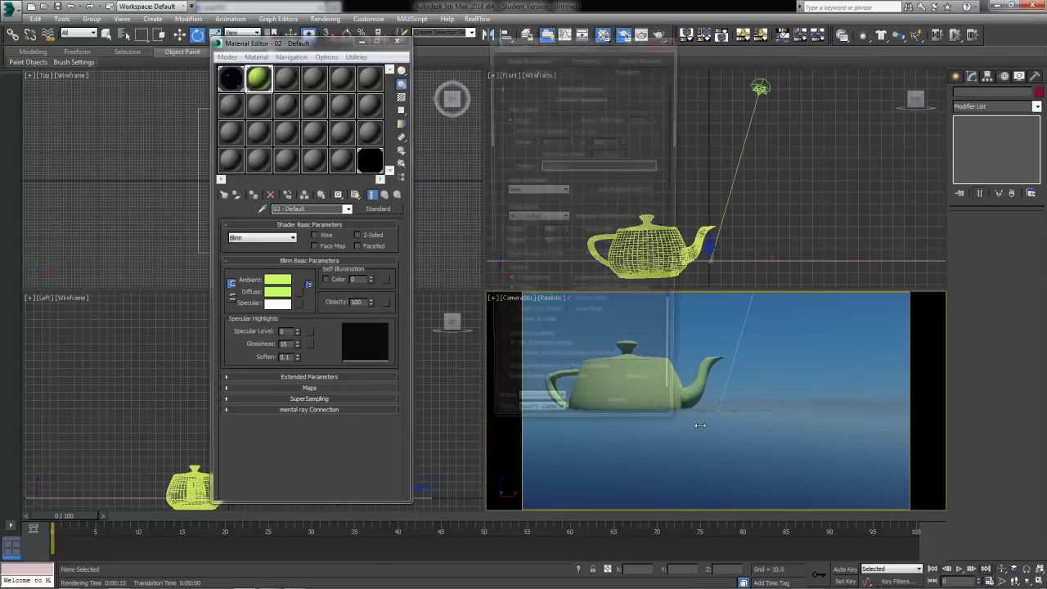
Set mental ray minimum samples per pixel to 4.0 and start a test render.
left_click(624, 71)
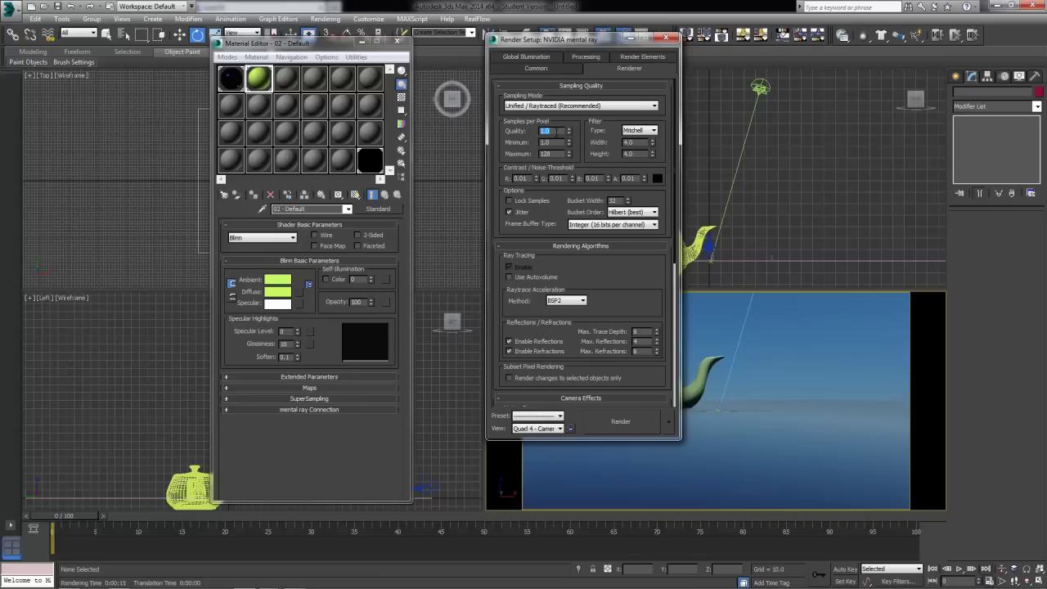
key("Tab")
left_click(620, 421)
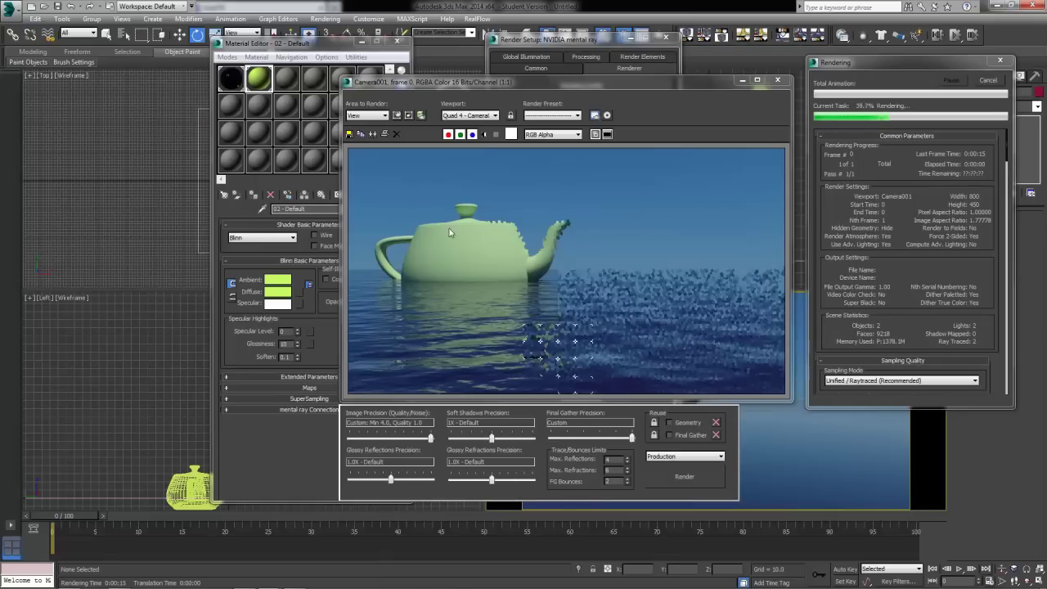
Cancel the render, close the rendered frame and move Render Setup to the left.
left_click(988, 79)
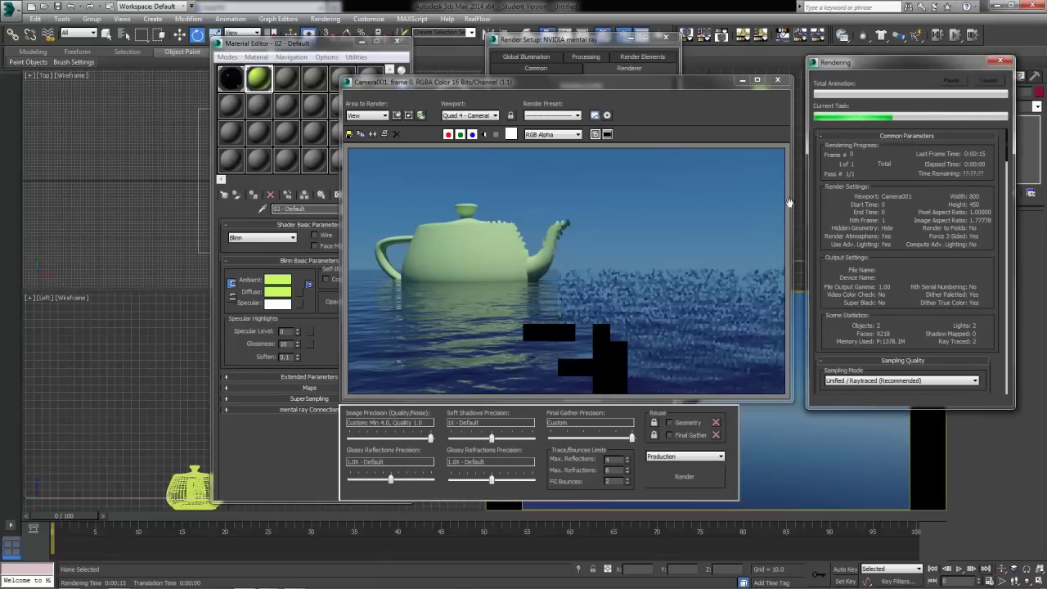
left_click(782, 82)
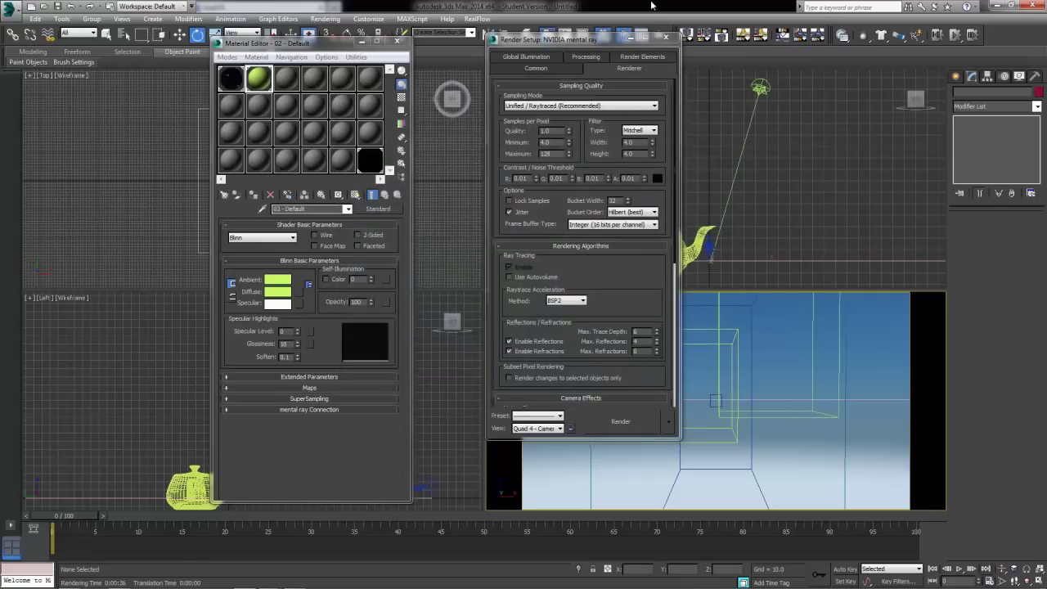
left_click_drag(605, 45, 174, 44)
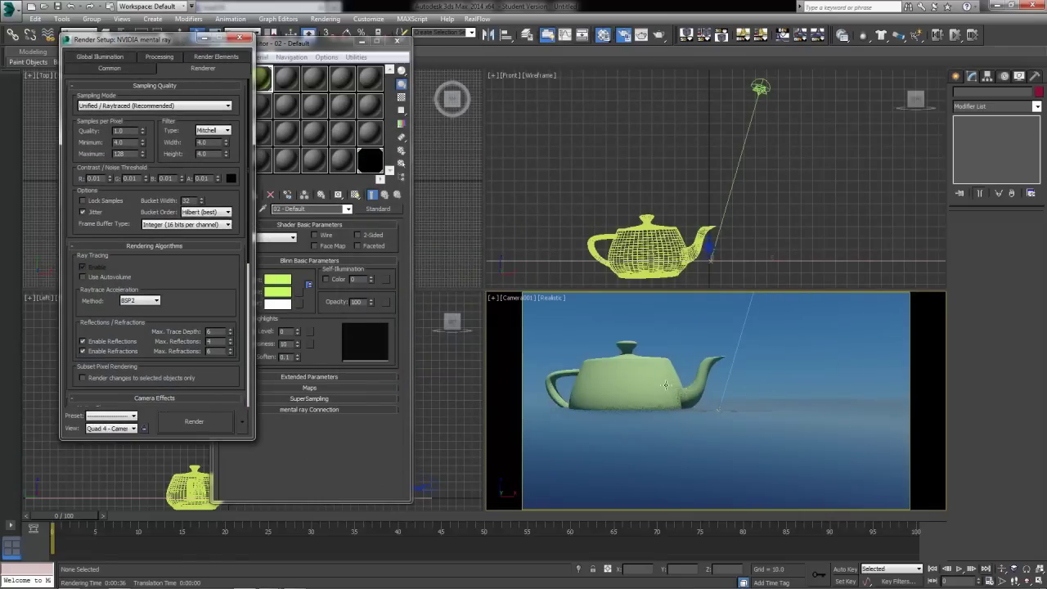
Select the Daylight001 sun for moving and minimize Render Setup and the Material Editor.
left_click(761, 86)
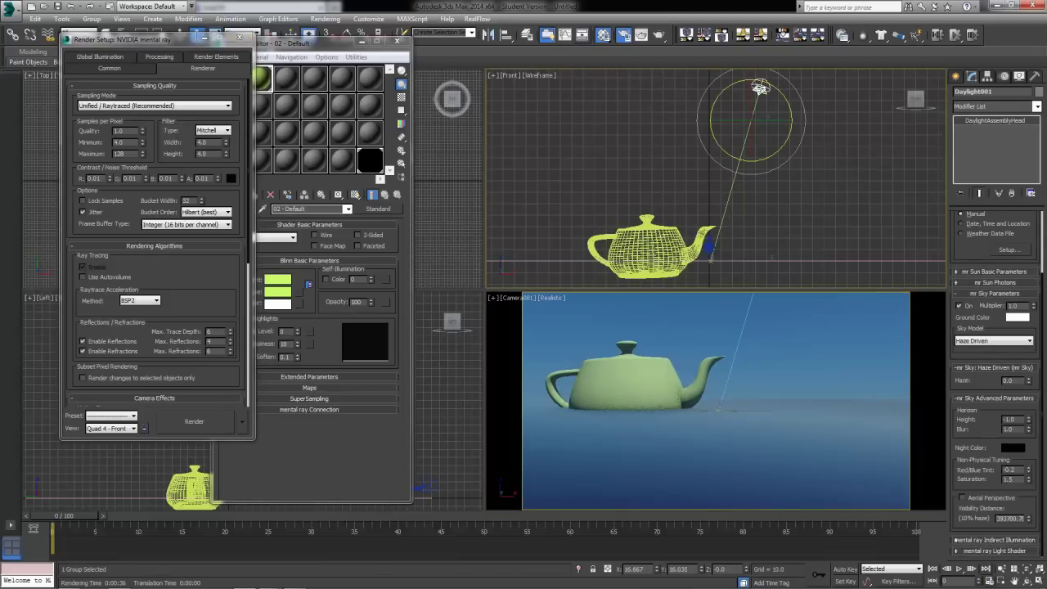
left_click(203, 39)
left_click(179, 37)
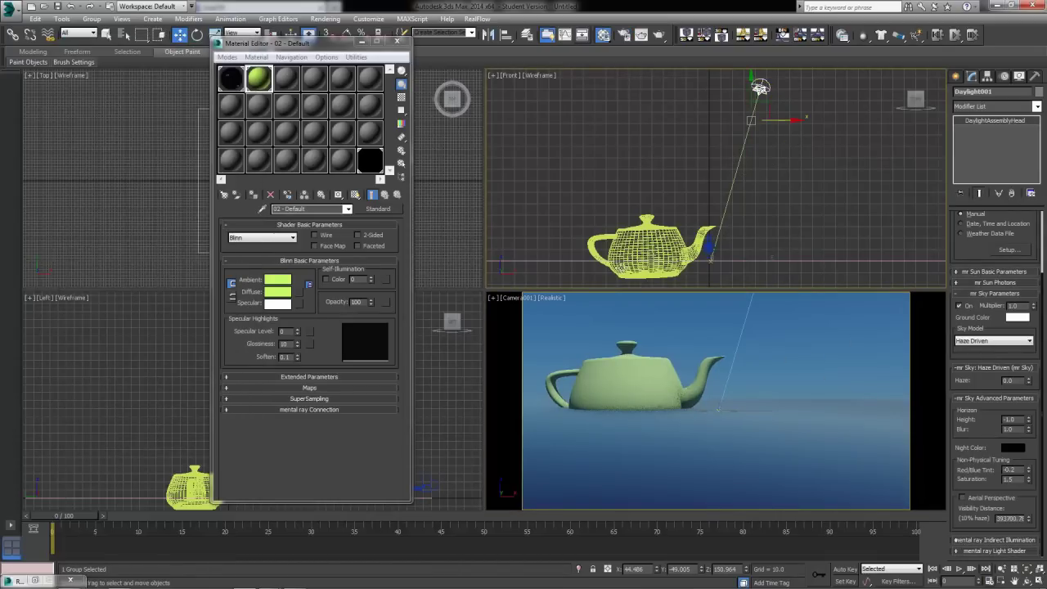
left_click(362, 42)
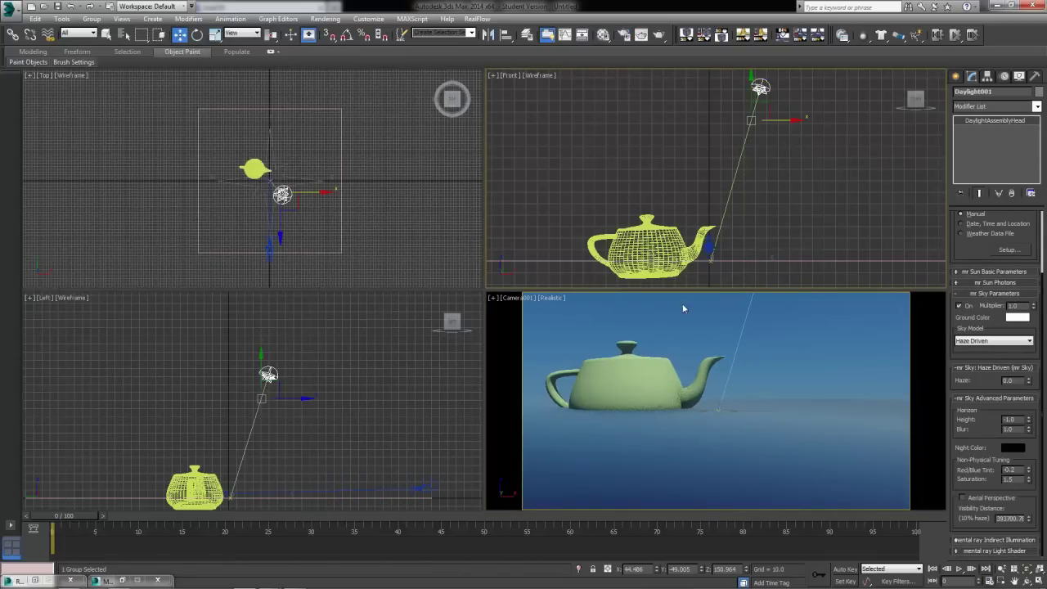
right_click(777, 389)
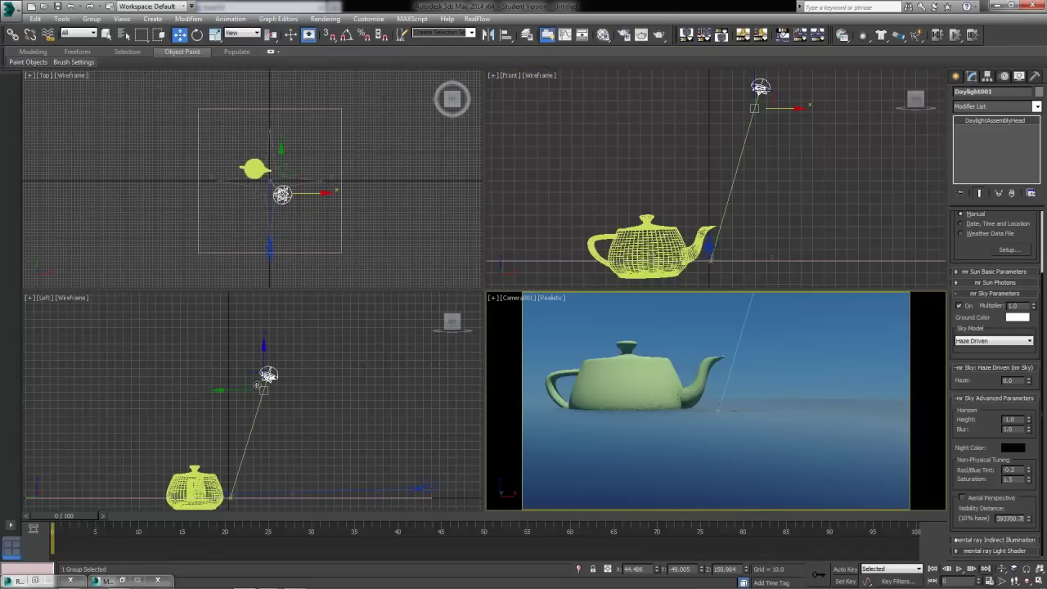
right_click(243, 376)
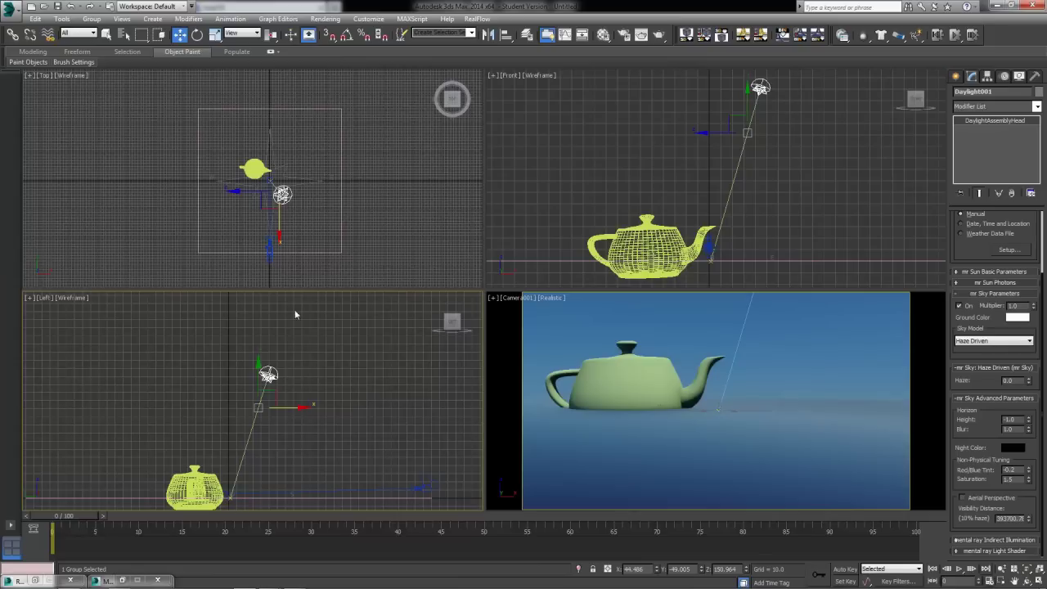
Drag the sun low and to the left in the Left and Camera views so it reflects on the water.
middle_click_drag(277, 436, 370, 414)
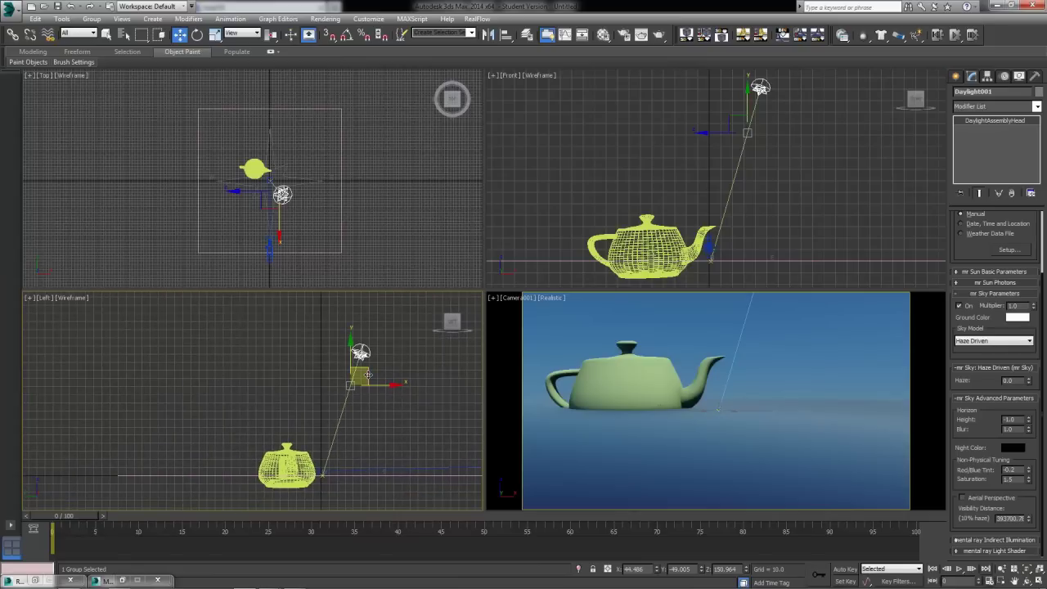
left_click_drag(368, 372, 233, 469)
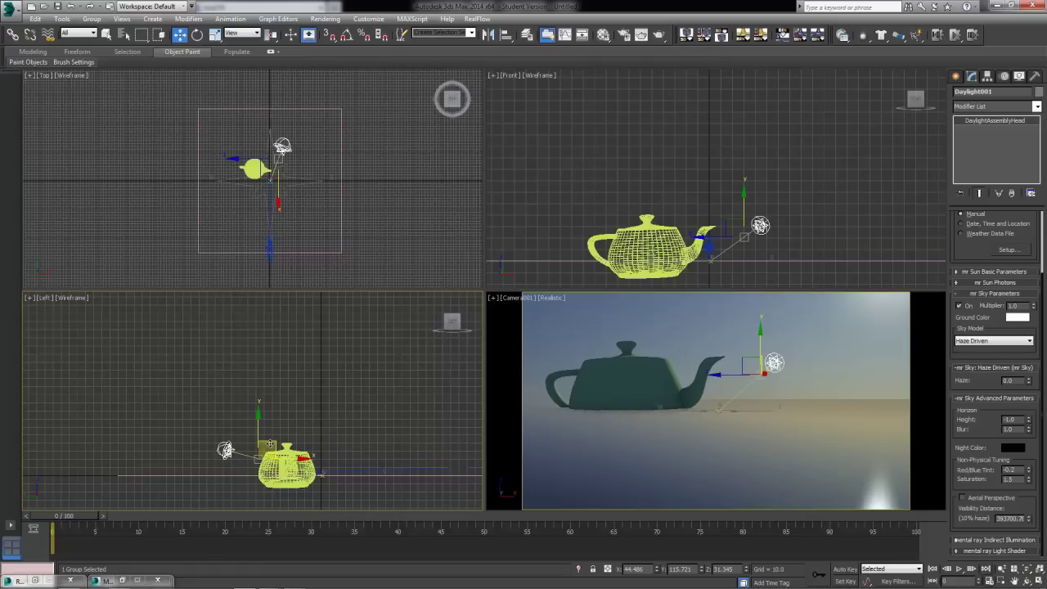
left_click_drag(270, 444, 257, 455)
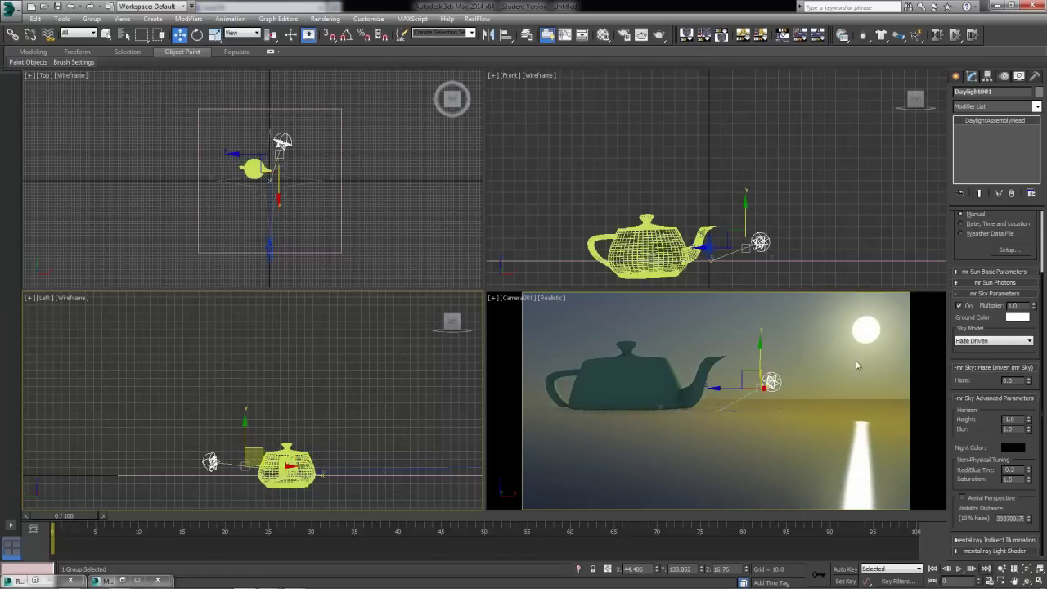
right_click(798, 396)
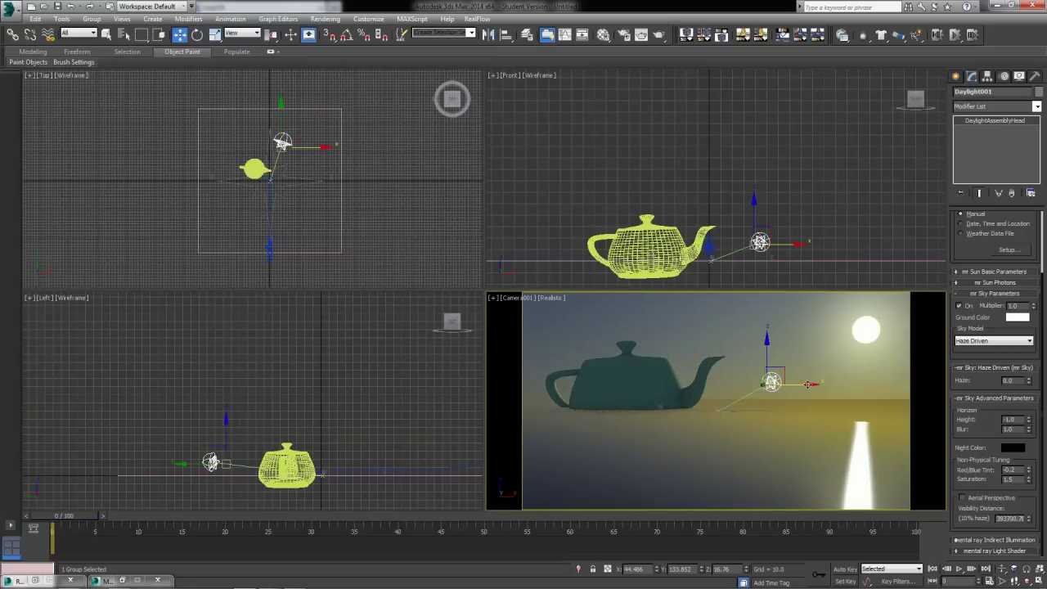
left_click_drag(810, 383, 793, 383)
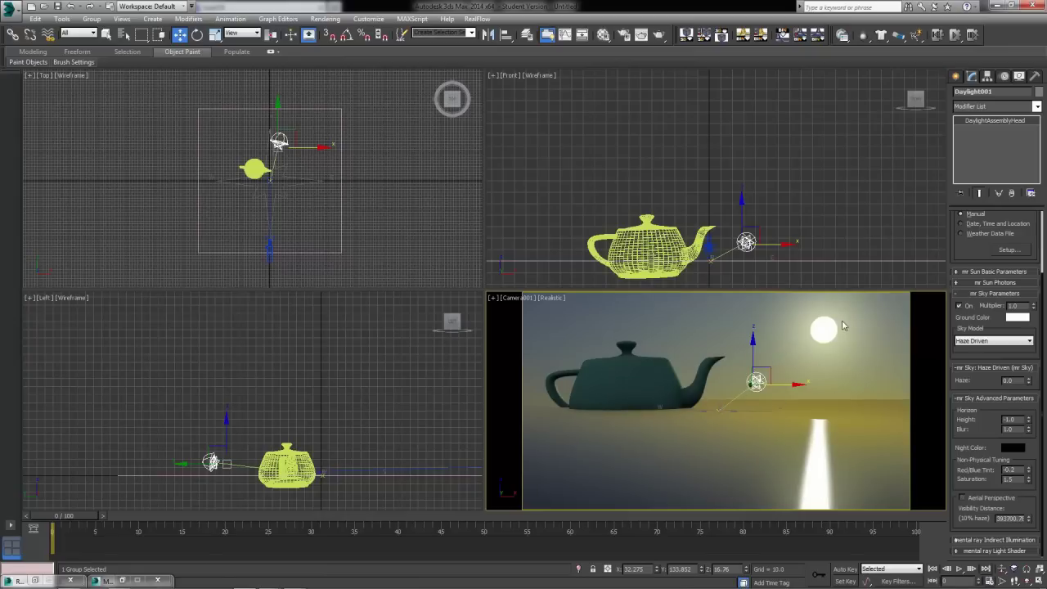
mouse_move(782, 386)
left_mouse_down()
mouse_move(733, 393)
mouse_move(782, 391)
mouse_move(750, 392)
mouse_move(787, 393)
mouse_move(779, 408)
mouse_move(778, 383)
left_mouse_up()
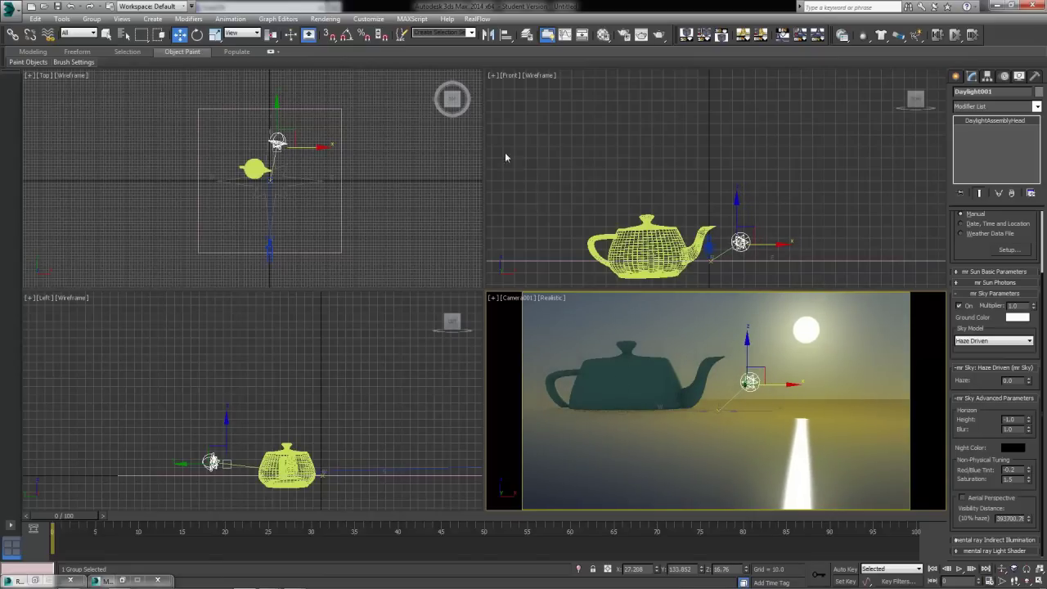
left_click(659, 35)
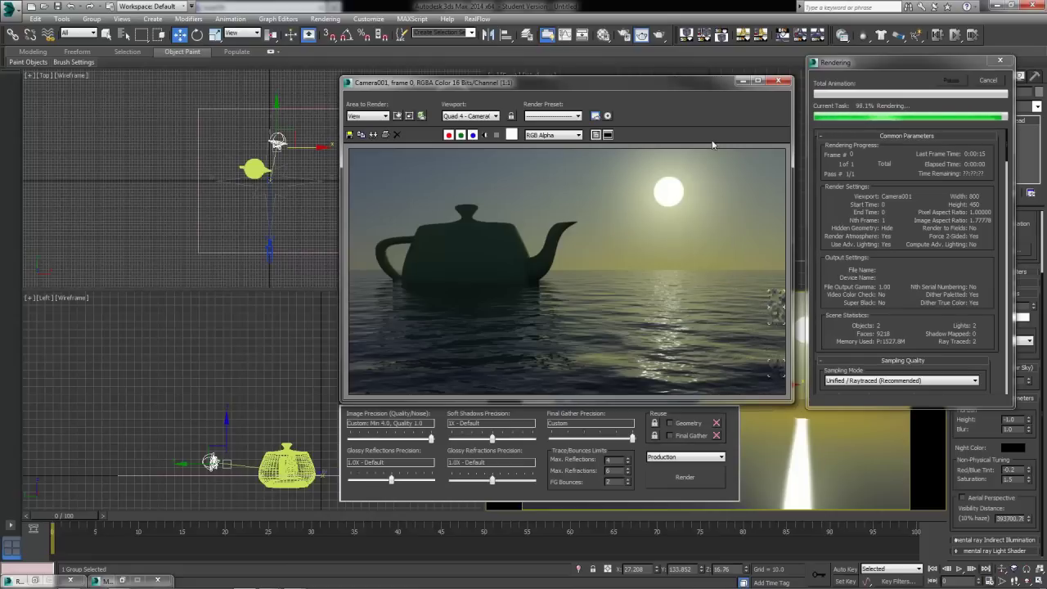
left_click(778, 82)
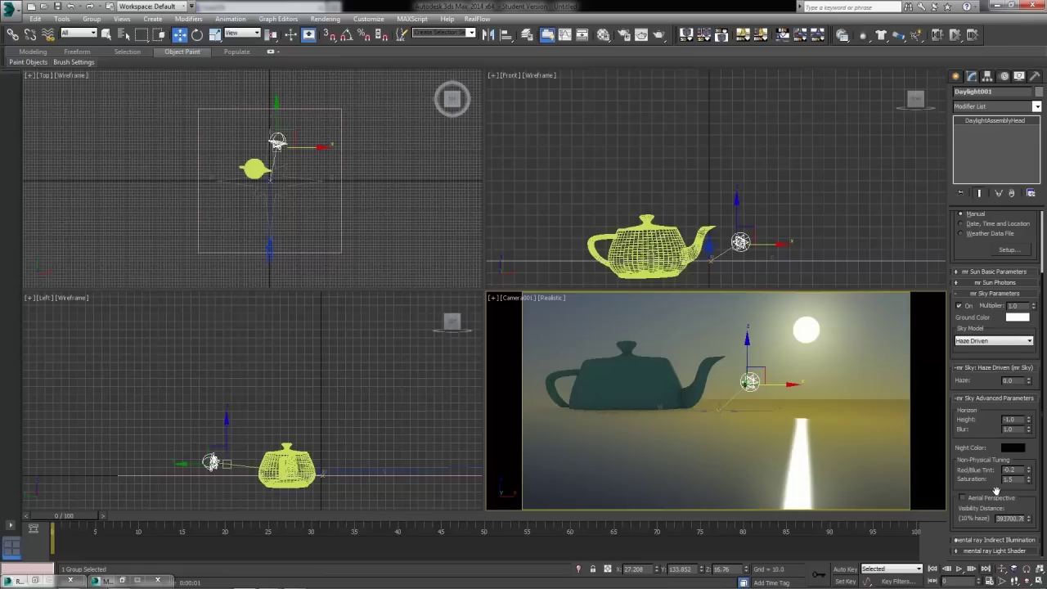
Set the mr Sky Red/Blue Tint to 1.0 and drag the sun lower toward the horizon.
double_click(1014, 471)
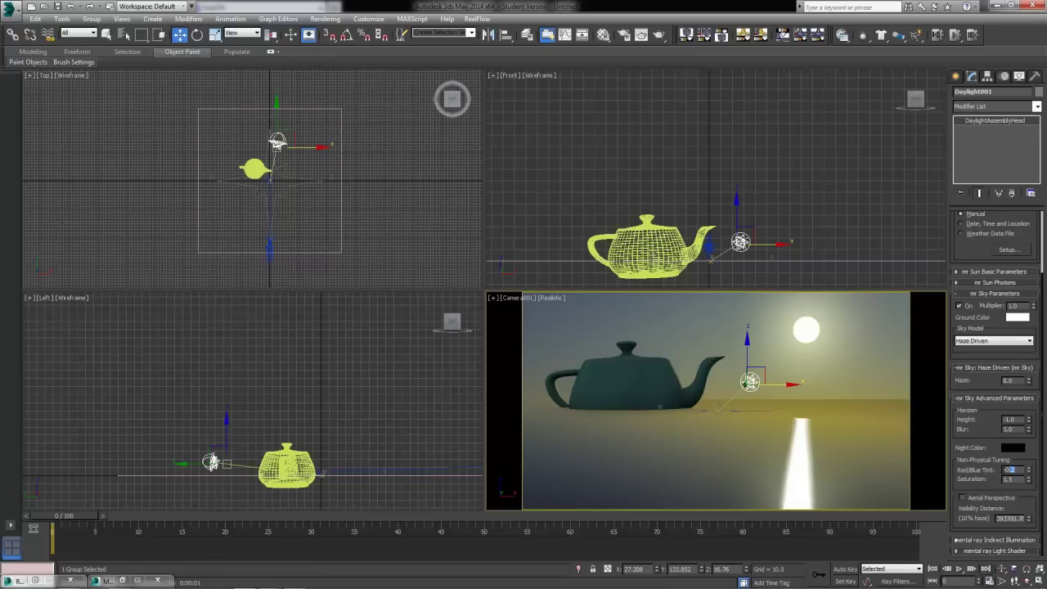
type("1")
key("Return")
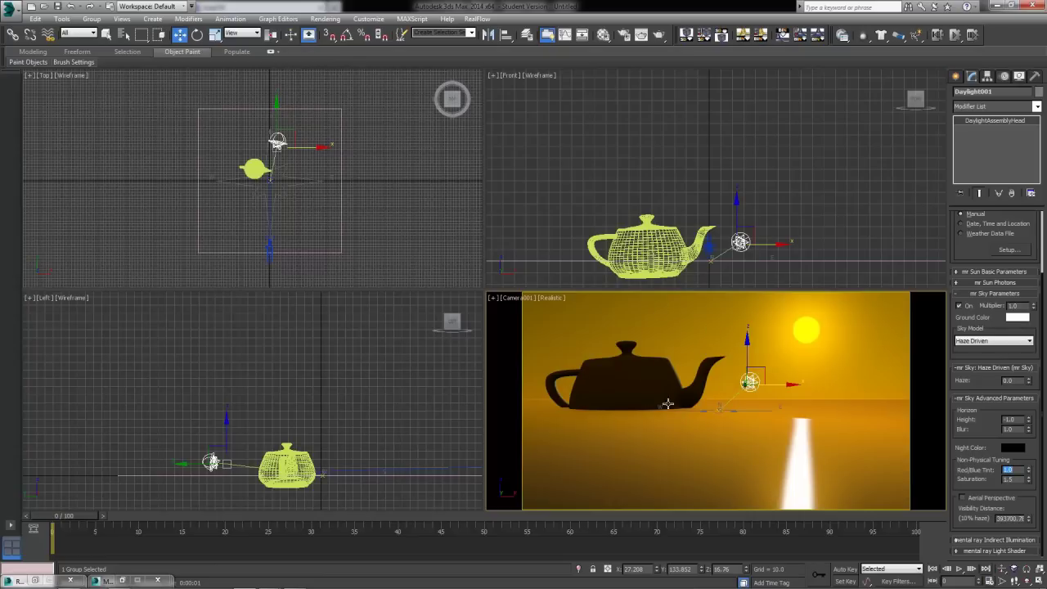
left_click_drag(746, 357, 825, 472)
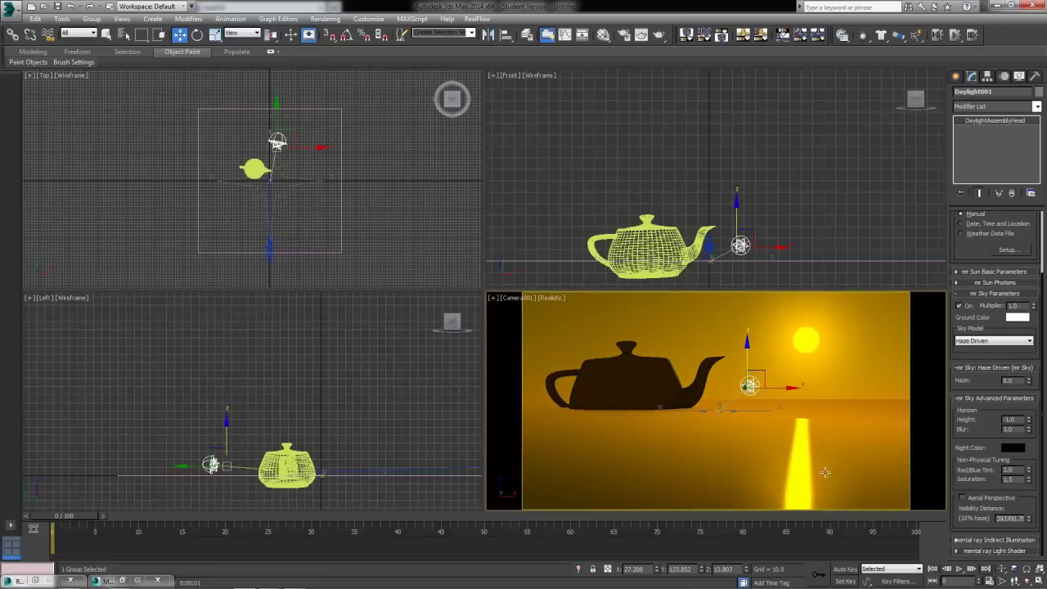
Set the mr Sky Saturation to 2.0 and start a production render of the camera view.
left_click(1008, 479)
type("2")
key("Return")
type("1")
key("Return")
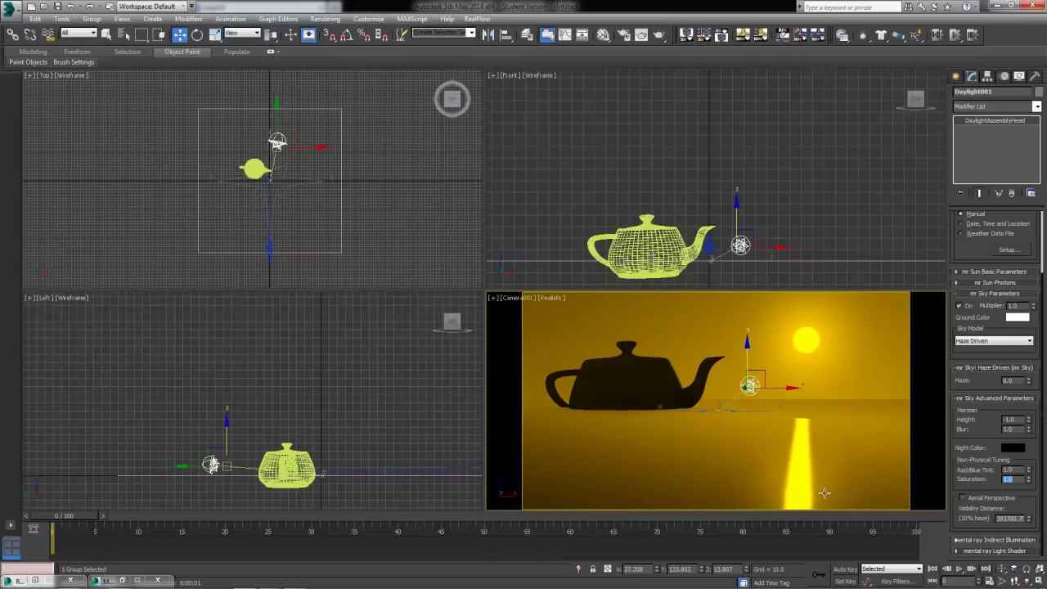
type("0.5")
key("Return")
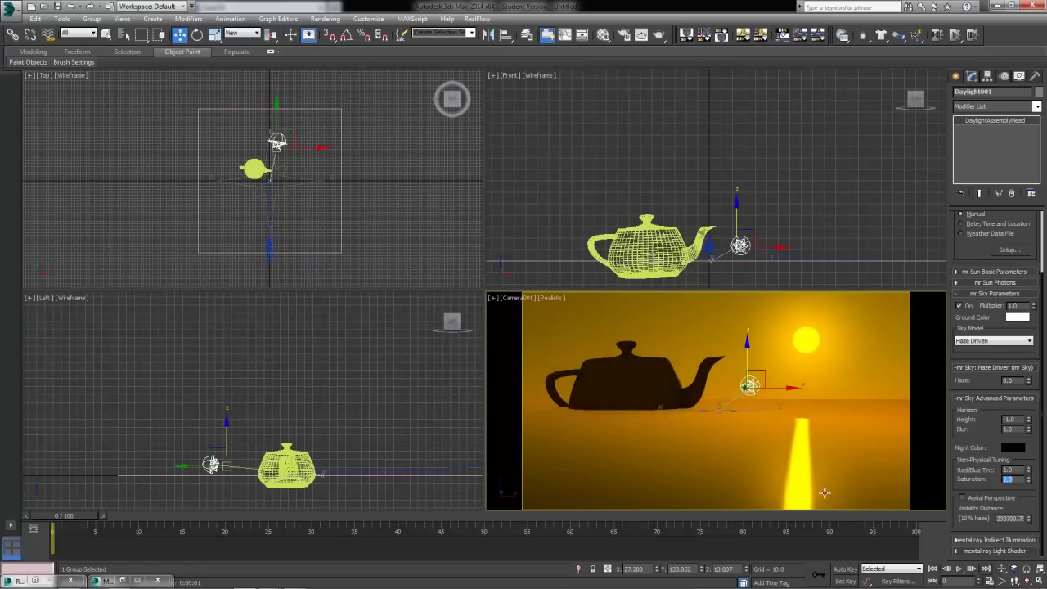
right_click(699, 424)
left_click(641, 35)
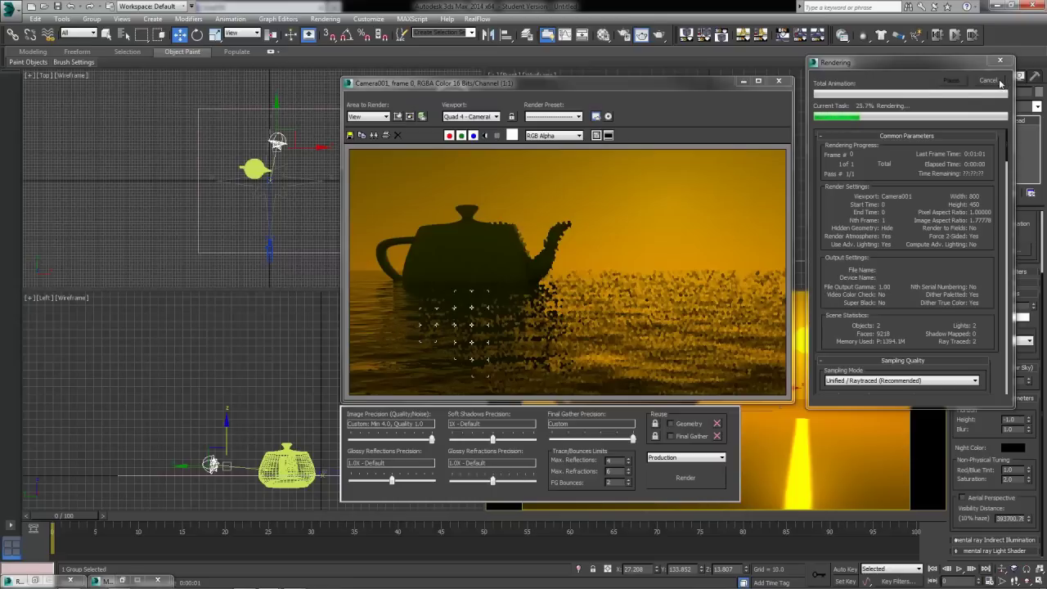
Cancel the running render, set the mr Sky Multiplier to 0.5, re-render and close the frame.
left_click(832, 329)
key("Escape")
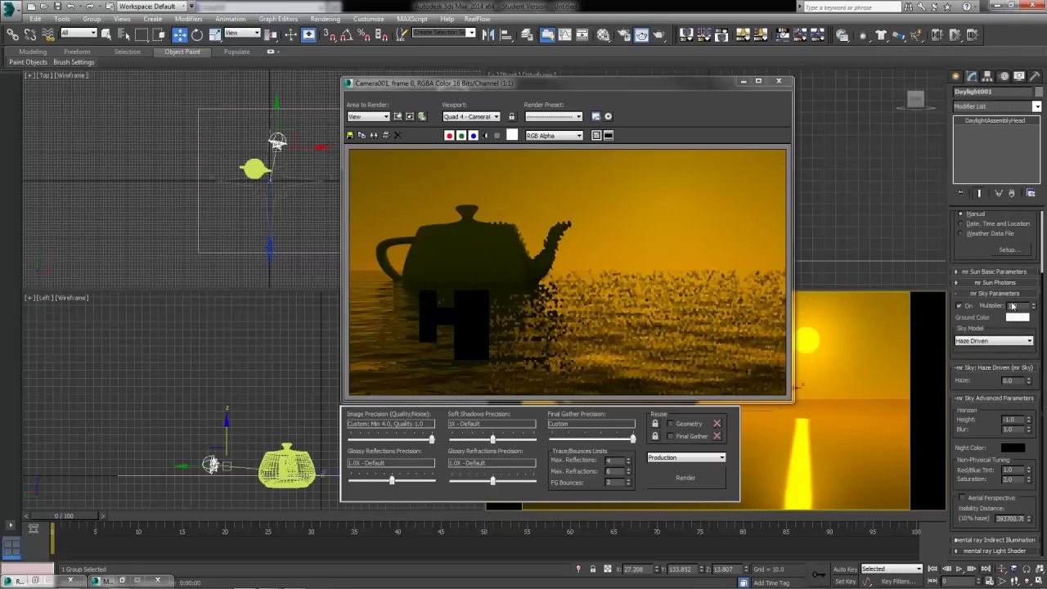
double_click(1014, 306)
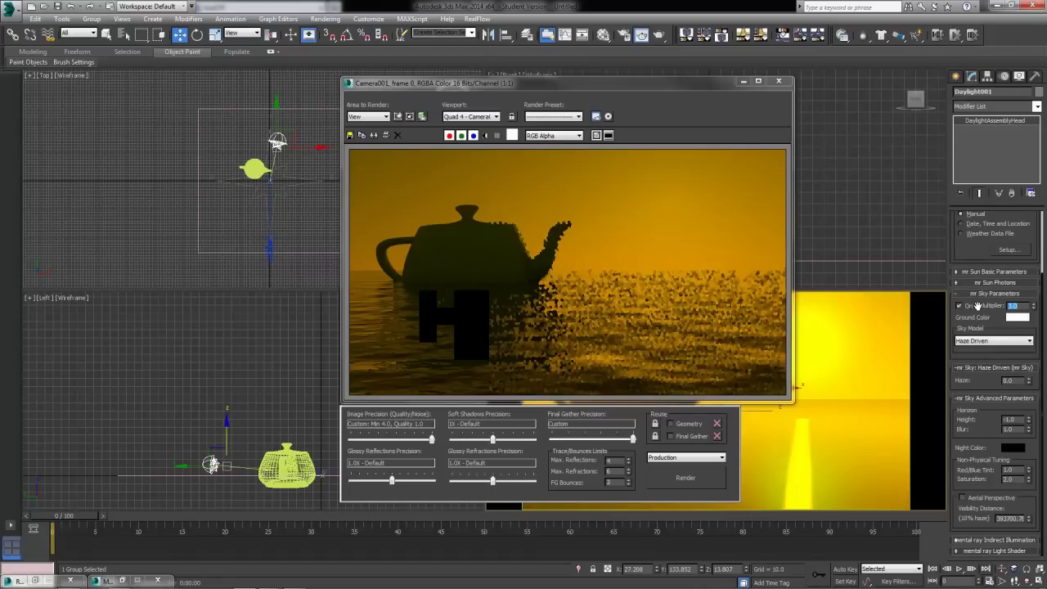
left_click(675, 476)
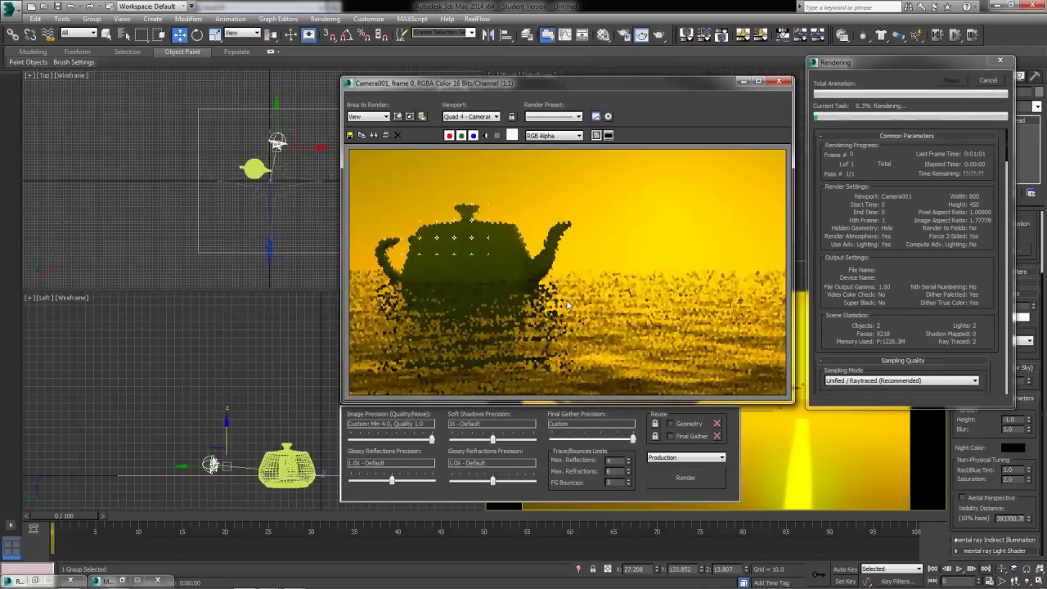
left_click(988, 80)
key("Return")
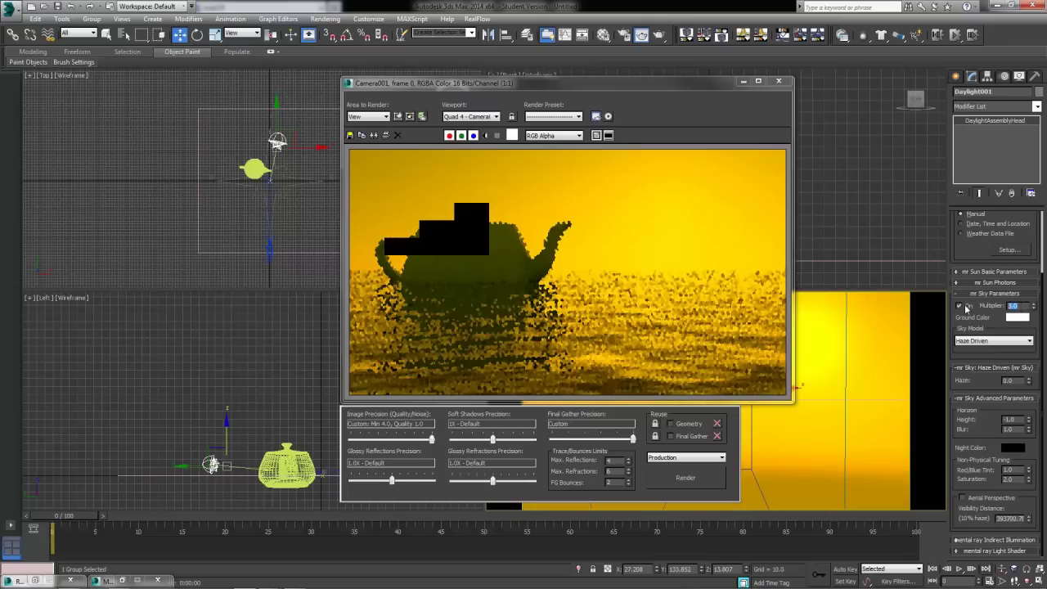
type("0.5")
key("Return")
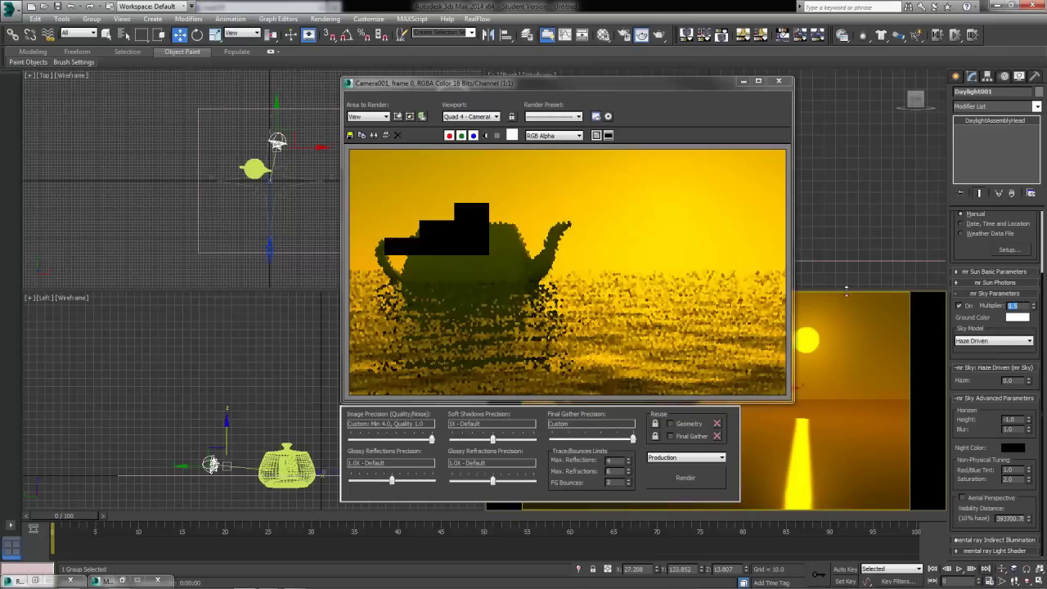
left_click(685, 477)
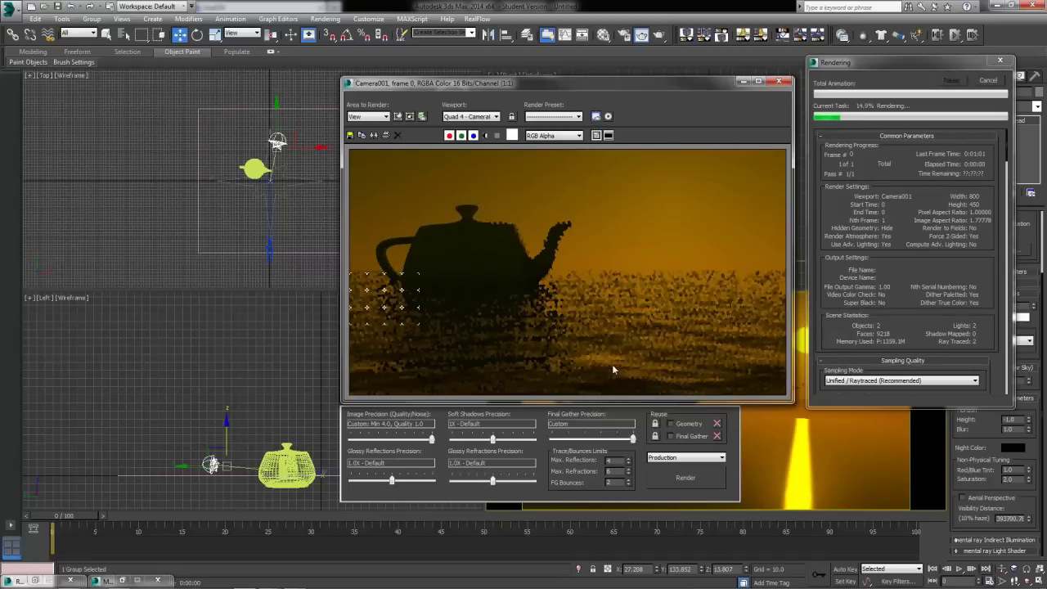
left_click(781, 83)
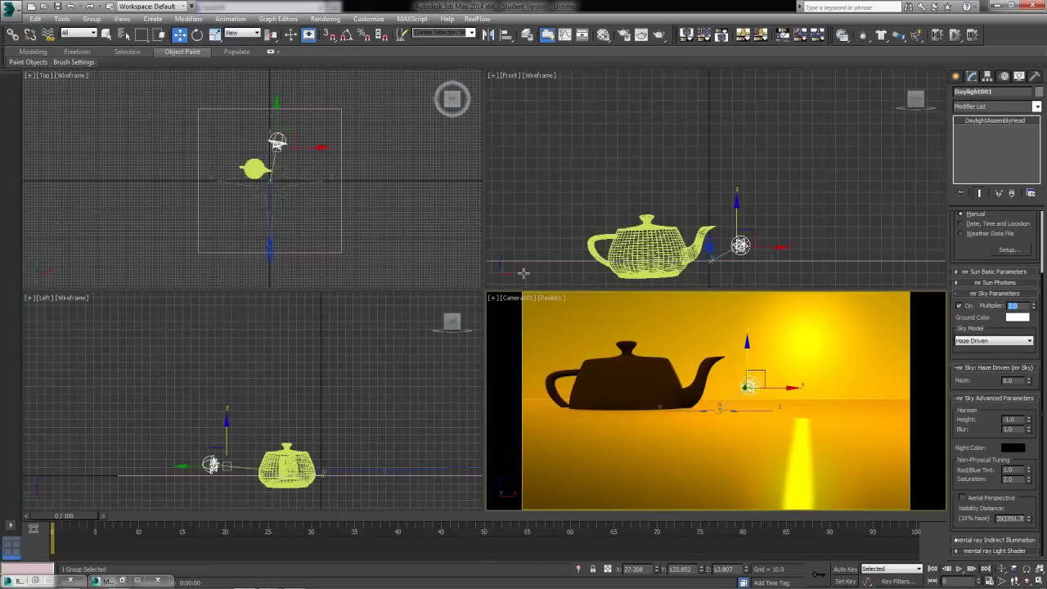
Set Haze to 2.0, enable Aerial Perspective and set Visibility Distance to 50.
double_click(1001, 380)
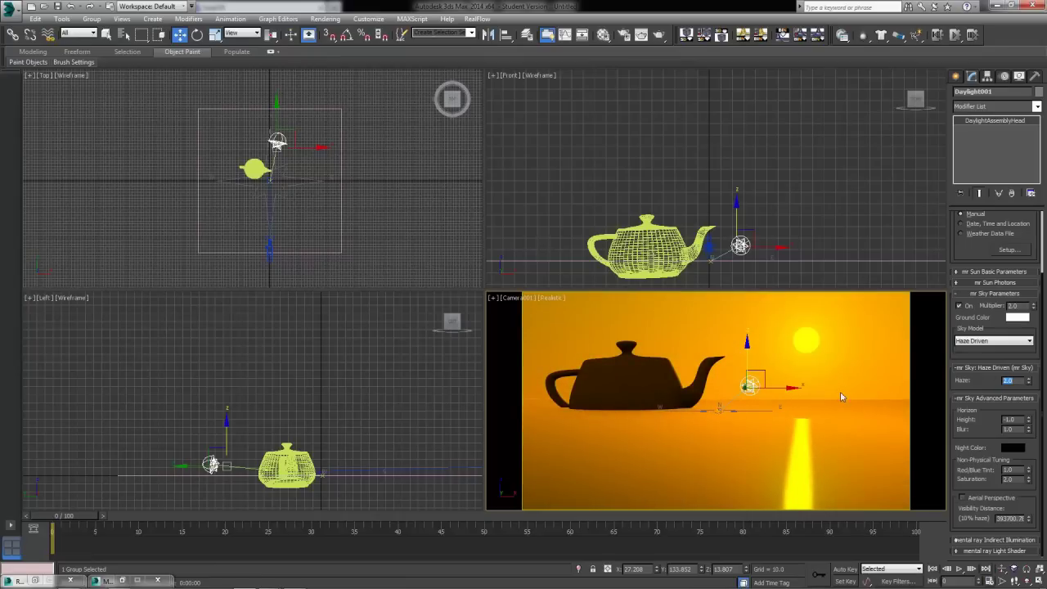
left_click(962, 499)
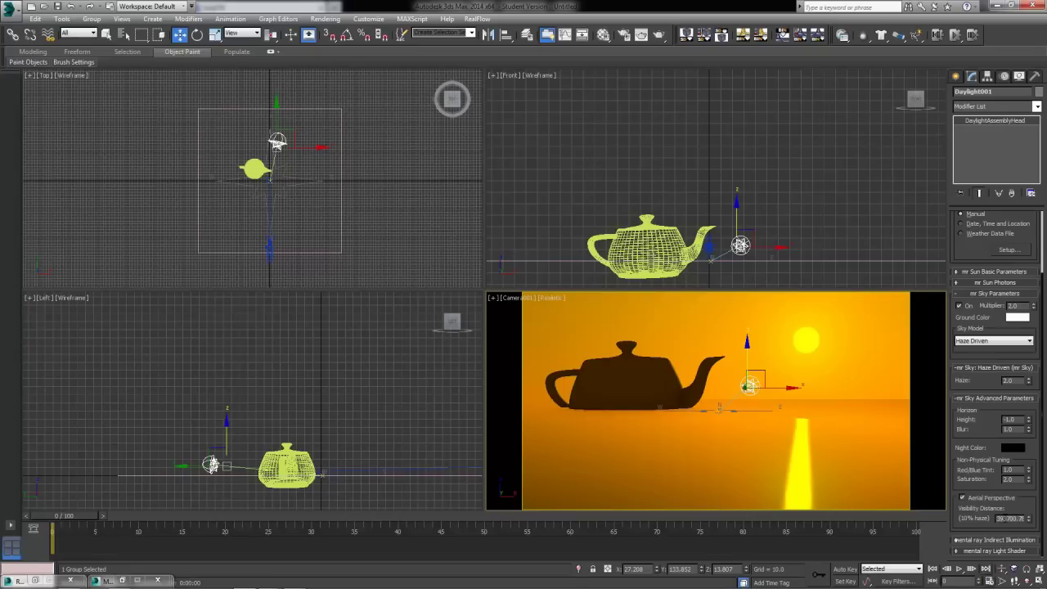
double_click(1011, 519)
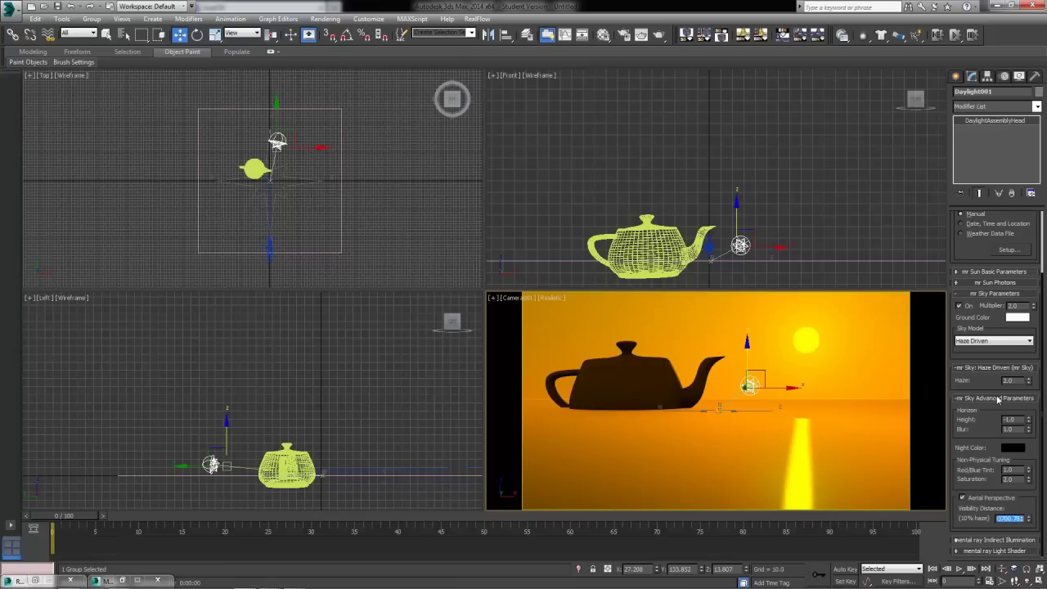
type("50")
key("Return")
Render the hazy camera view, close the frame, and open the Material Editor on the mr Physical Sky map.
left_click(659, 35)
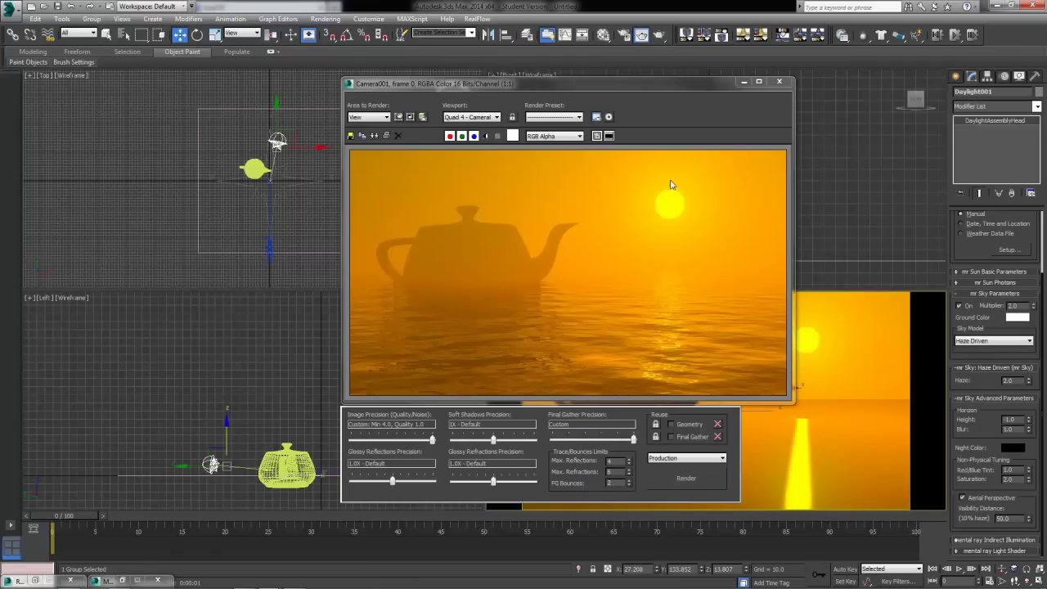
left_click(778, 81)
key("m")
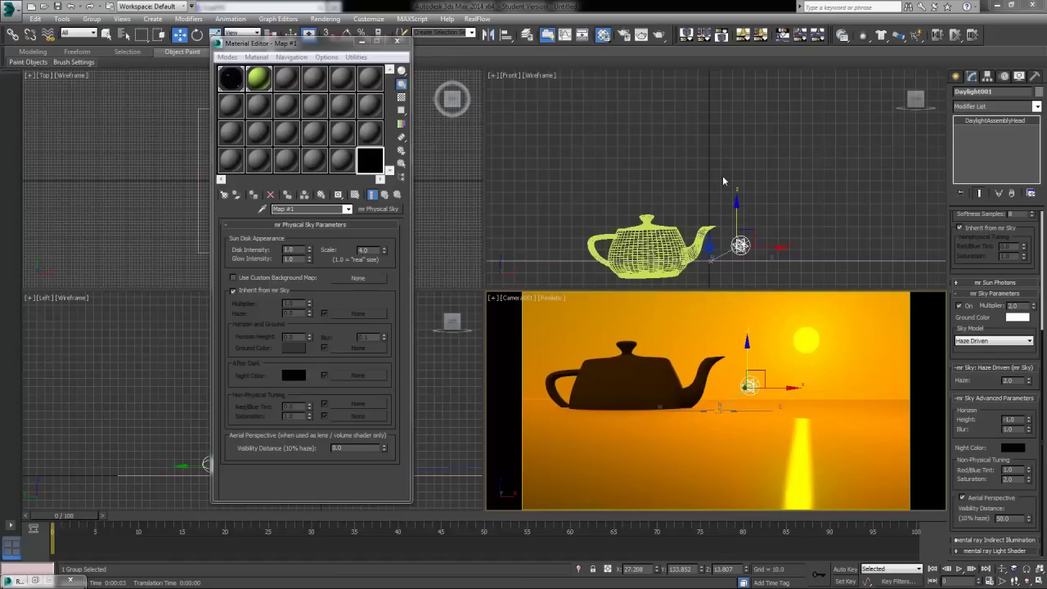
Open Render Setup, move it right, and scroll the Renderer tab down to Camera Effects.
left_click(624, 35)
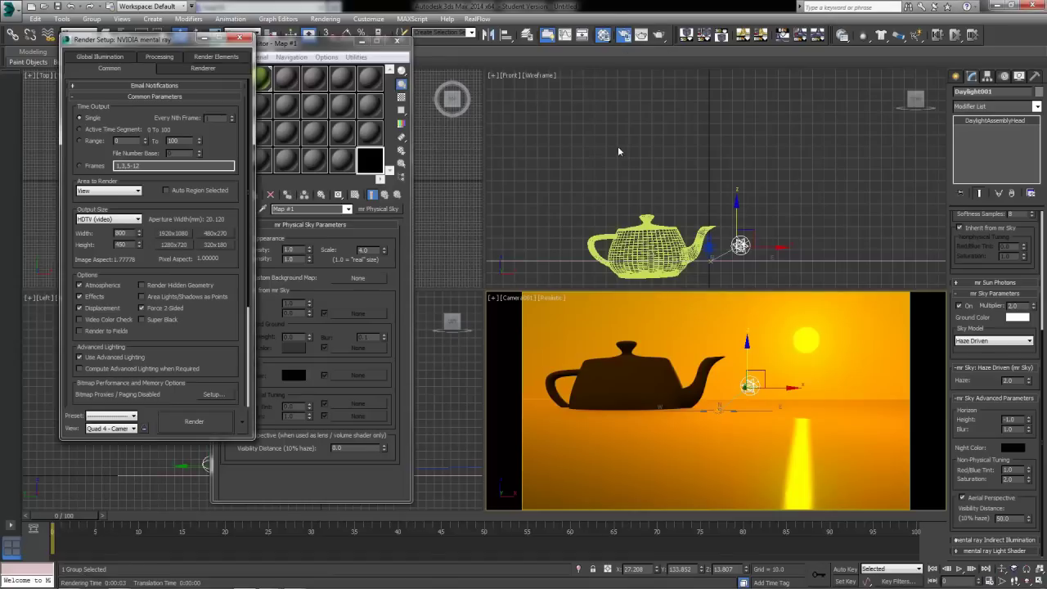
left_click_drag(164, 44, 765, 79)
left_click(769, 105)
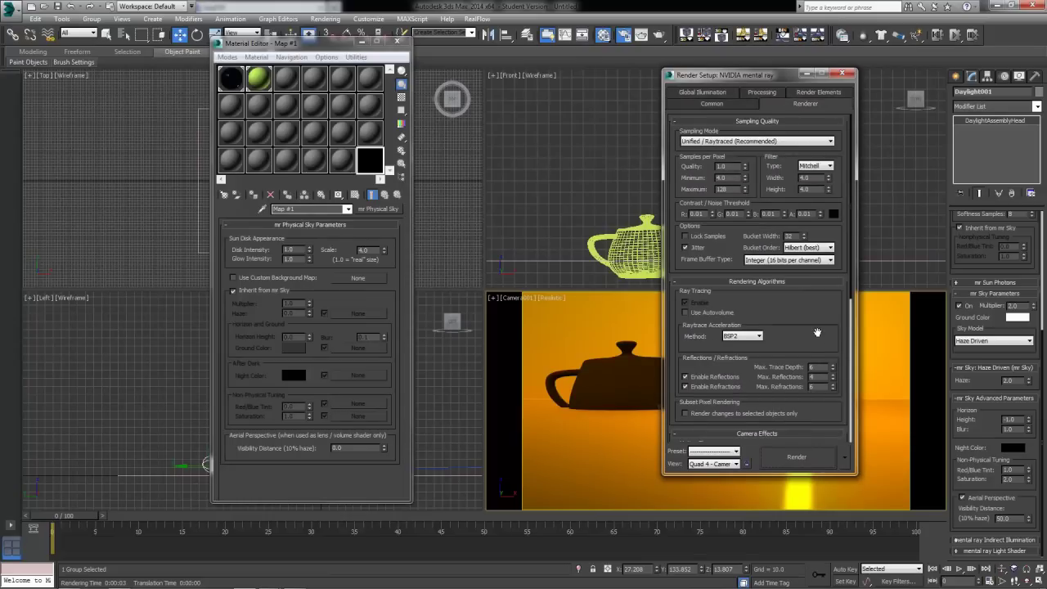
left_click_drag(817, 333, 800, 136)
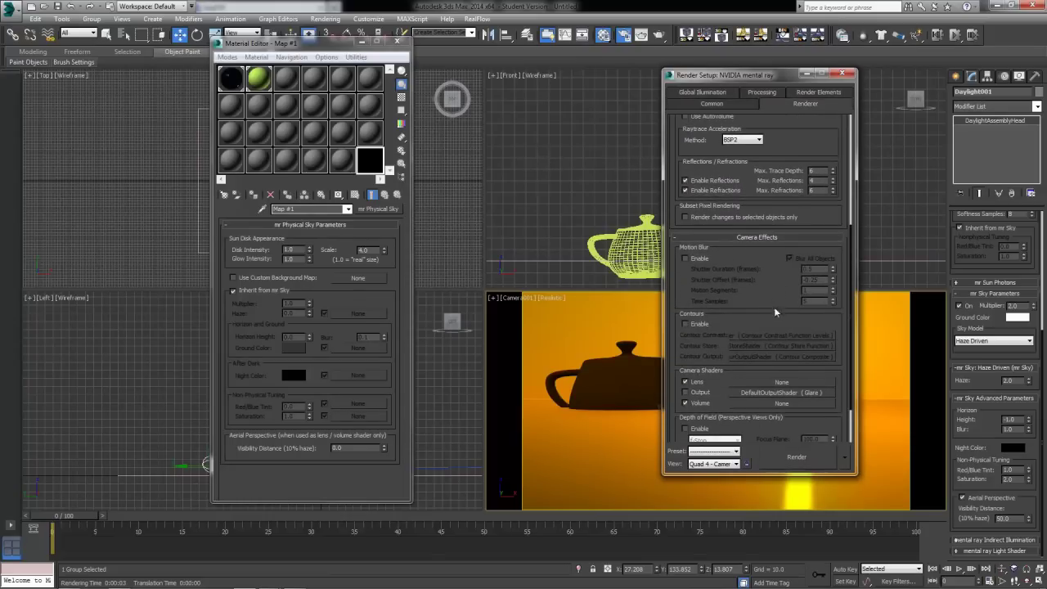
left_click_drag(776, 312, 776, 228)
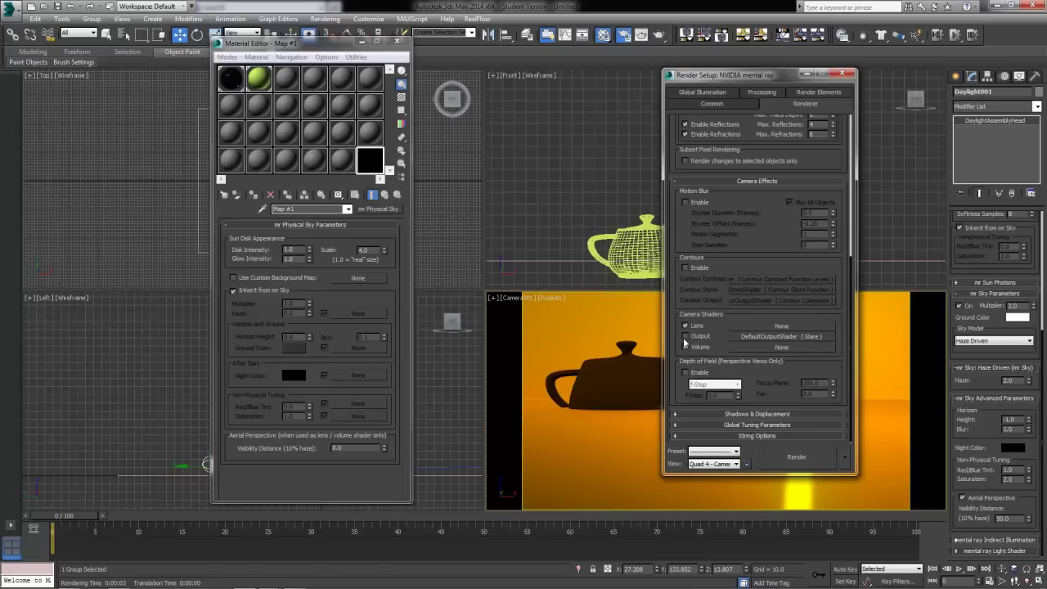
Enable the Volume and Output camera shaders, instance the Glare shader into a material slot, and render.
left_click(686, 347)
left_click(685, 337)
left_click_drag(366, 80, 782, 326)
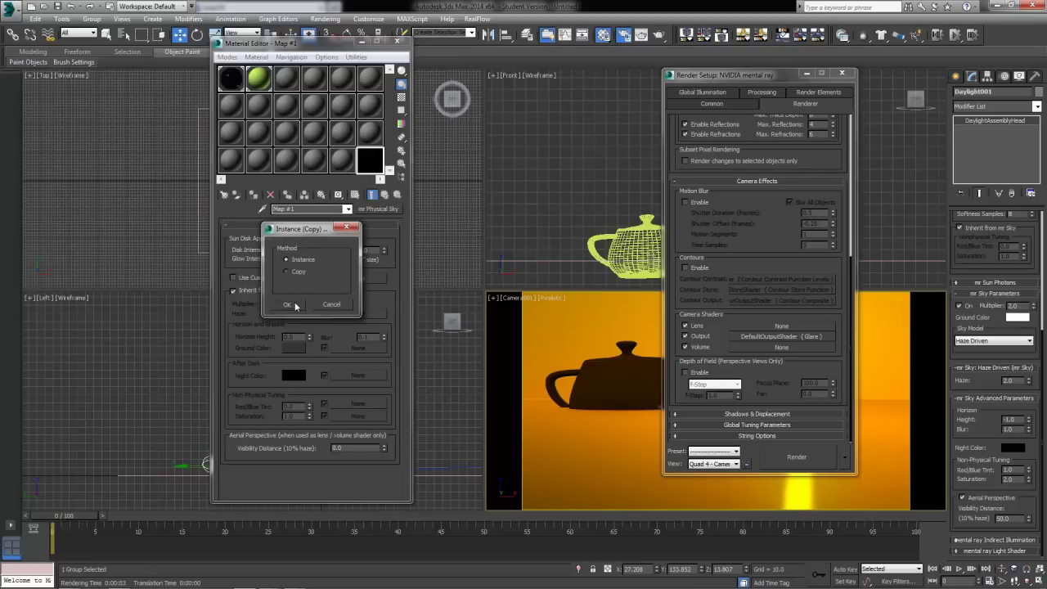
left_click(288, 305)
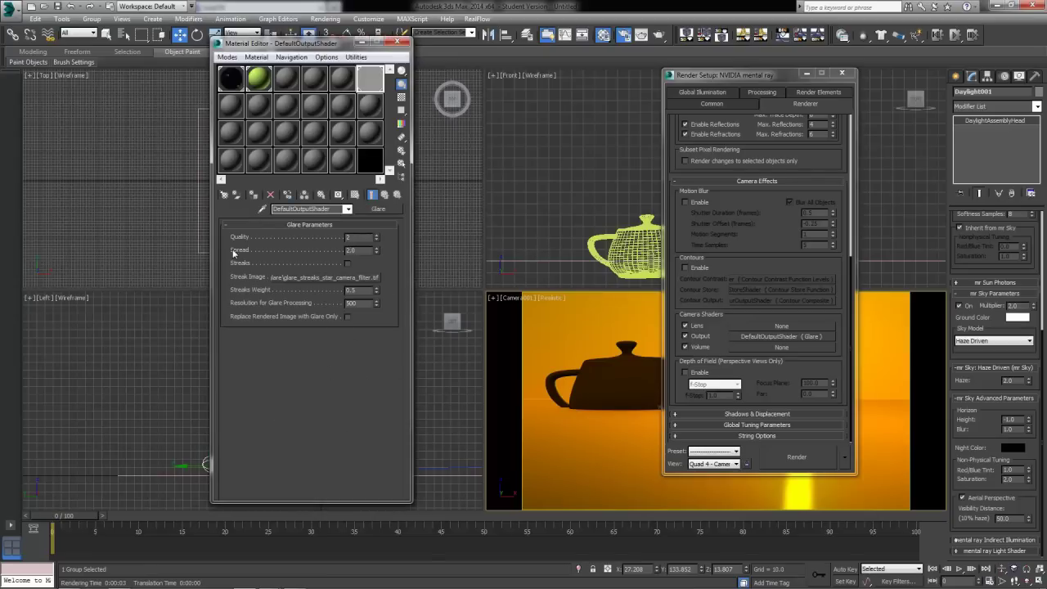
left_click(798, 457)
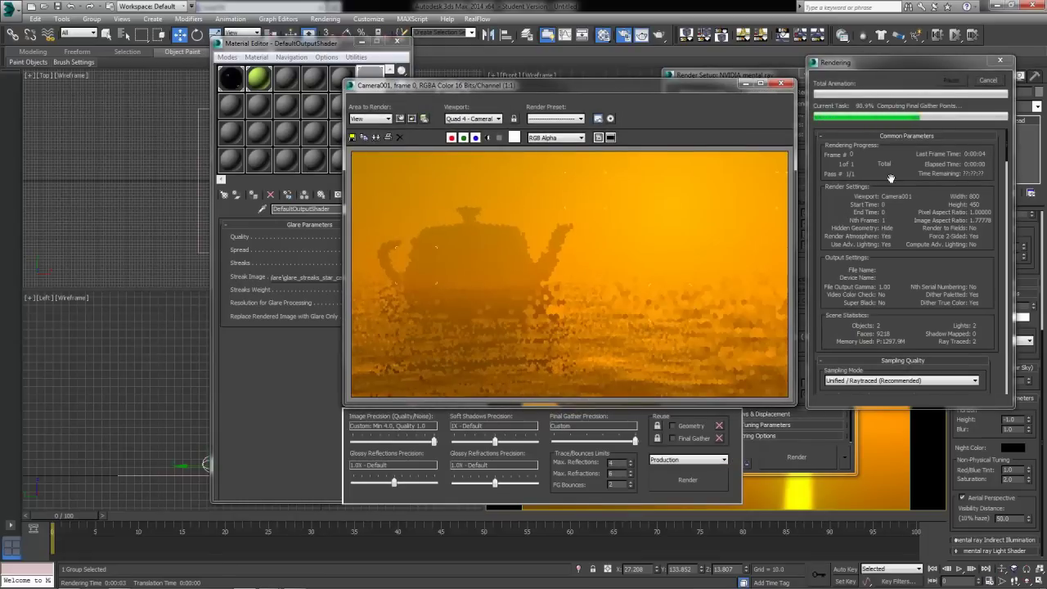
Mark a render region around the sun, render it, and re-render after editing the glare Spread.
left_click(400, 118)
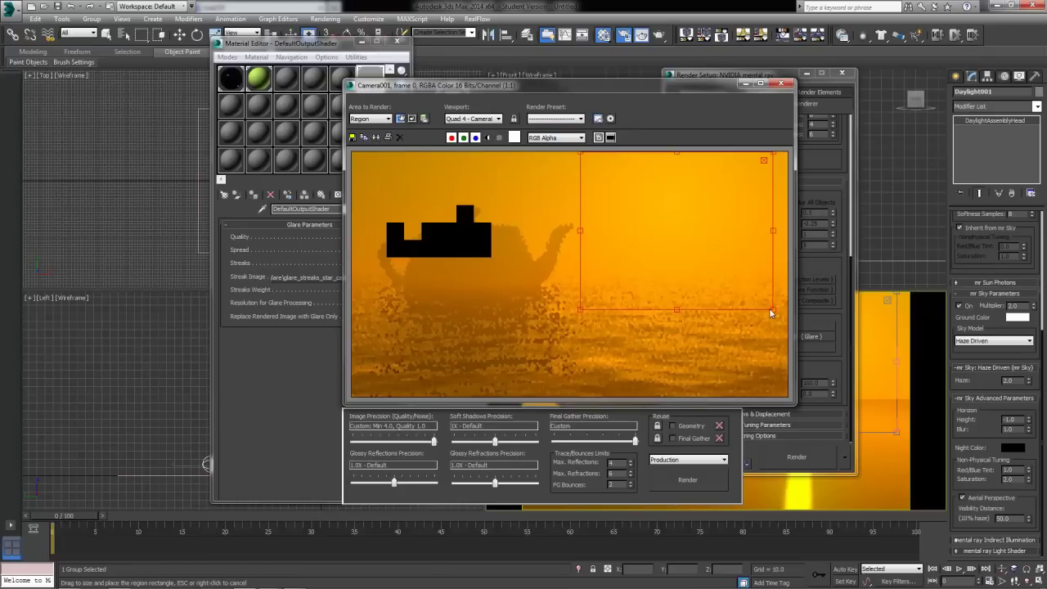
mouse_move(772, 308)
left_mouse_down()
mouse_move(740, 305)
mouse_move(766, 308)
left_mouse_up()
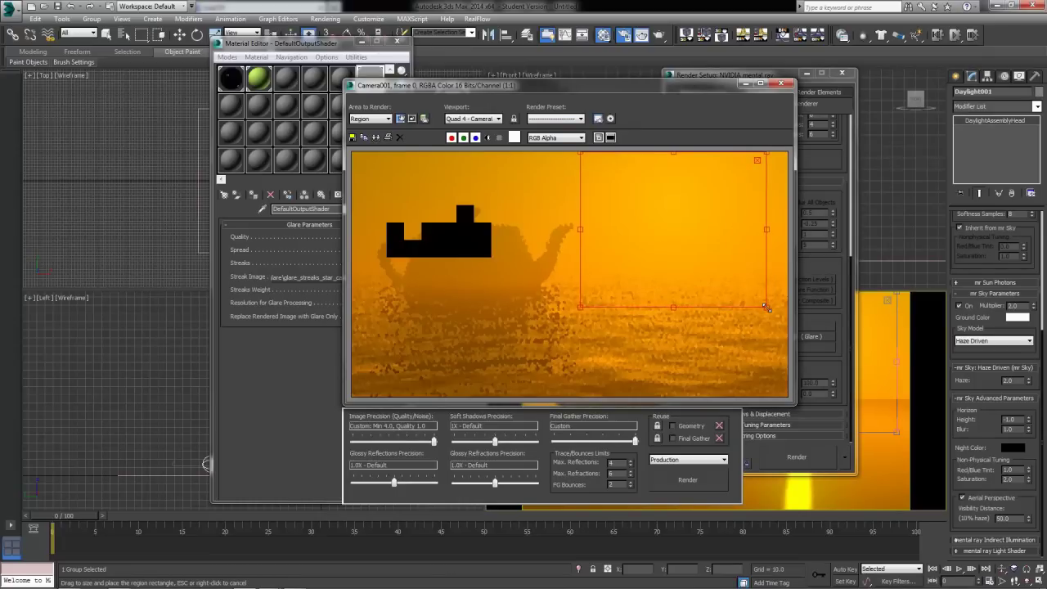
left_click(702, 482)
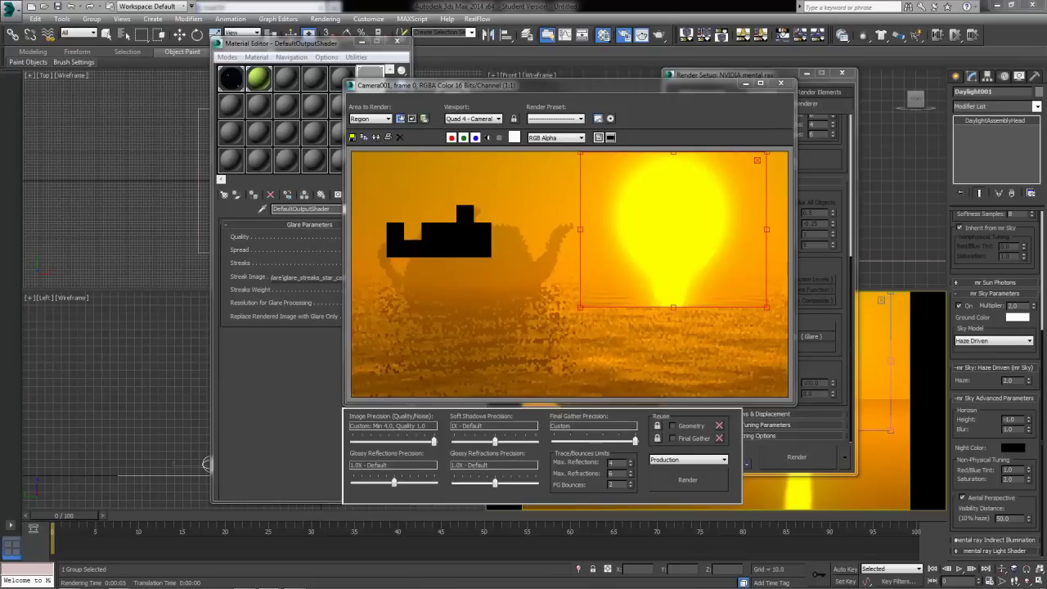
left_click(275, 362)
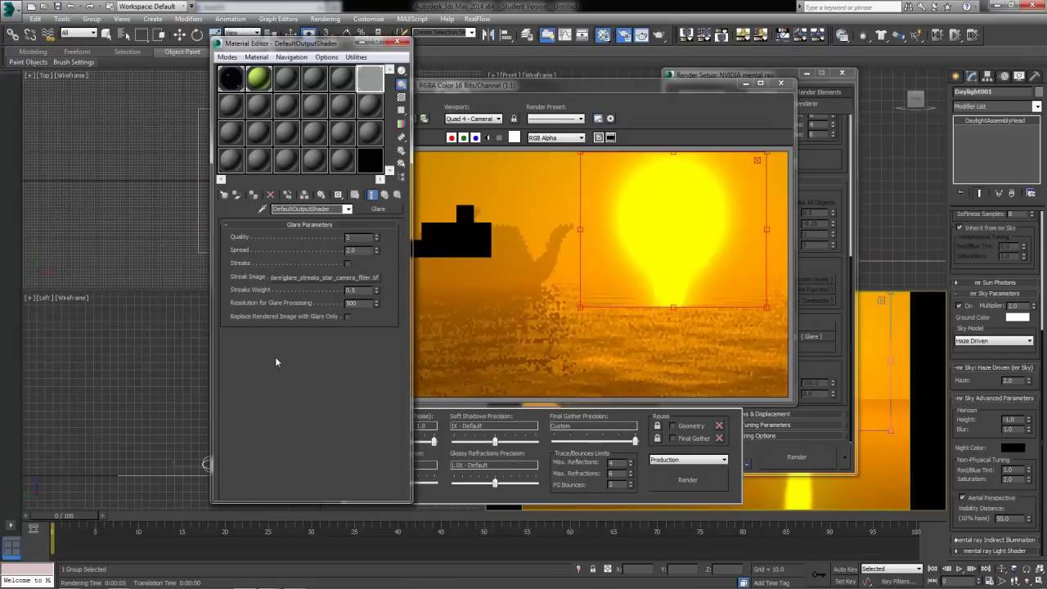
double_click(360, 249)
left_click(688, 492)
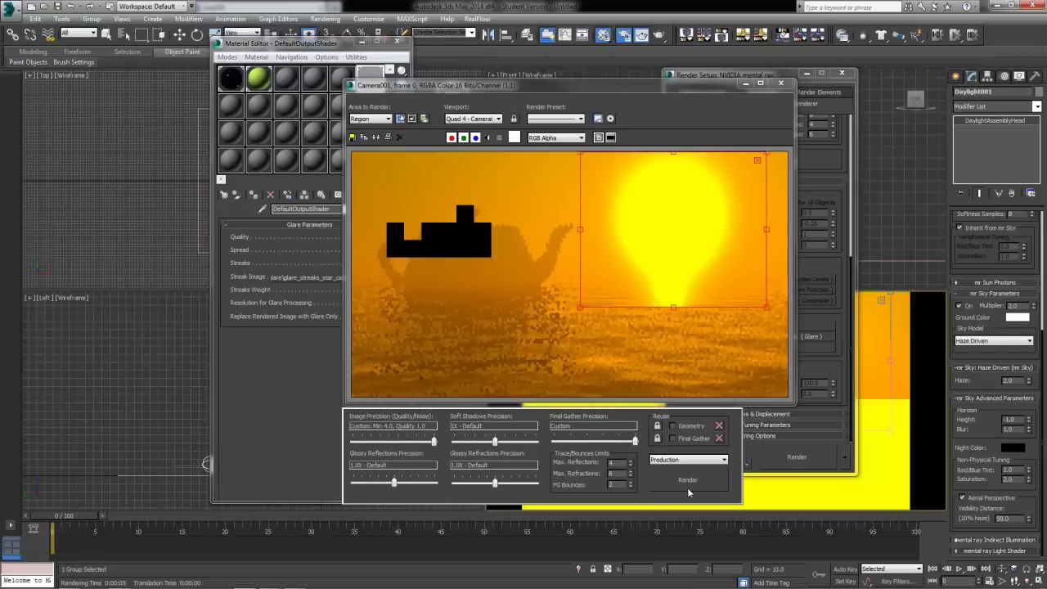
left_click(687, 481)
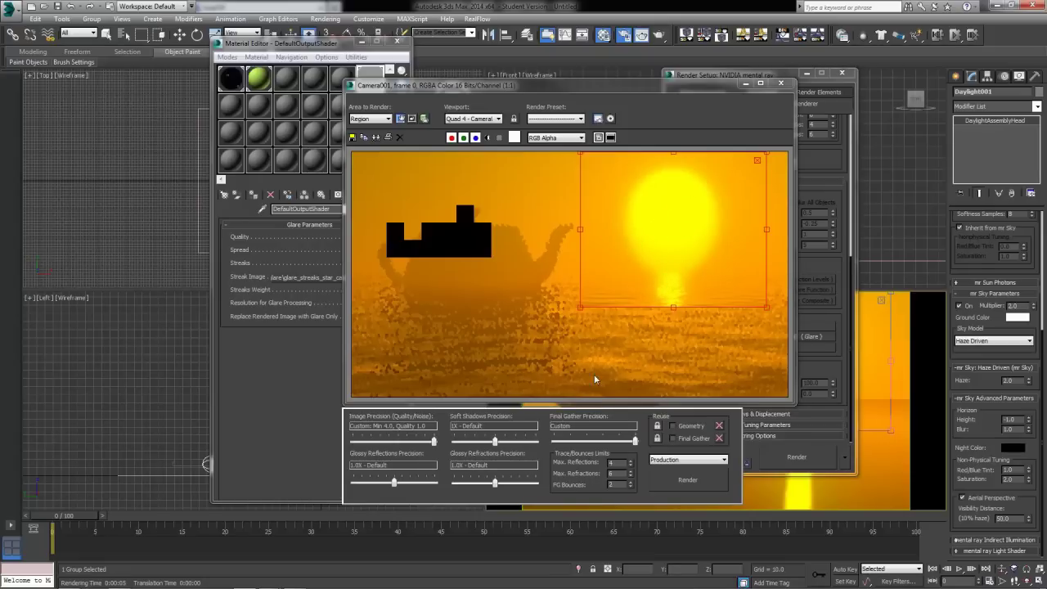
Extend the render region to the image bottom and re-render with glare Quality 4.
left_click_drag(677, 310, 675, 398)
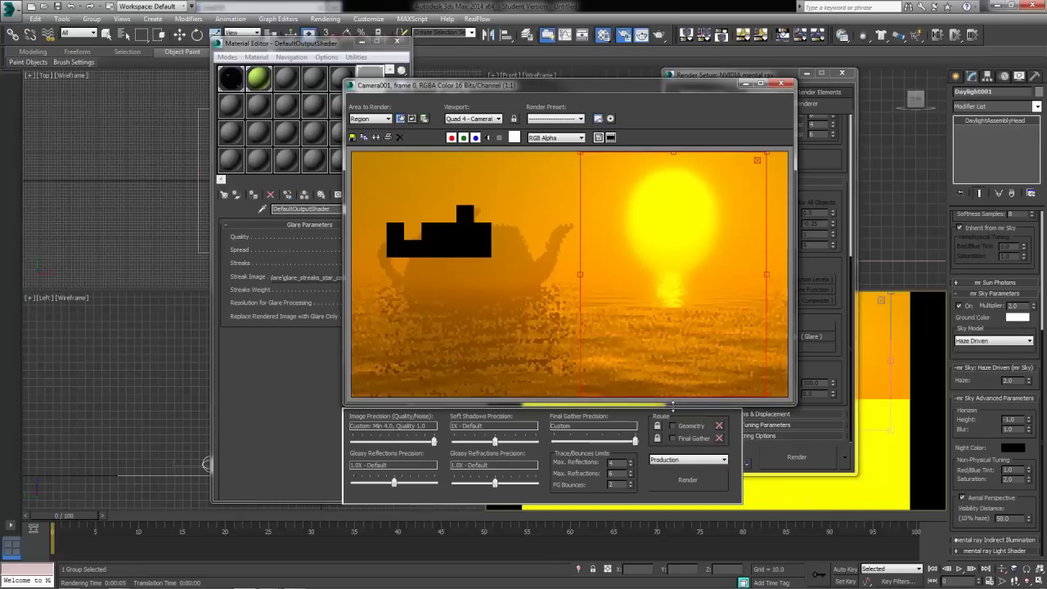
left_click_drag(758, 284, 751, 284)
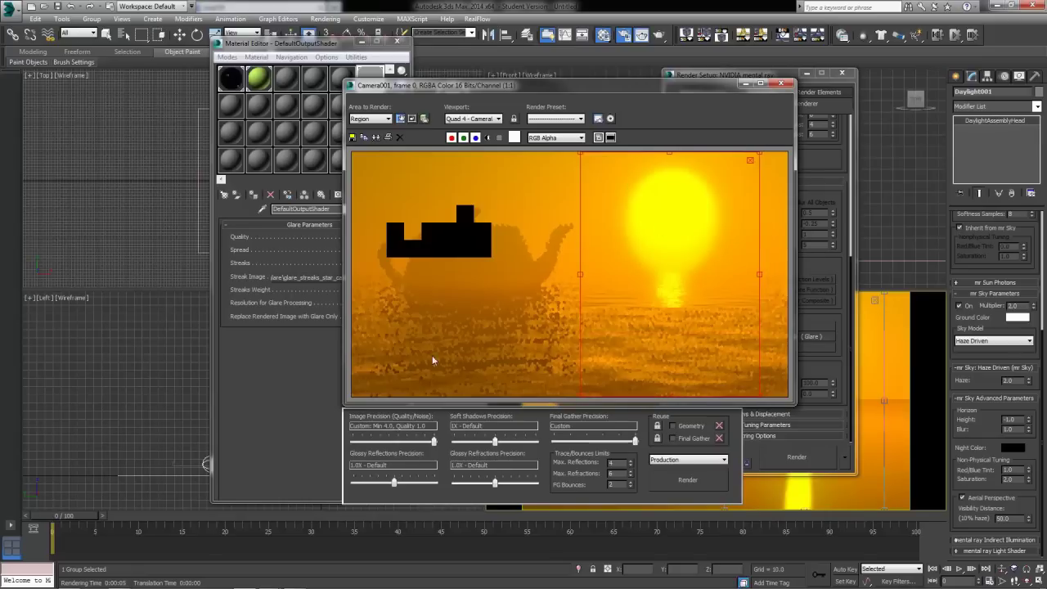
key("m")
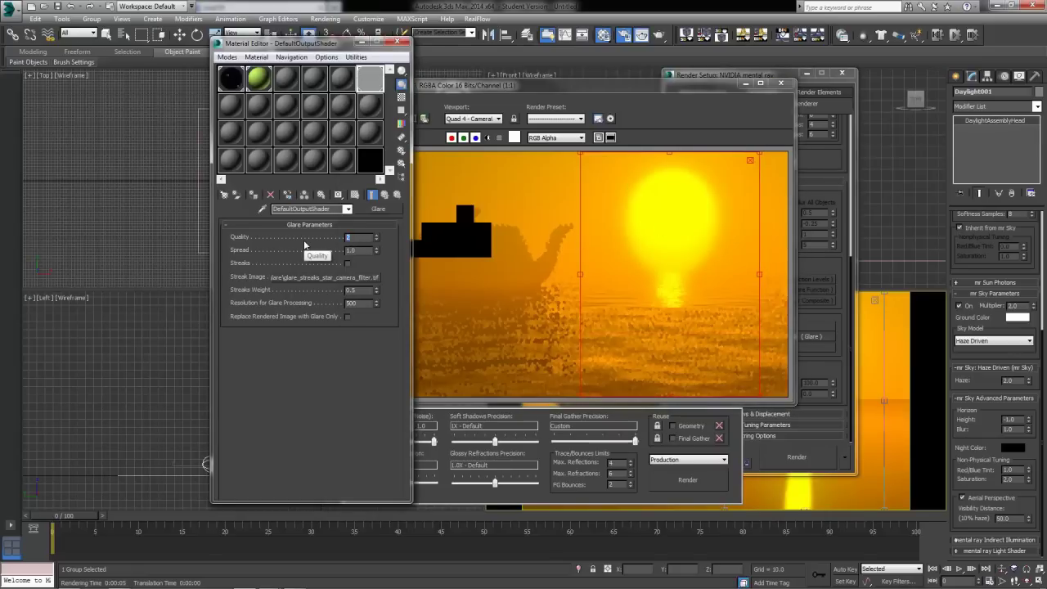
key("Tab")
left_click(688, 479)
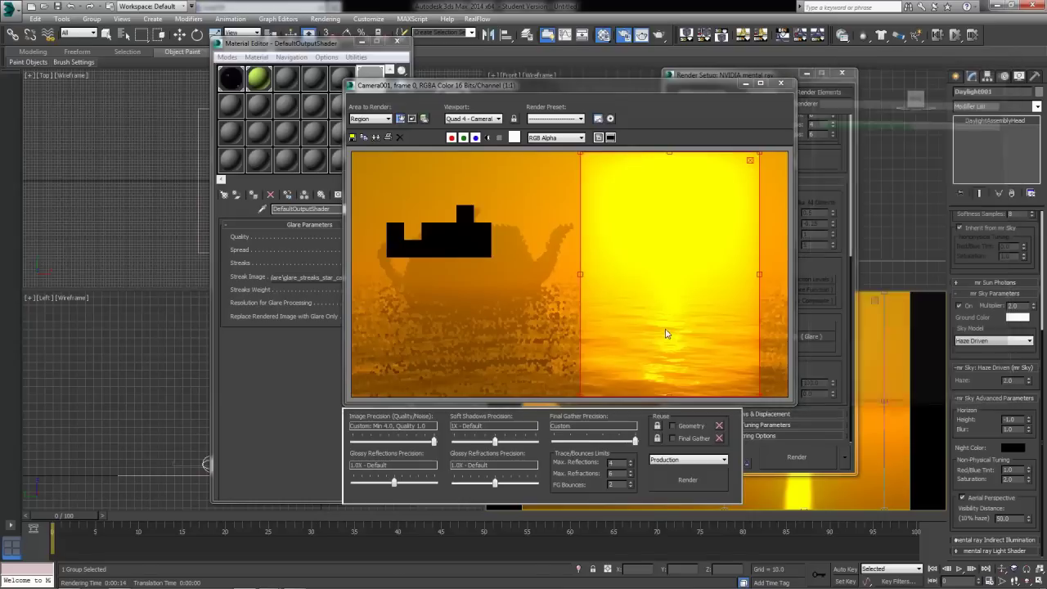
Lower the glare Quality to 2 and re-render the region.
left_click(307, 396)
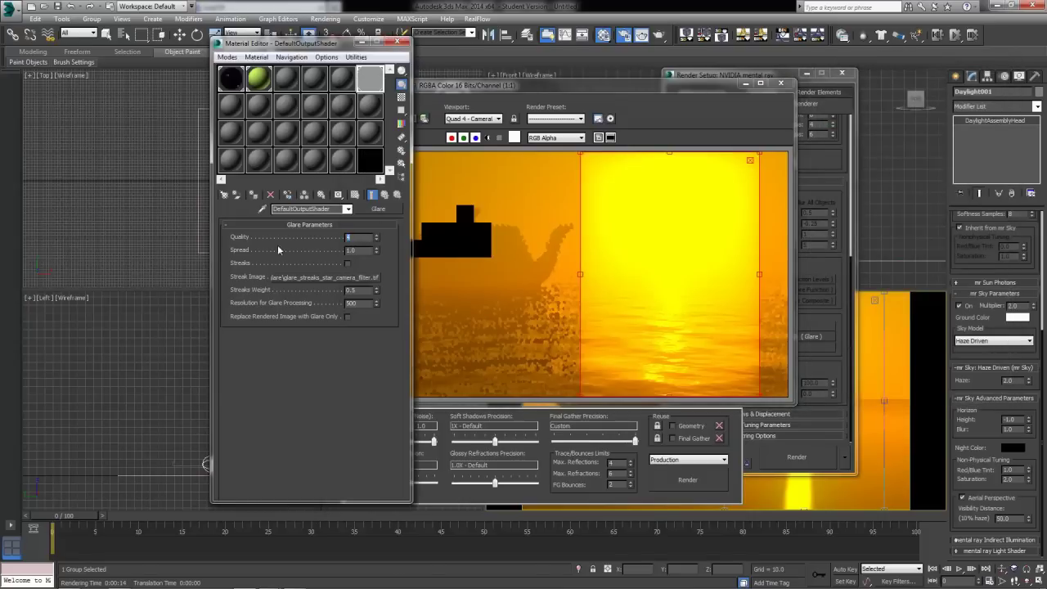
type("2")
key("Return")
key("shift+q")
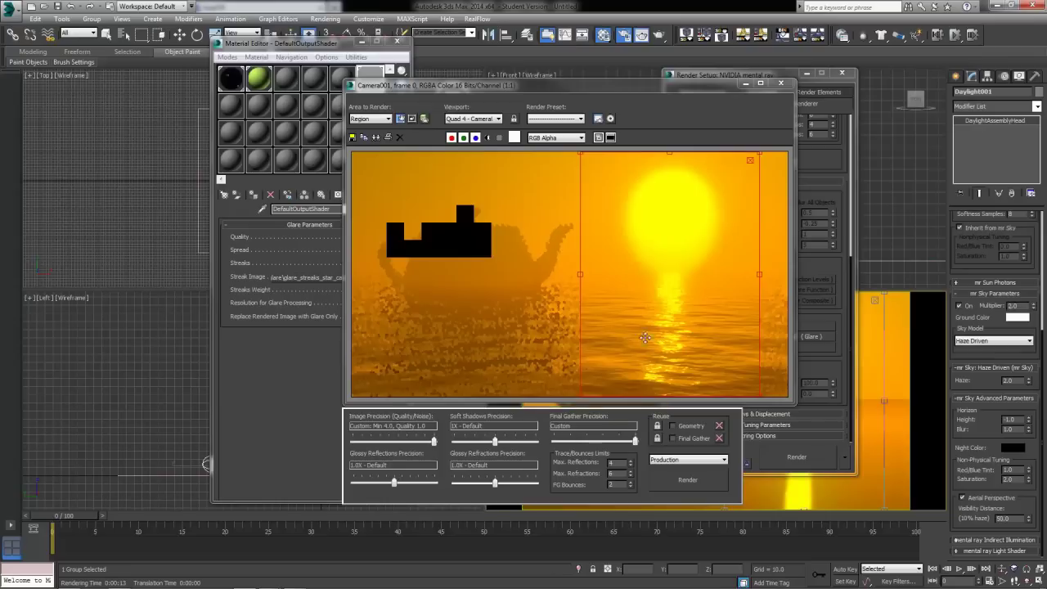
Set the glare Spread to 1.5, re-render, and close the rendered frame.
left_click(327, 237)
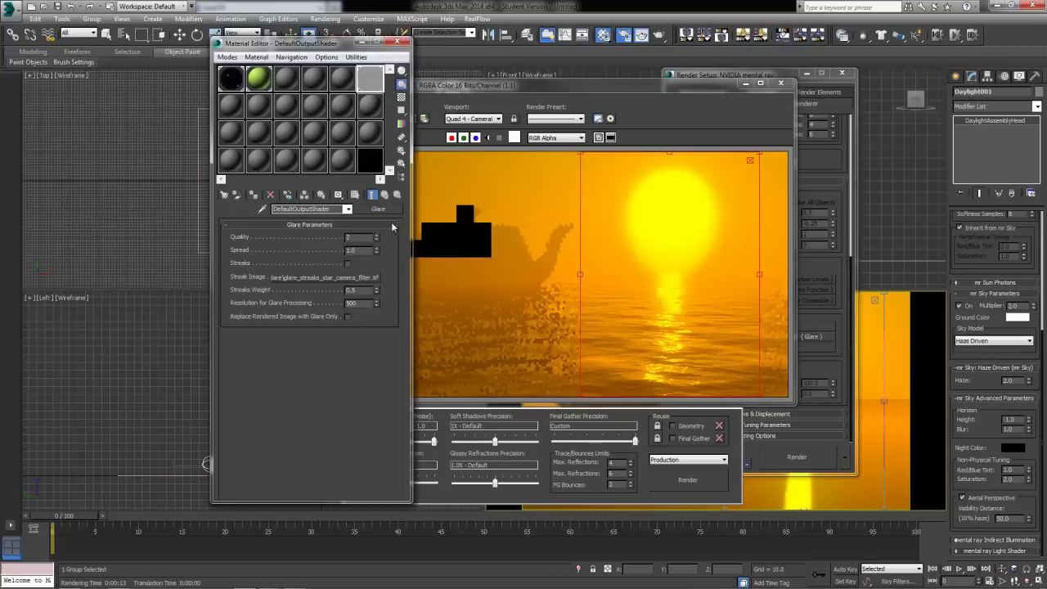
type("1.5")
key("Return")
left_click(698, 488)
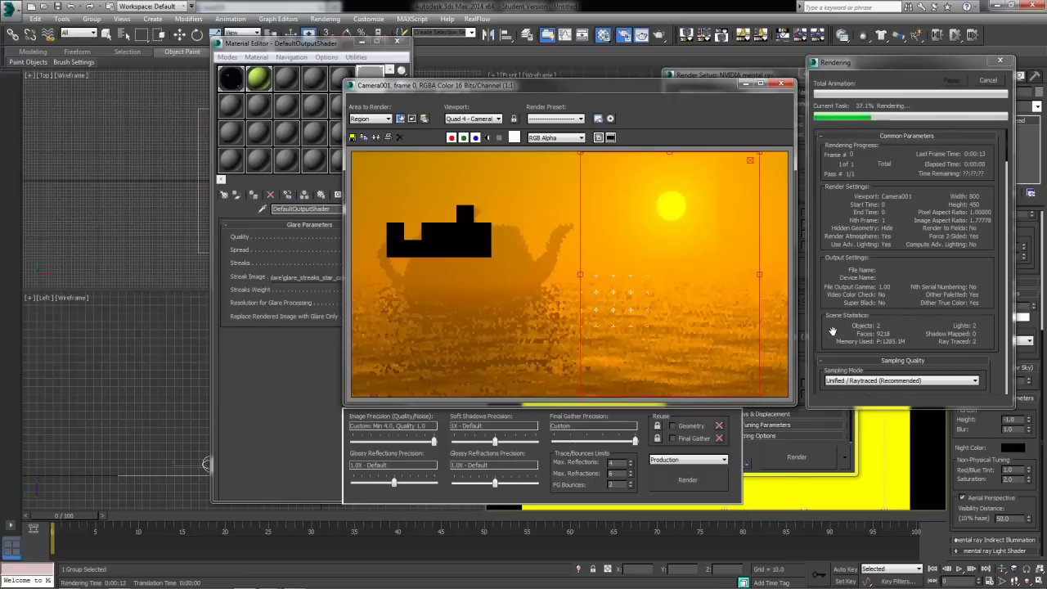
left_click(270, 333)
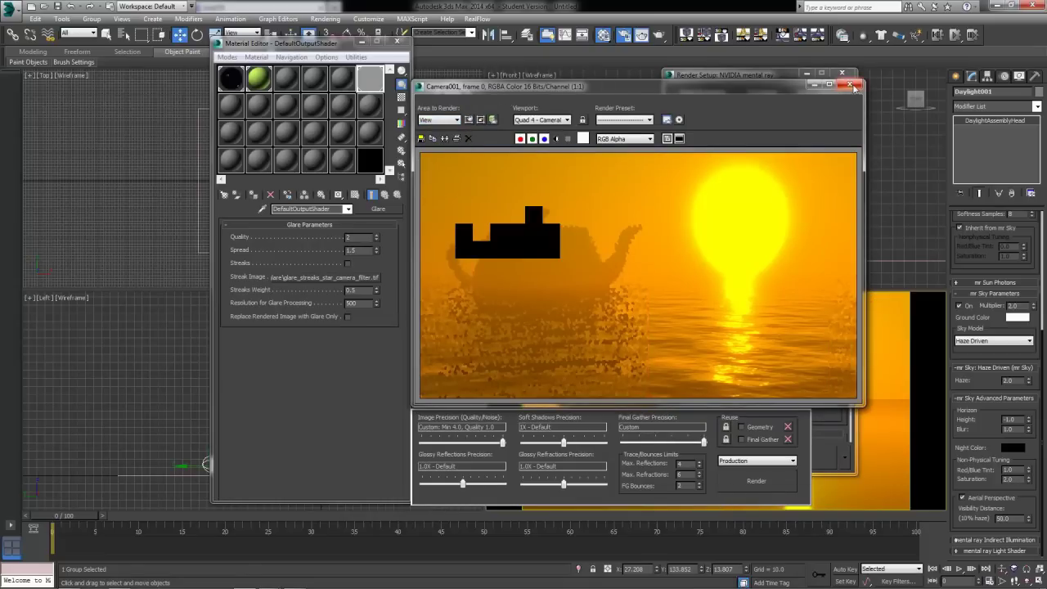
left_click(846, 72)
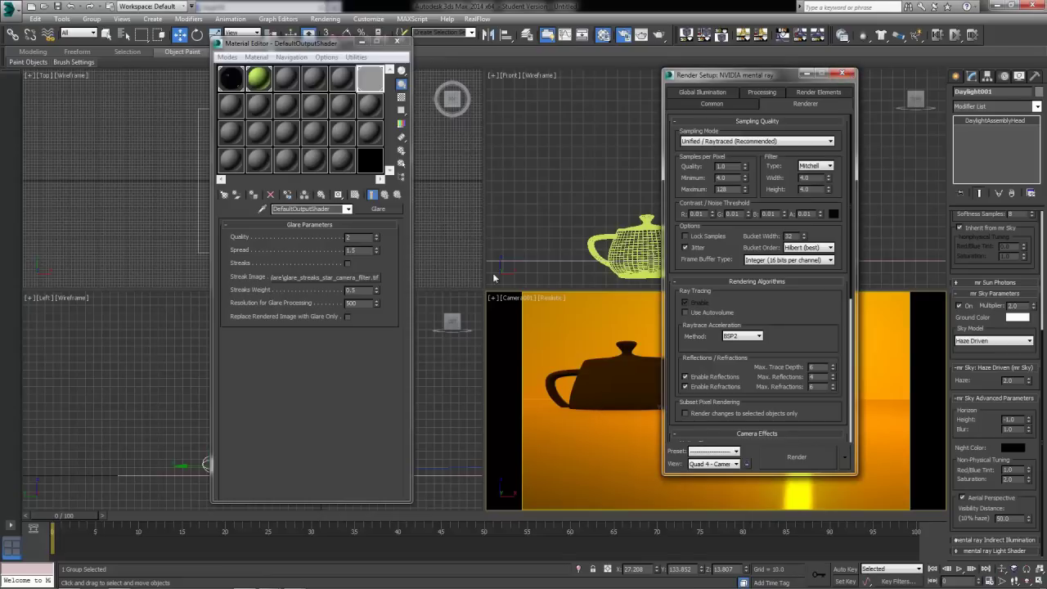
Close Render Setup and select the Daylight001 system in the scene.
left_click(845, 74)
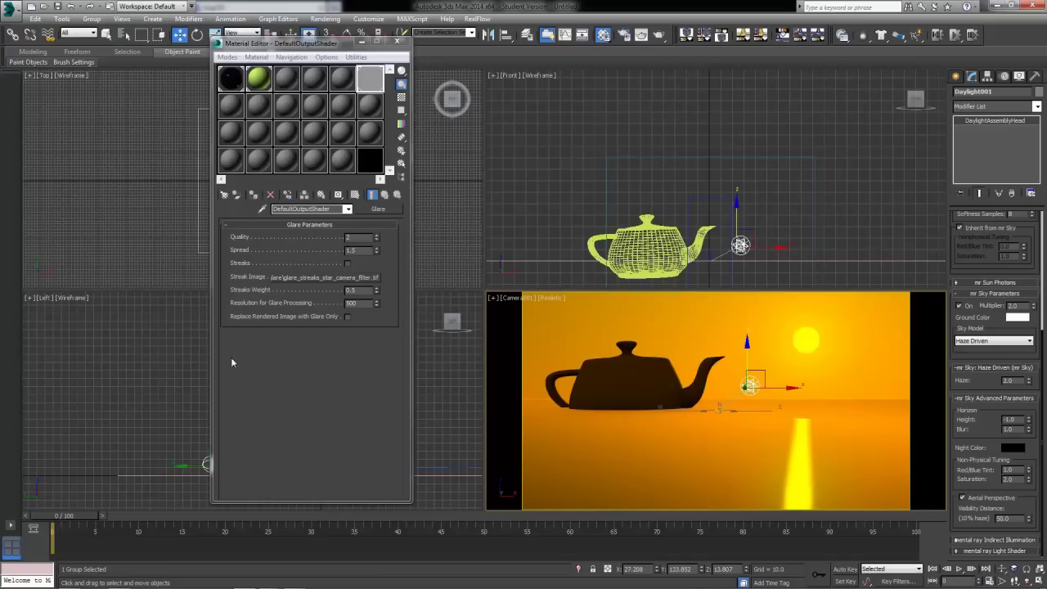
left_click(352, 84)
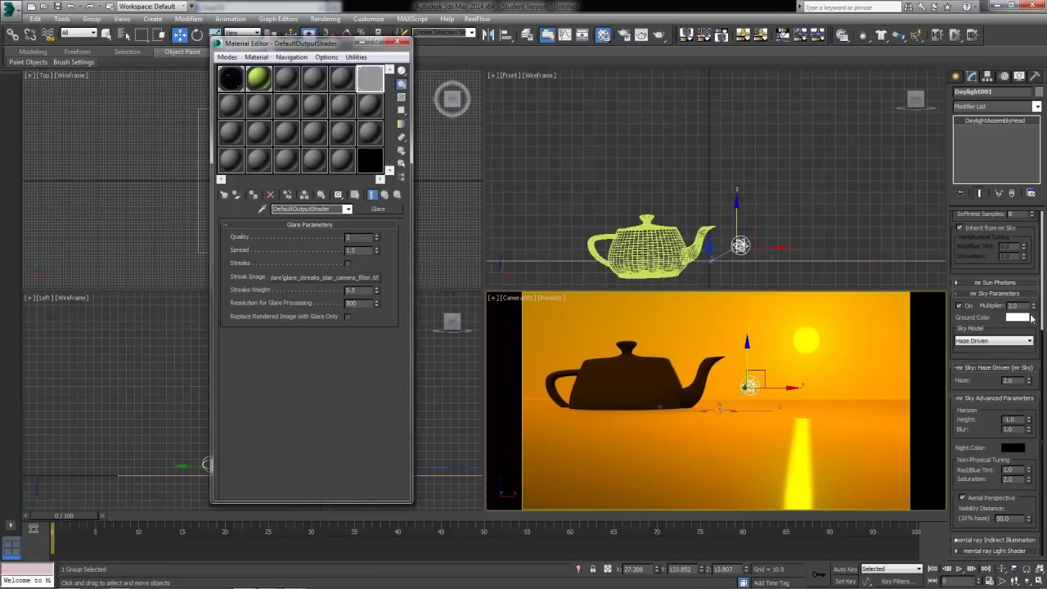
left_click(759, 262)
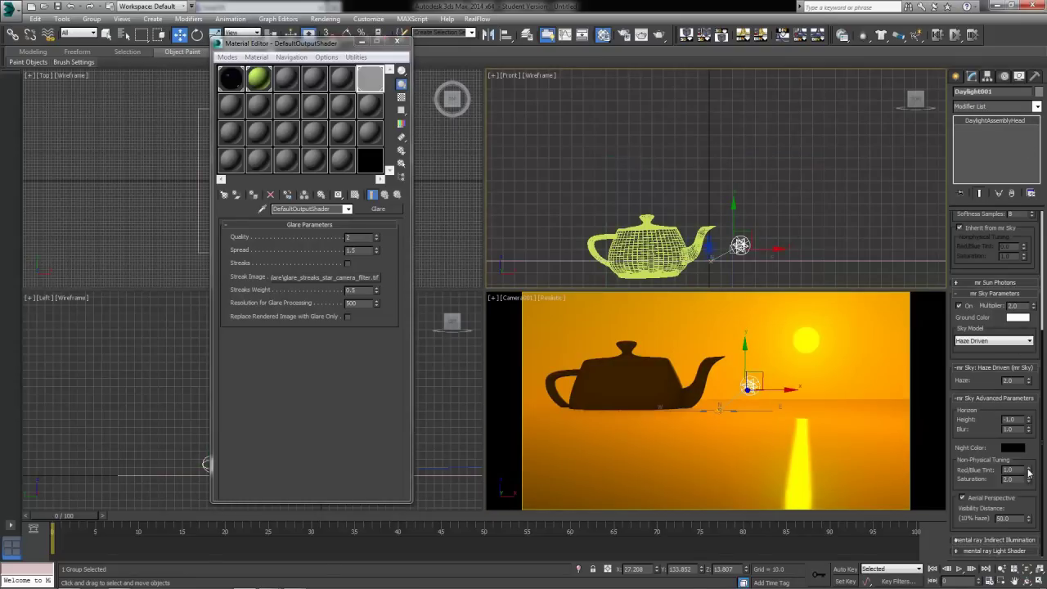
Set the mr Sky Red/Blue Tint to 0.0 and Saturation to 0.0.
left_click_drag(1030, 489, 1027, 556)
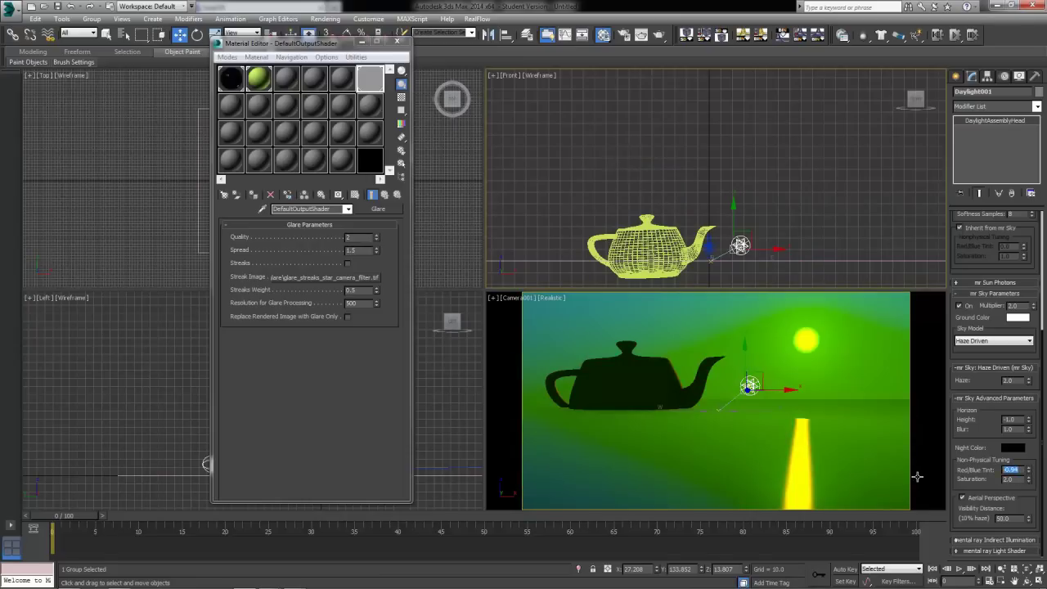
type("0")
key("Return")
key("Tab")
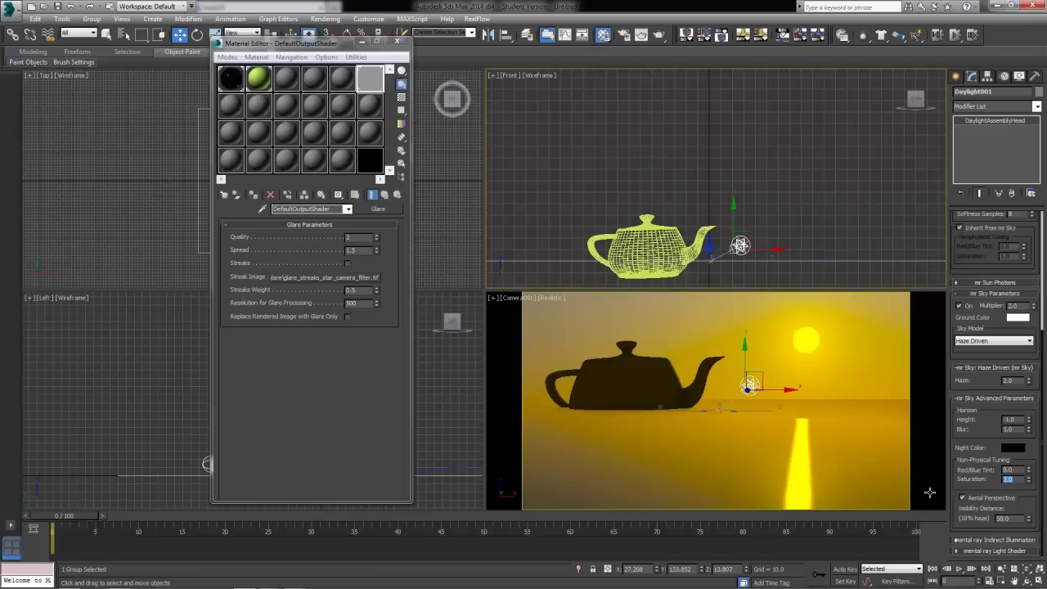
type("0")
key("Return")
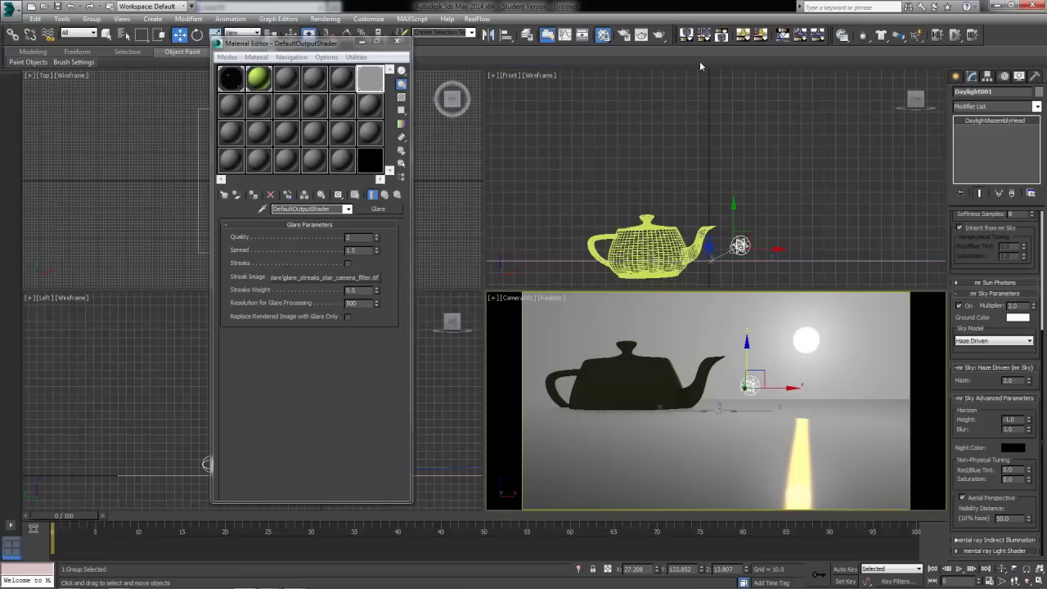
left_click(659, 35)
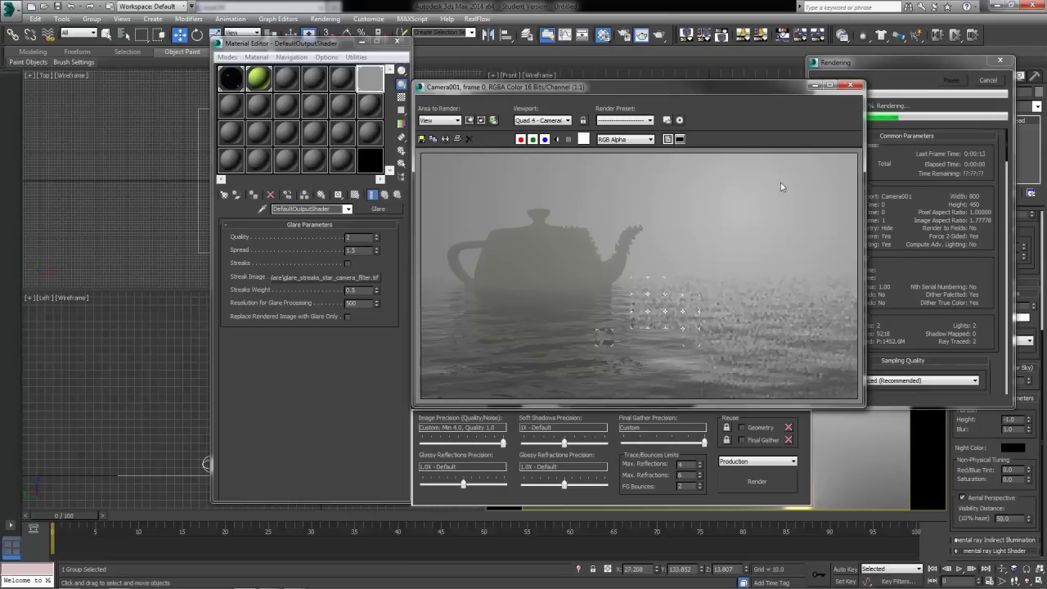
mouse_move(860, 584)
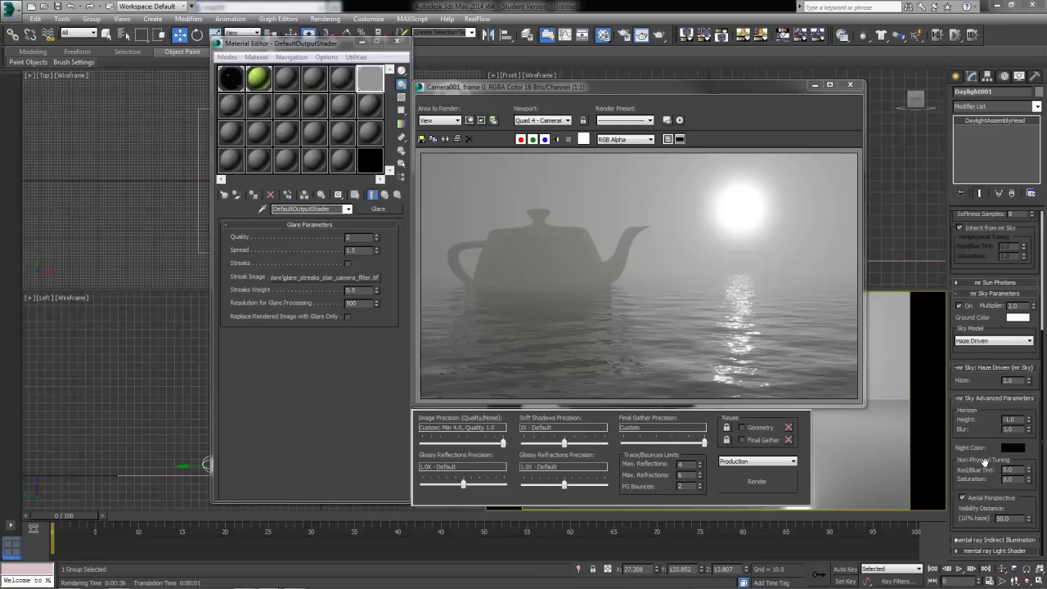
left_click(850, 84)
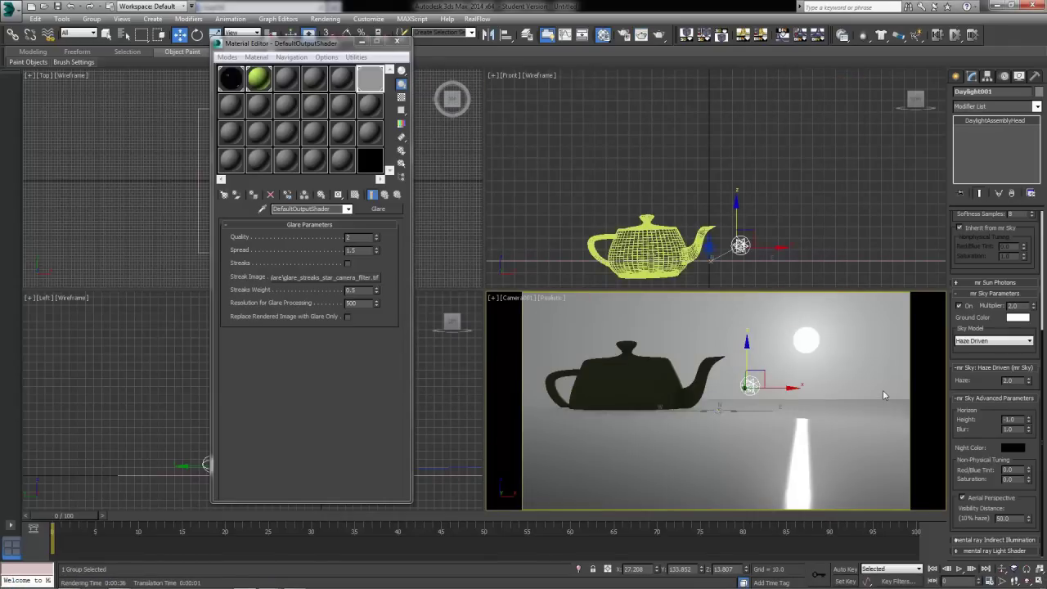
In Environment and Effects, try exposure values 11 and 16, then settle on EV 15.
key("8")
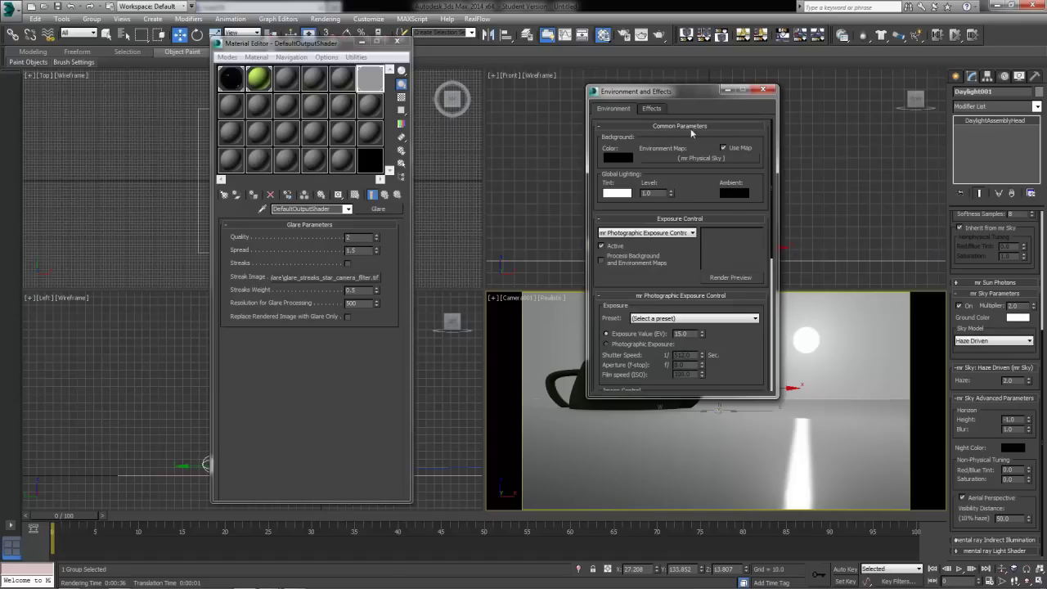
left_click_drag(668, 96, 597, 94)
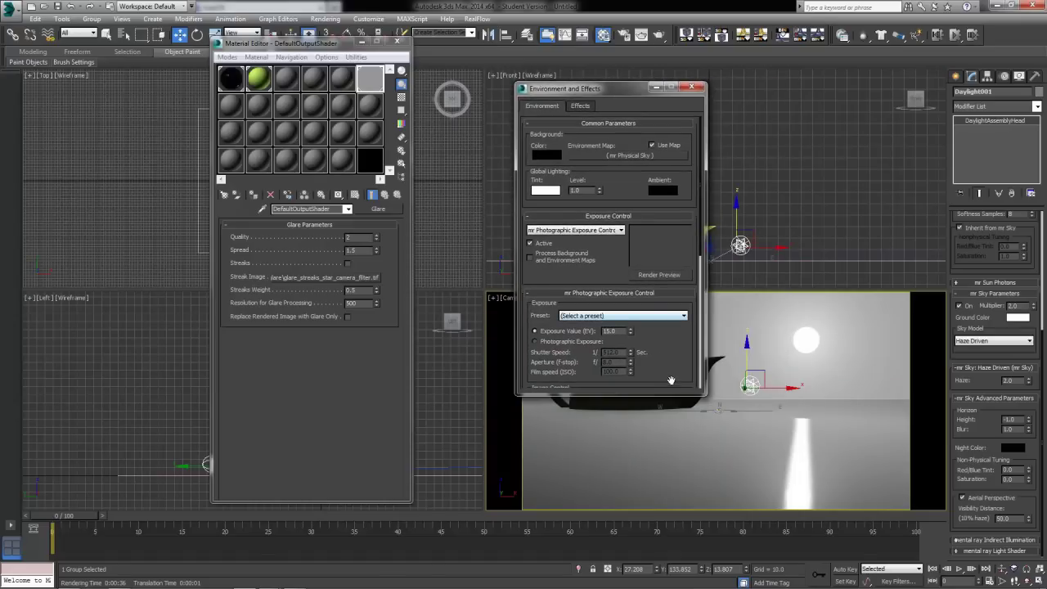
scroll(677, 379, "down", 5)
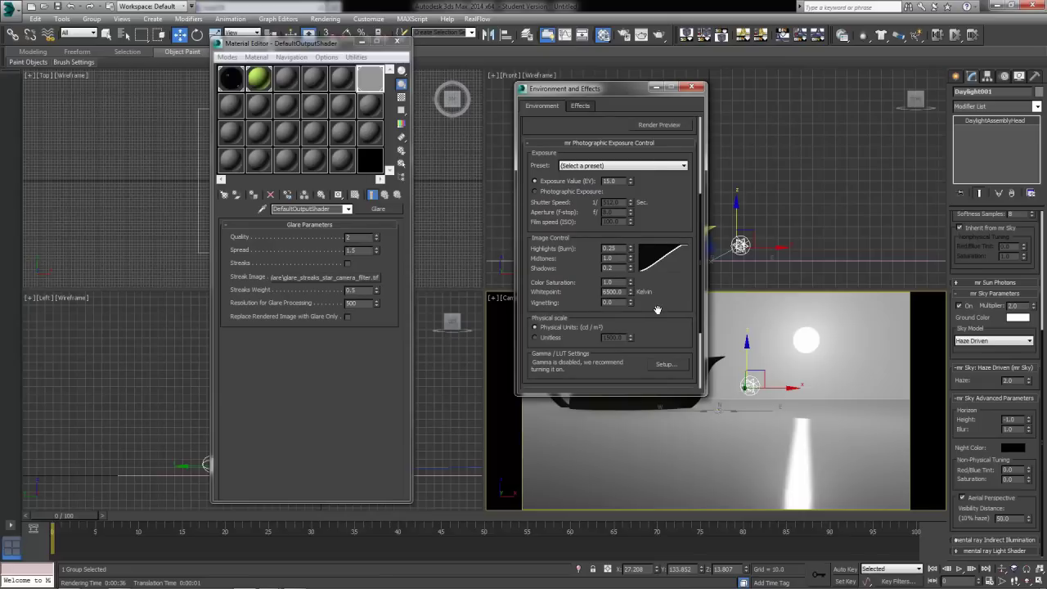
scroll(656, 319, "down", 1)
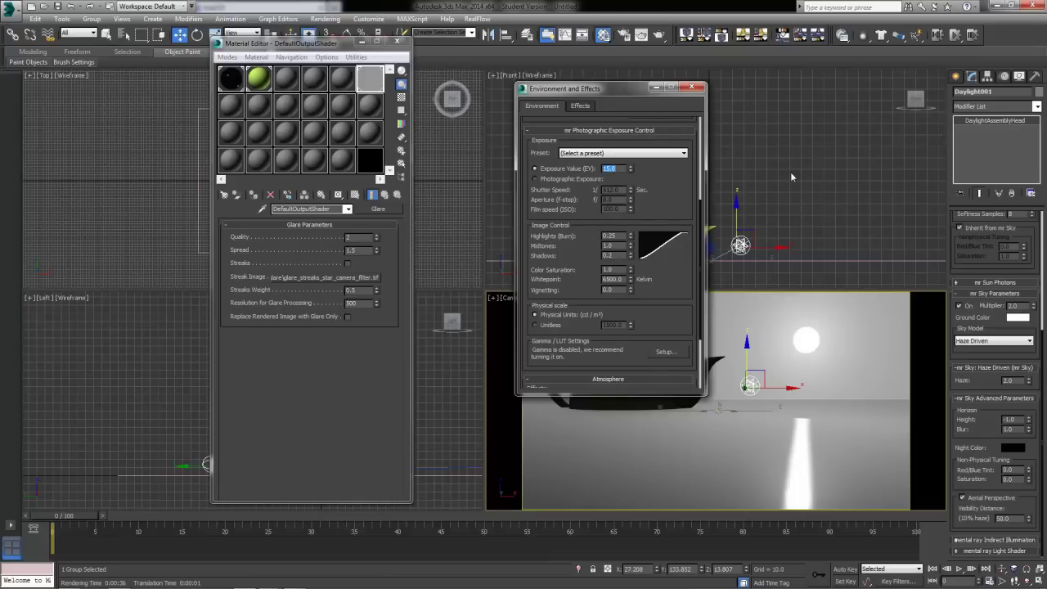
type("11")
key("Return")
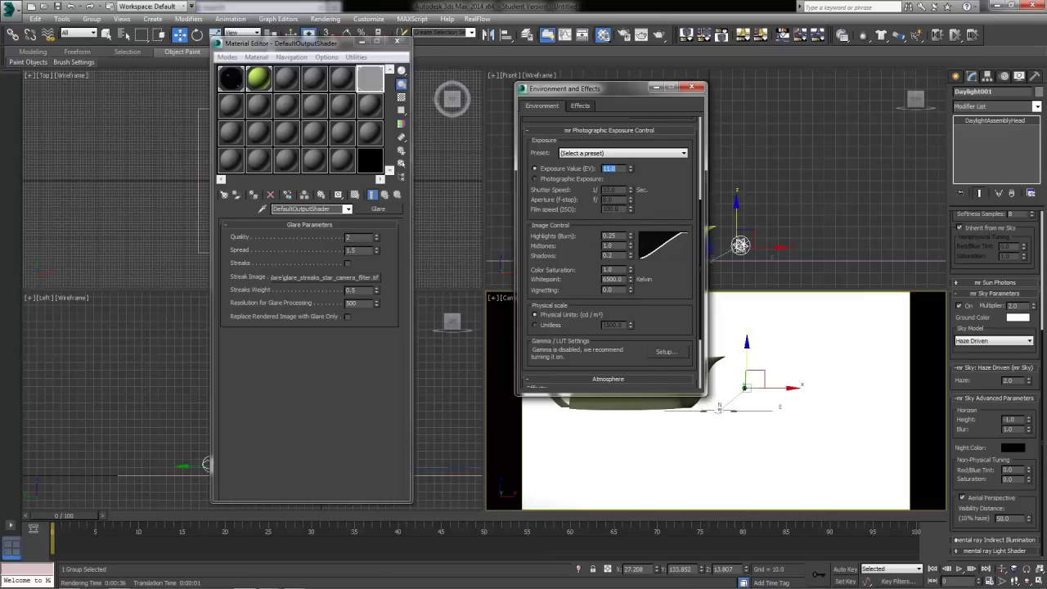
type("16")
key("Return")
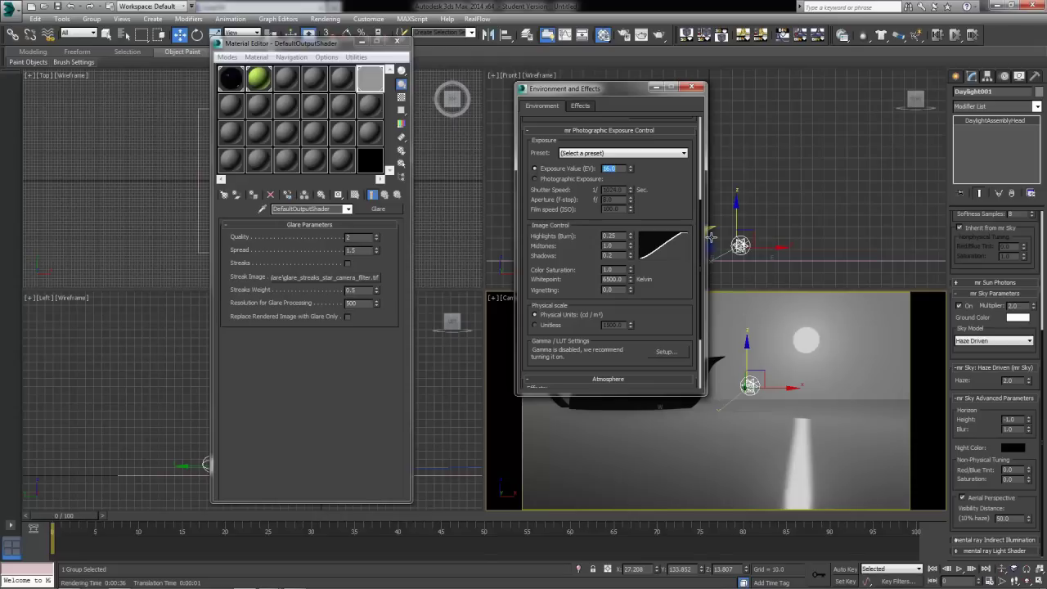
type("15")
key("Return")
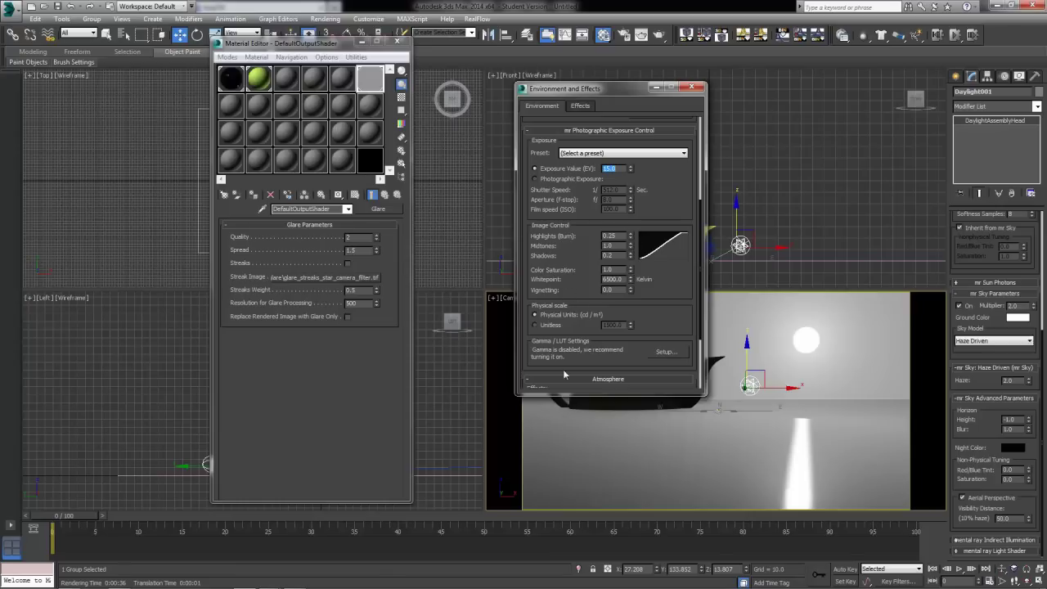
In Image Control, set Color Saturation 1.2, Whitepoint 2750 K and Vignetting 10.0.
left_click(607, 269)
left_click(613, 279)
left_click_drag(630, 282, 629, 245)
type("275")
key("Return")
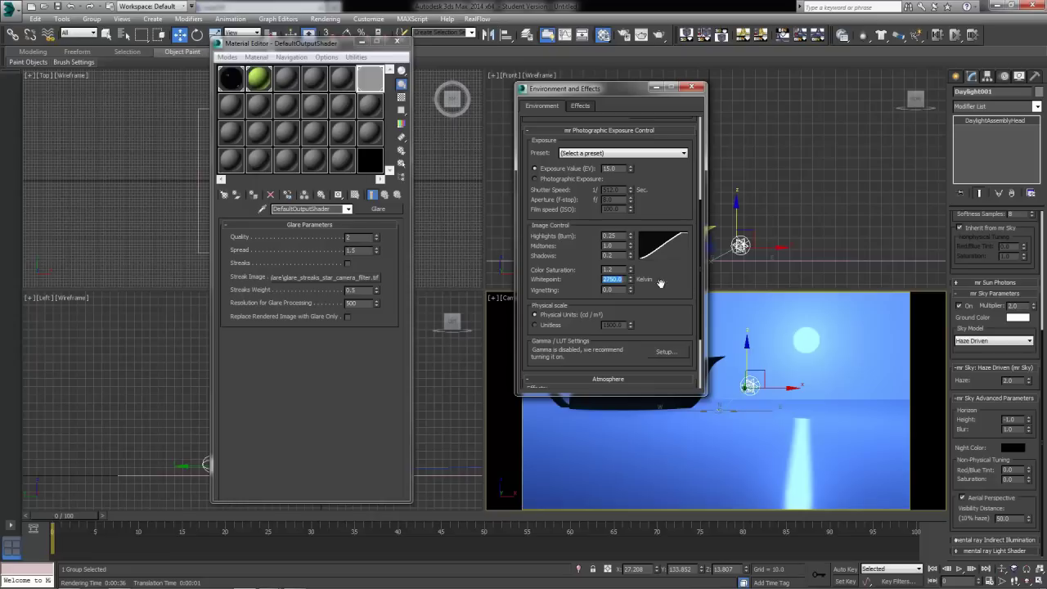
key("Tab")
type("10")
key("Return")
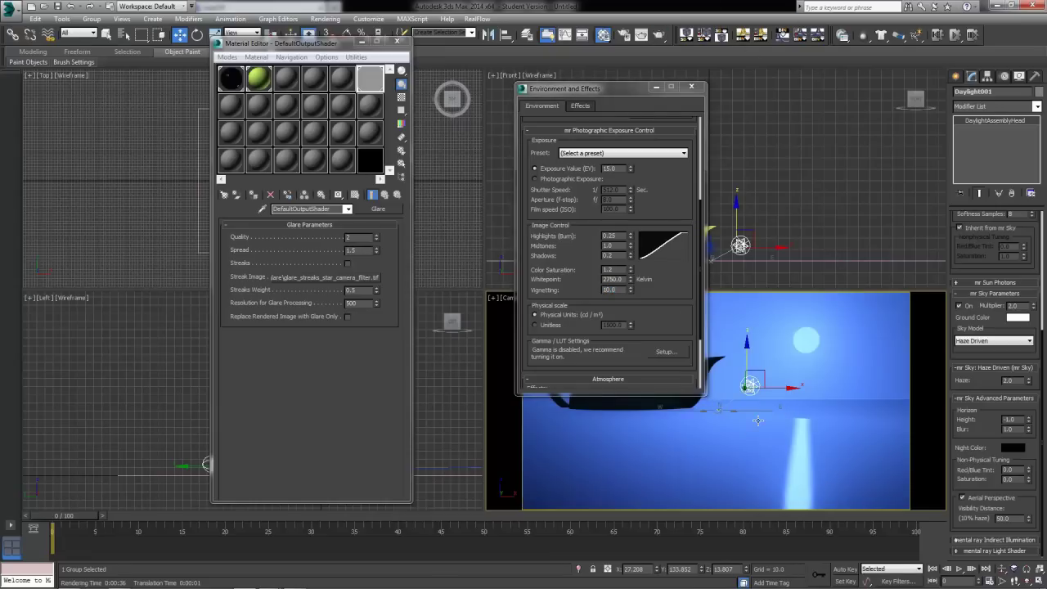
Render the Camera001 view and move the rendered frame window aside.
left_click(658, 35)
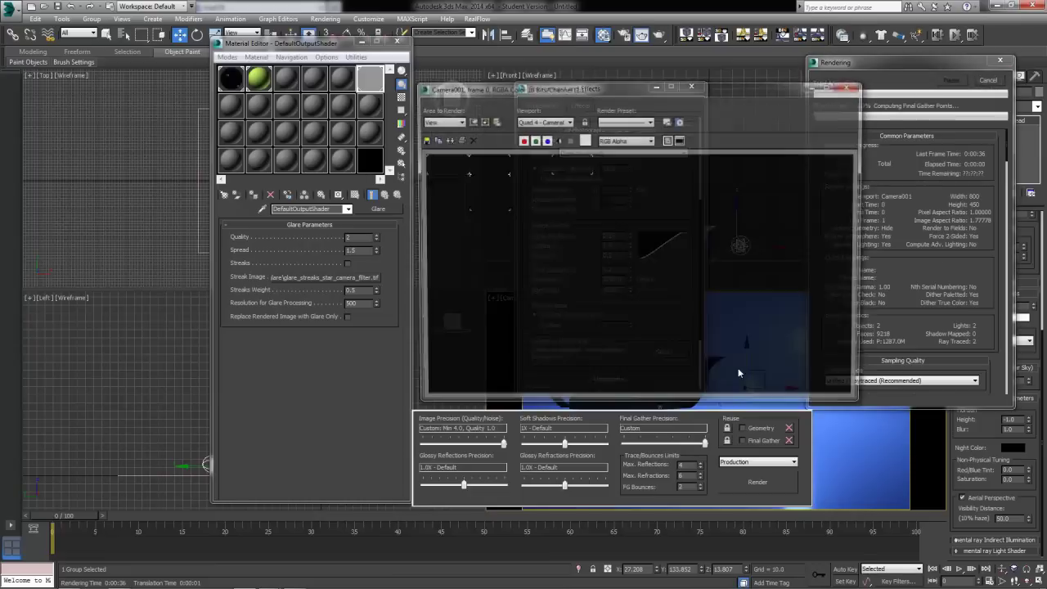
left_click_drag(692, 94, 473, 41)
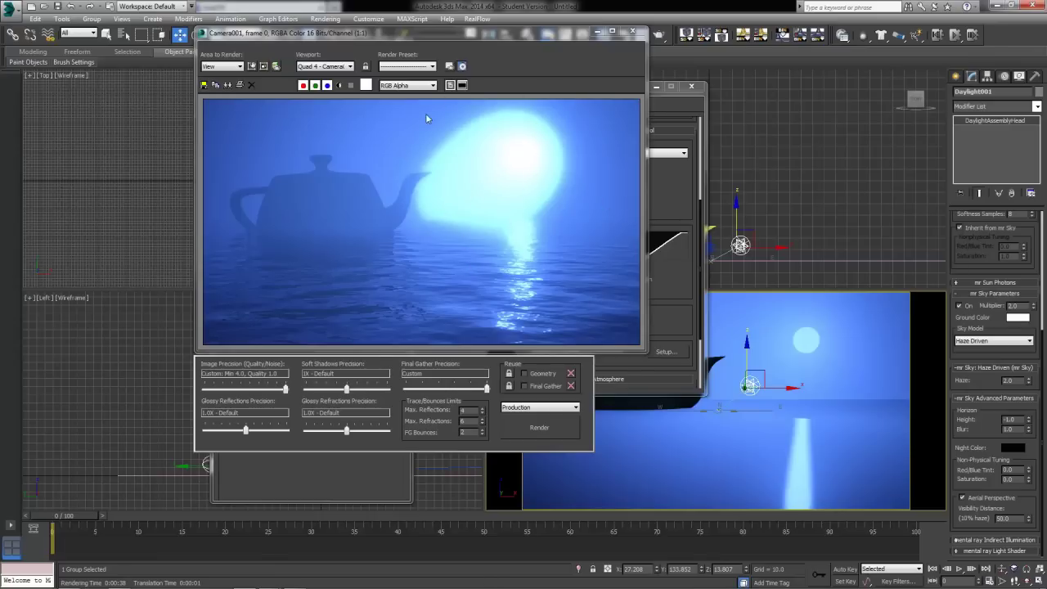
left_click_drag(482, 41, 386, 71)
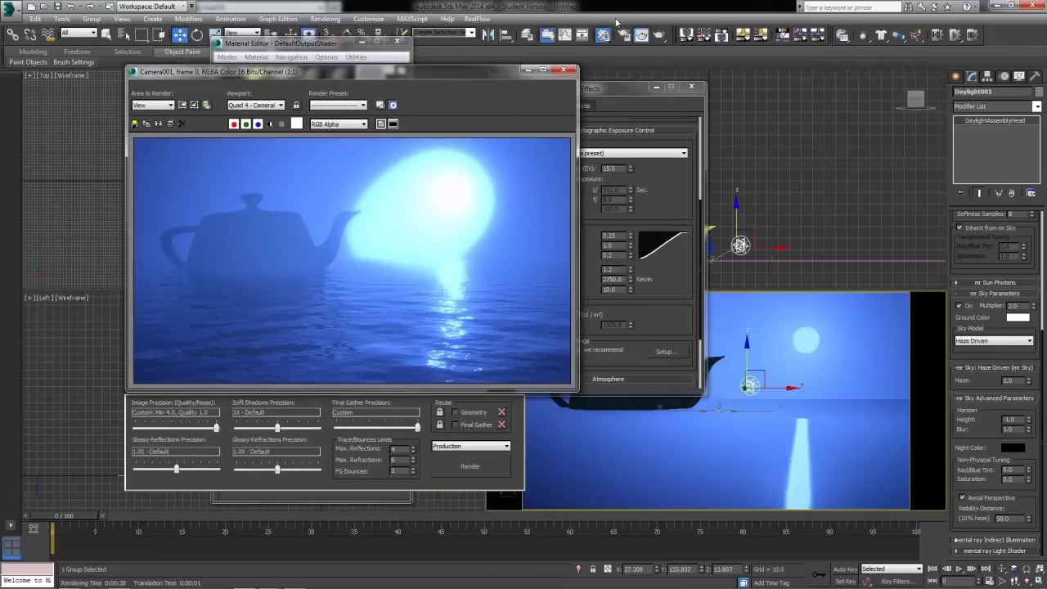
Set Glare Quality to 1 and re-render the scene.
left_click(623, 35)
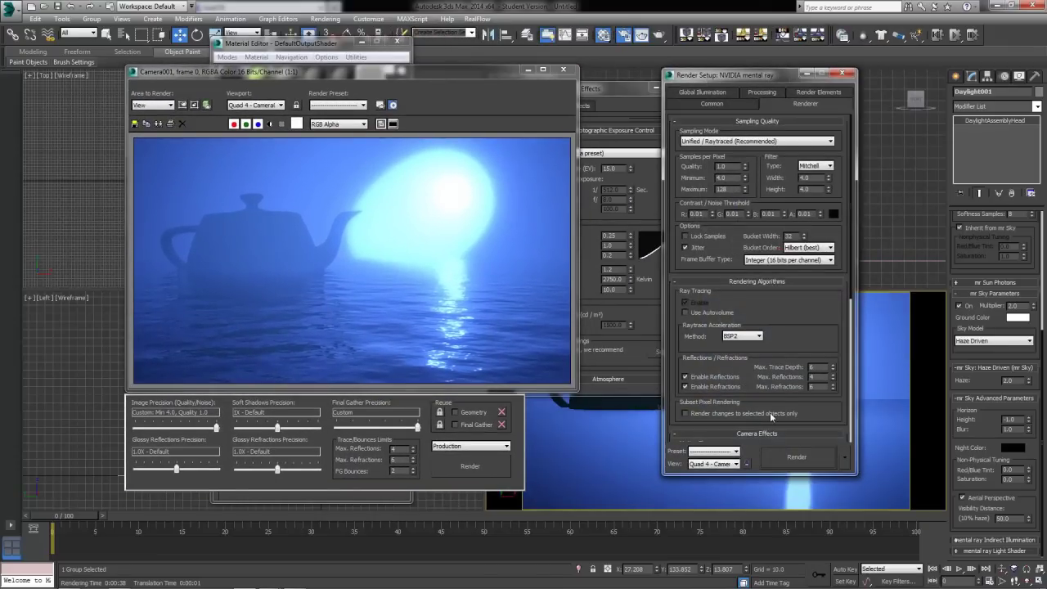
left_click(563, 69)
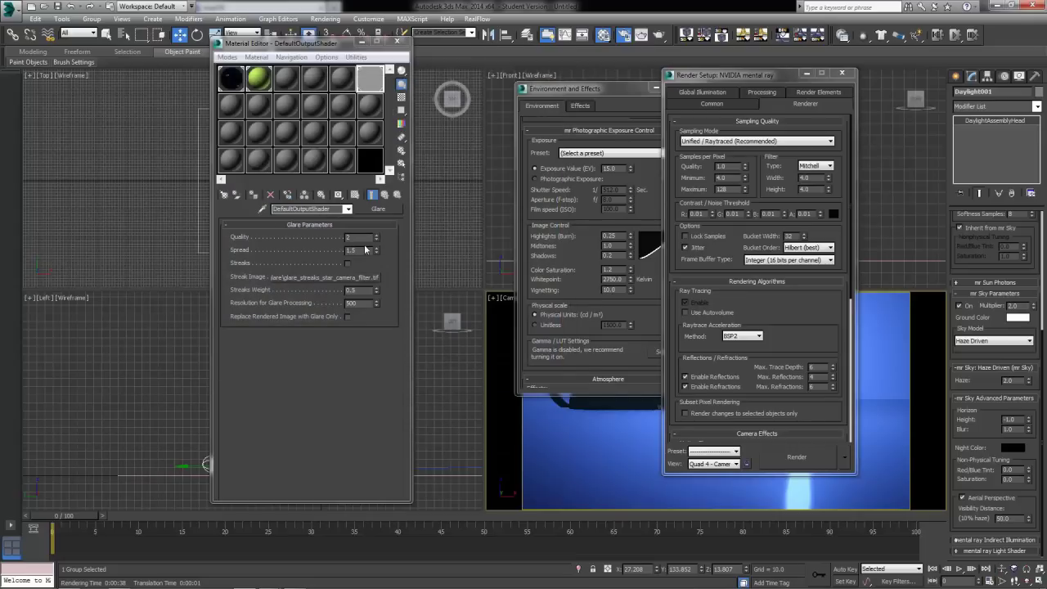
key("Tab")
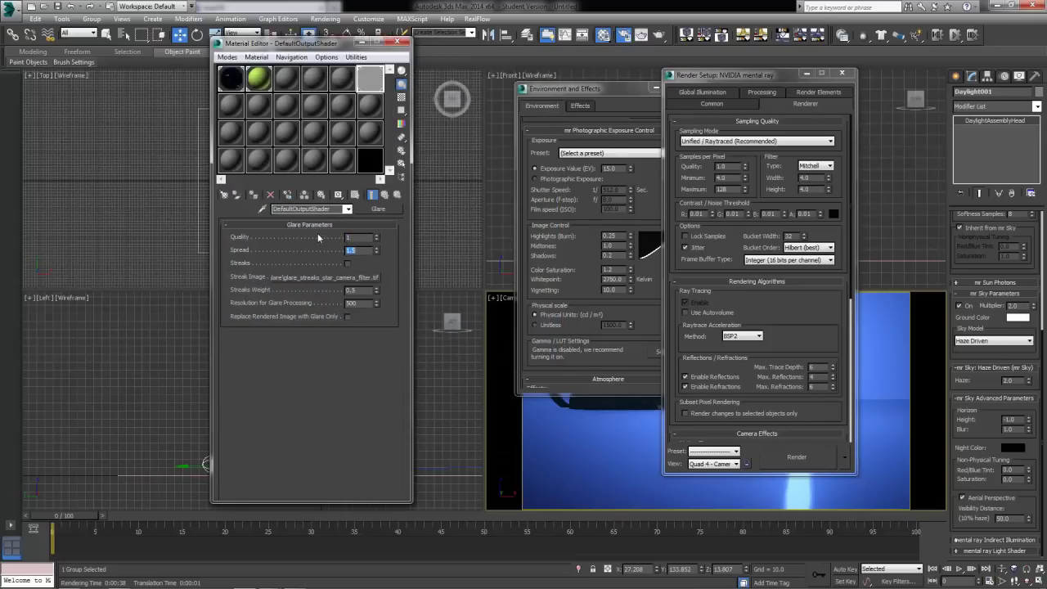
type("2")
key("Return")
left_click(797, 456)
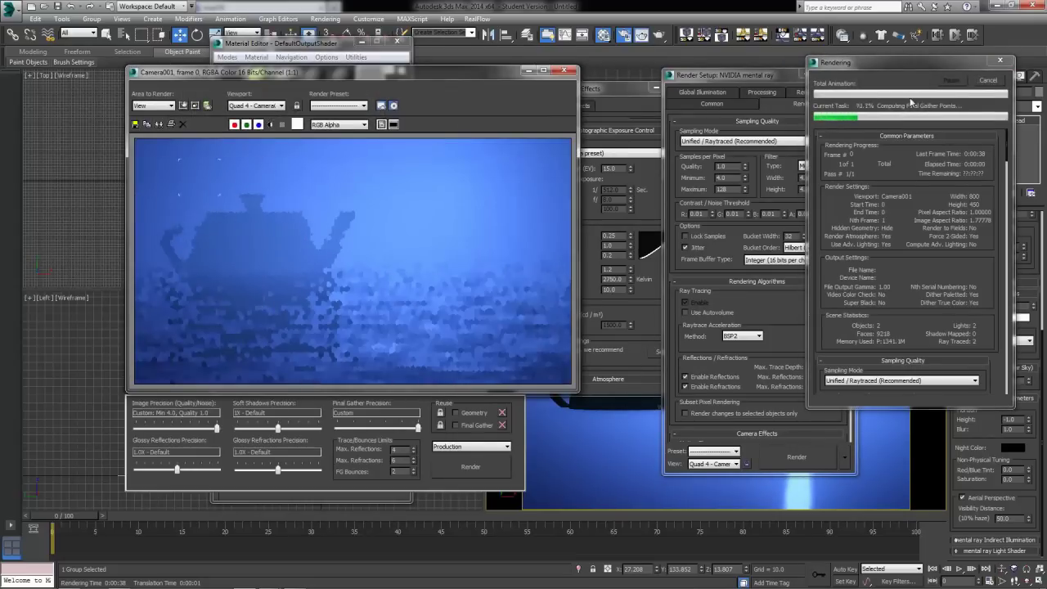
Render only a region around the moon, extending the region to the image bottom.
left_click(183, 106)
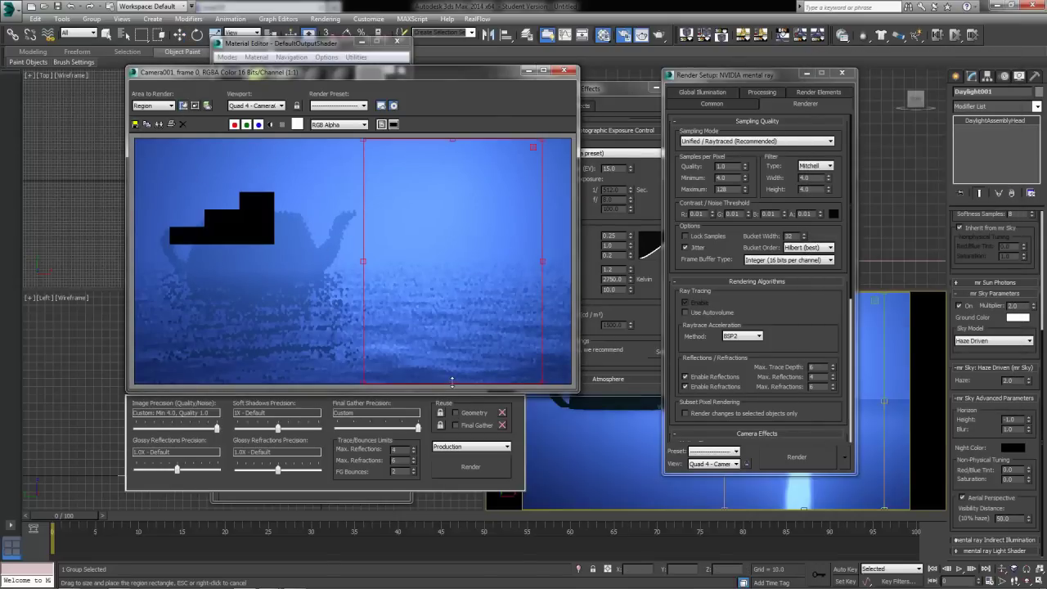
left_click_drag(452, 381, 451, 304)
left_click(797, 457)
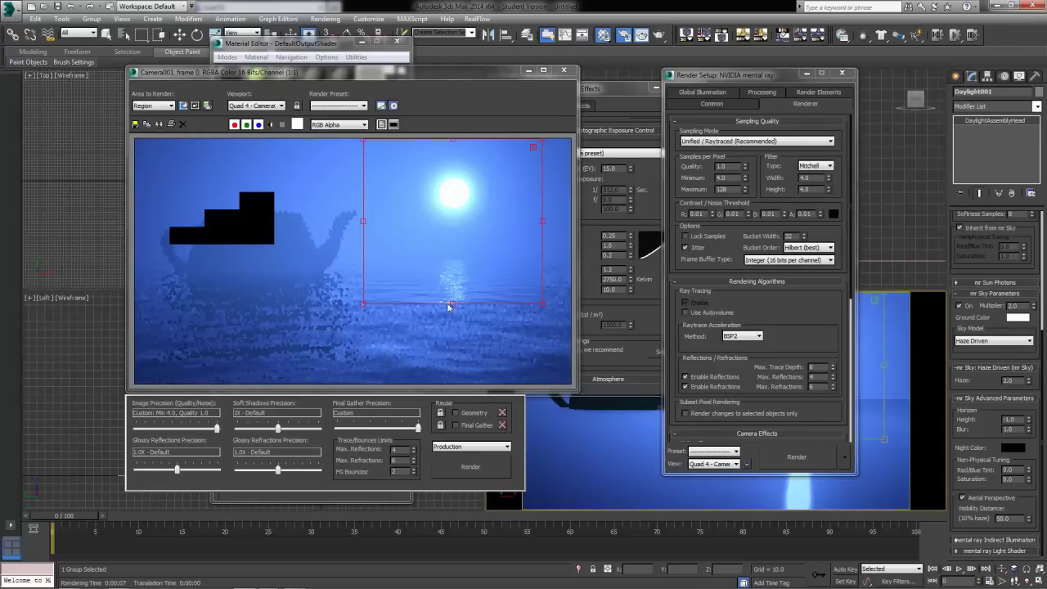
left_click_drag(452, 309, 451, 382)
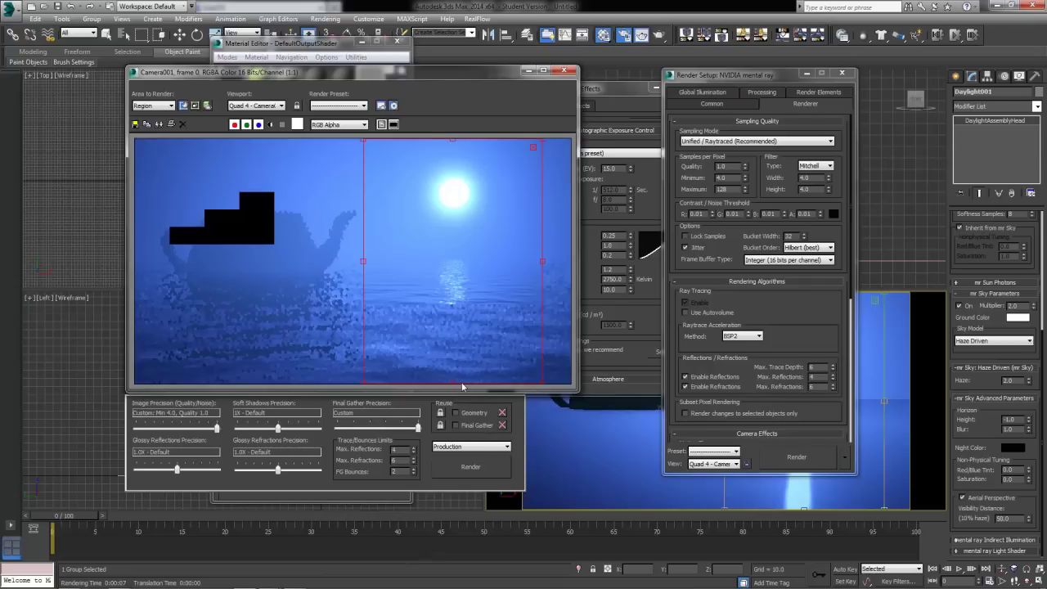
Lower the exposure Color Saturation to 0.75 and re-render the moon region.
left_click(842, 73)
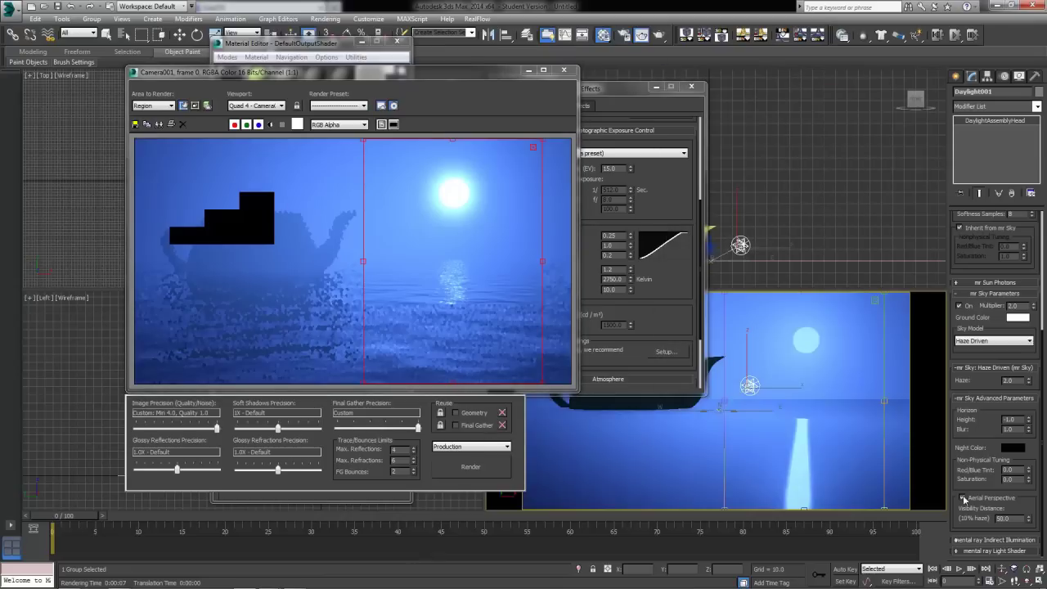
left_click(655, 296)
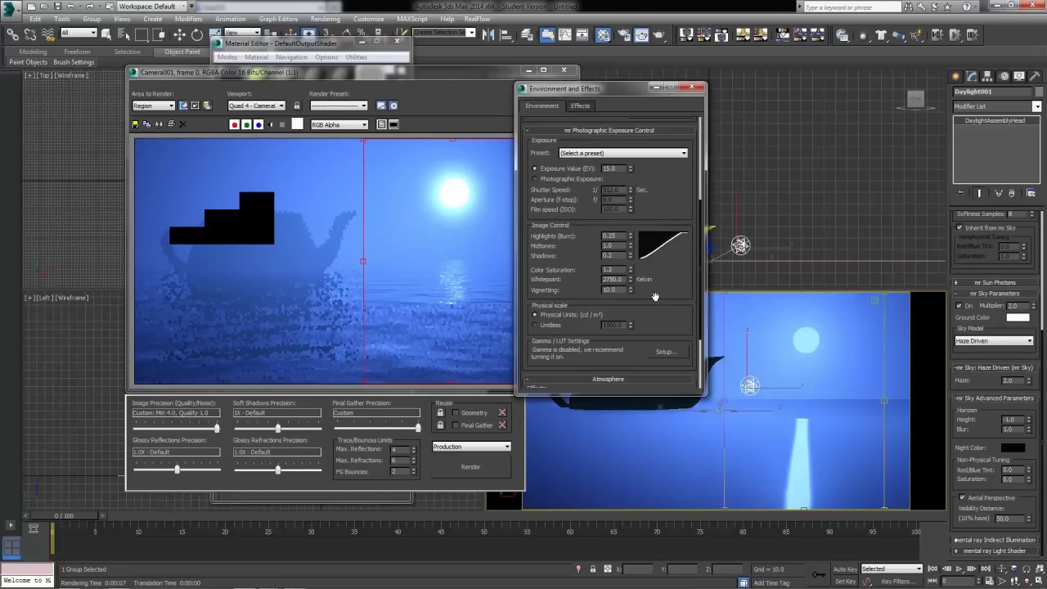
left_click_drag(633, 270, 630, 310)
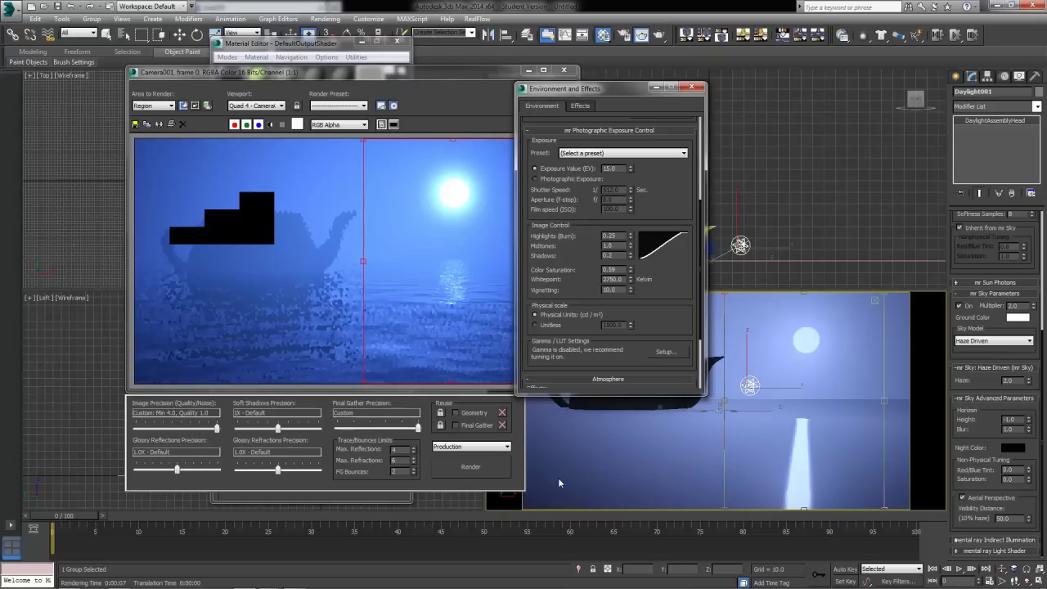
left_click(499, 471)
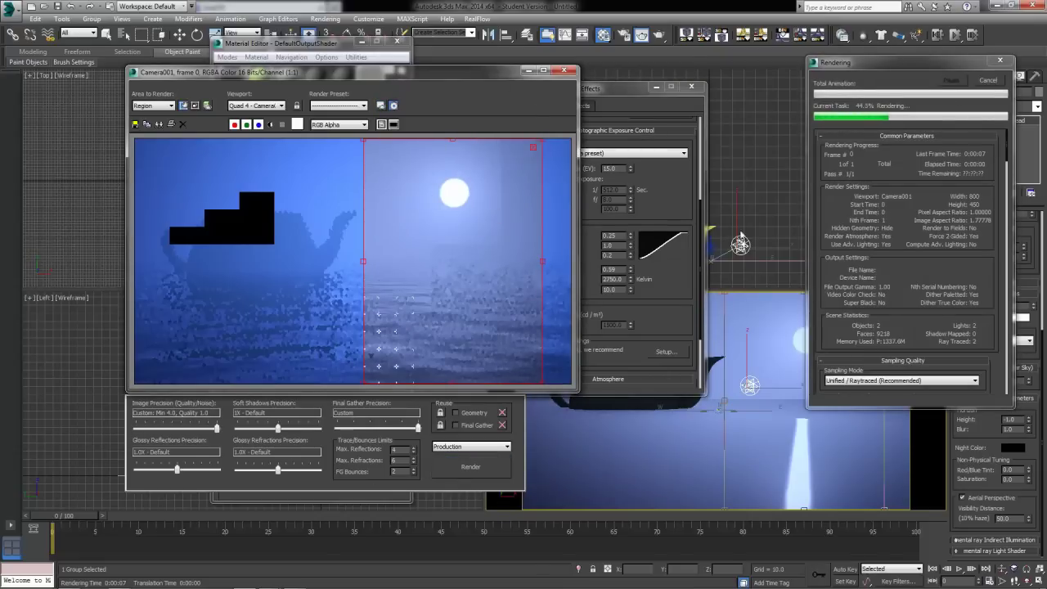
left_click(988, 80)
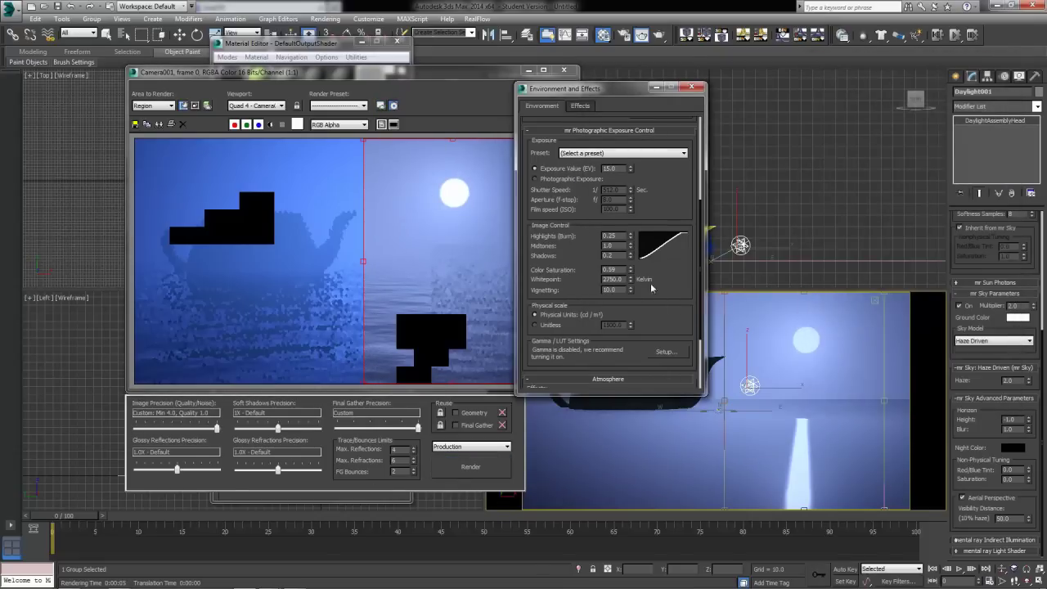
double_click(609, 269)
type("0.75")
key("Return")
left_click(449, 468)
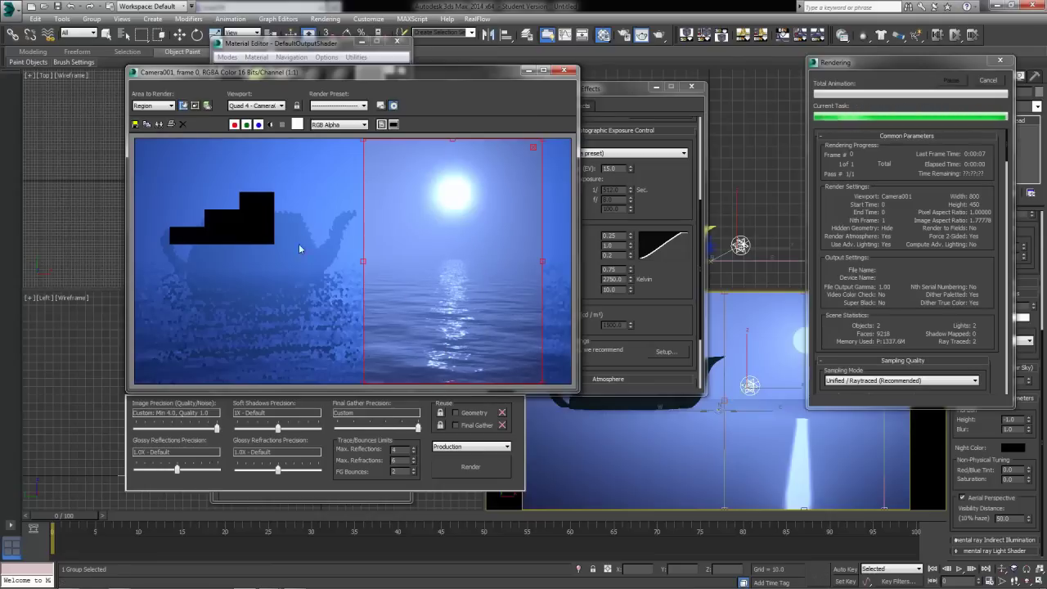
Set Area to Render back to View and render the full Camera001 view.
key("w")
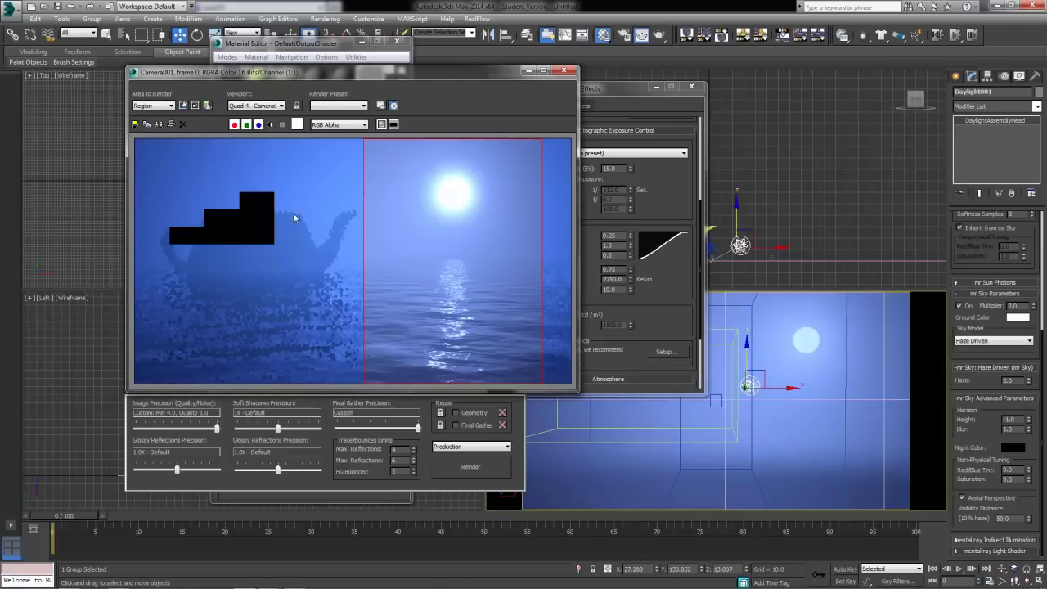
left_click(153, 106)
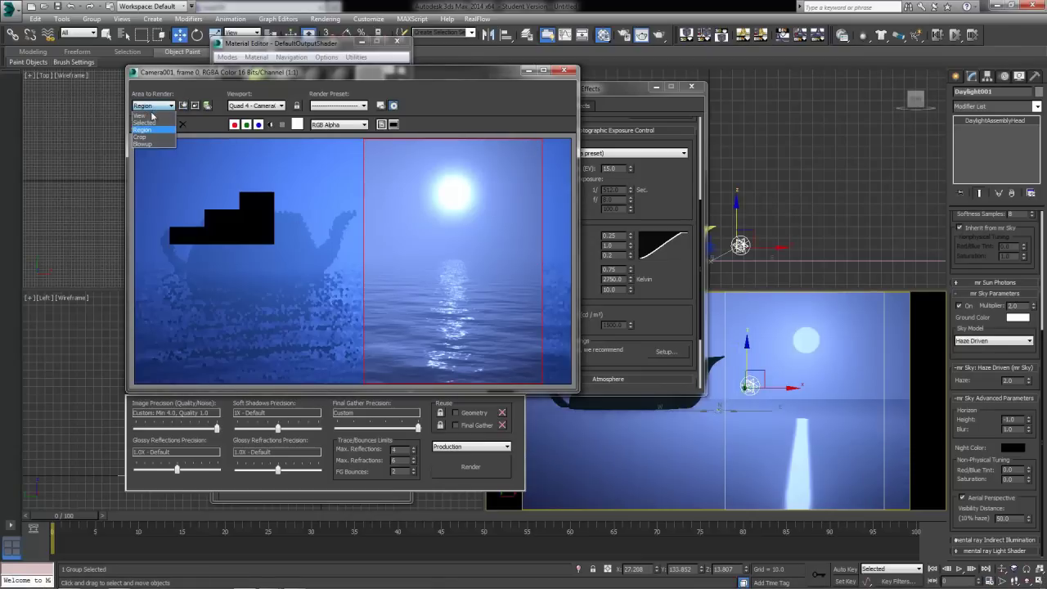
left_click(152, 116)
left_click(473, 466)
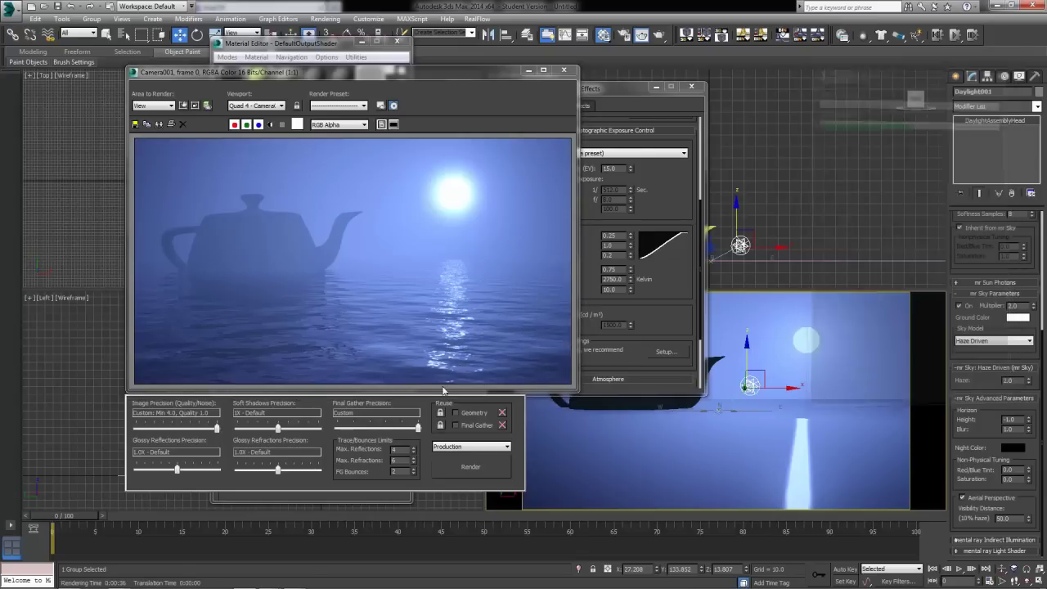
mouse_move(524, 585)
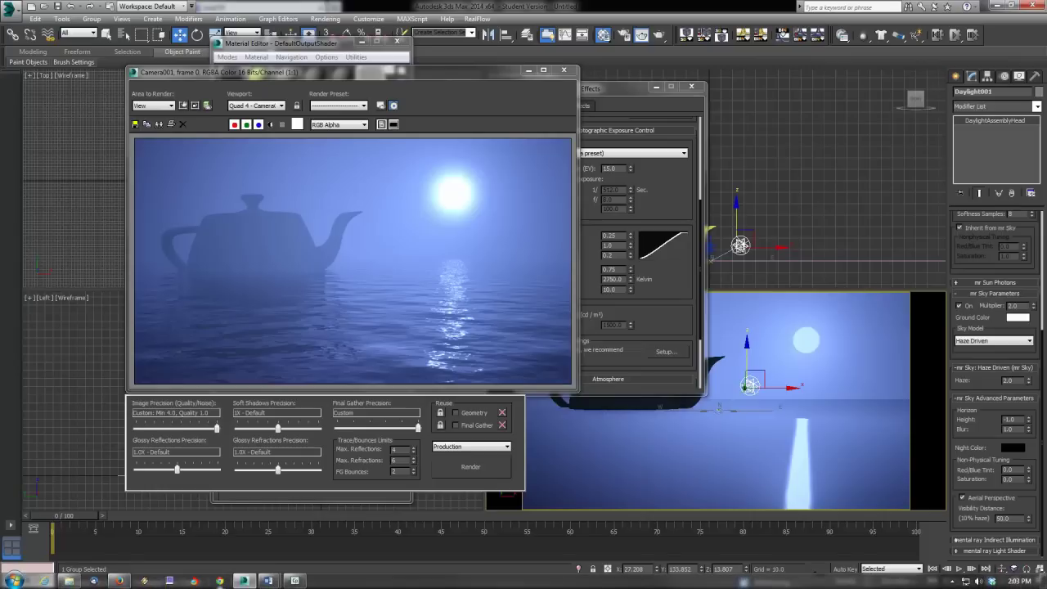